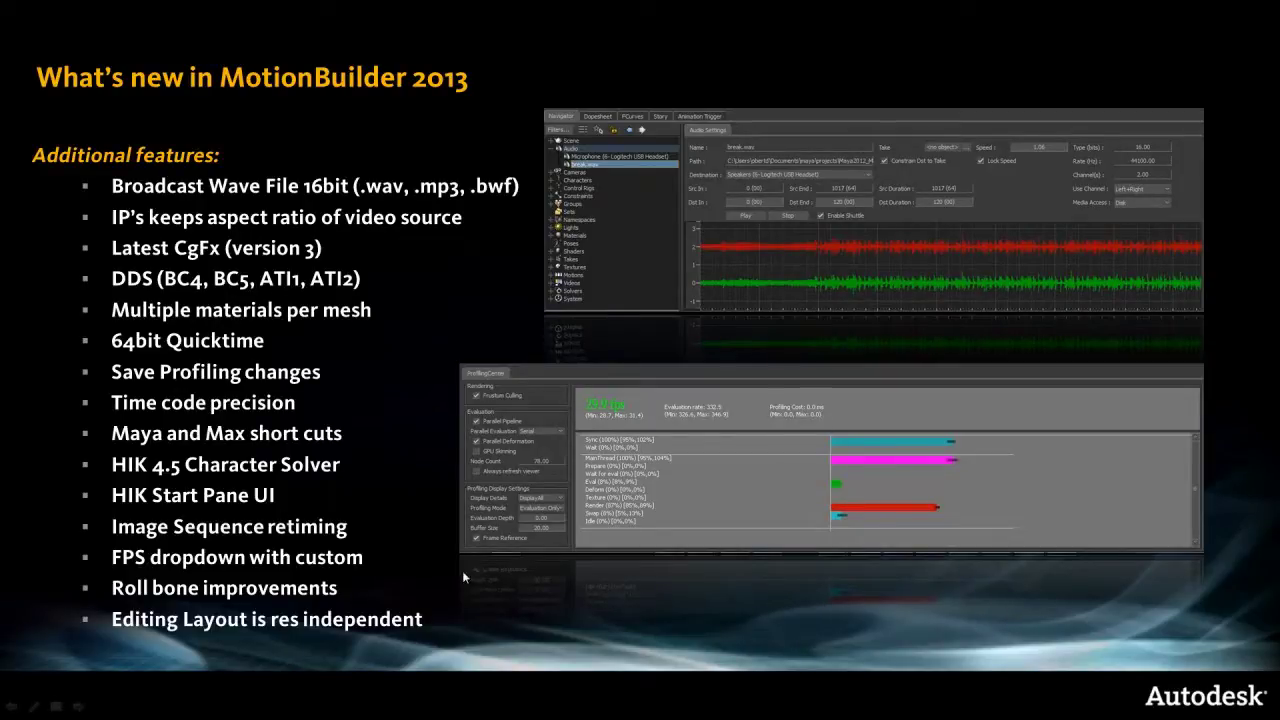
Switch to MotionBuilder and open the story_record scene from A - Story Recording To Disk with its Live Mocap Session take
key("Right")
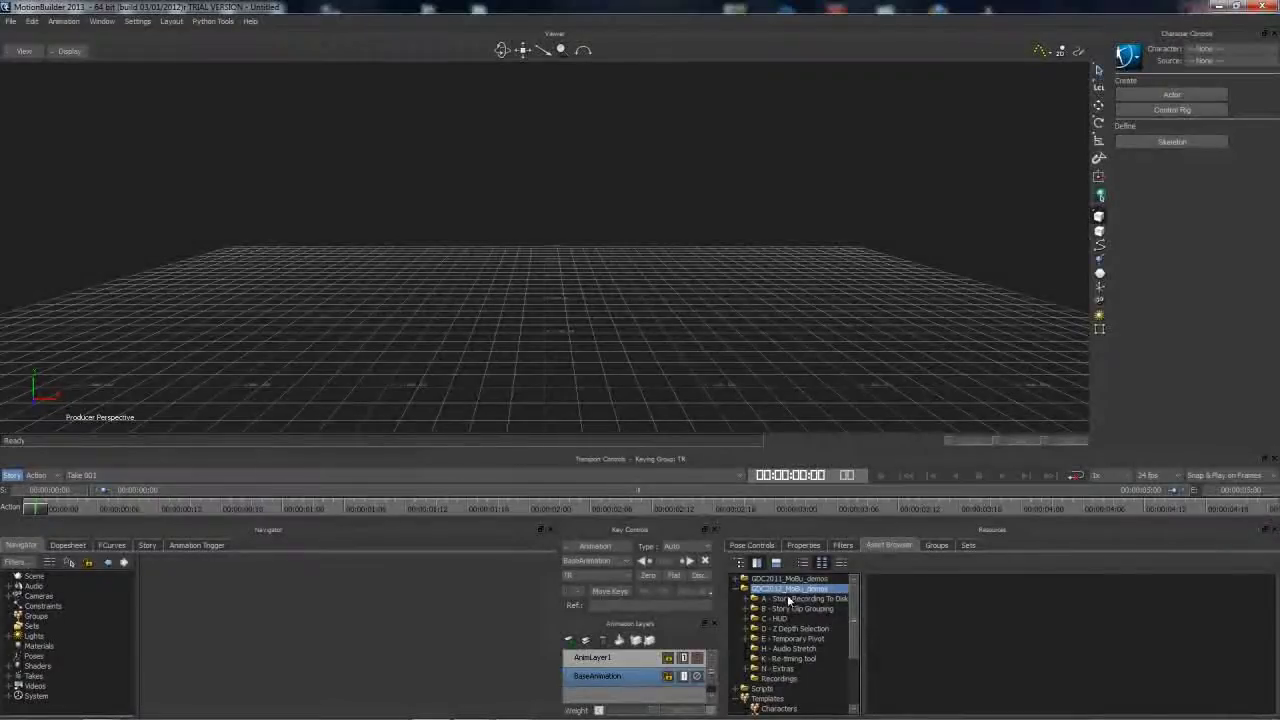
left_click(800, 598)
left_click_drag(900, 597, 499, 204)
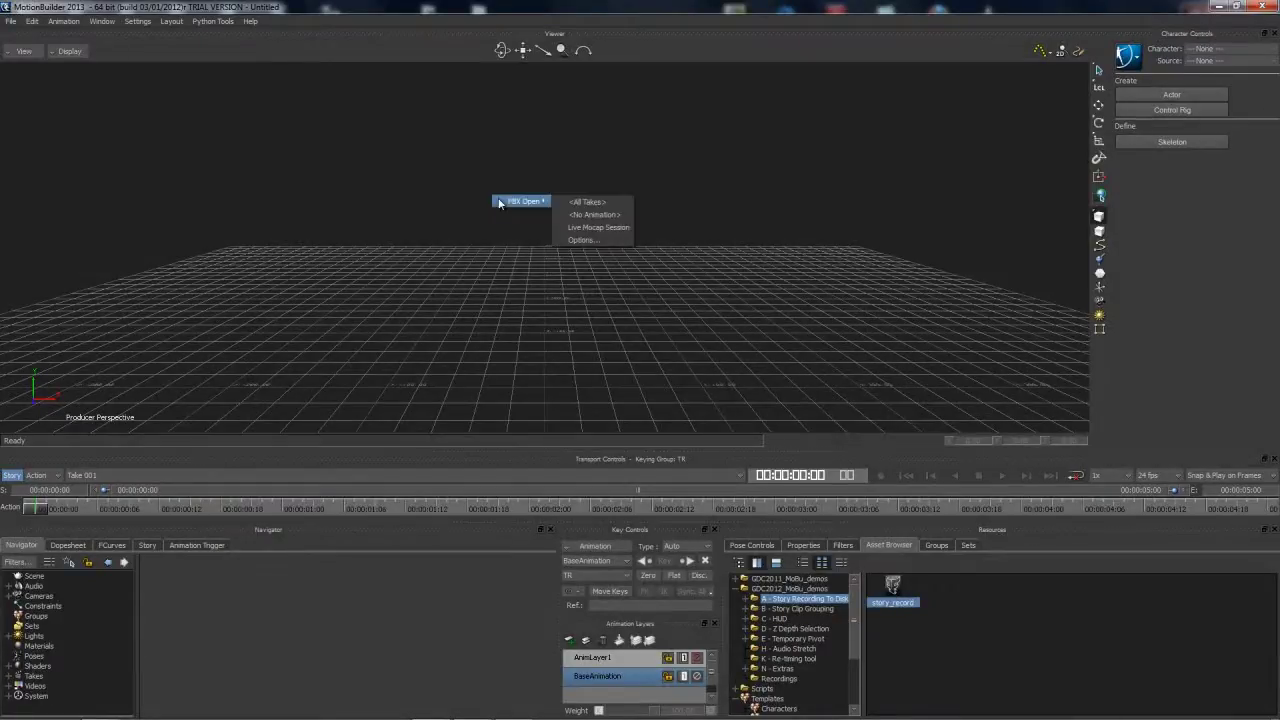
left_click(598, 227)
left_click_drag(952, 351, 266, 174, "ctrl+shift")
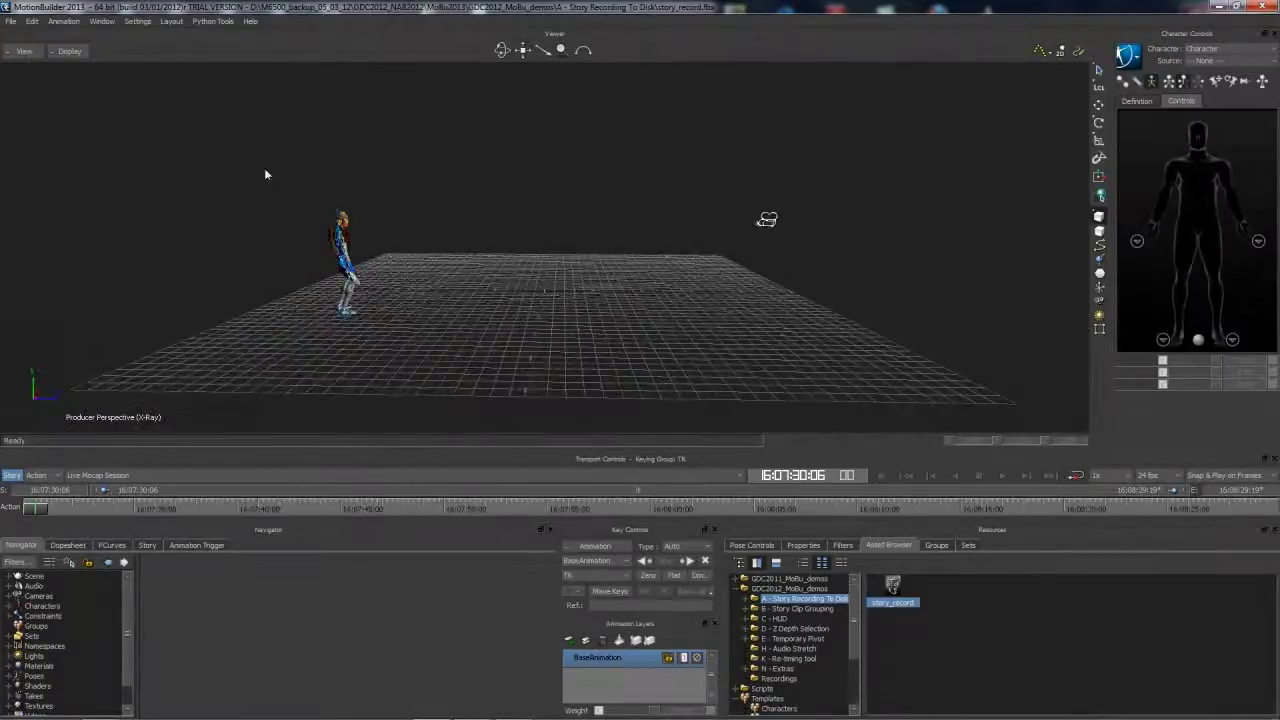
Split the viewer into two panes and show the HD_Camera view in the second one
left_click(18, 51)
mouse_move(40, 65)
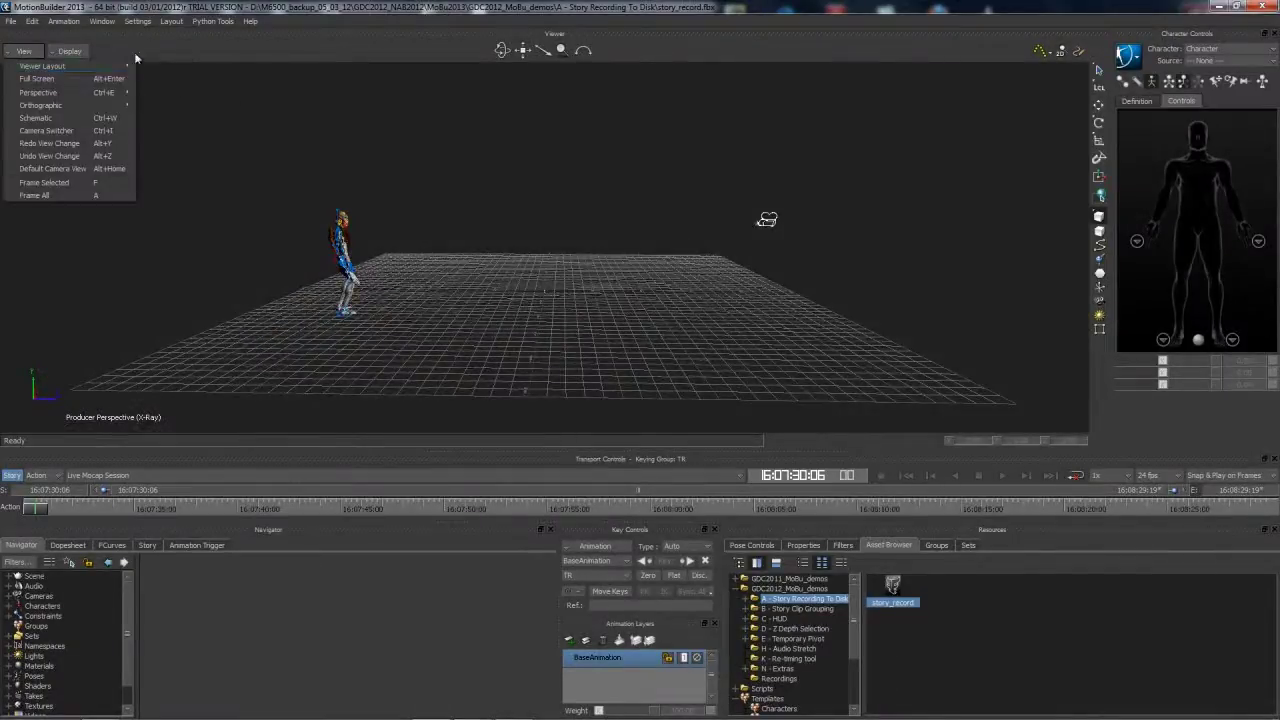
left_click(175, 78)
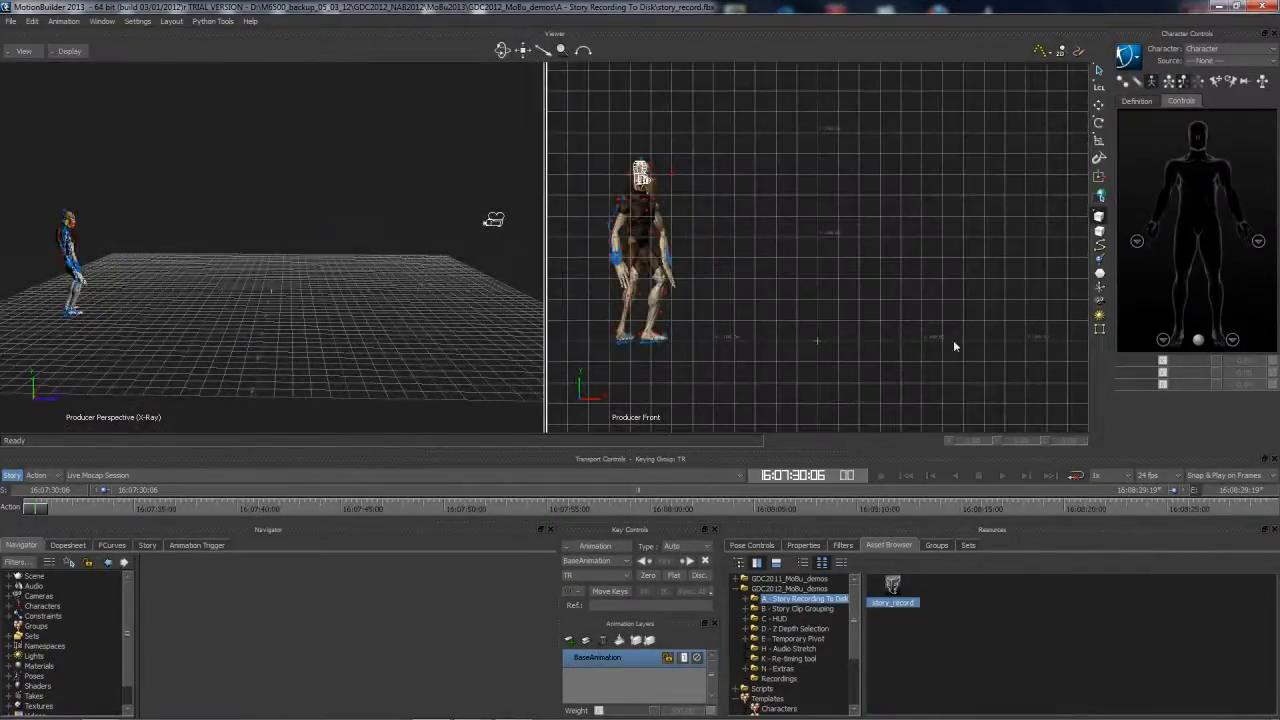
left_click(20, 51)
mouse_move(45, 94)
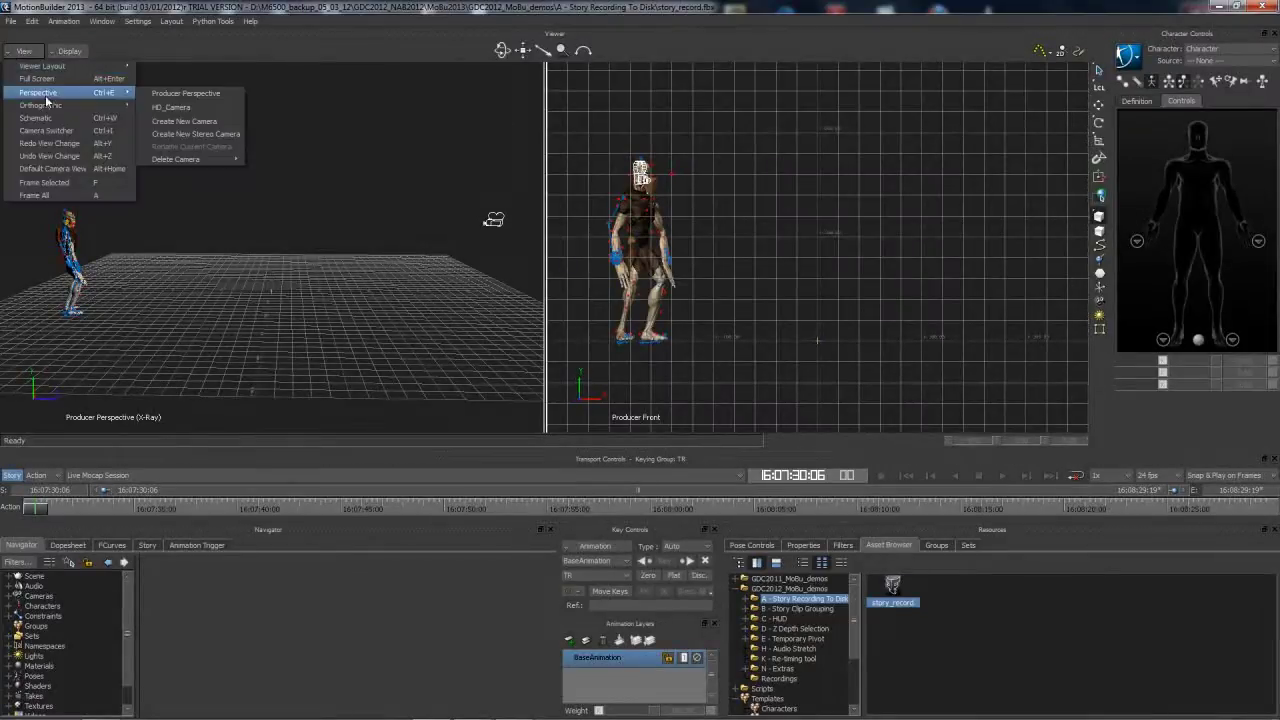
left_click(171, 107)
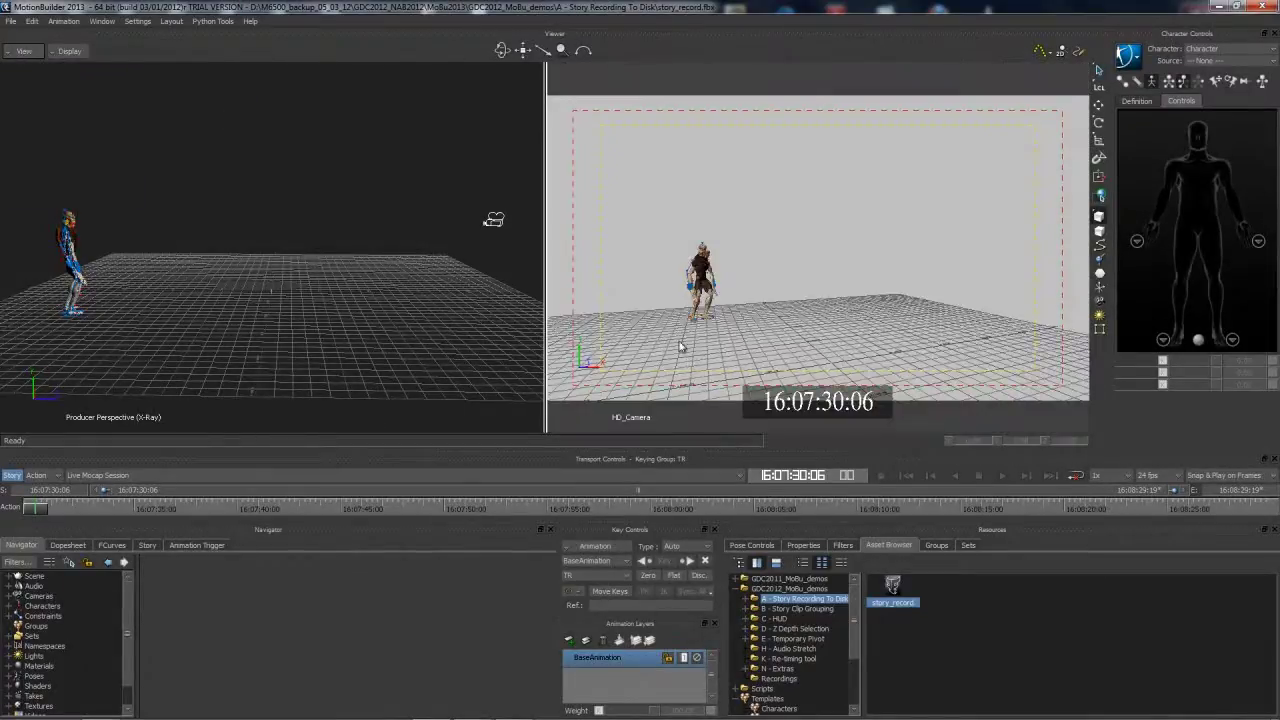
Play the Live Mocap Session take to review the character and camera motion, stopping at 16:07:38:17
left_click_drag(227, 242, 324, 279, "ctrl+shift")
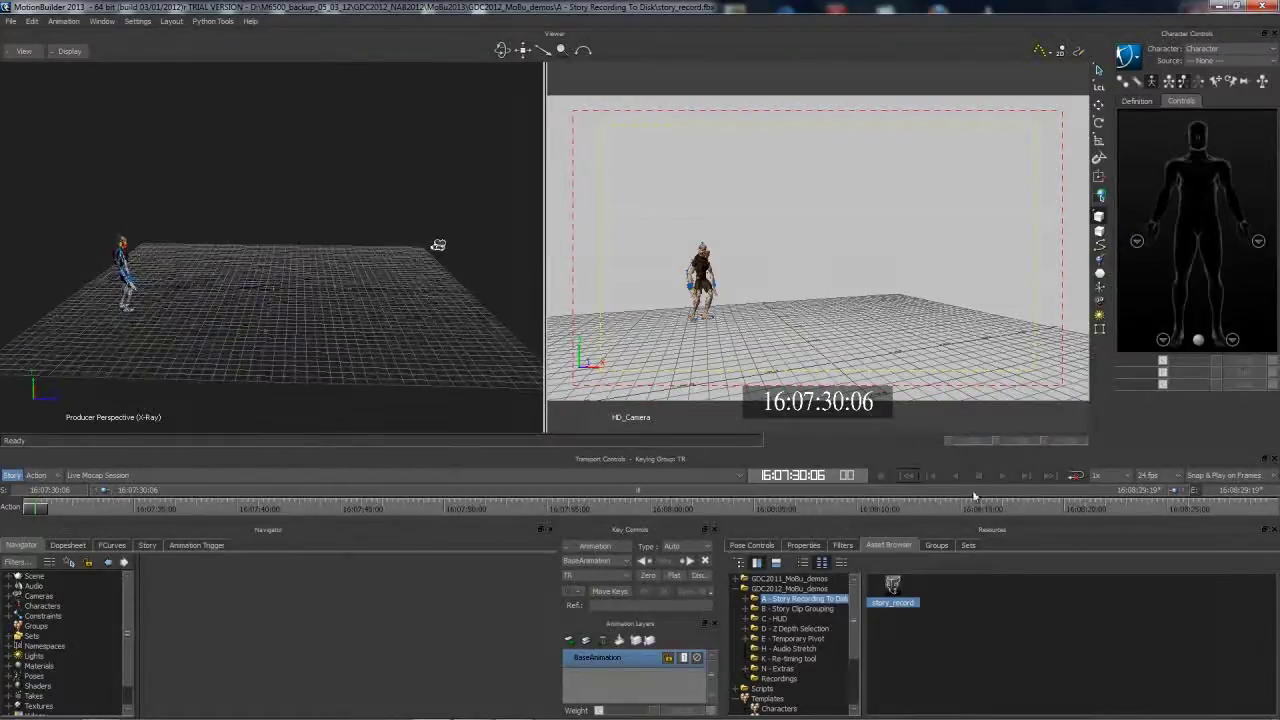
left_click(1004, 476)
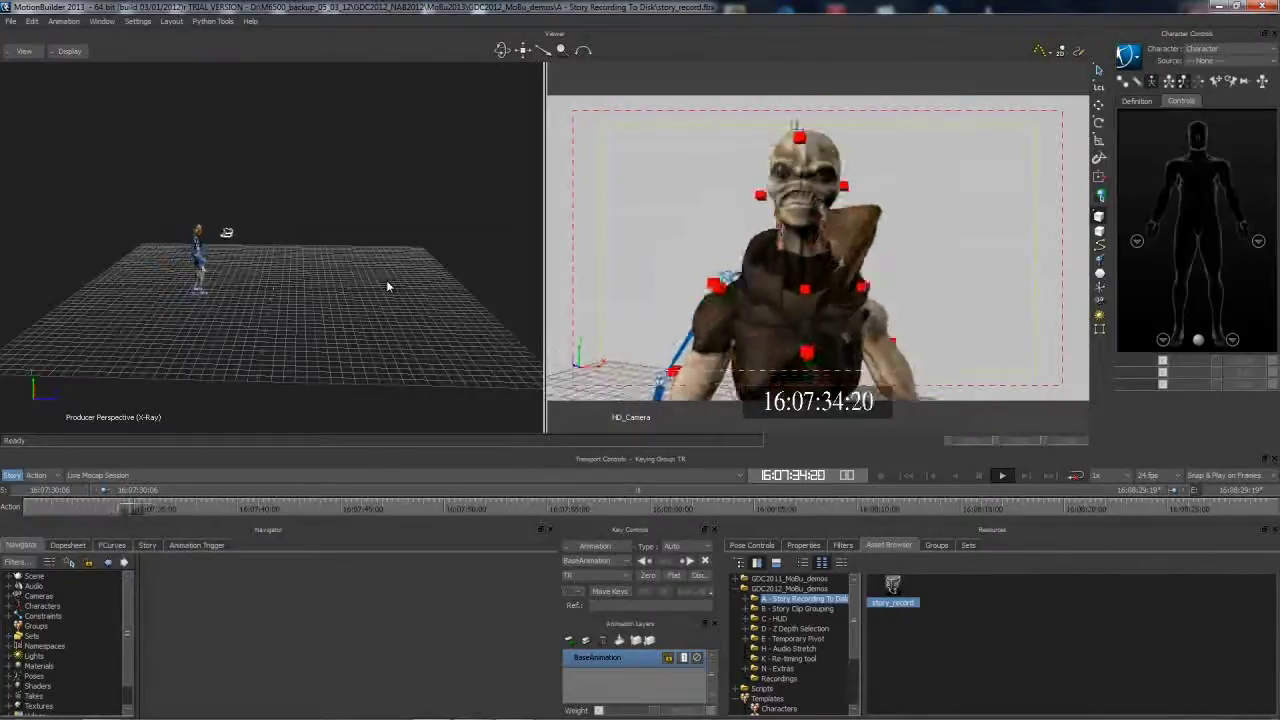
left_click(978, 475)
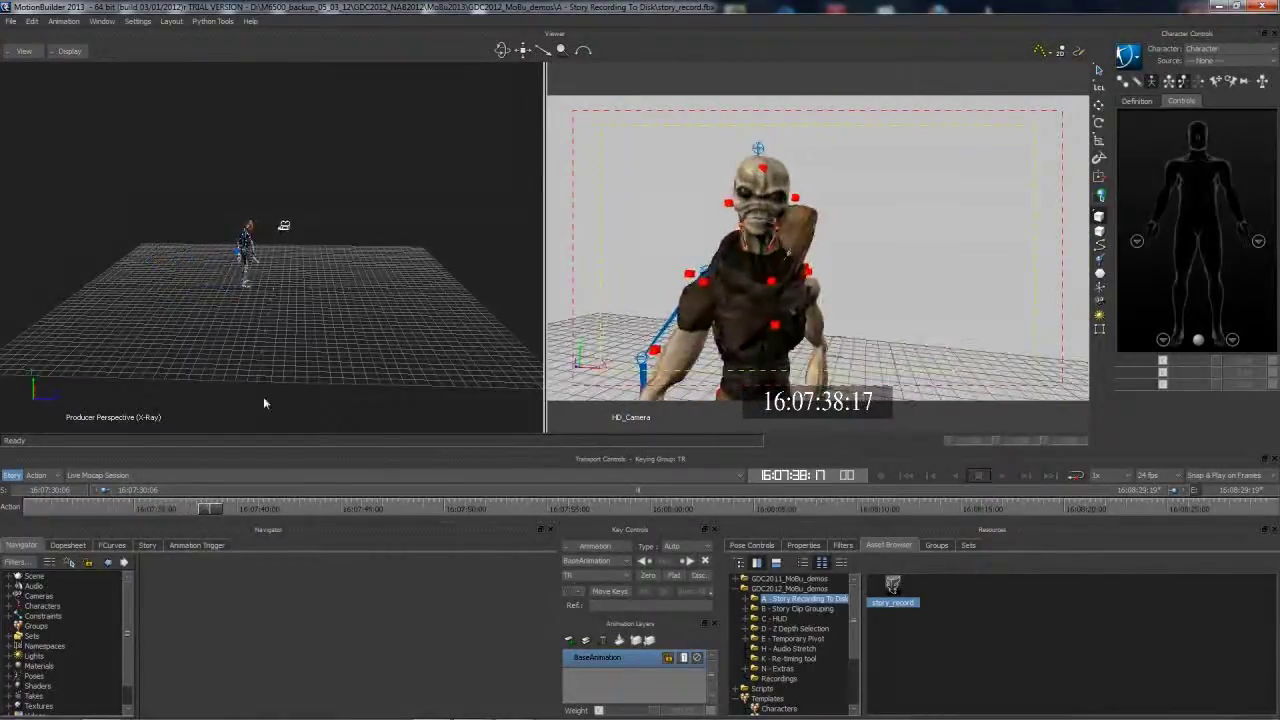
Select all mocap nodes from CenterHead_MKR through Root in the scene hierarchy
left_click(9, 576)
left_click(22, 588)
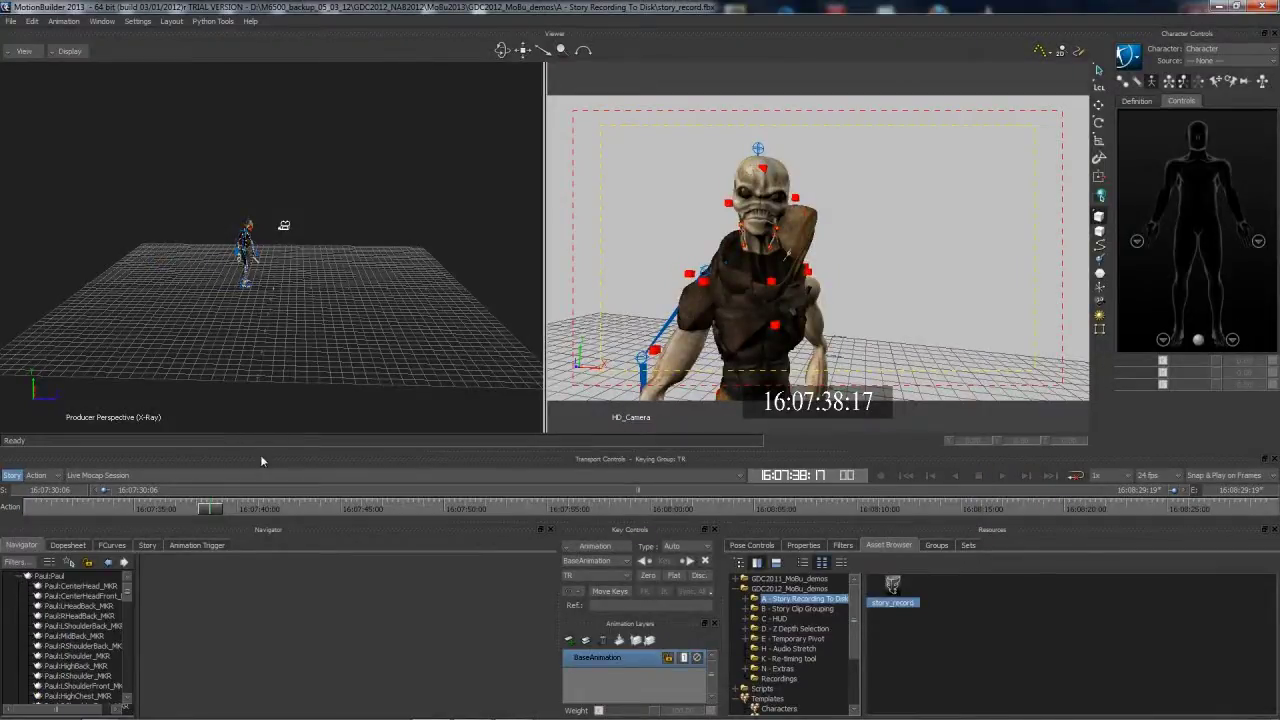
left_click_drag(262, 452, 270, 395)
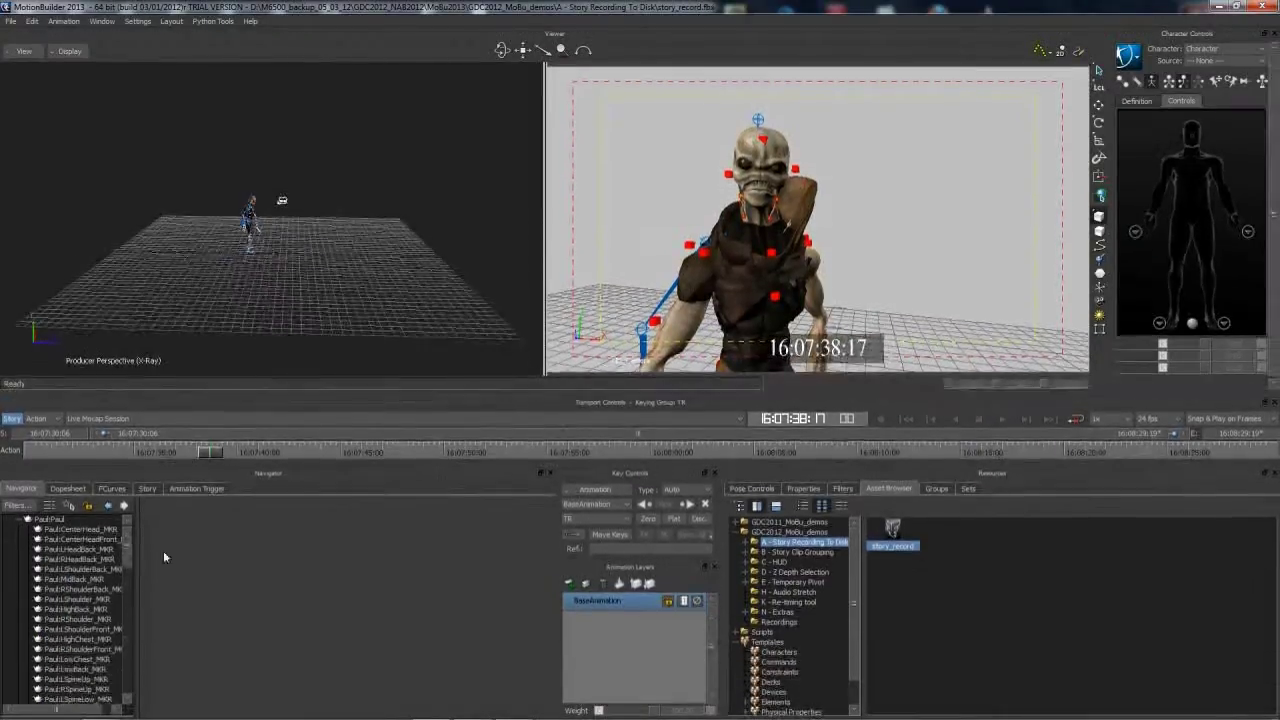
left_click(84, 529)
left_click_drag(129, 546, 129, 660)
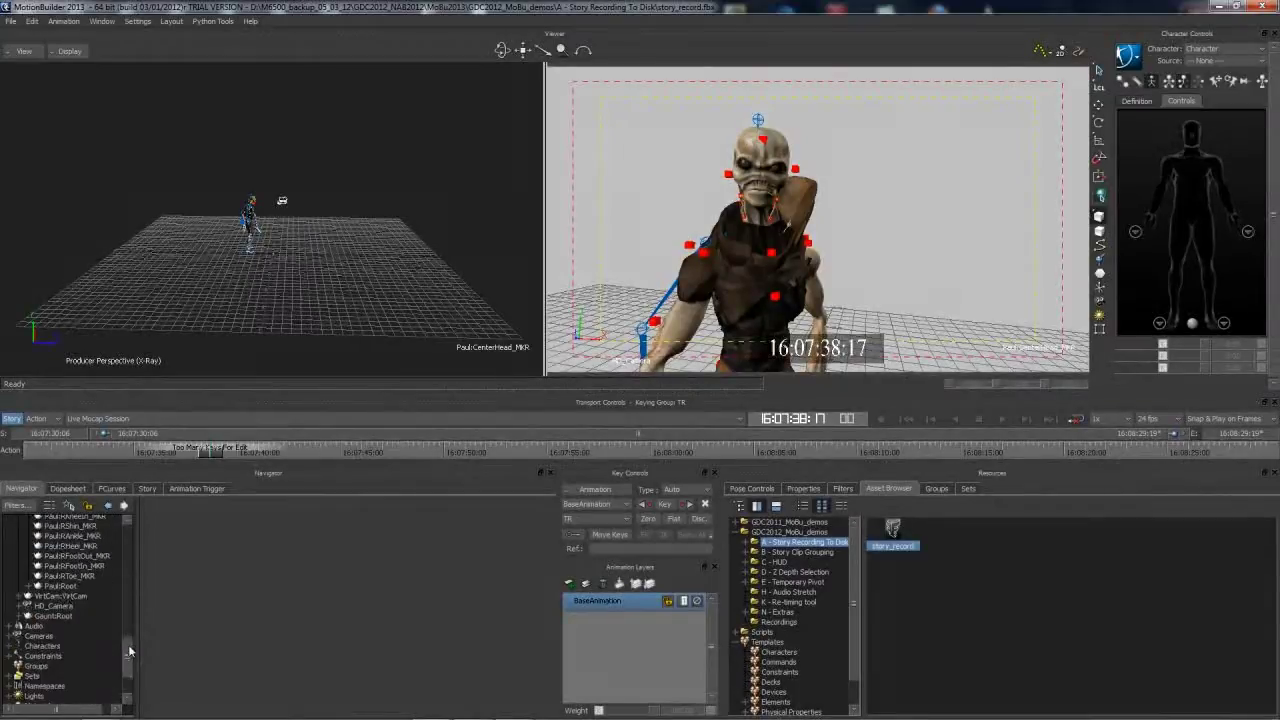
left_click(60, 586, "shift")
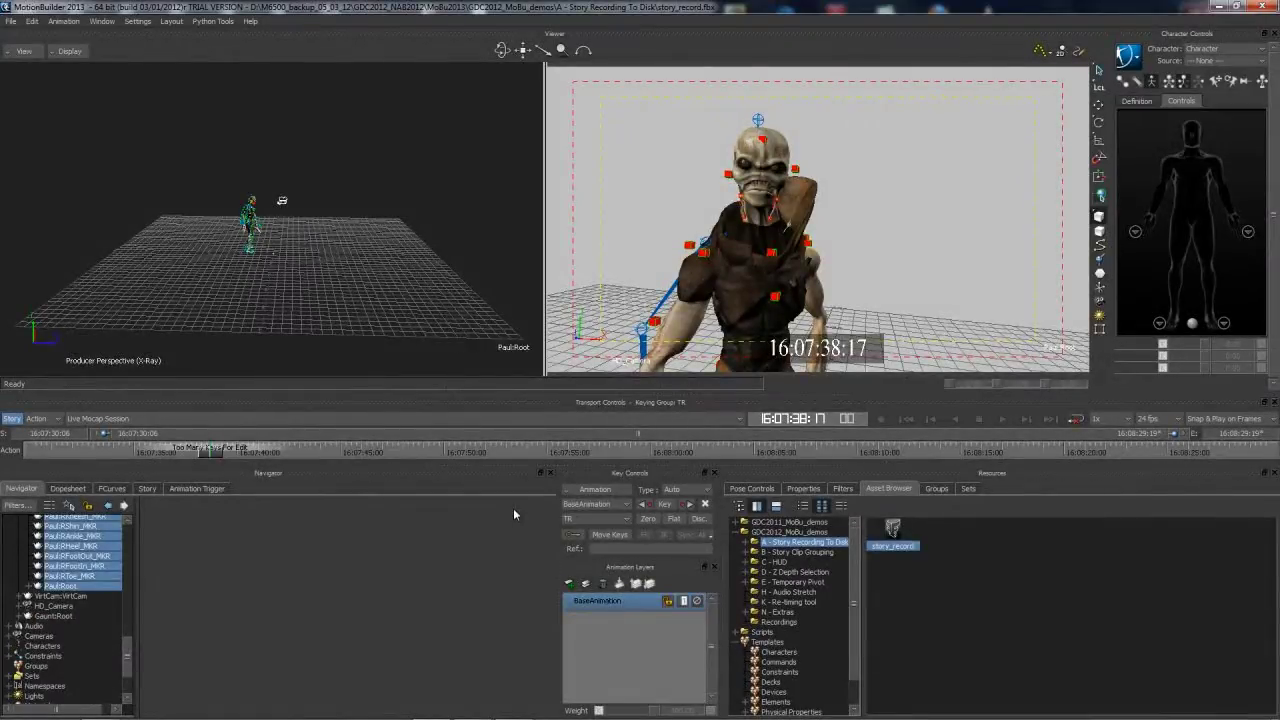
Enlarge the selected markers slightly in their marker settings and open the list of available marker looks
left_click_drag(358, 225, 345, 276)
left_click(808, 491)
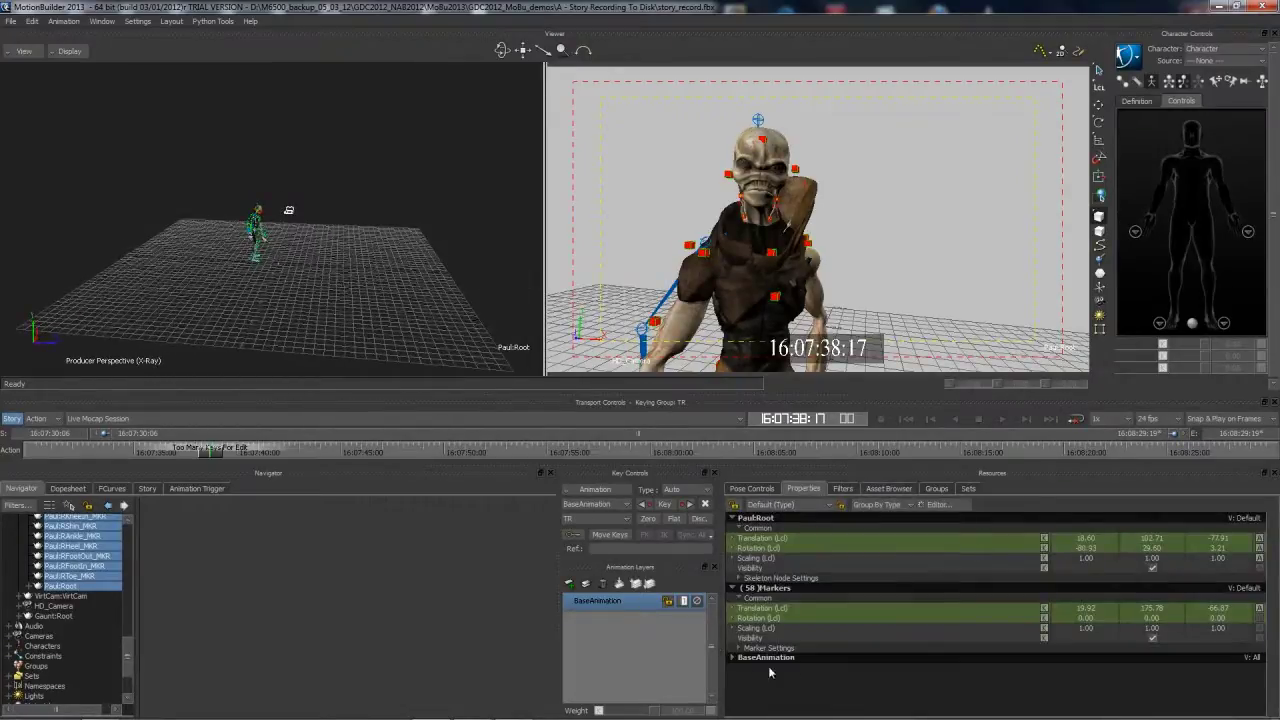
scroll(1250, 600, "down", 1)
left_click_drag(1152, 694, 1126, 693)
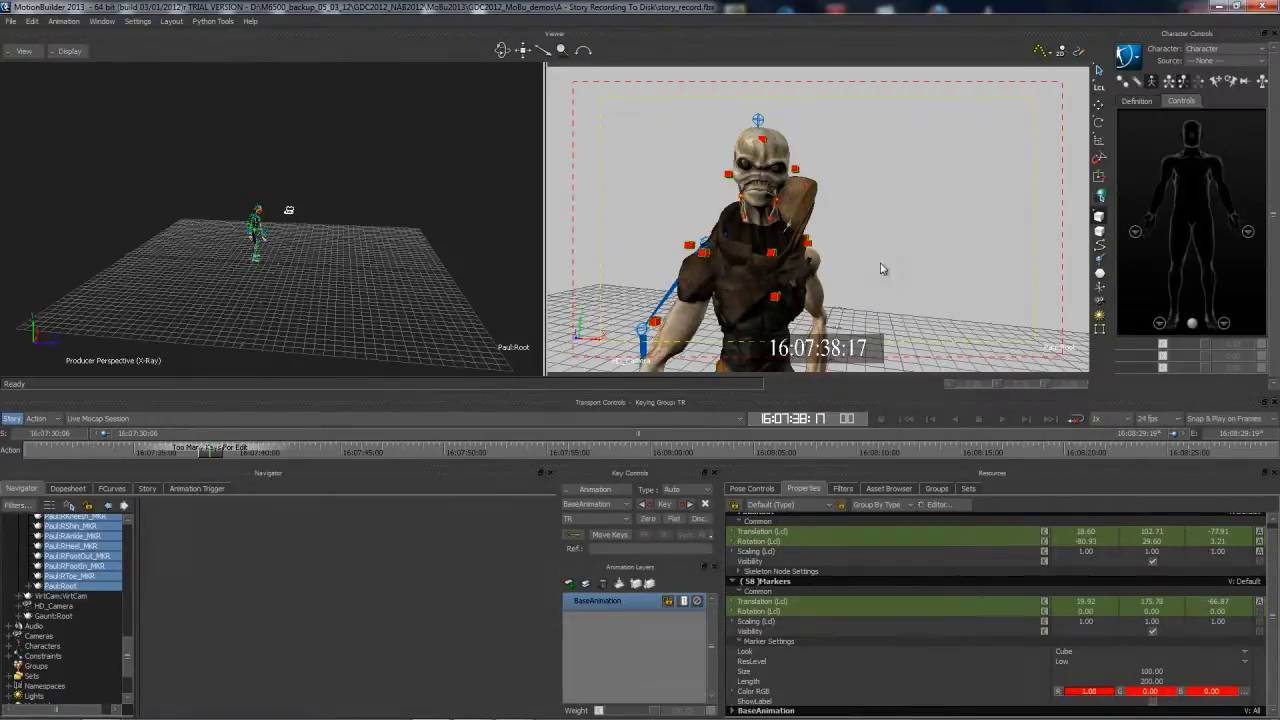
mouse_move(1150, 672)
left_mouse_down()
mouse_move(1195, 672)
mouse_move(1173, 672)
left_mouse_up()
left_click(1092, 653)
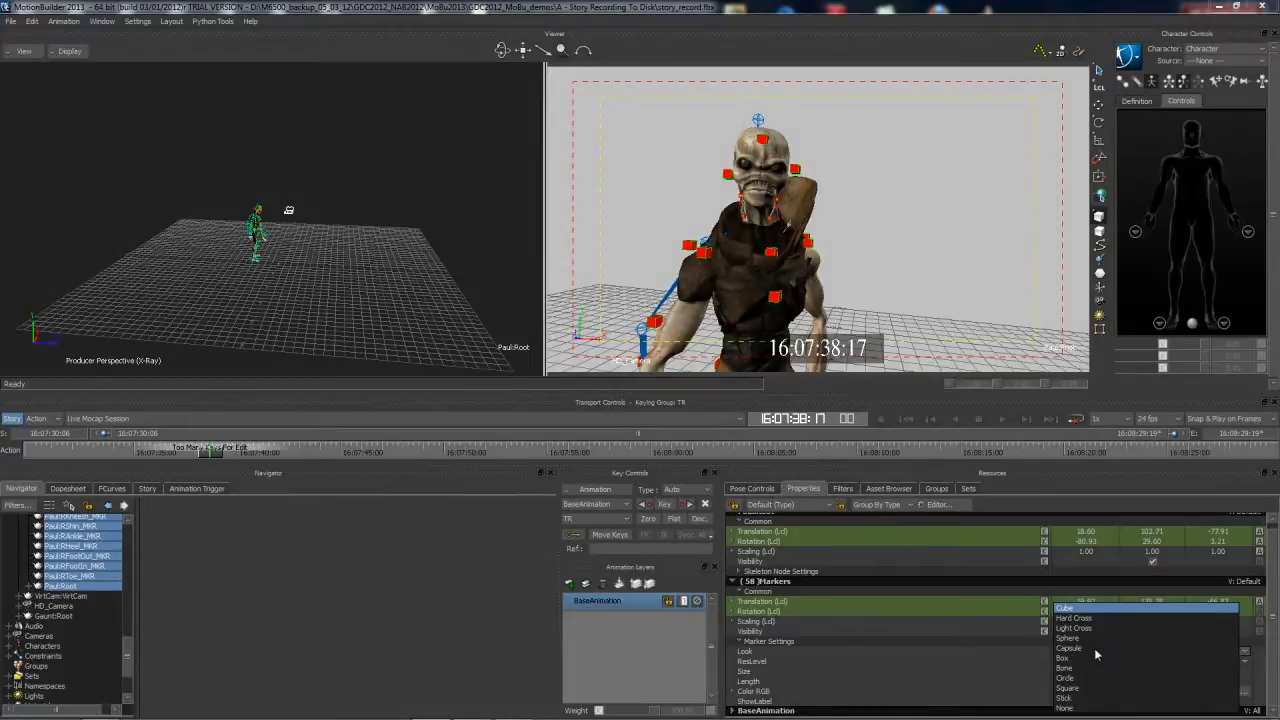
Deselect the markers and collapse their branch in the scene hierarchy
left_click(332, 238)
left_click_drag(335, 238, 437, 251)
mouse_move(346, 237)
left_mouse_down("ctrl+shift")
mouse_move(389, 280)
mouse_move(340, 256)
left_mouse_up("ctrl+shift")
left_click(324, 168)
left_click(349, 239)
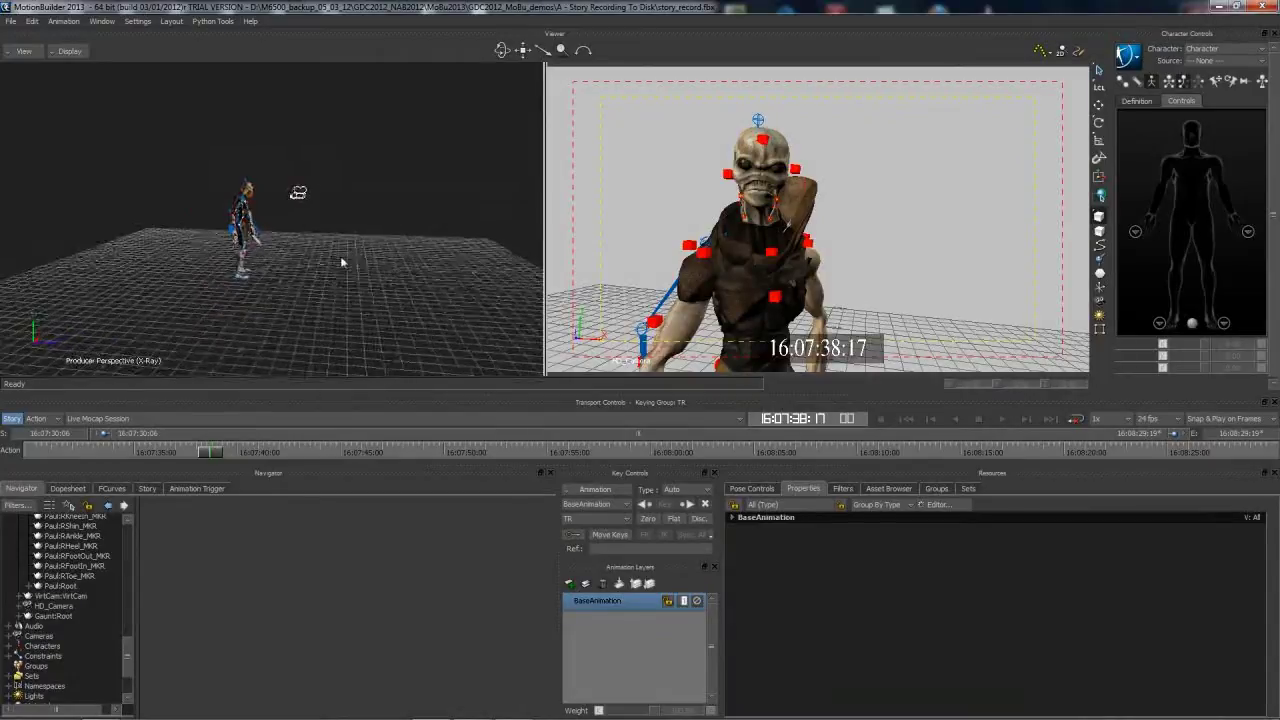
scroll(119, 621, "up", 10)
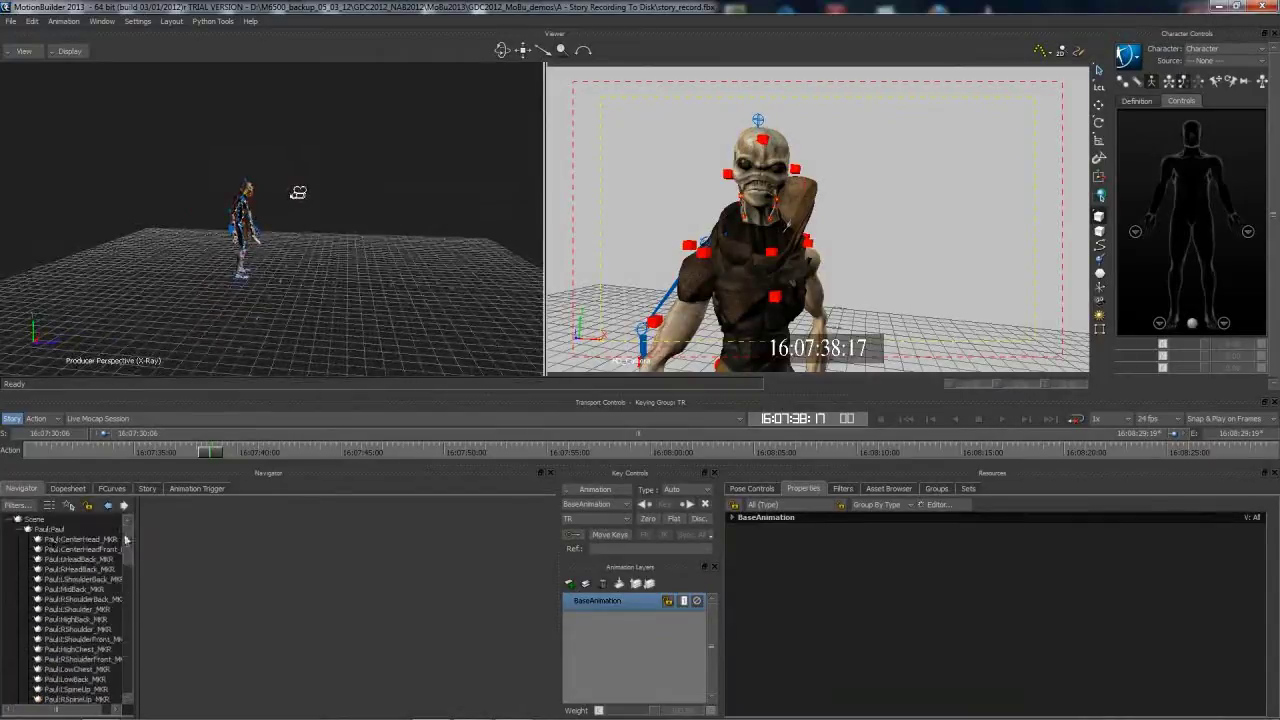
left_click(19, 531)
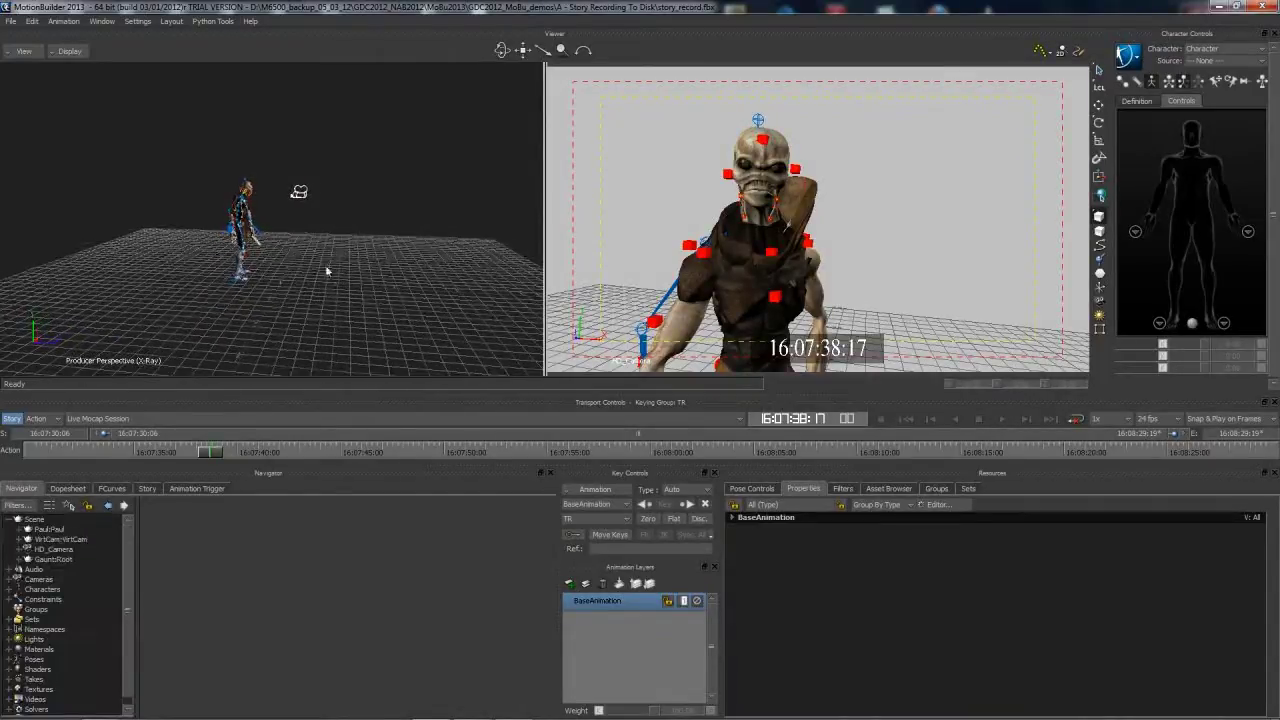
Show the Story tracks, enlarge their editing area, and return to the take's start at 16:07:30:06
left_click(147, 488)
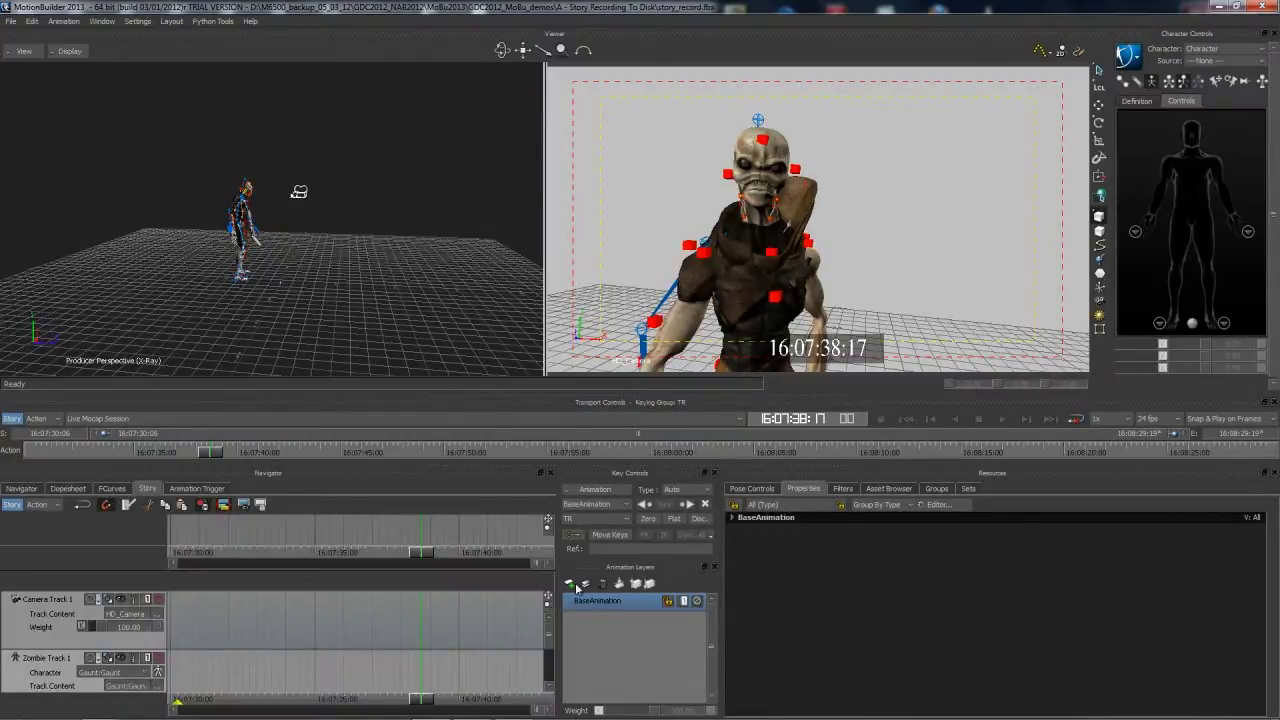
left_click_drag(557, 590, 820, 590)
left_click_drag(218, 455, 35, 452)
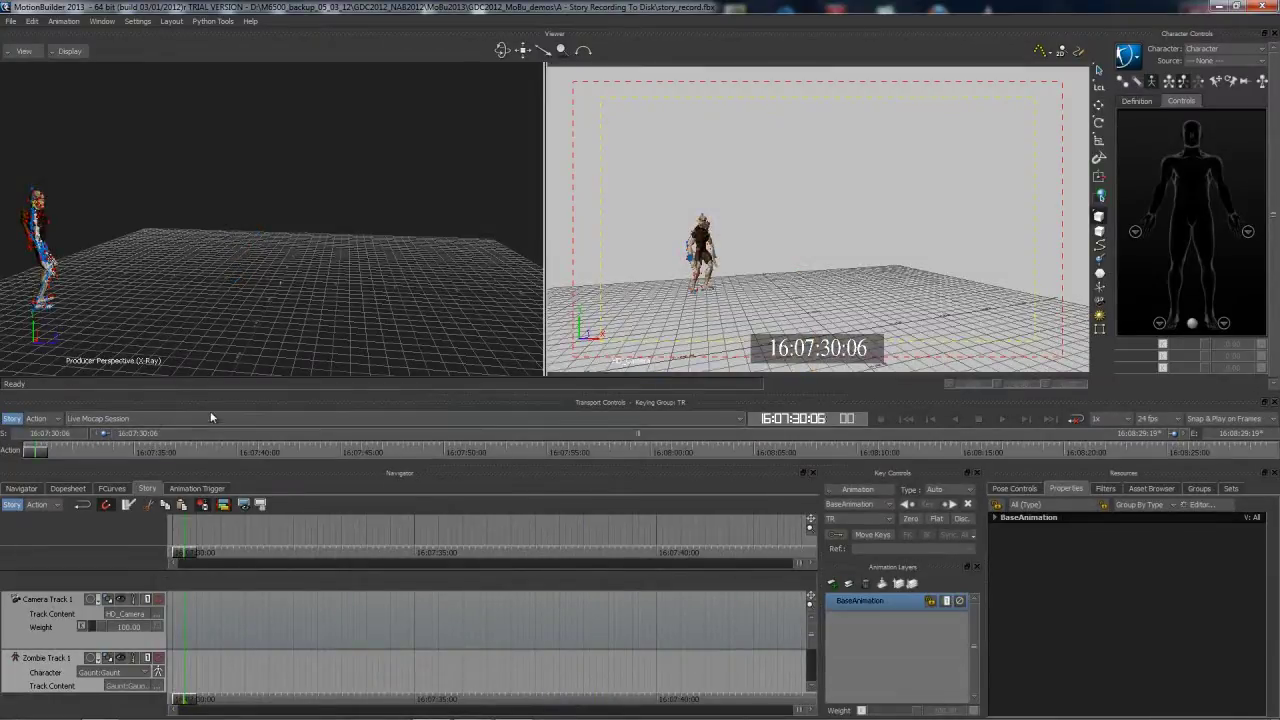
left_click_drag(214, 393, 214, 371)
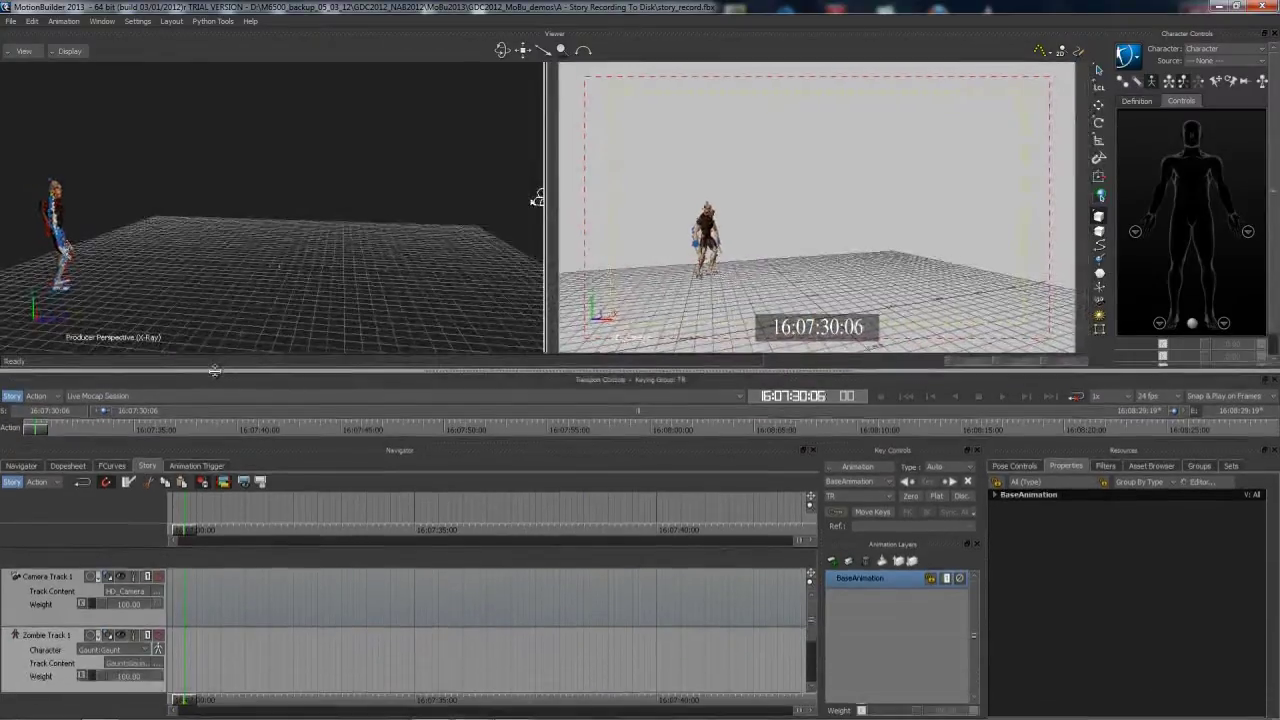
Set the record clip path of Camera Track 1 to the Temp folder on the desktop
left_click(60, 610)
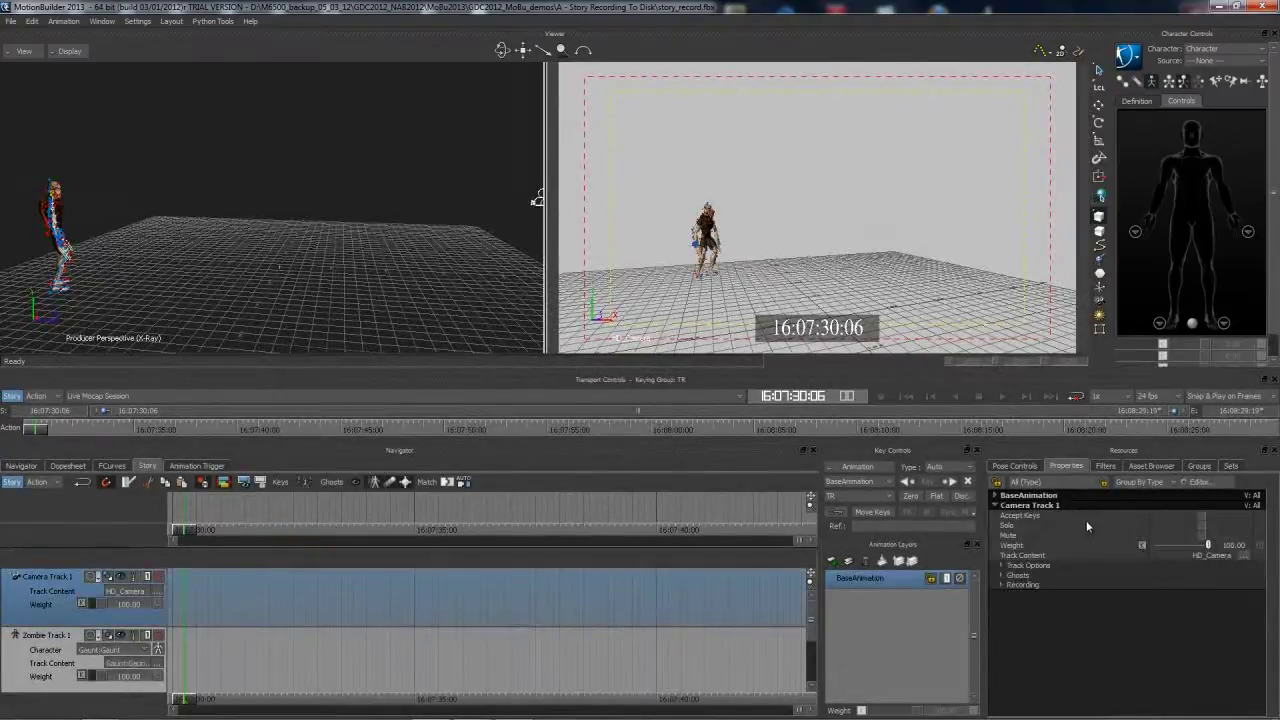
left_click(1001, 585)
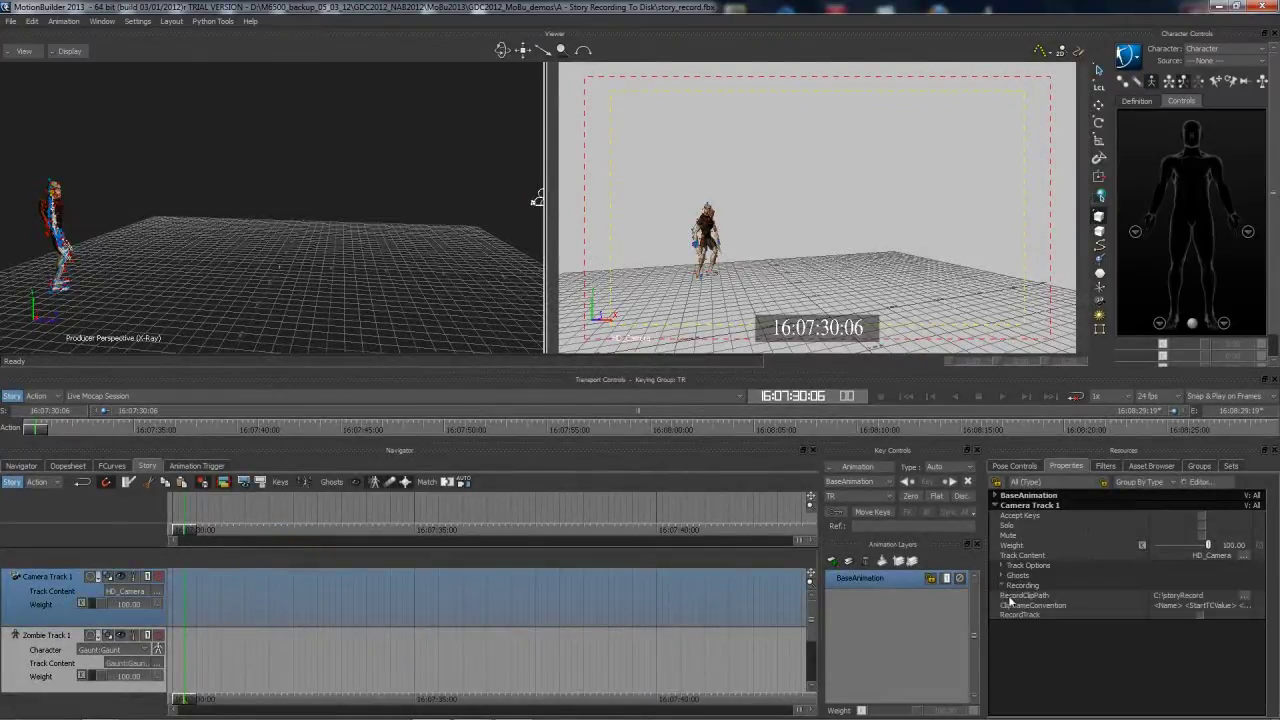
left_click(1244, 595)
left_click_drag(733, 368, 733, 425)
left_click(595, 398)
left_click(657, 459)
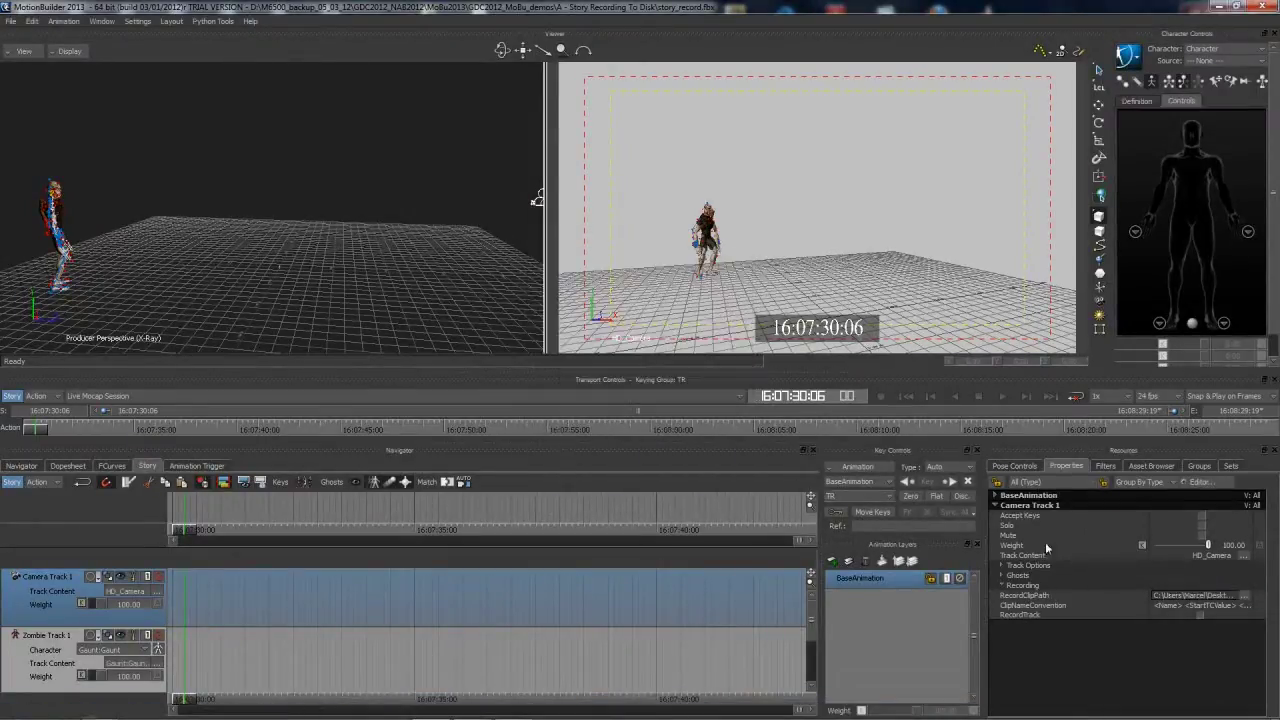
Examine the full clip name convention in the recording properties of Camera Track 1
left_click(1183, 606)
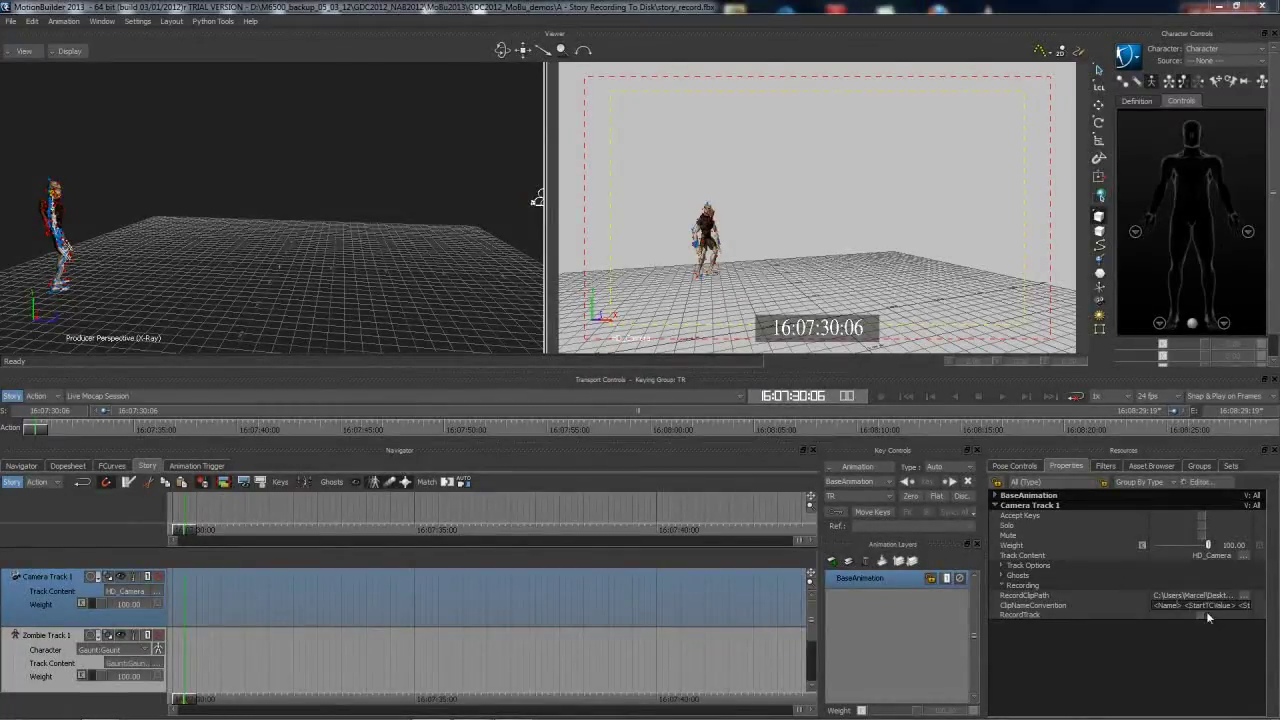
key("End")
key("Right")
key("Right")
key("Right")
key("Right")
key("Right")
key("Right")
key("Right")
key("Right")
key("Right")
key("Right")
key("Right")
key("Right")
key("Right")
key("Right")
key("Right")
key("Right")
key("Right")
key("Right")
key("Right")
key("Right")
key("Right")
key("Right")
key("Right")
key("Right")
key("Right")
key("Right")
key("Right")
key("Right")
key("Right")
key("Right")
key("Right")
key("Right")
key("Right")
key("Right")
key("Right")
Set the record clip path of Zombie Track 1 to the Temp folder on the desktop
left_click(60, 652)
left_click(1001, 594)
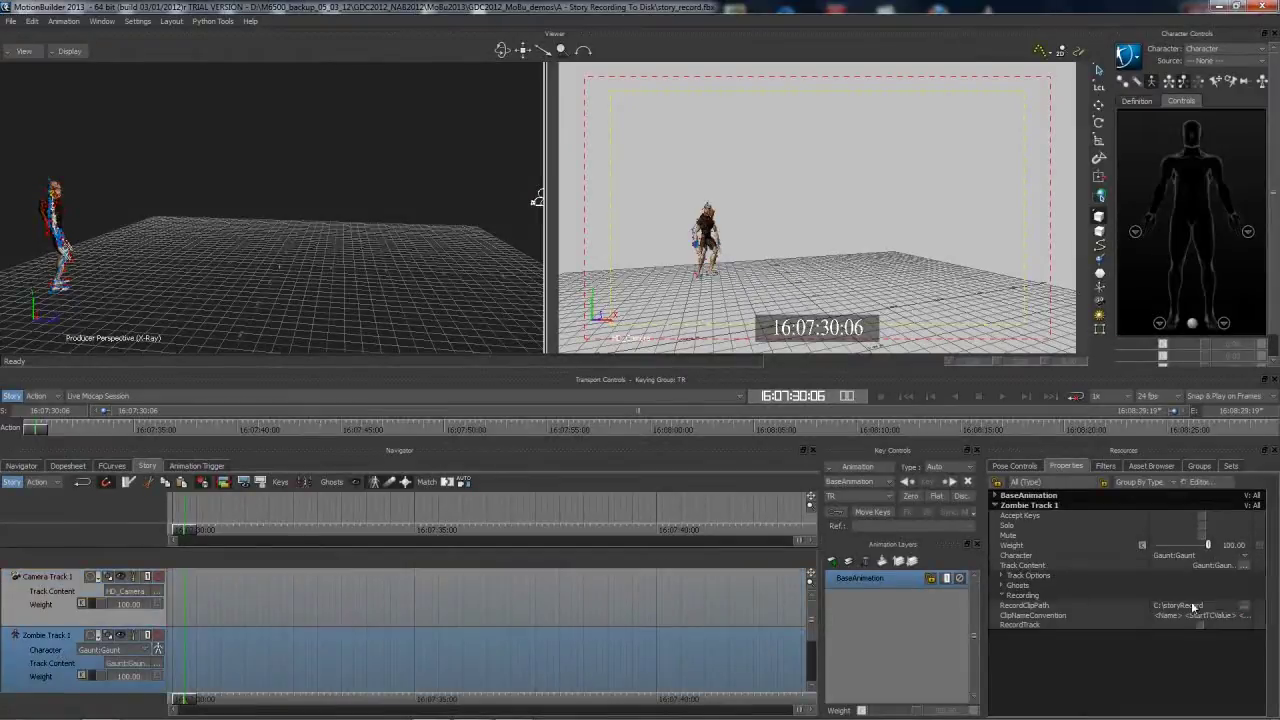
left_click(1244, 605)
left_click(579, 397)
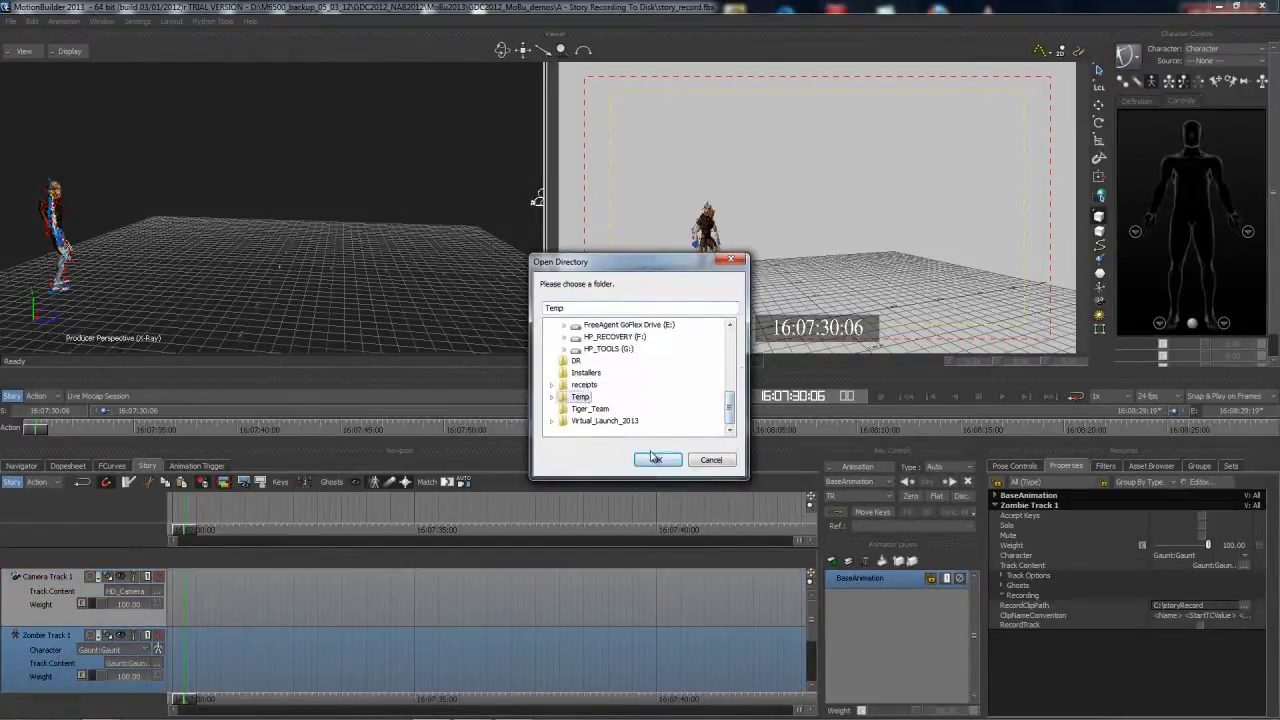
left_click(656, 459)
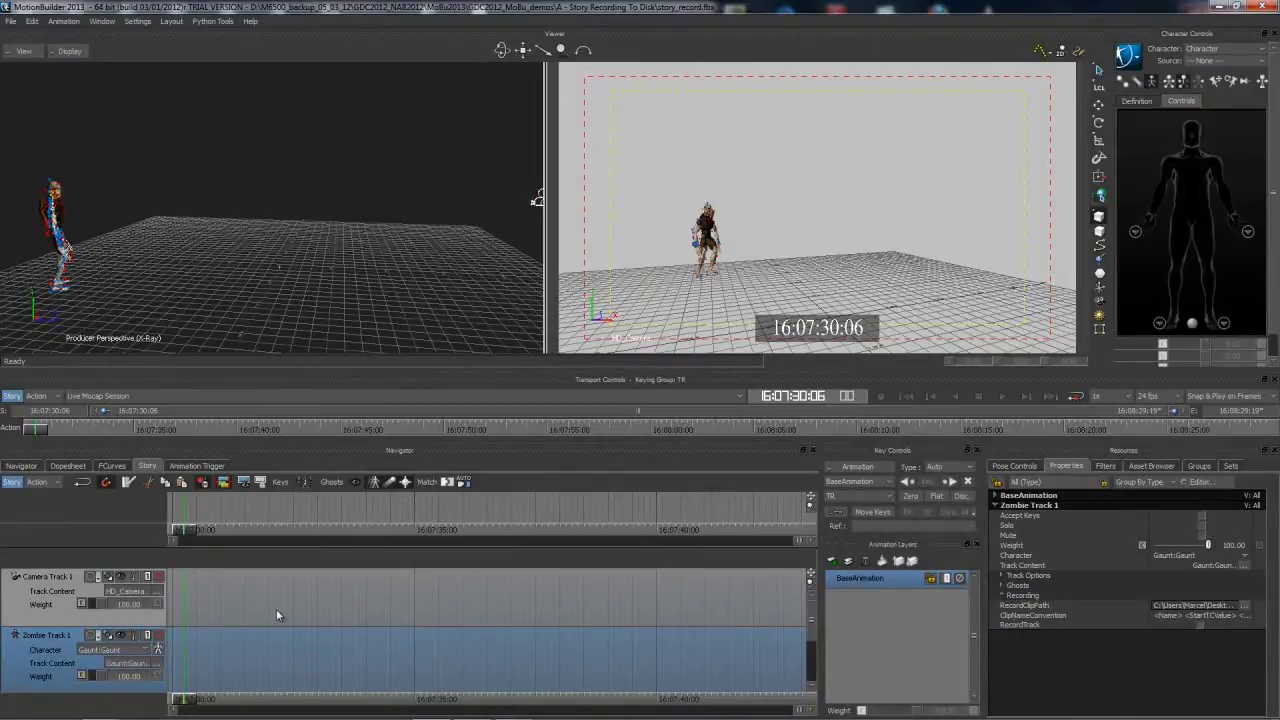
left_click(1200, 624)
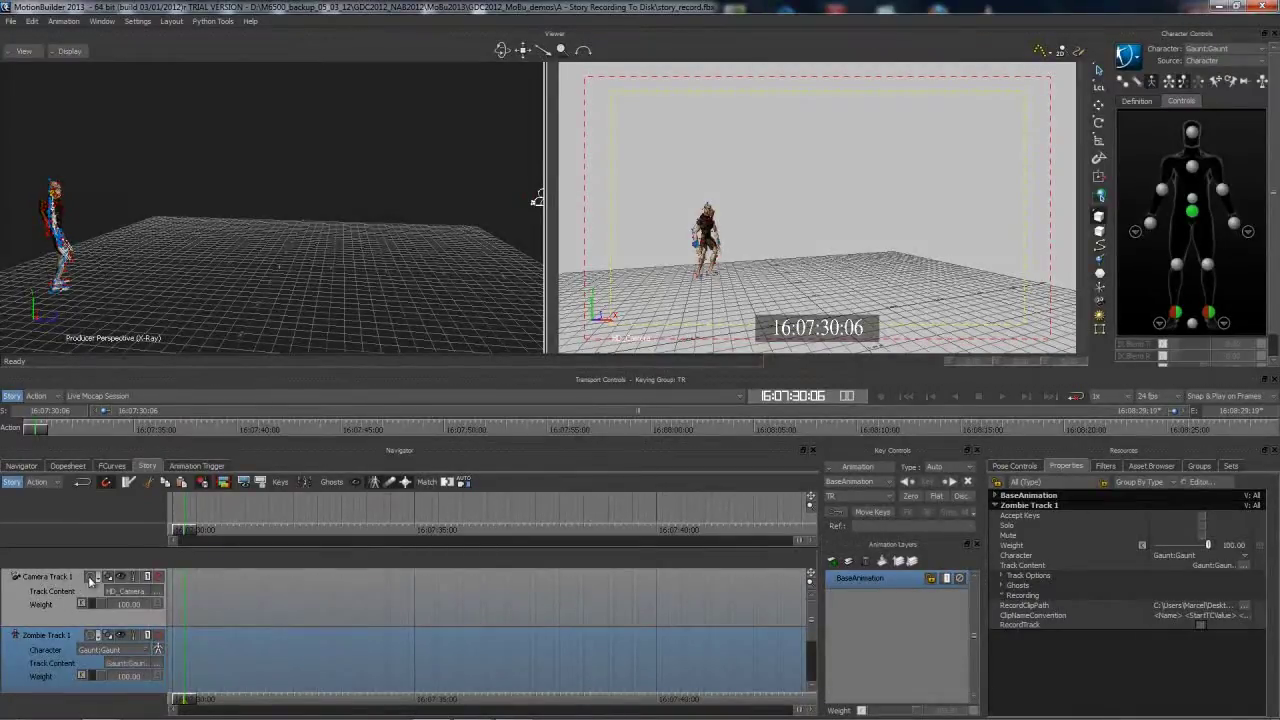
Arm Camera Track 1 for recording, adding Roll and Field Of View to its animation nodes to record
left_click(90, 578)
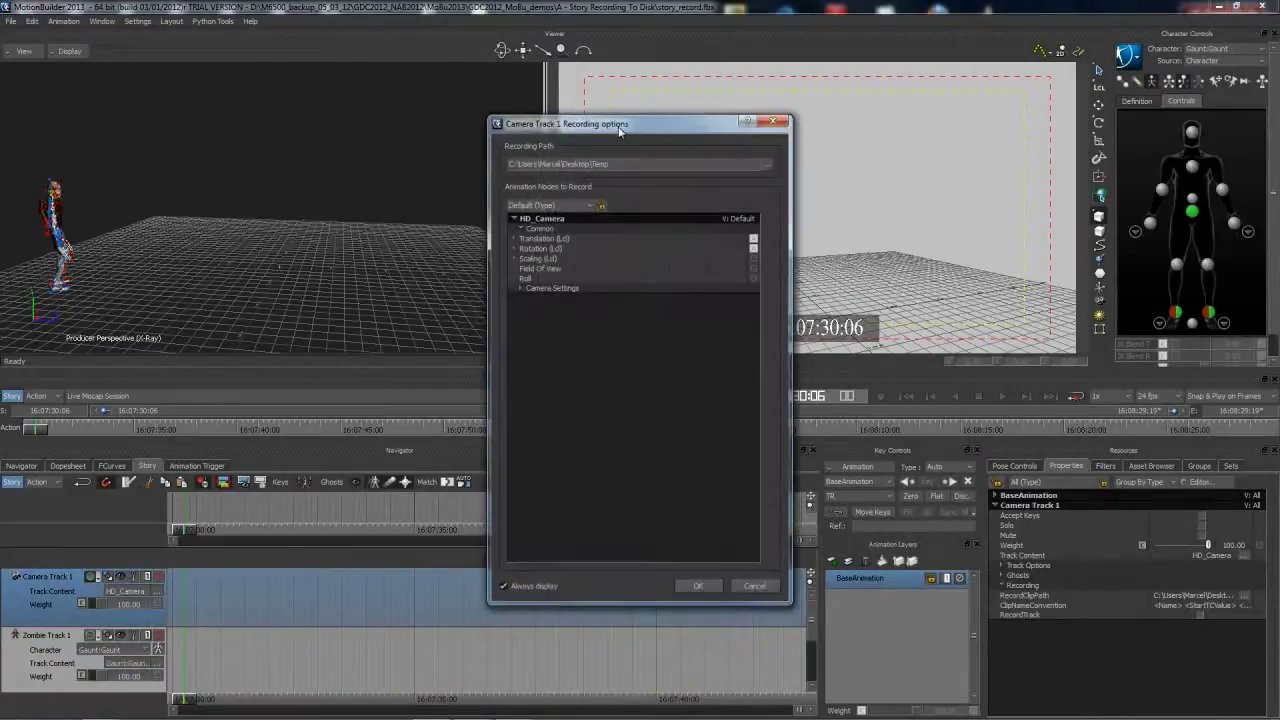
left_click_drag(619, 130, 553, 126)
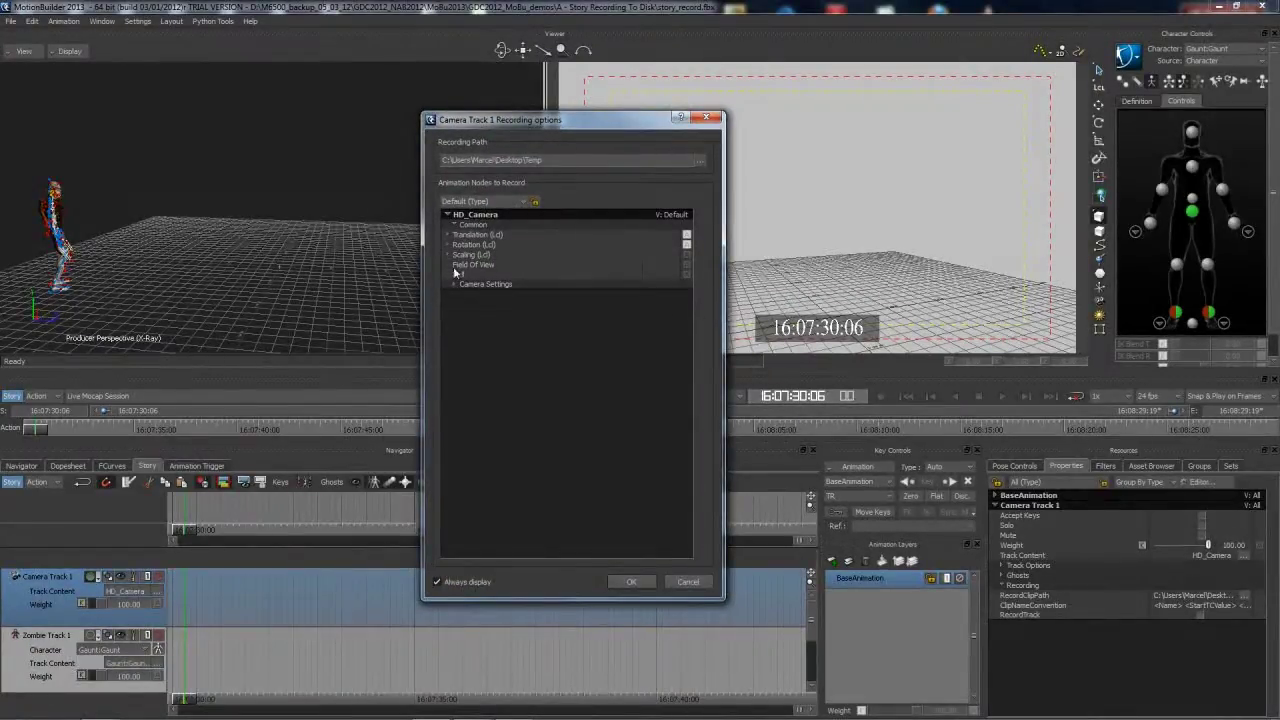
left_click(686, 274)
left_click(686, 264)
left_click(631, 581)
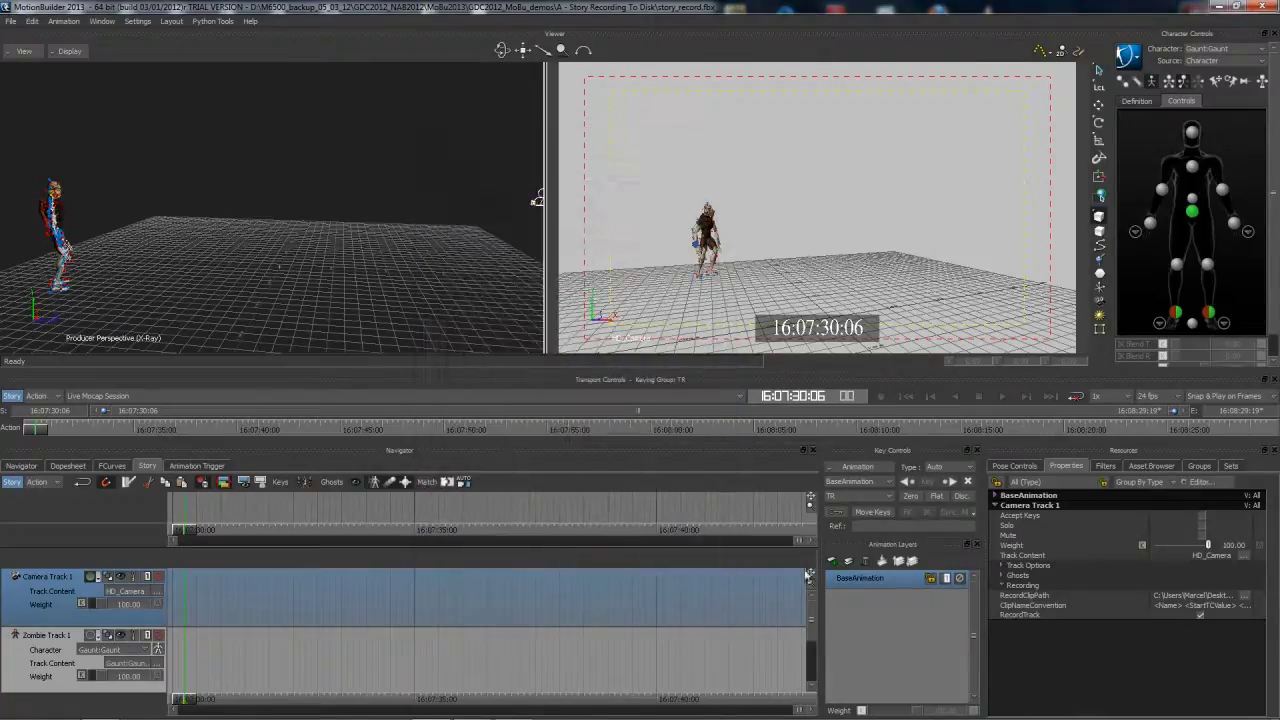
Arm Zombie Track 1 for recording, keeping the default animation nodes and the desktop Temp folder as its recording path
left_click(45, 663)
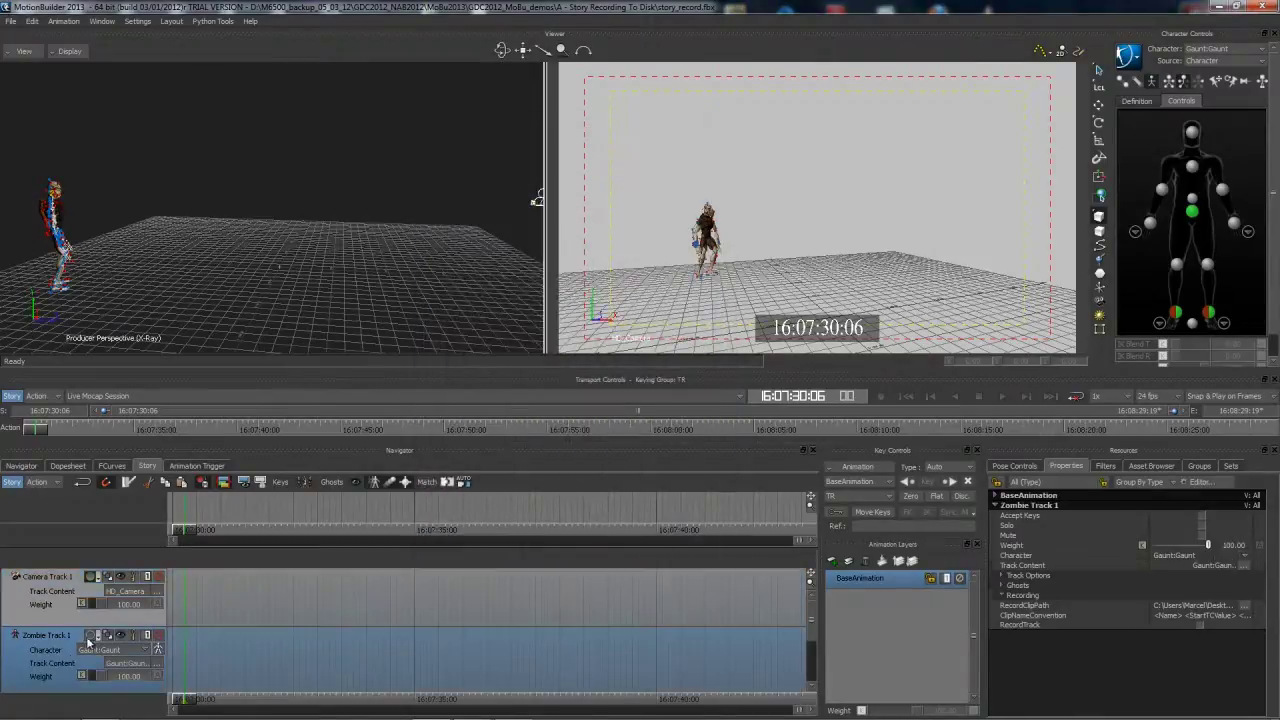
left_click(91, 635)
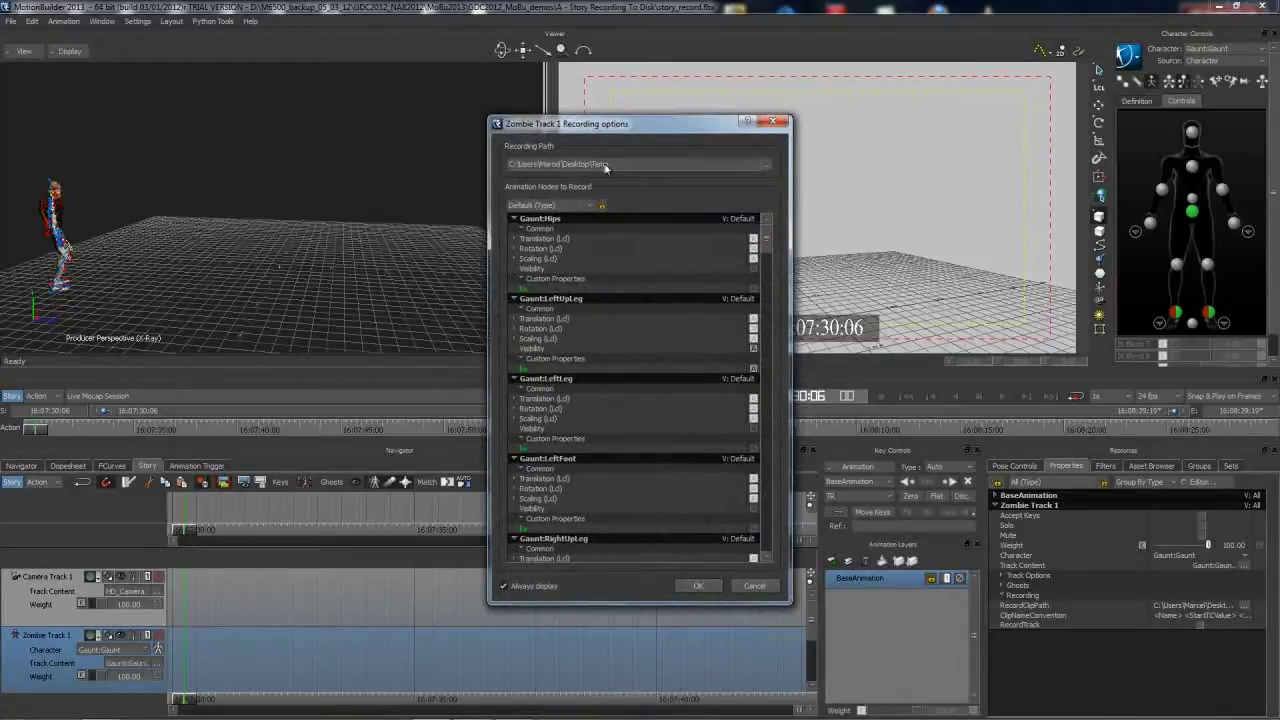
left_click_drag(767, 238, 790, 555)
left_click(699, 587)
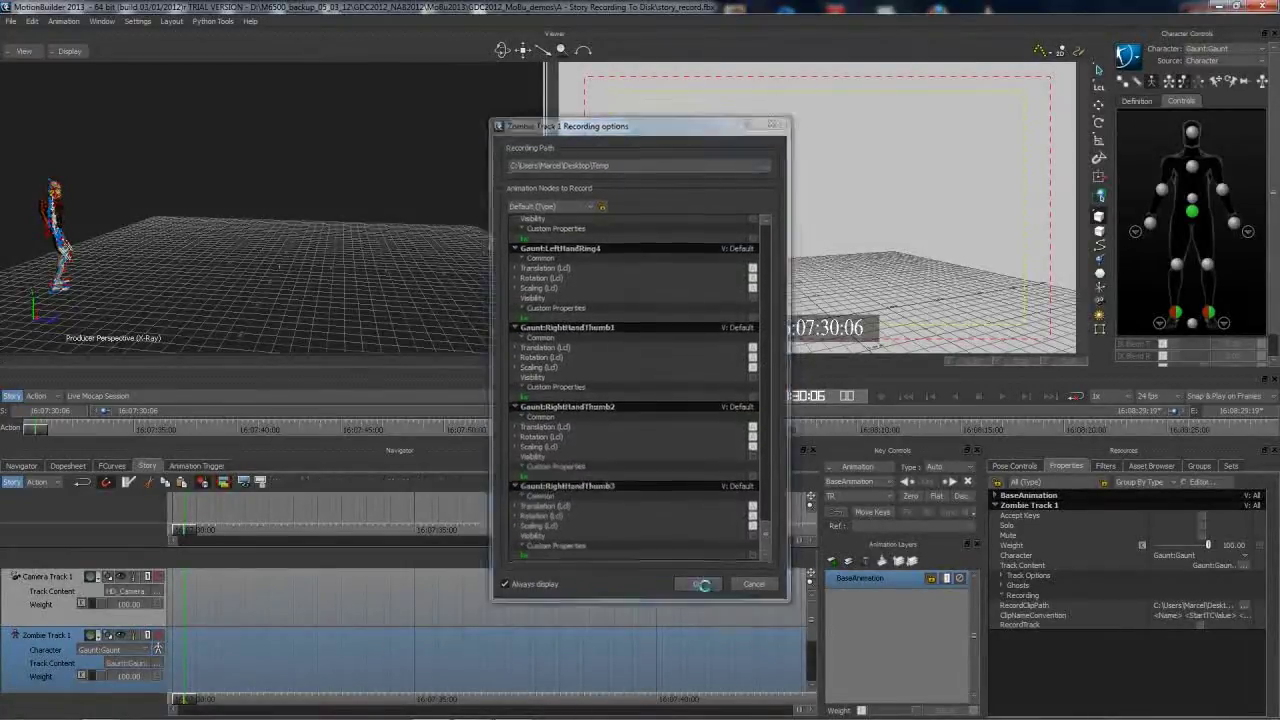
Switch Story recording to disk, record the live mocap session on both armed tracks from 16:07:30:06, and stop at 16:07:42:20
left_click(203, 483)
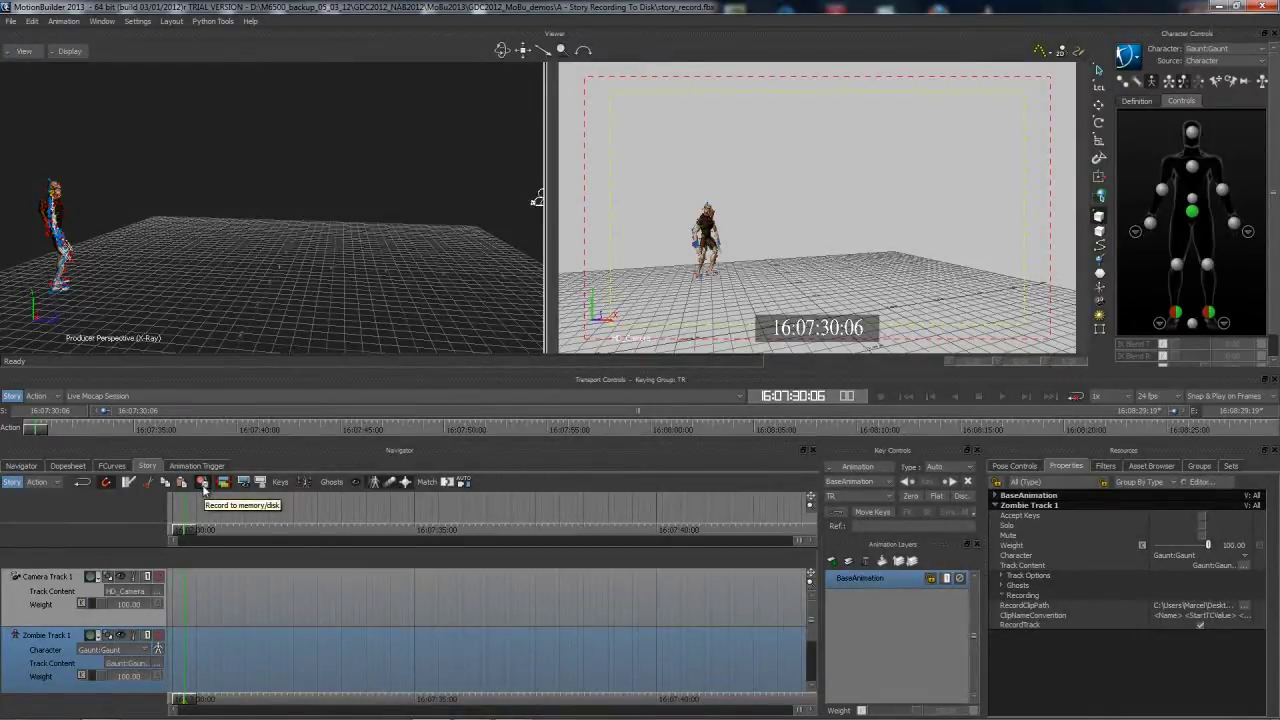
left_click(881, 397)
left_click(1003, 397)
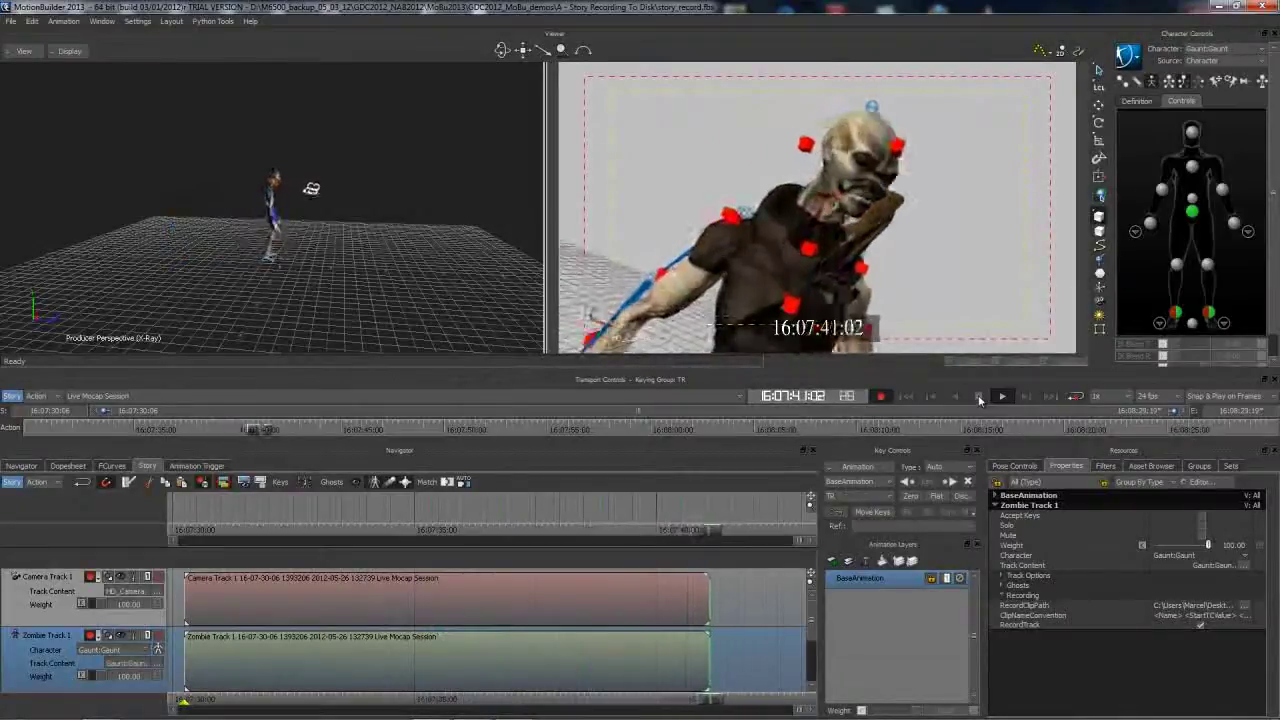
left_click(979, 396)
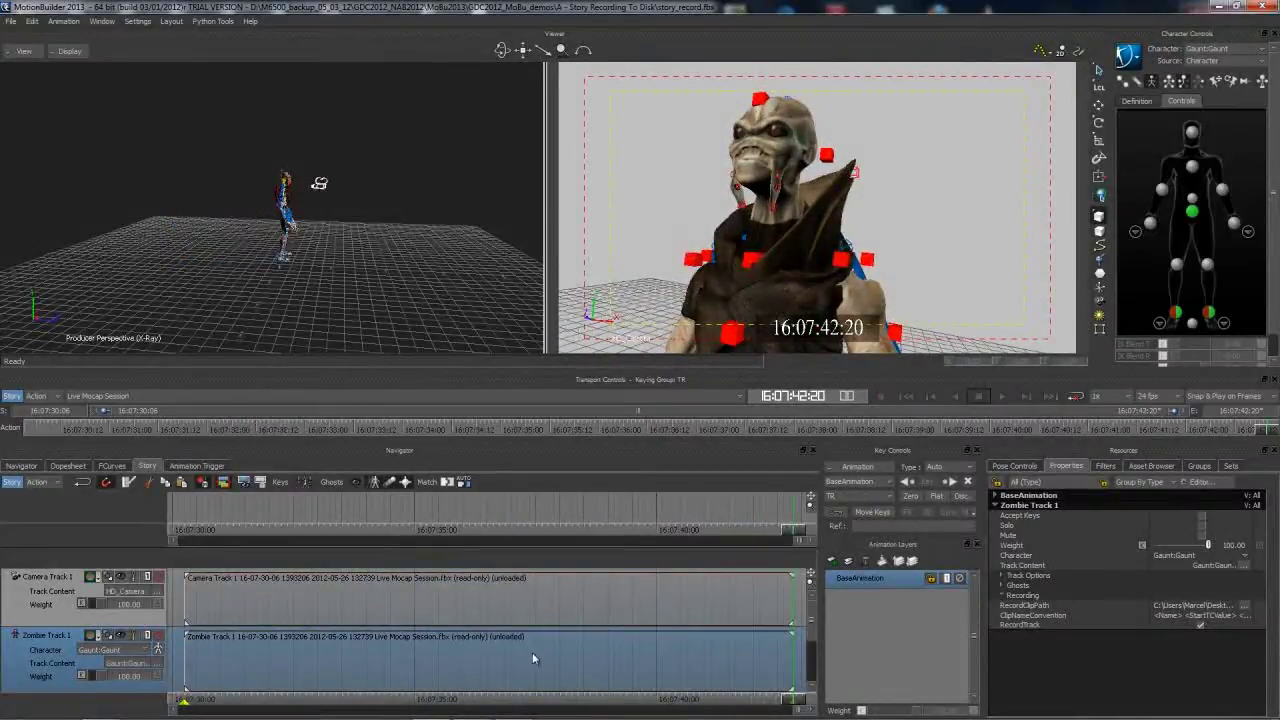
Load the recorded clips on Camera Track 1 and Zombie Track 1
right_click(576, 617)
mouse_move(613, 481)
left_click(745, 472)
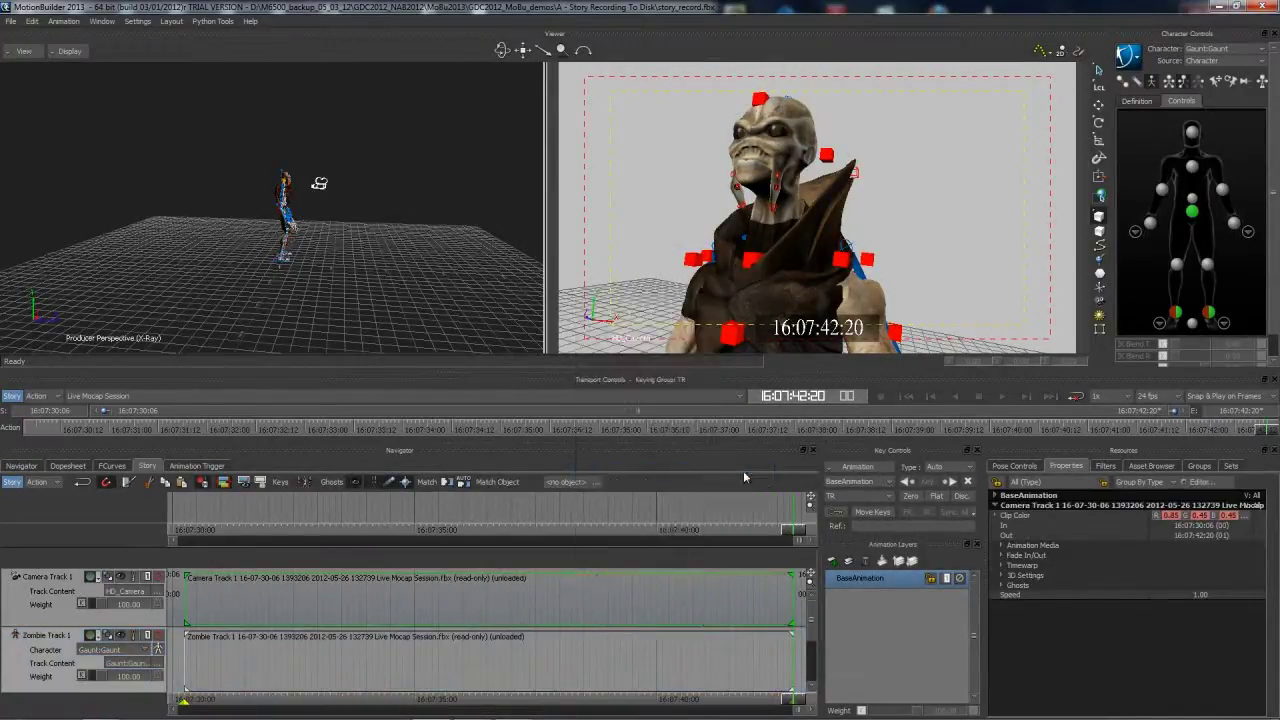
right_click(643, 660)
mouse_move(682, 518)
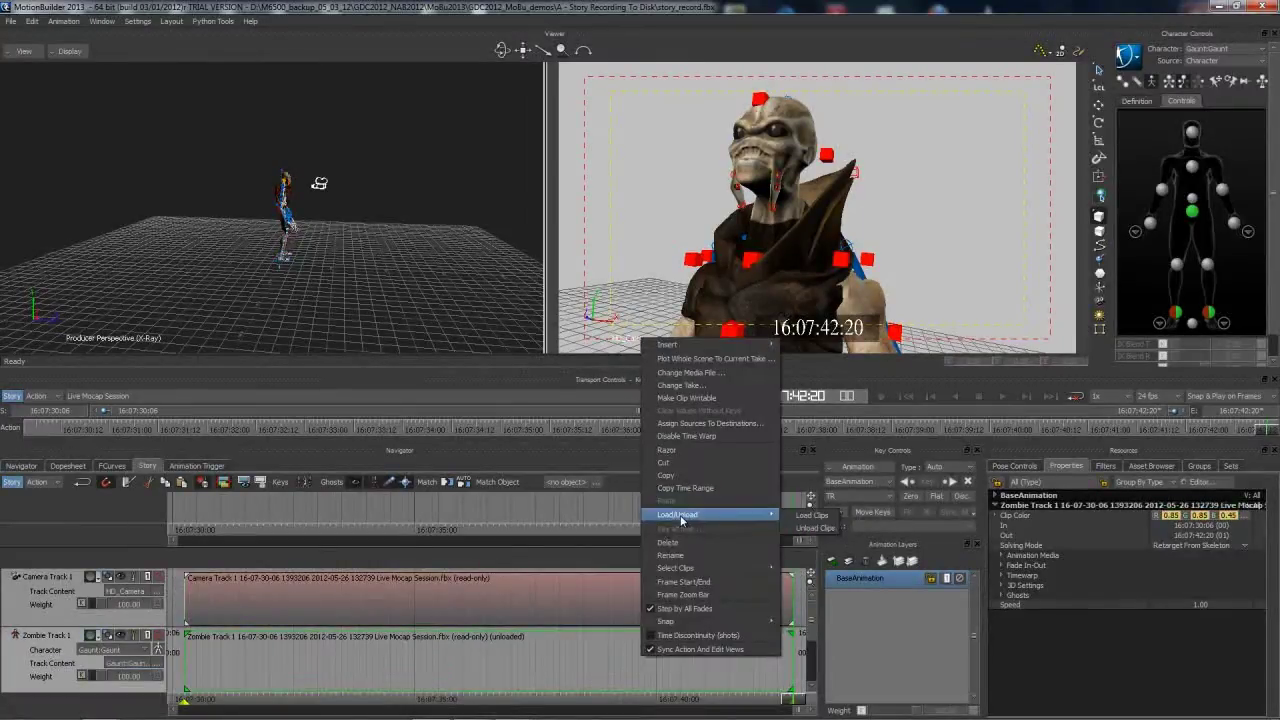
left_click(811, 515)
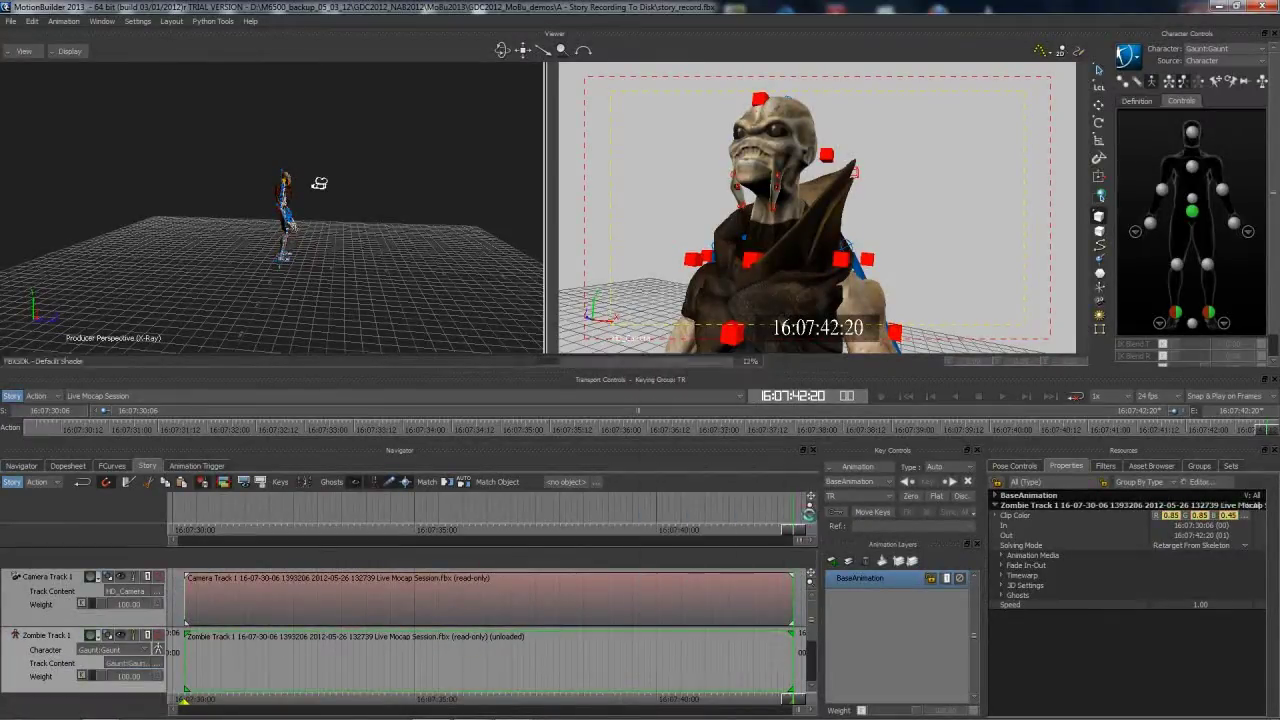
Unlock the Rigid Body constraint on HD_Camera, leave it inactive, and scrub the take to 16:07:34:16
left_click_drag(806, 704, 456, 683)
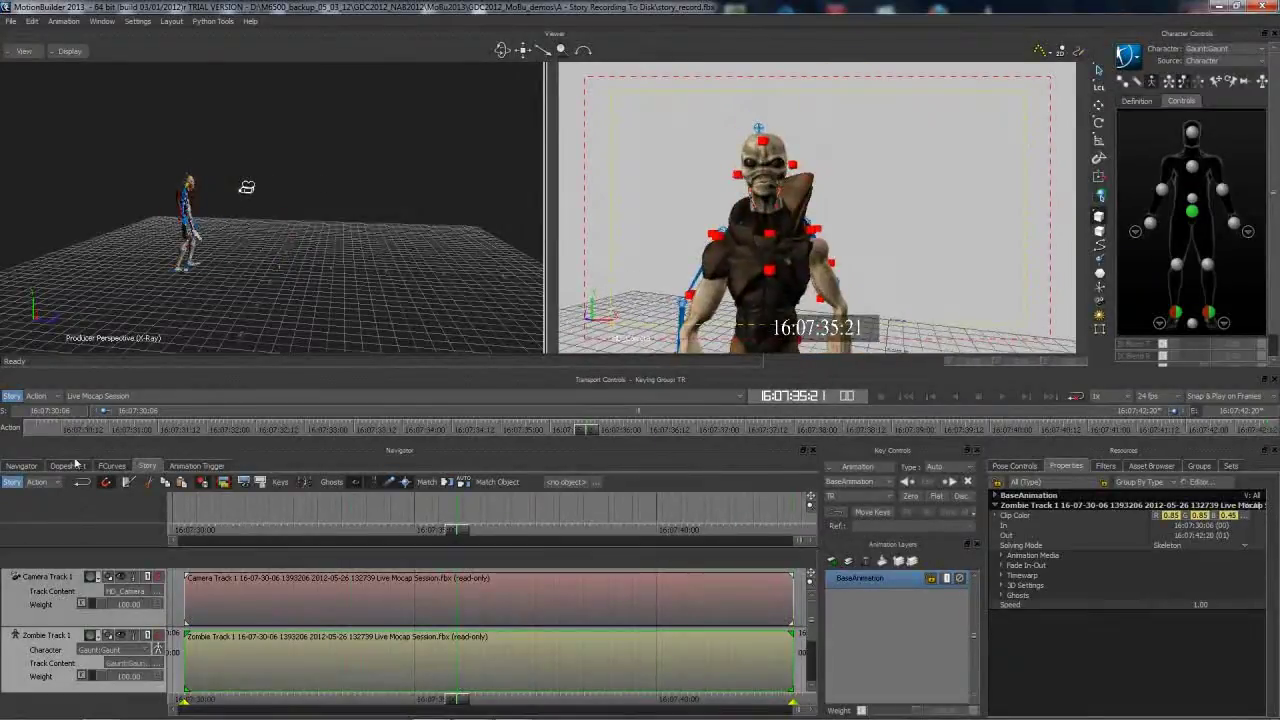
left_click_drag(320, 230, 431, 251, "shift")
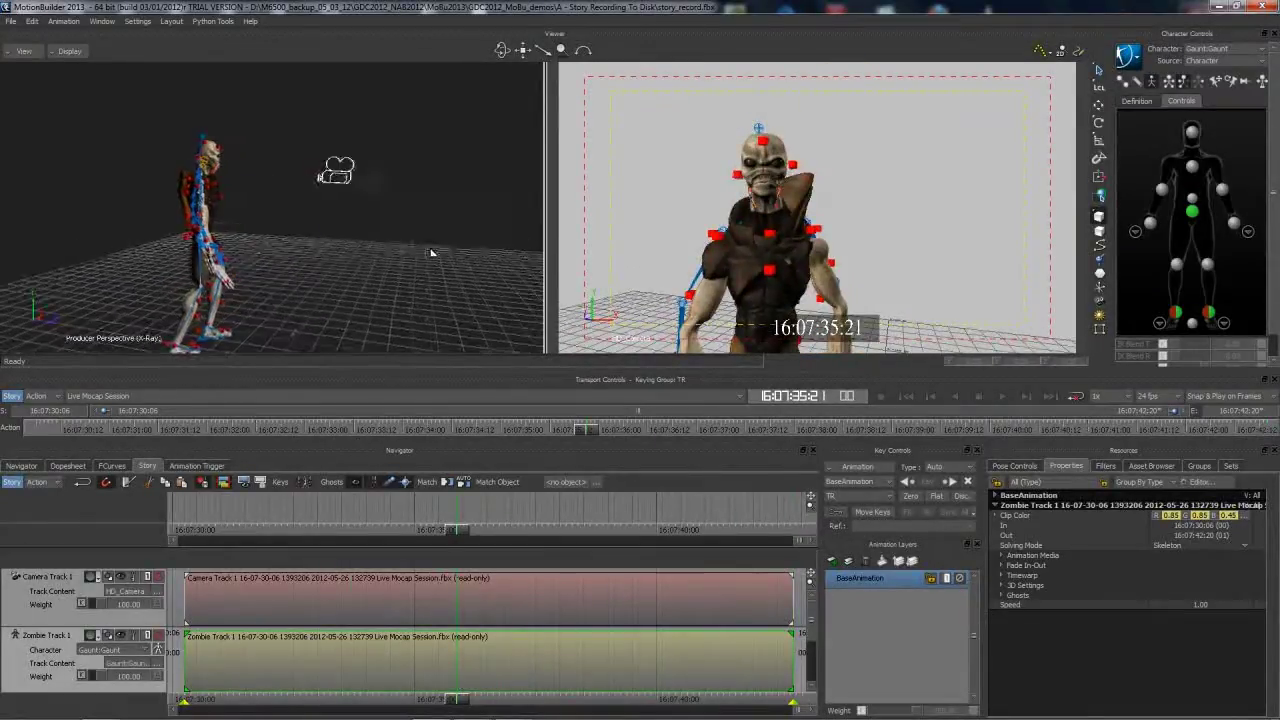
left_click(22, 466)
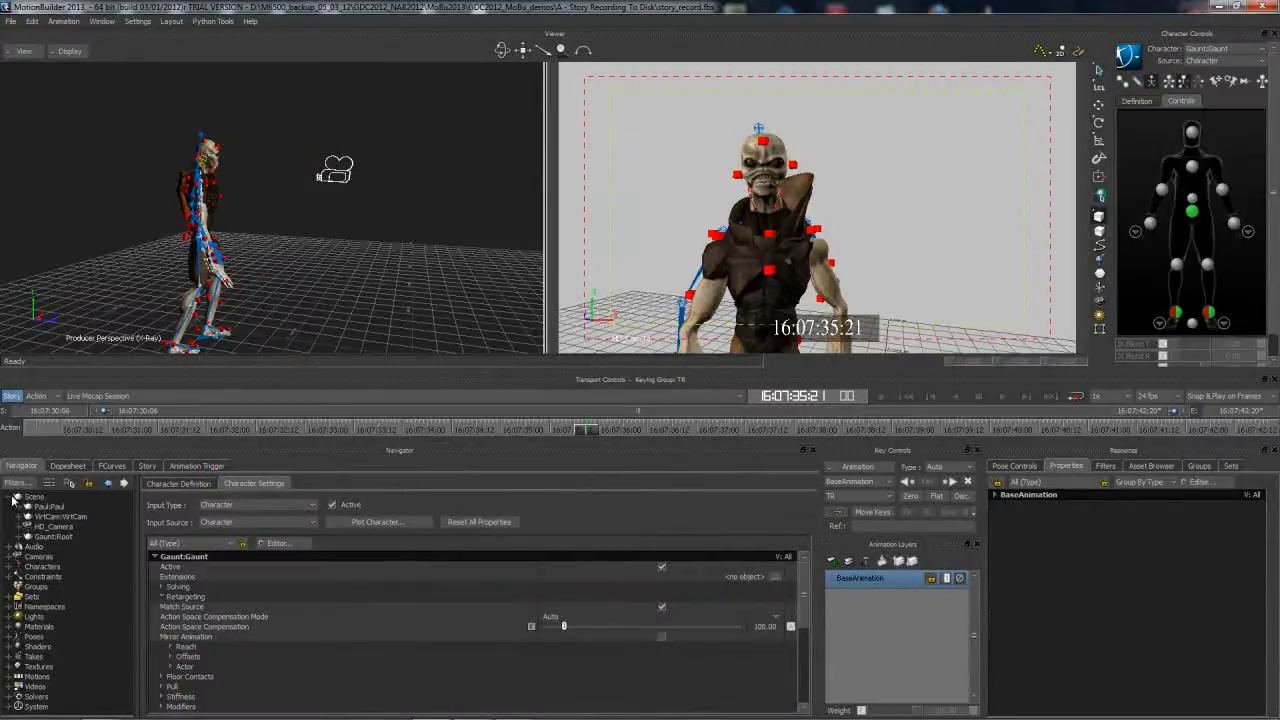
left_click(21, 527)
left_click(60, 537)
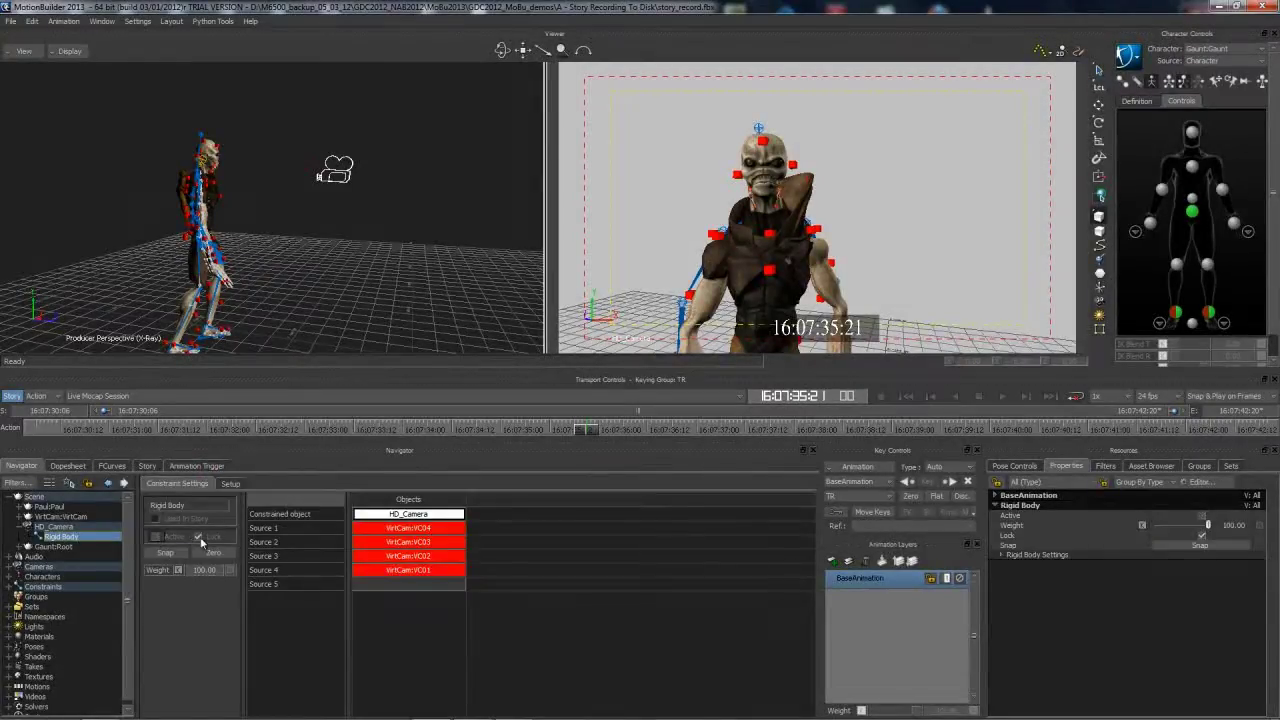
left_click_drag(587, 430, 465, 432)
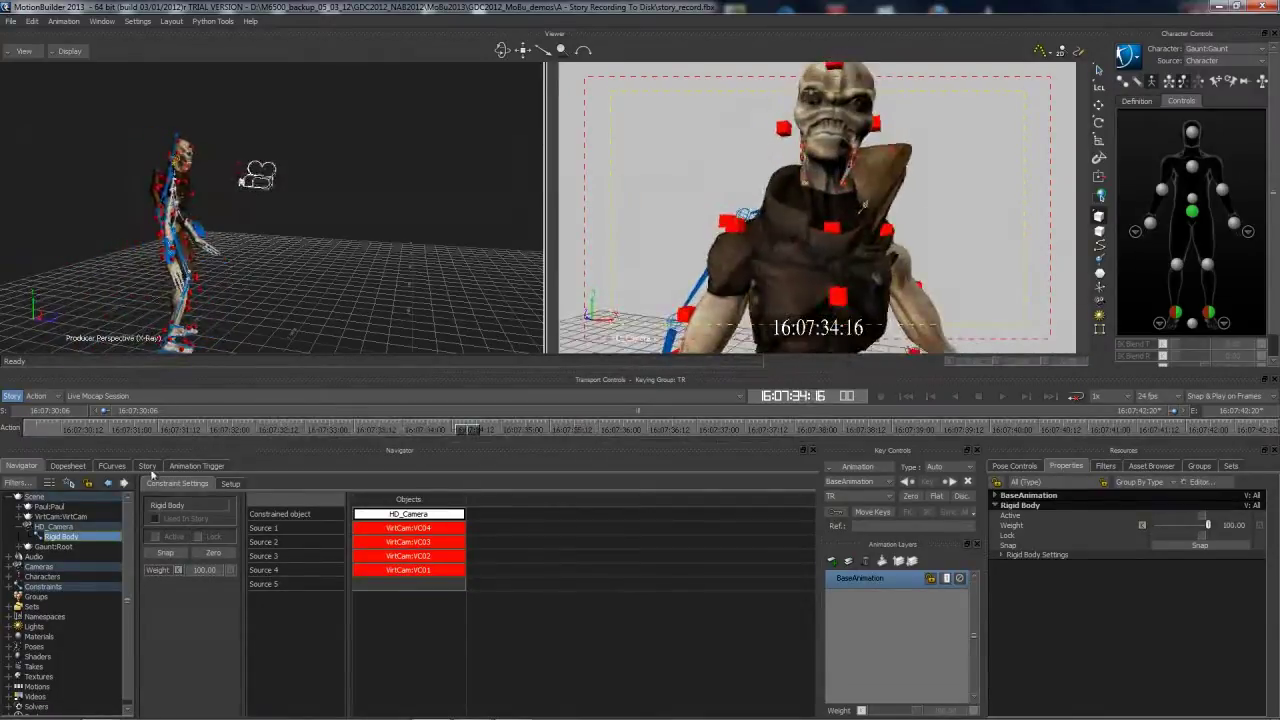
Razor the Camera Track 1 clip at 16:07:34:20, 16:07:36:12, 16:07:38:03, 16:07:39:15 and 16:07:41:04
left_click(146, 466)
left_click(455, 591)
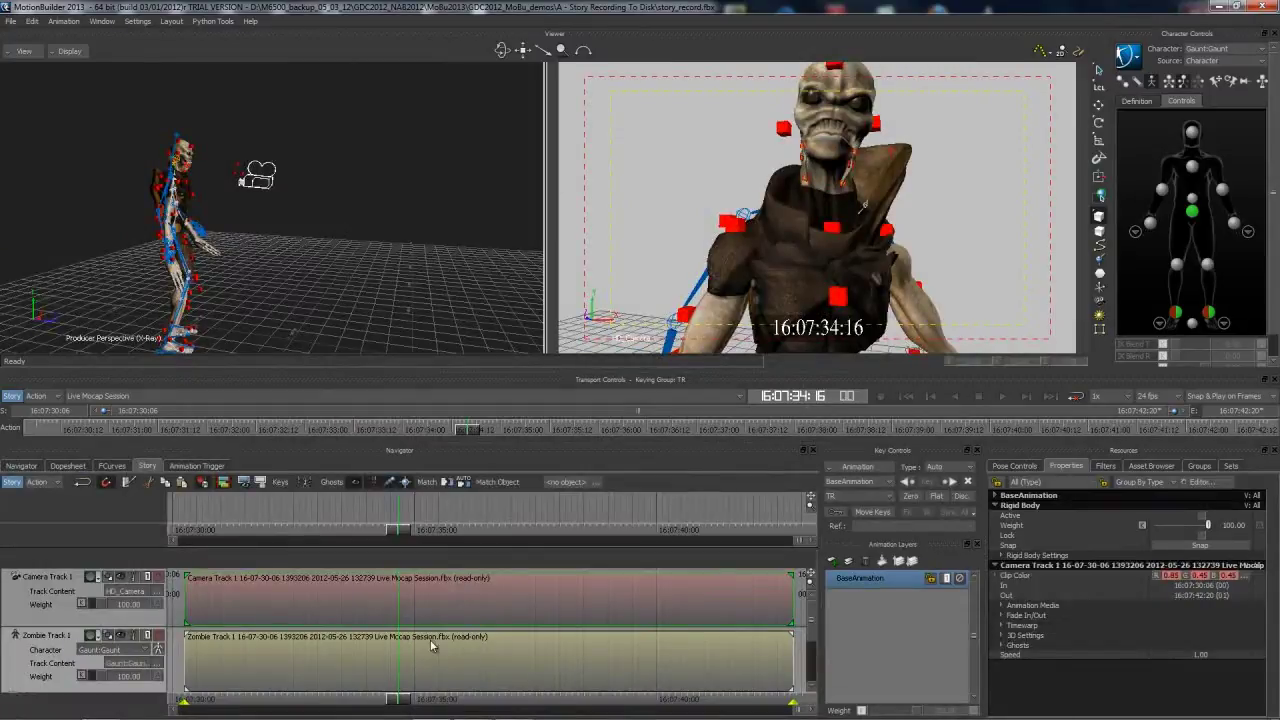
left_click_drag(486, 602, 525, 600)
left_click_drag(402, 699, 406, 700)
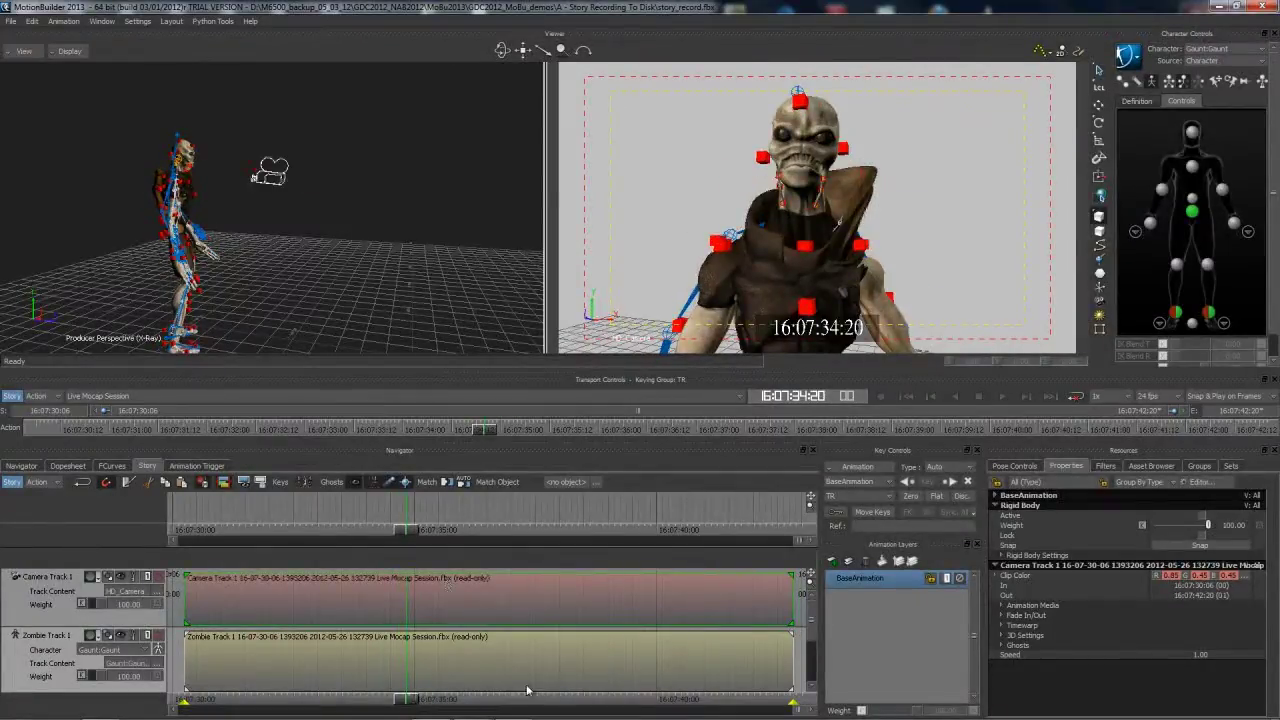
left_click(127, 483)
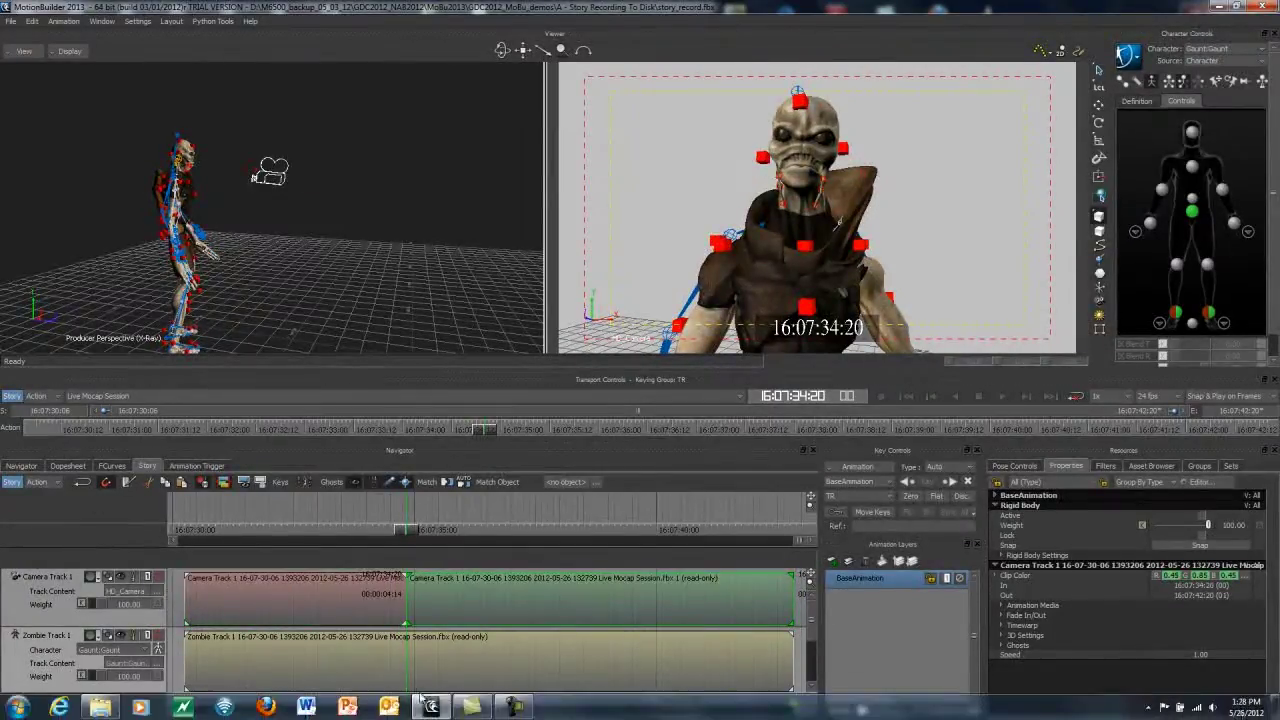
left_click_drag(417, 700, 487, 700)
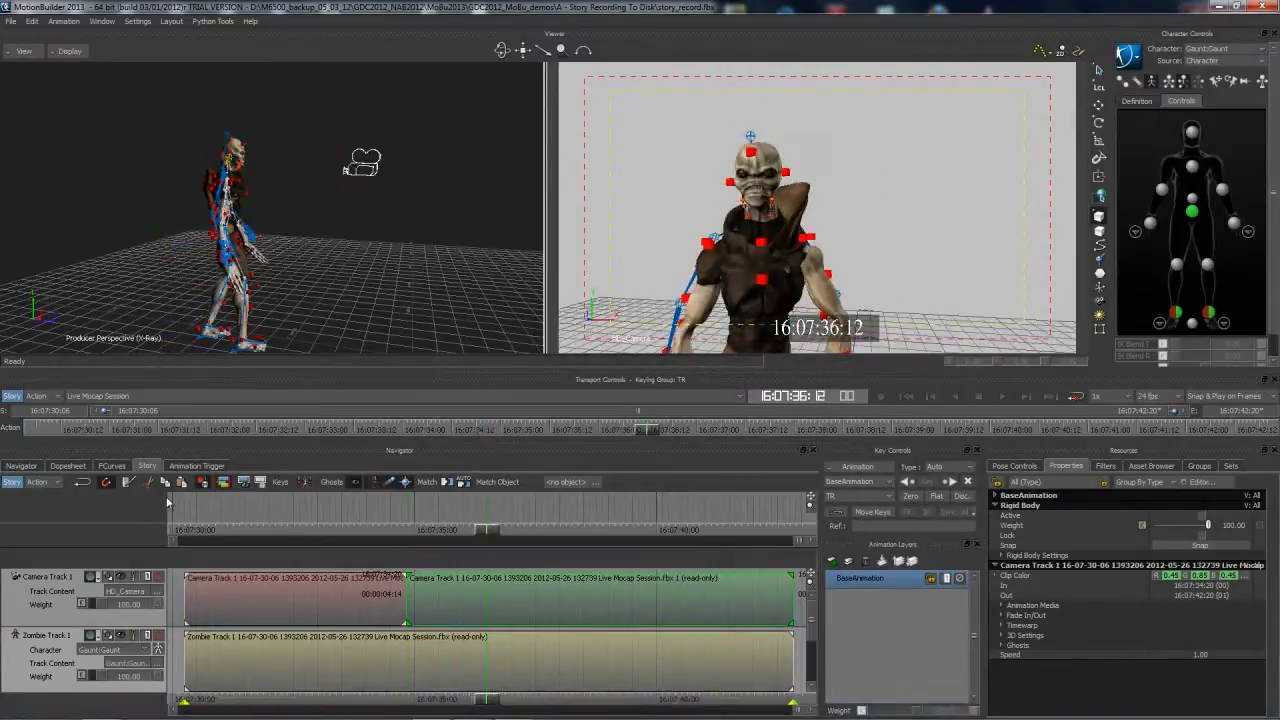
left_click(127, 483)
key("space")
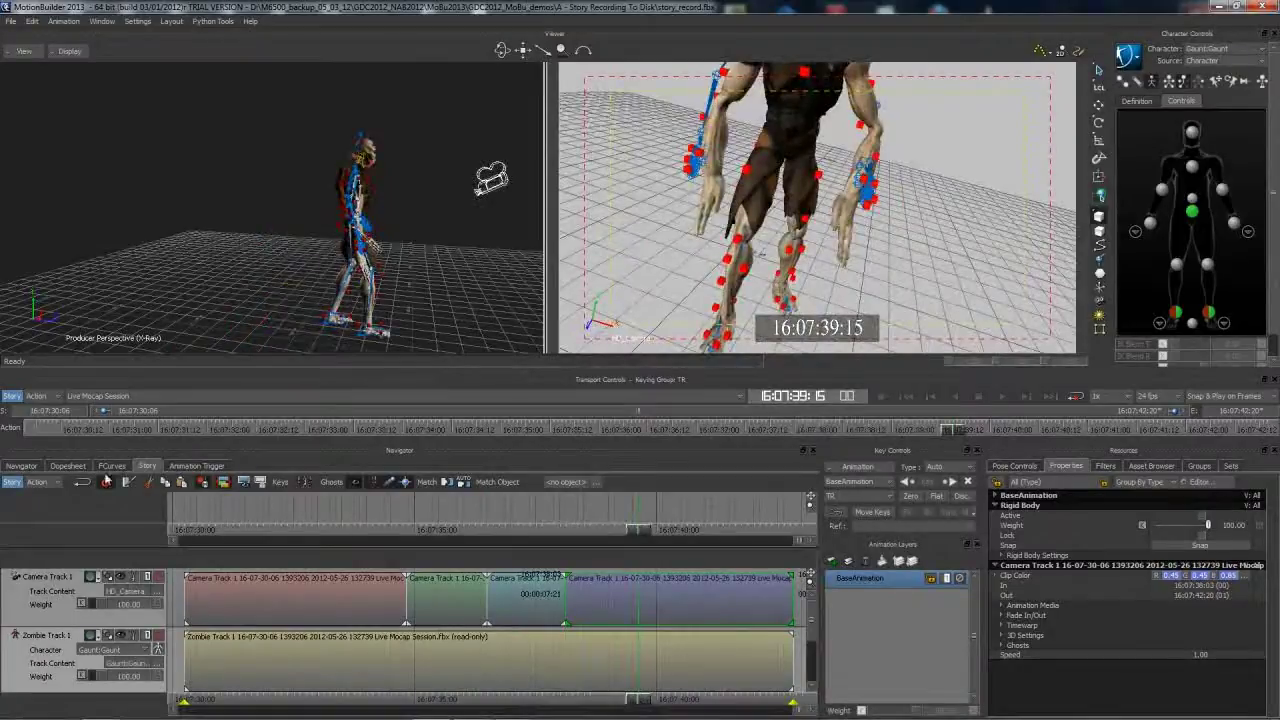
left_click(127, 483)
key("space")
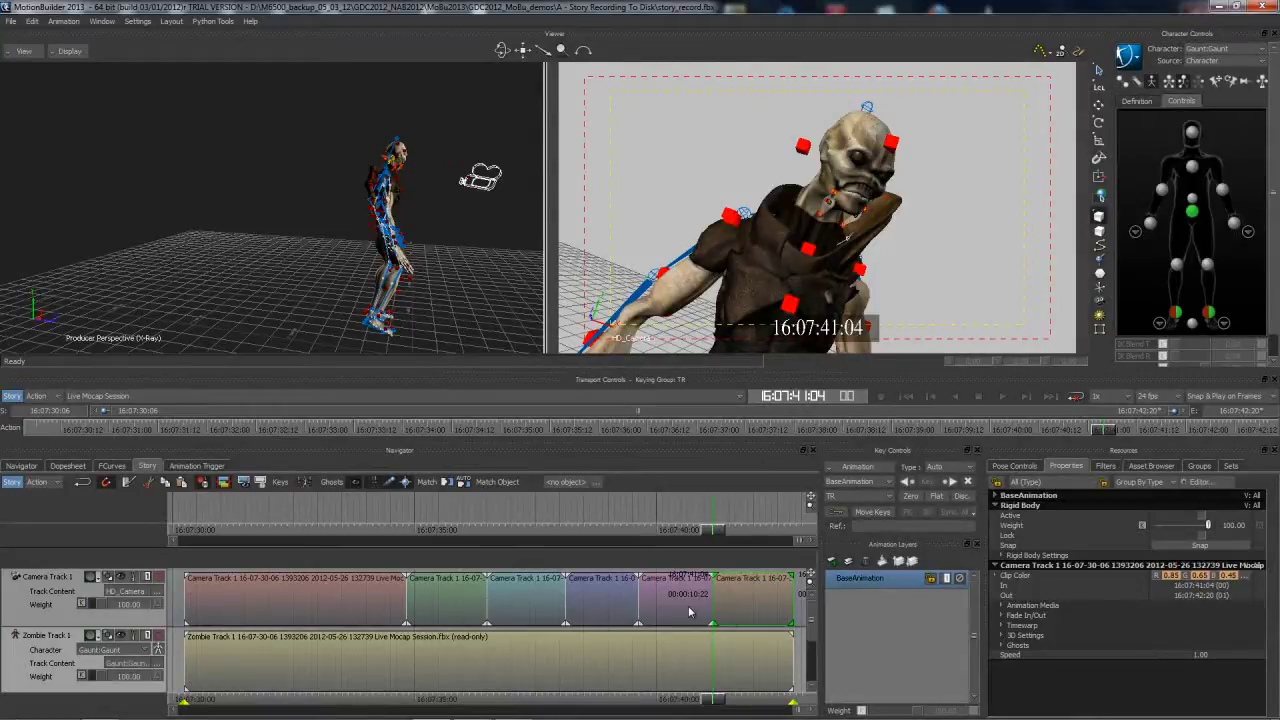
Delete the second, fourth and sixth pieces of the cut clip on Camera Track 1
left_click(743, 597)
key("Delete")
left_click(597, 605)
key("Delete")
left_click(434, 601)
key("Delete")
Slide the two later camera clips earlier so that each overlaps the clip before it in a crossfade
left_click_drag(718, 700, 501, 680)
left_click_drag(527, 597, 404, 595)
left_click_drag(662, 602, 714, 602)
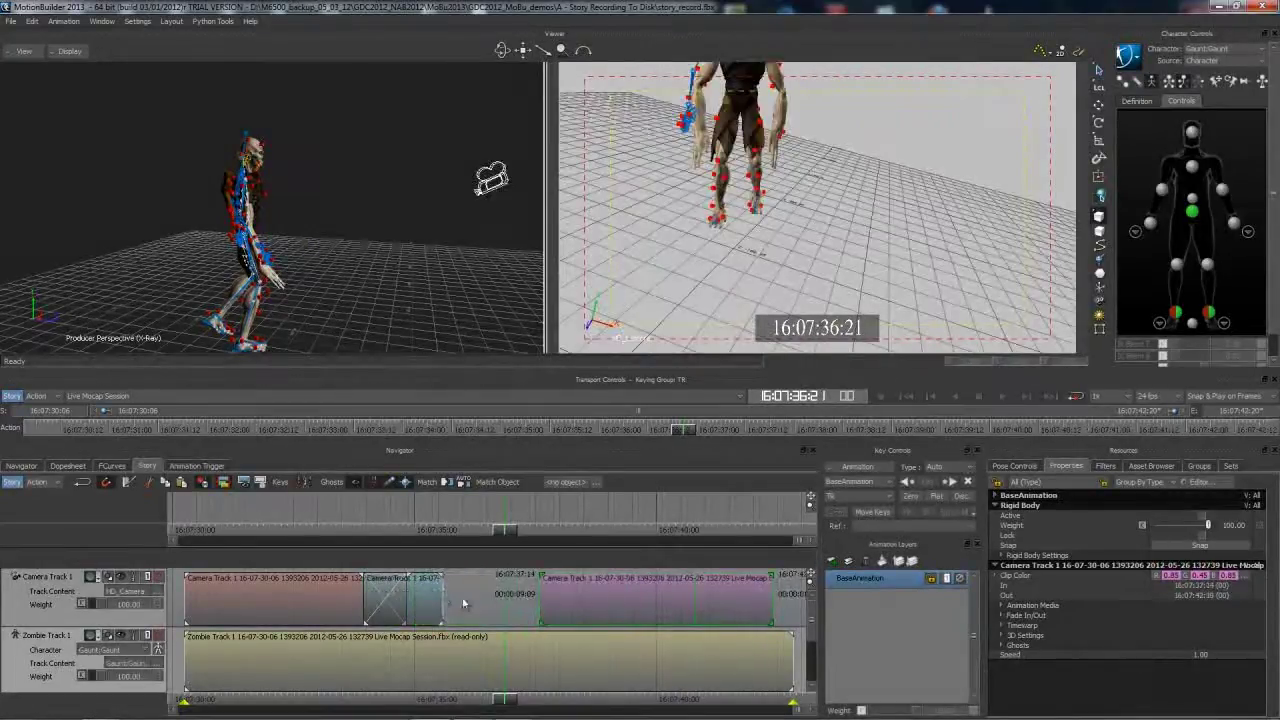
Try to extend the middle camera clip to the last one, and undo the recent clip extensions
left_click_drag(441, 594, 608, 592)
key("ctrl+z")
key("ctrl+z")
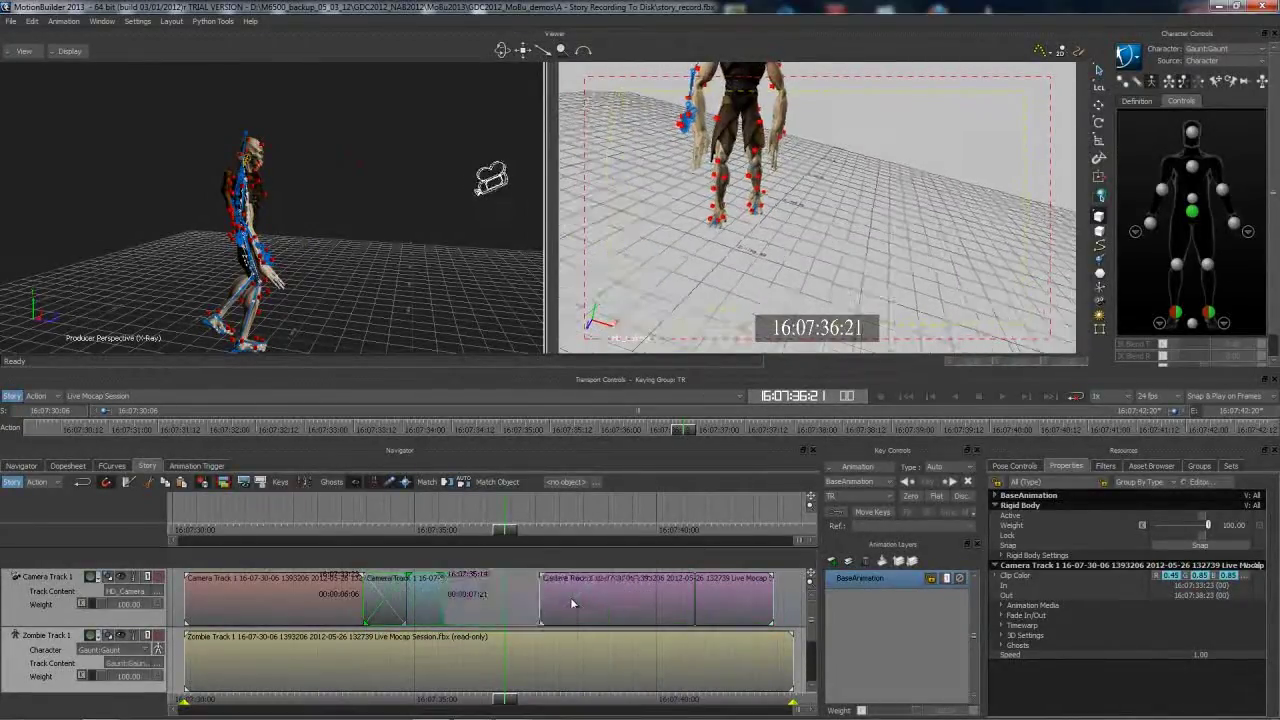
key("ctrl+z")
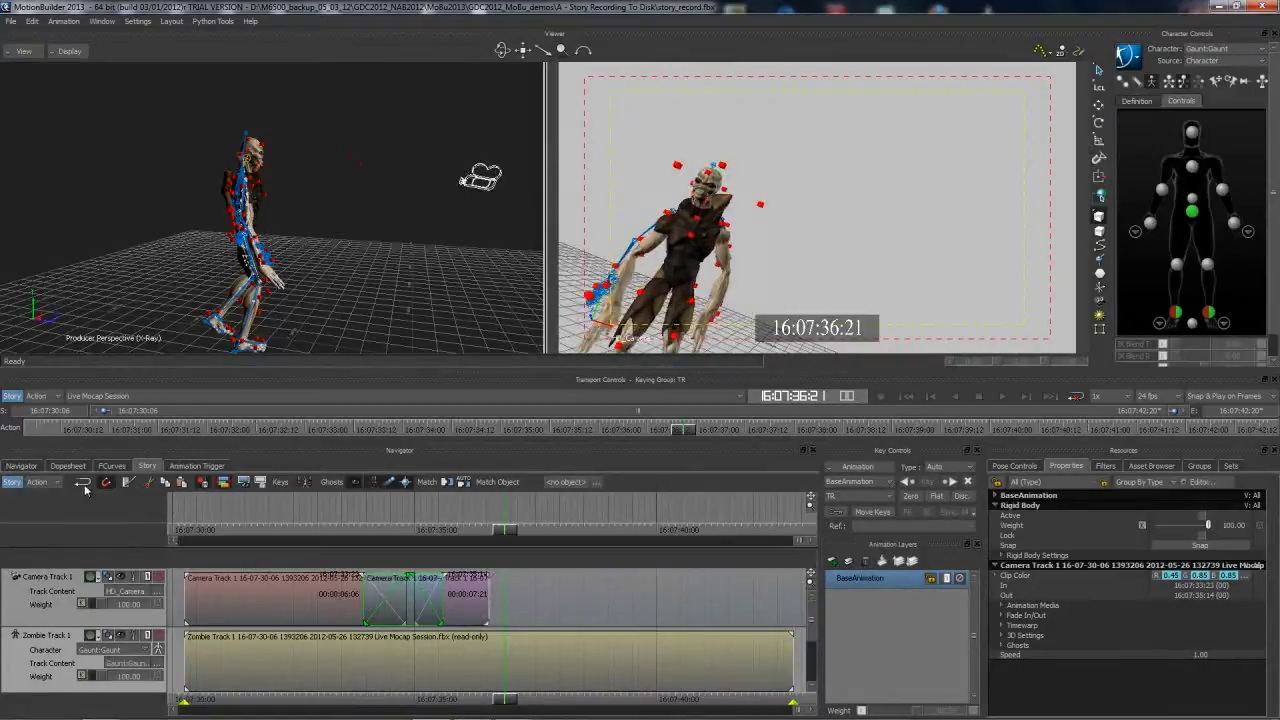
Time-stretch the last camera clip to end at 16:07:42:20 and the middle camera clip to overlap it, ending at 16:07:38:10
left_click(486, 598)
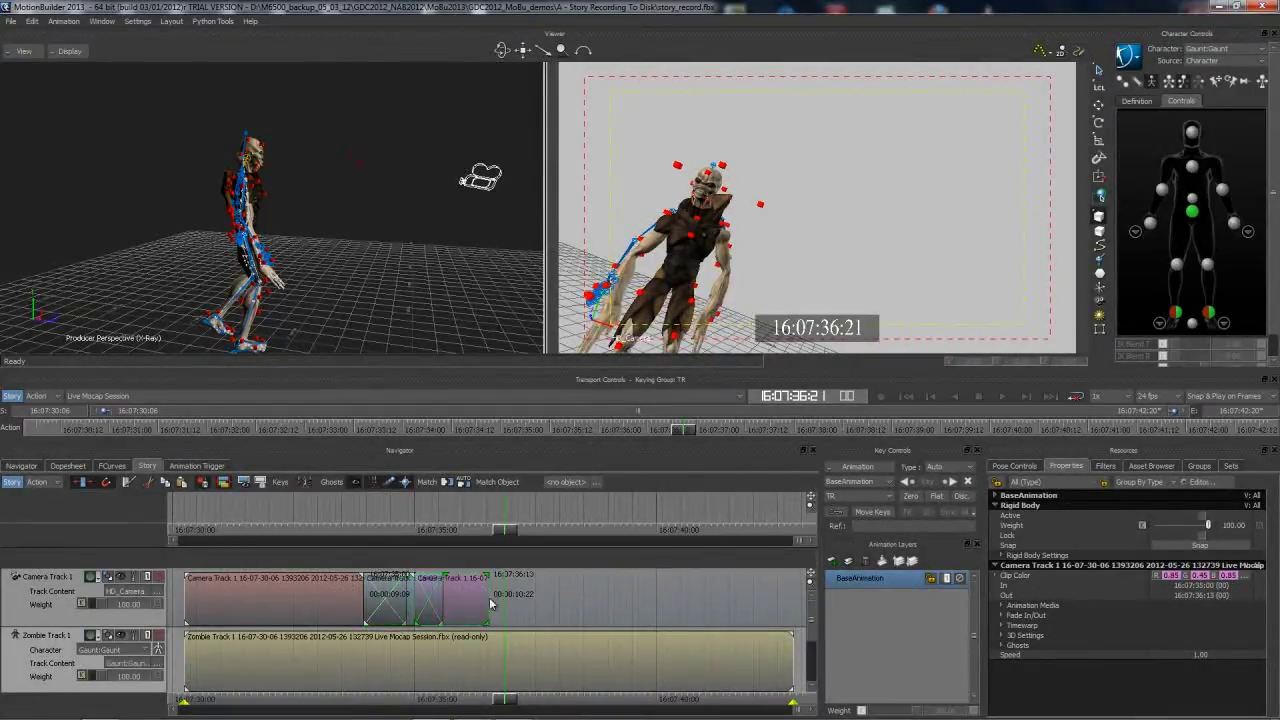
left_click_drag(486, 597, 702, 600)
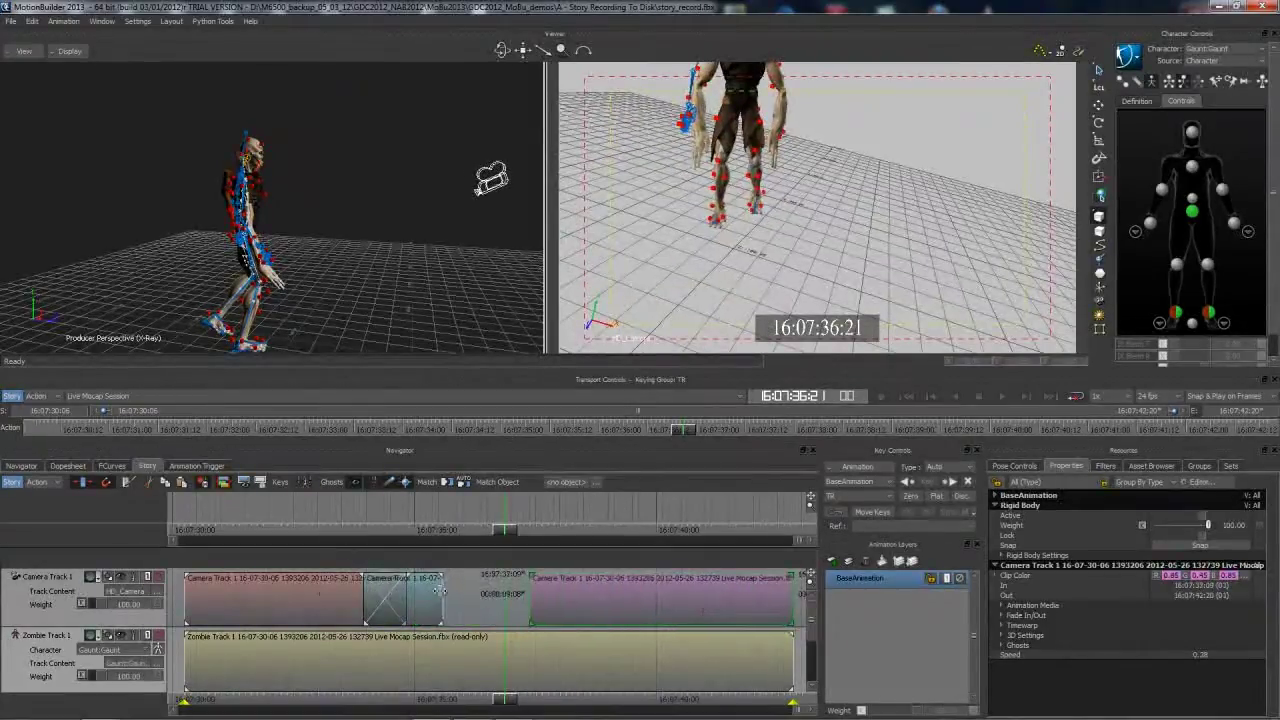
left_click_drag(441, 593, 582, 606)
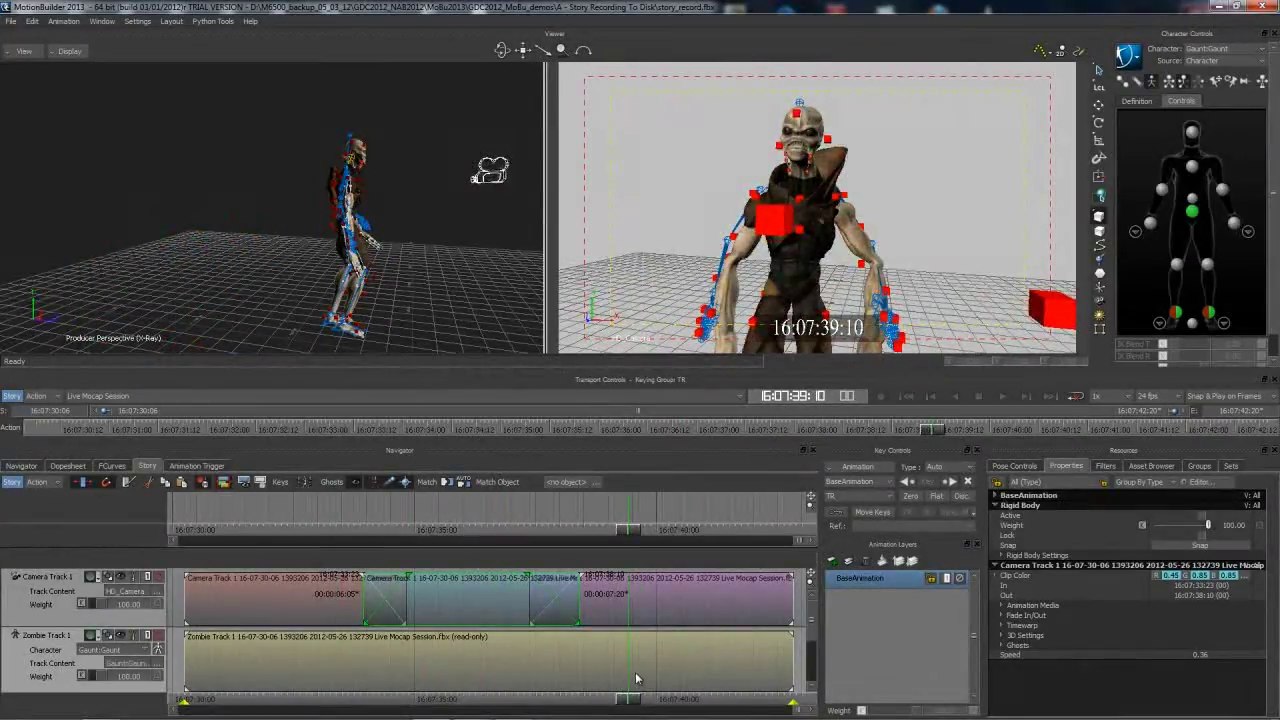
Open the Zombie_set scene from the B - Story Clip Grouping folder of the asset library
left_click(1140, 466)
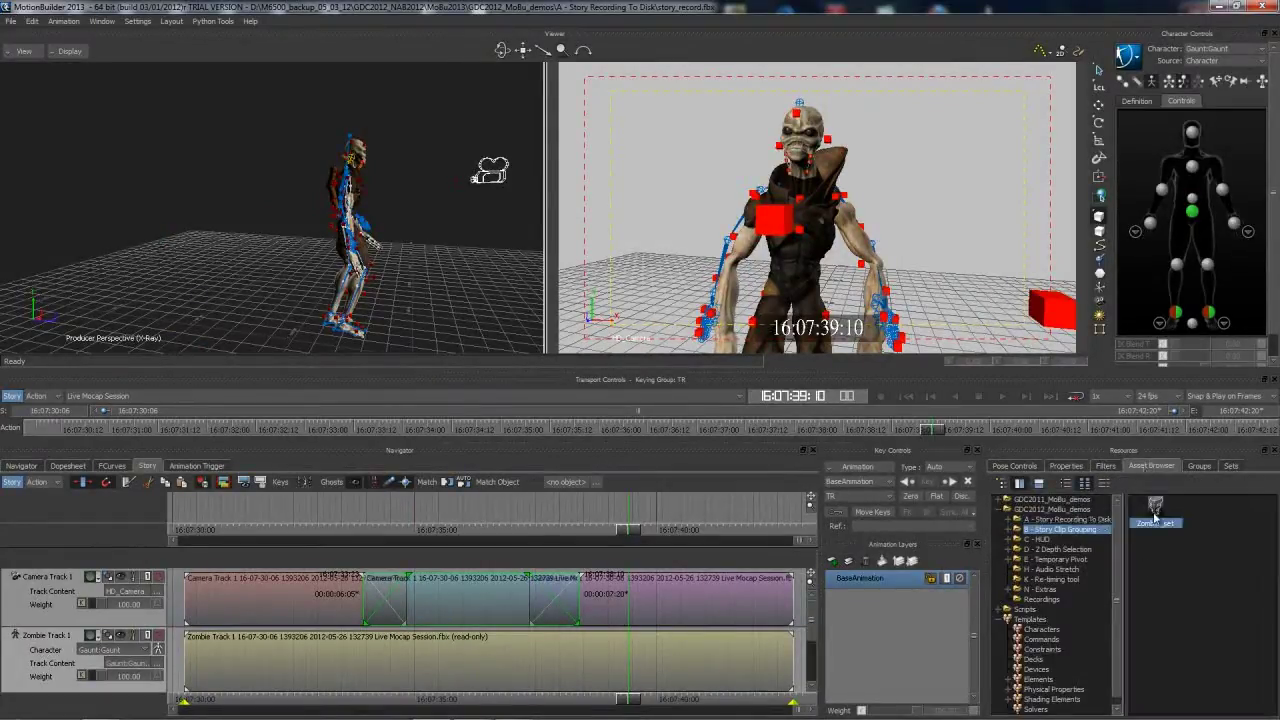
mouse_move(330, 232)
left_click(390, 234)
left_click(640, 403)
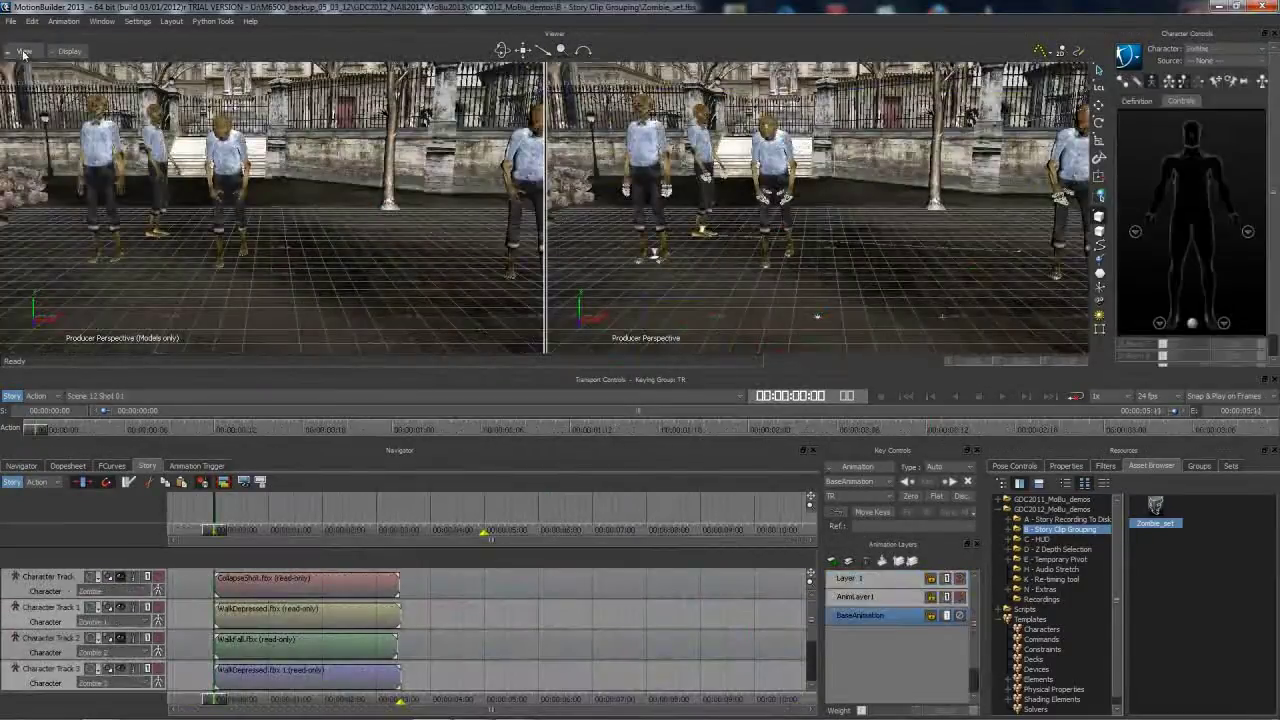
Change the viewer layout to a single pane and frame the four zombies in the courtyard
left_click(23, 52)
mouse_move(26, 66)
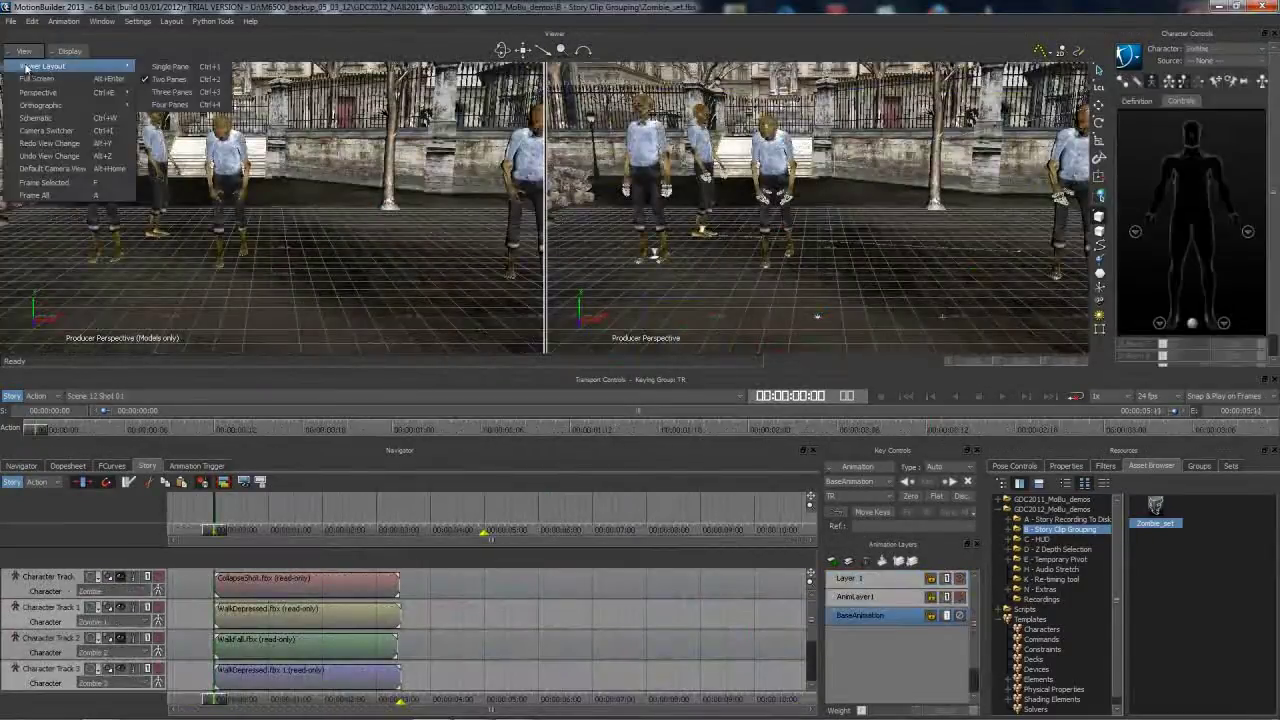
left_click(170, 66)
left_click_drag(748, 270, 677, 282)
Hide the grid in the camera settings of the Producer Perspective camera
left_click(22, 466)
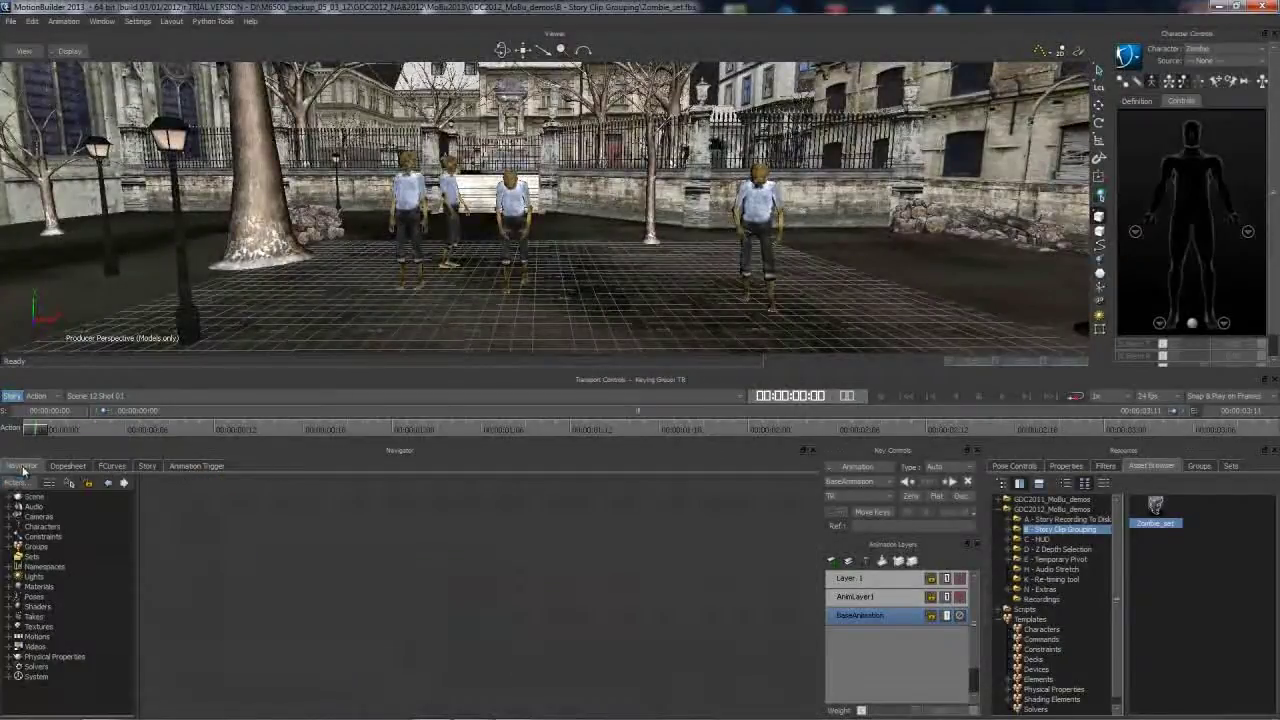
left_click(10, 517)
left_click(68, 527)
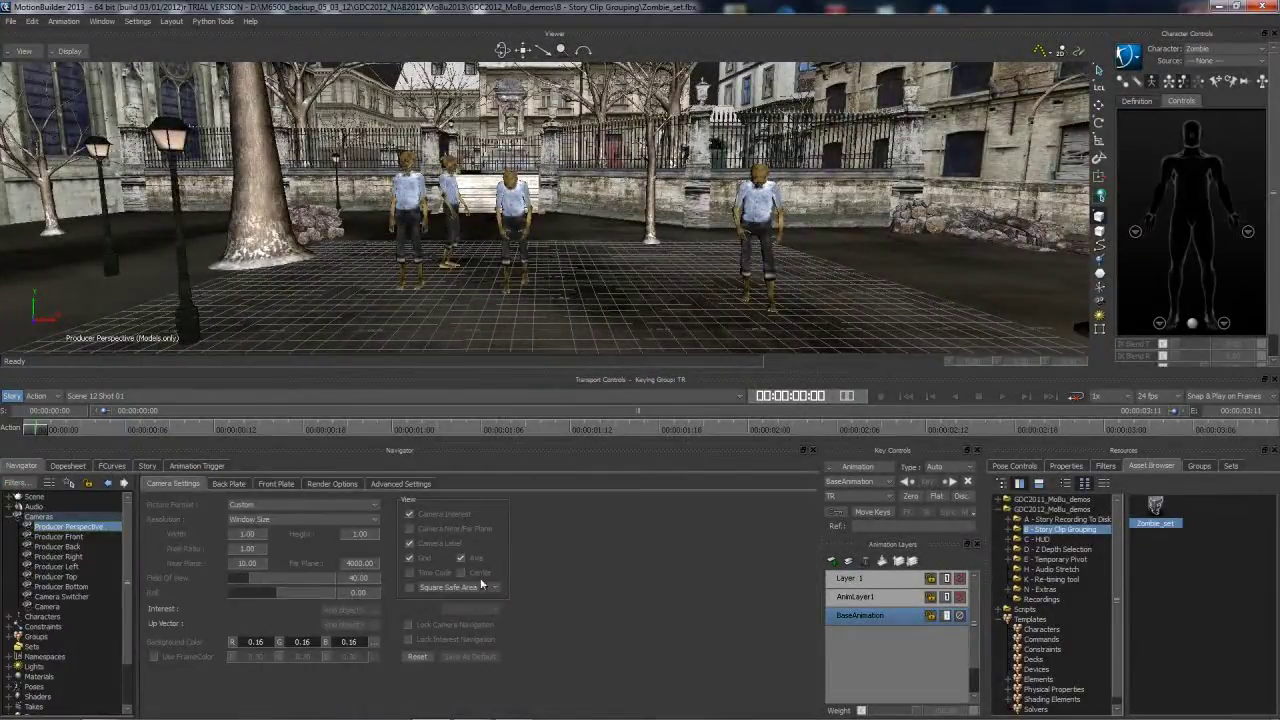
left_click(410, 559)
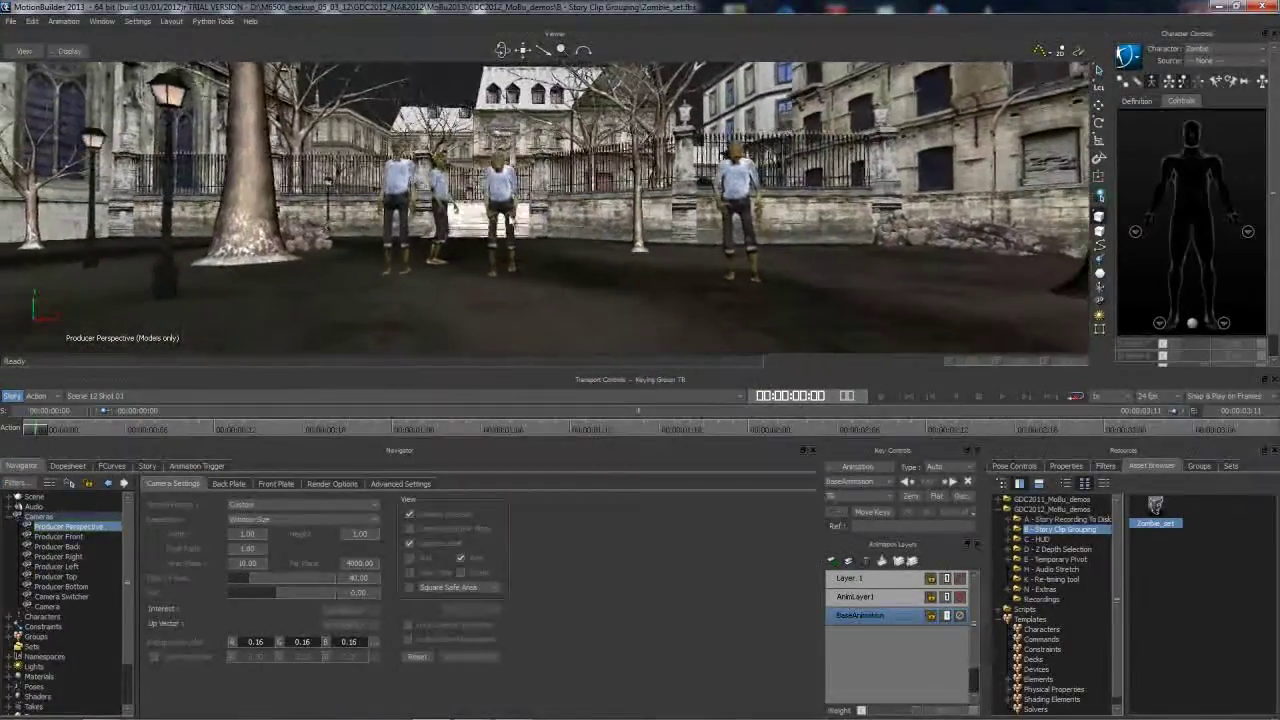
Play the zombie scene to review the four character clips, and return to the start of the take
key("space")
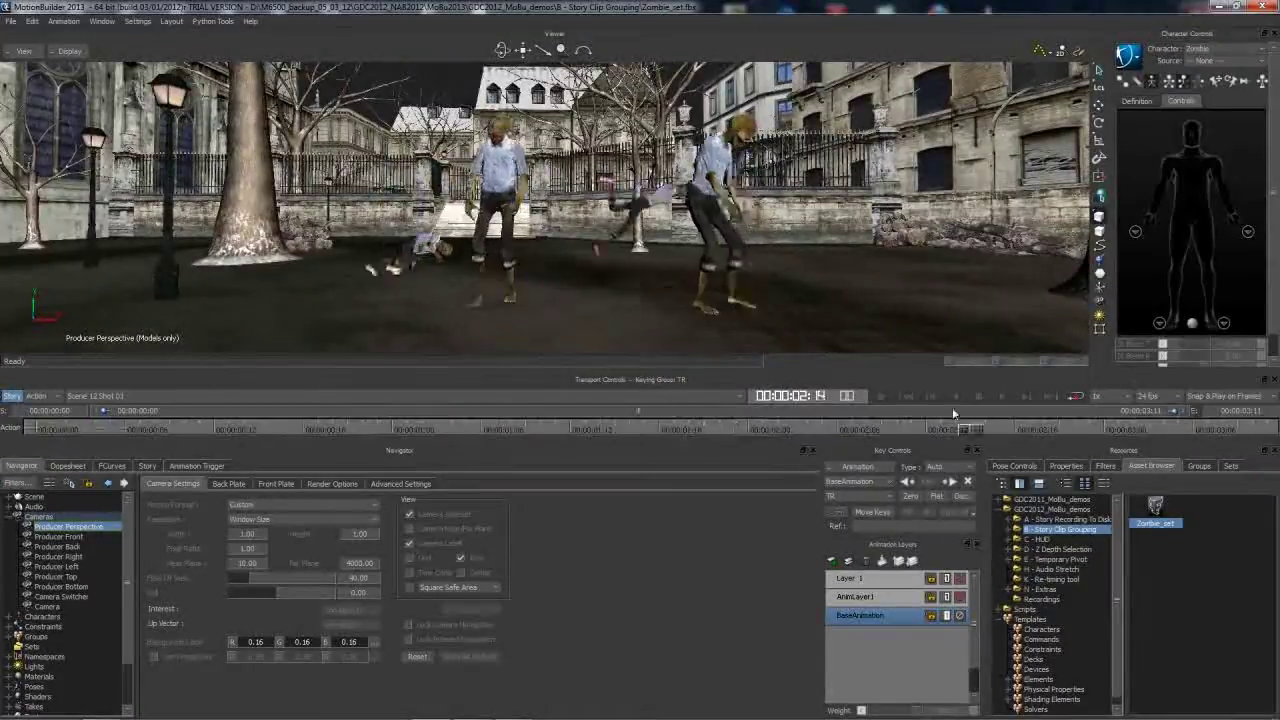
left_click(906, 397)
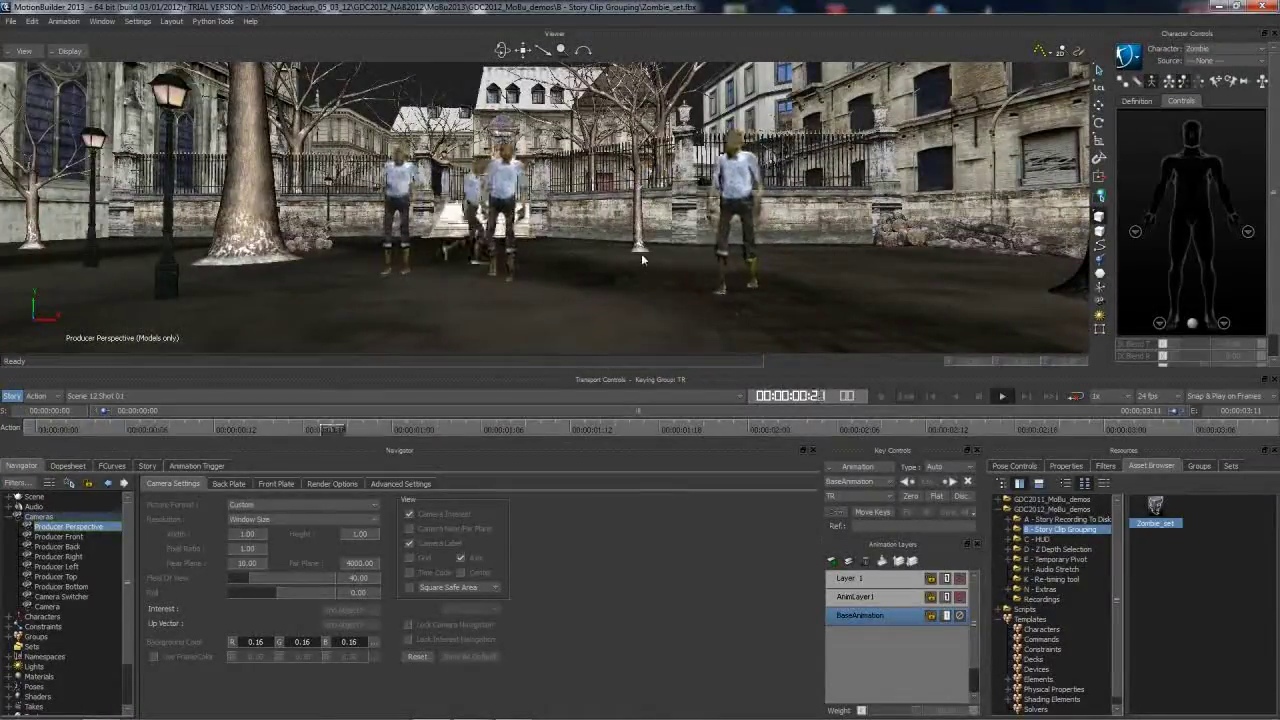
left_click(917, 394)
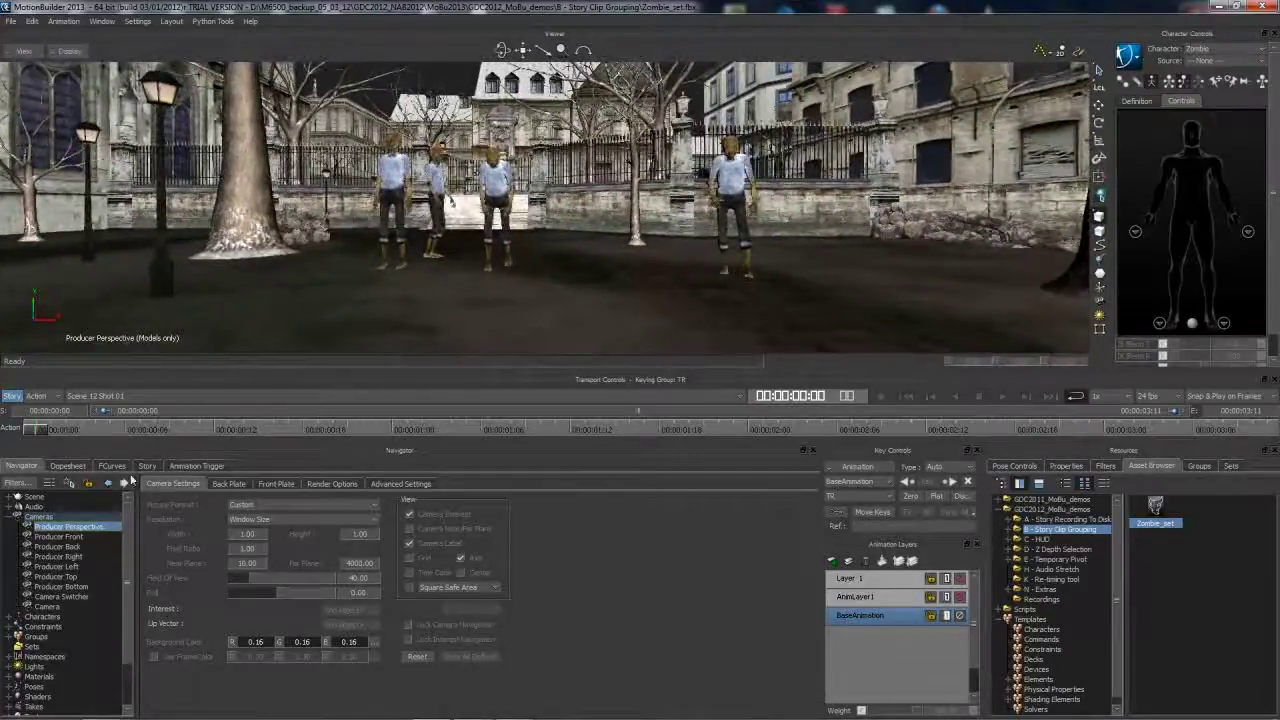
Add a folder track below the four zombie character tracks in Story
left_click(146, 467)
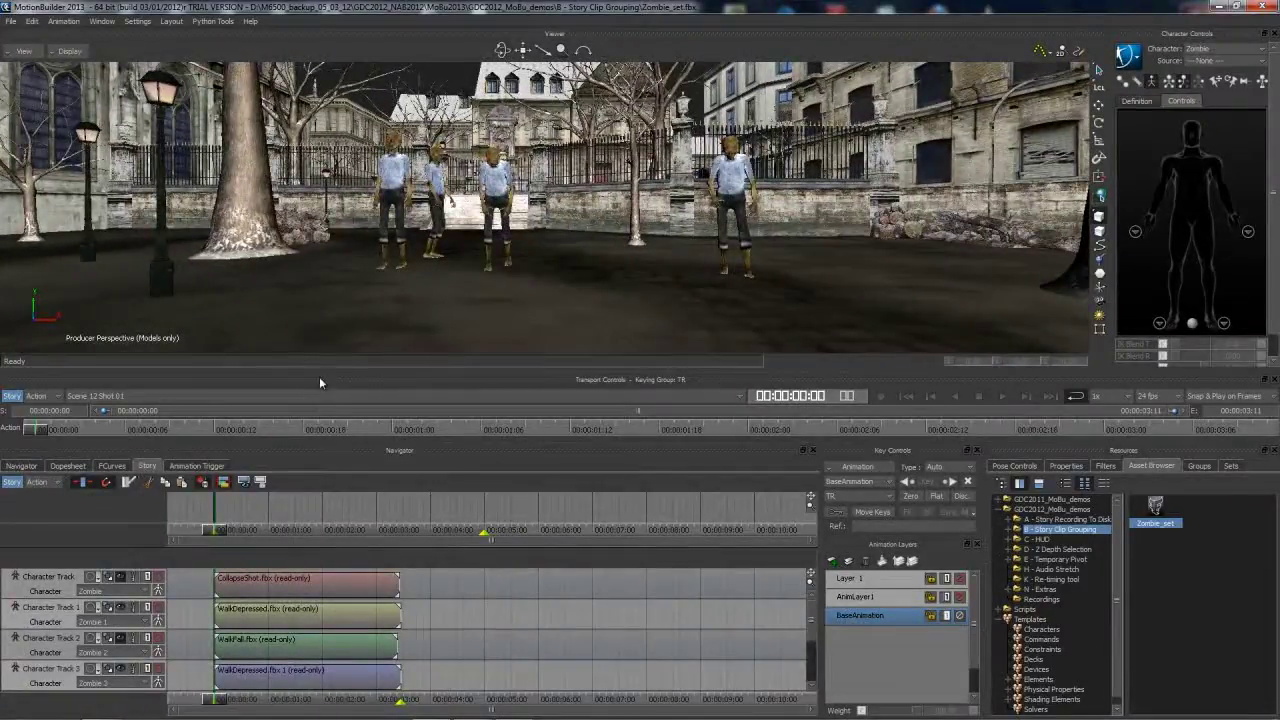
left_click_drag(316, 366, 314, 352)
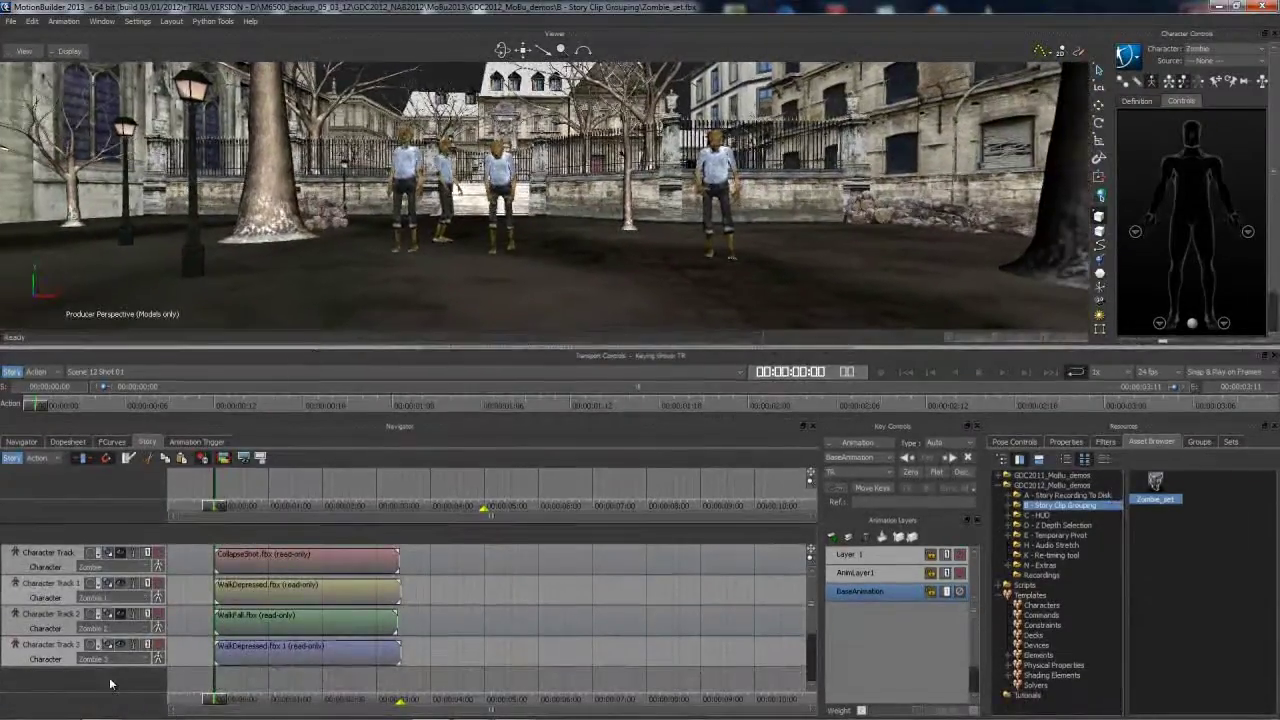
right_click(111, 684)
mouse_move(142, 458)
left_click(290, 460)
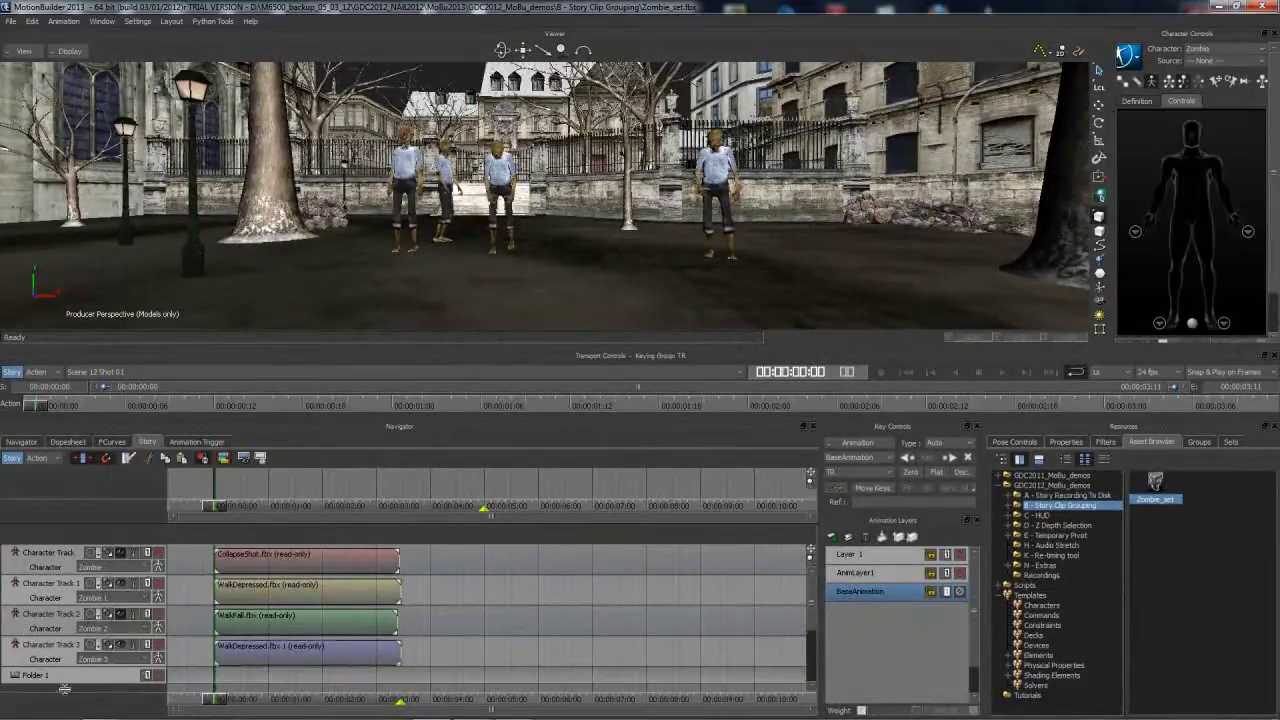
Nest all four zombie character tracks inside Folder 1 so their clips are grouped
left_click(57, 568)
left_click(50, 597, "shift")
left_click(49, 628, "shift")
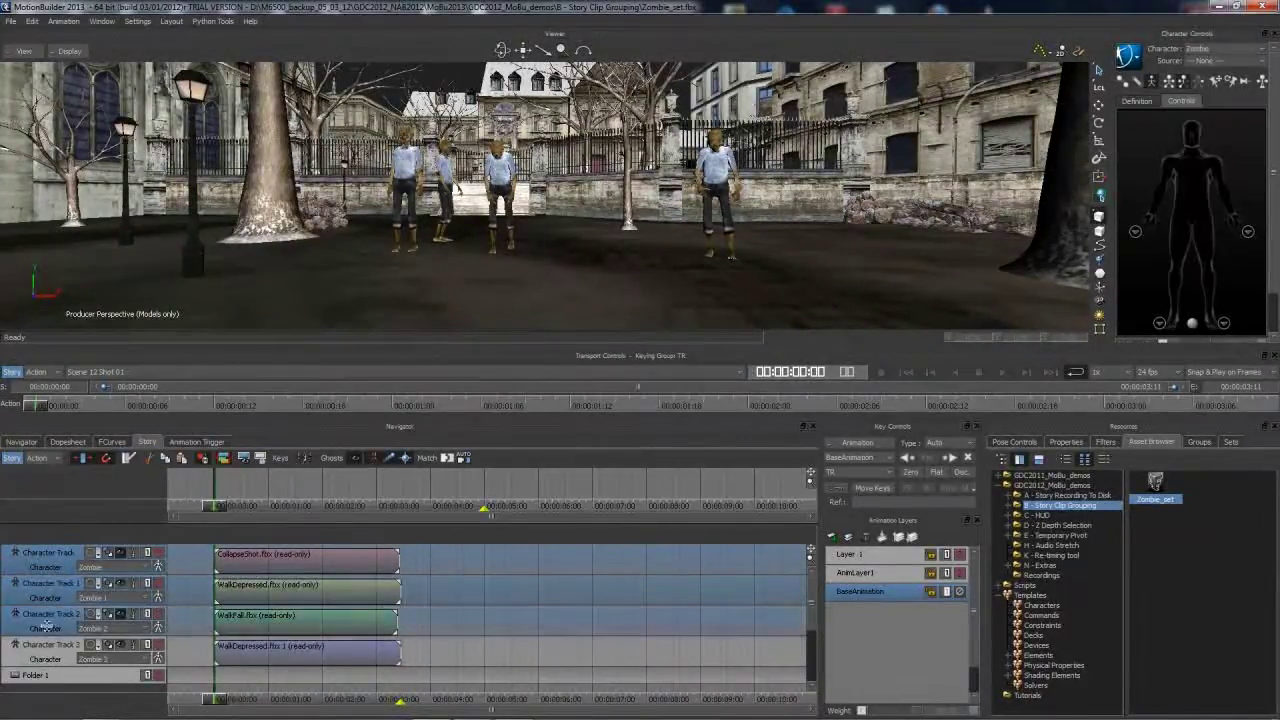
left_click(48, 659, "shift")
left_click_drag(74, 679, 76, 678)
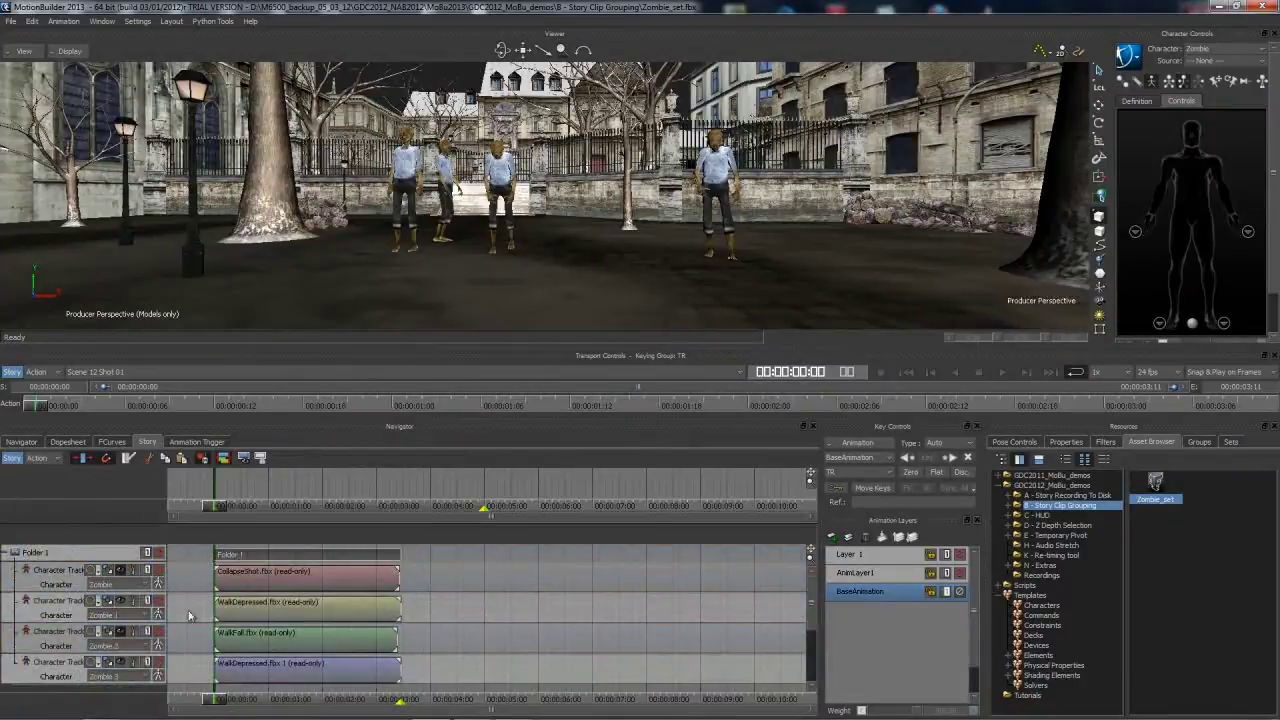
Stretch the Folder 1 clip to end at 00:00:05:01, and scrub to 00:00:02:03 to review the slowed zombies
left_click(112, 554)
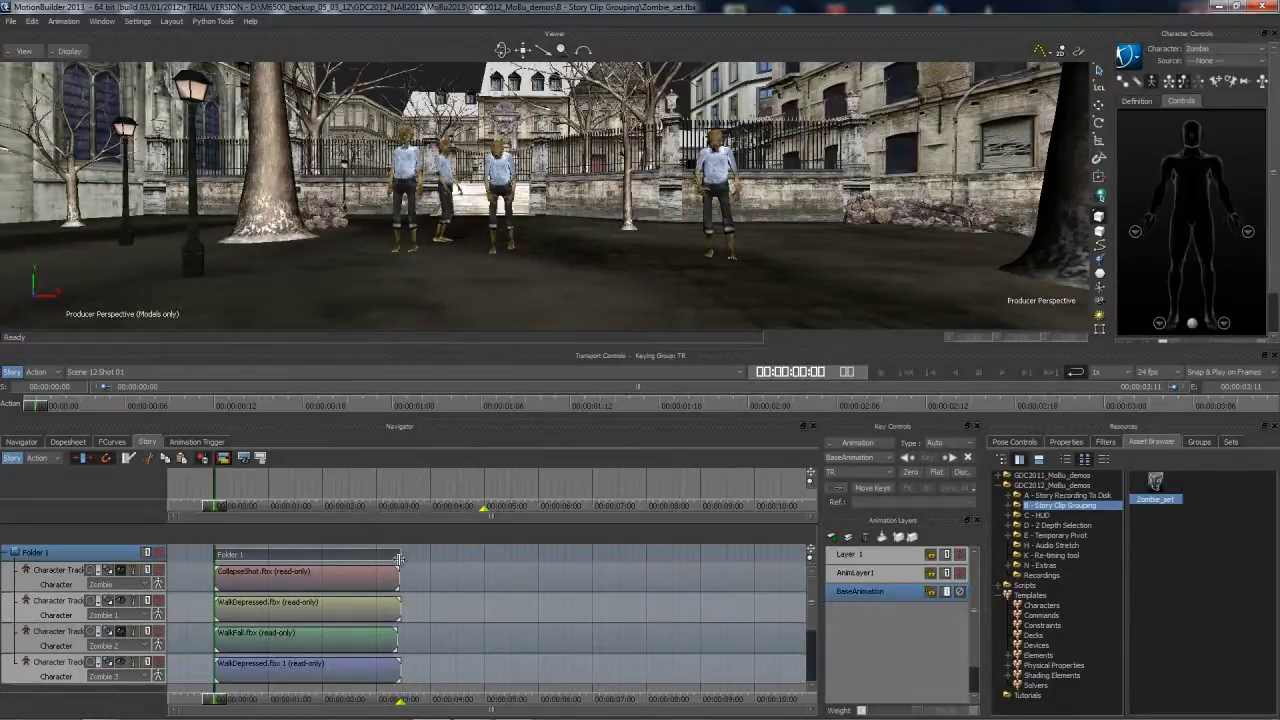
left_click_drag(397, 554, 485, 554)
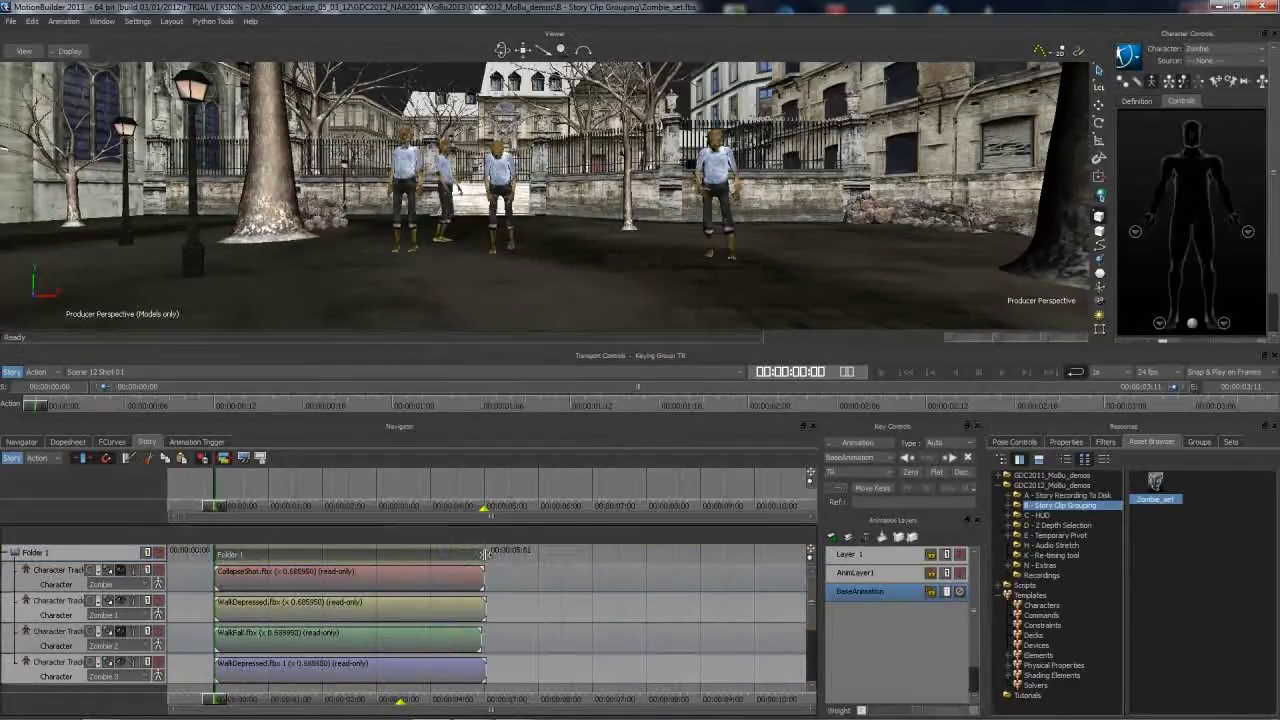
left_click_drag(230, 698, 331, 698)
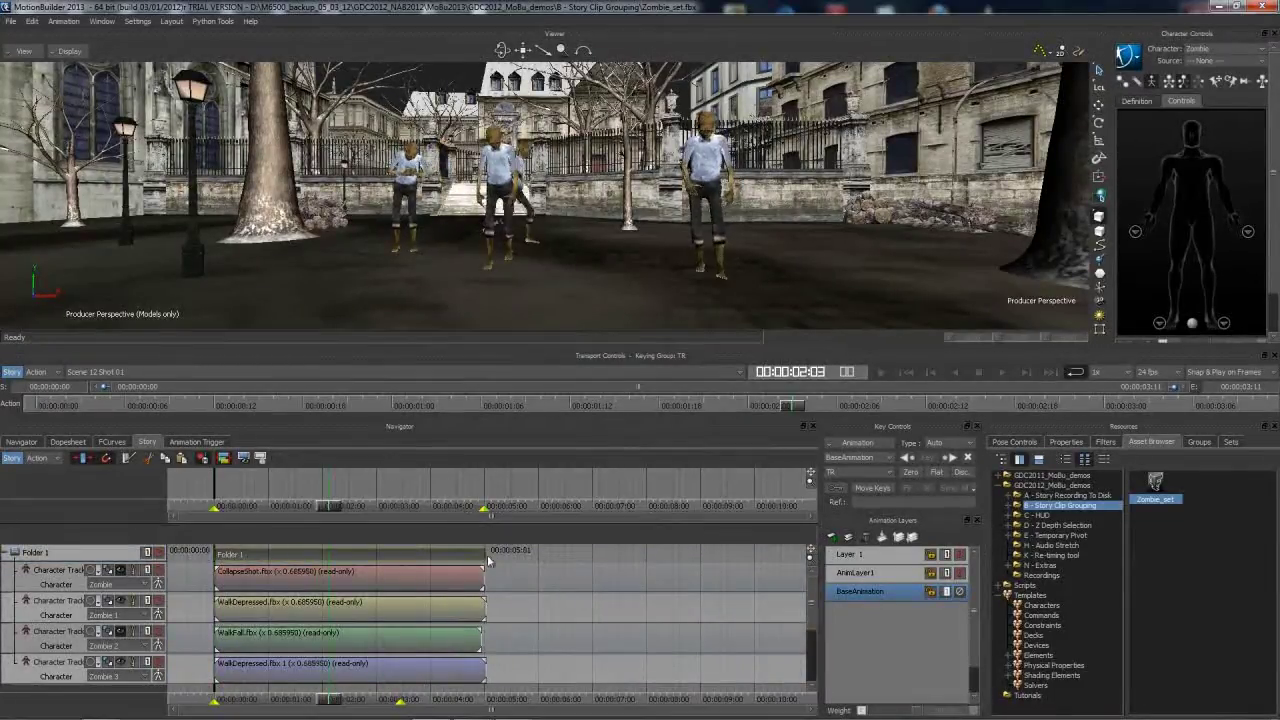
Shorten the Folder 1 clip slightly and stagger the zombie clips in time, with WalkFall starting first and CollapseShot last
mouse_move(477, 556)
left_mouse_down()
mouse_move(628, 553)
mouse_move(423, 549)
mouse_move(458, 551)
left_mouse_up()
left_click_drag(360, 586, 431, 583)
left_click_drag(381, 606, 326, 628)
left_click_drag(350, 675, 380, 681)
left_click_drag(360, 557, 424, 557)
mouse_move(510, 700)
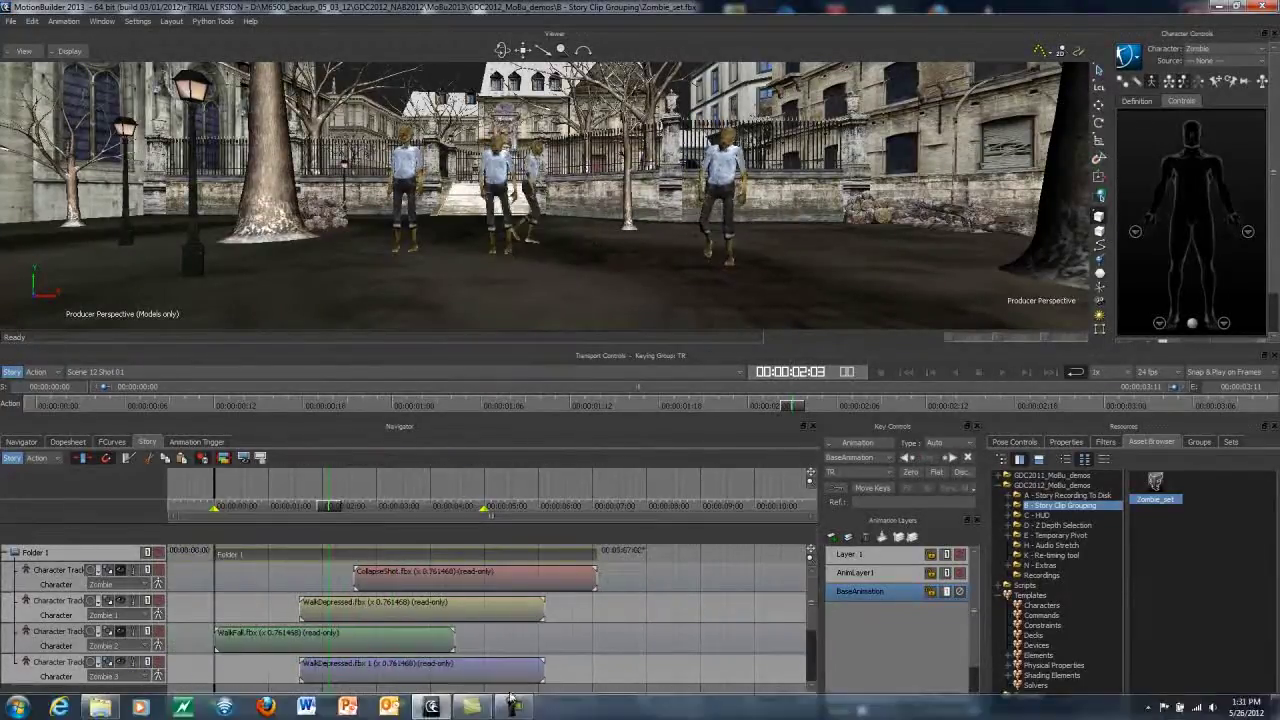
Razor the grouped zombie clips at several frames, including 00:00:01:01, 00:00:02:03, 00:00:04:08 and 00:00:05:14
left_click_drag(337, 509, 272, 508)
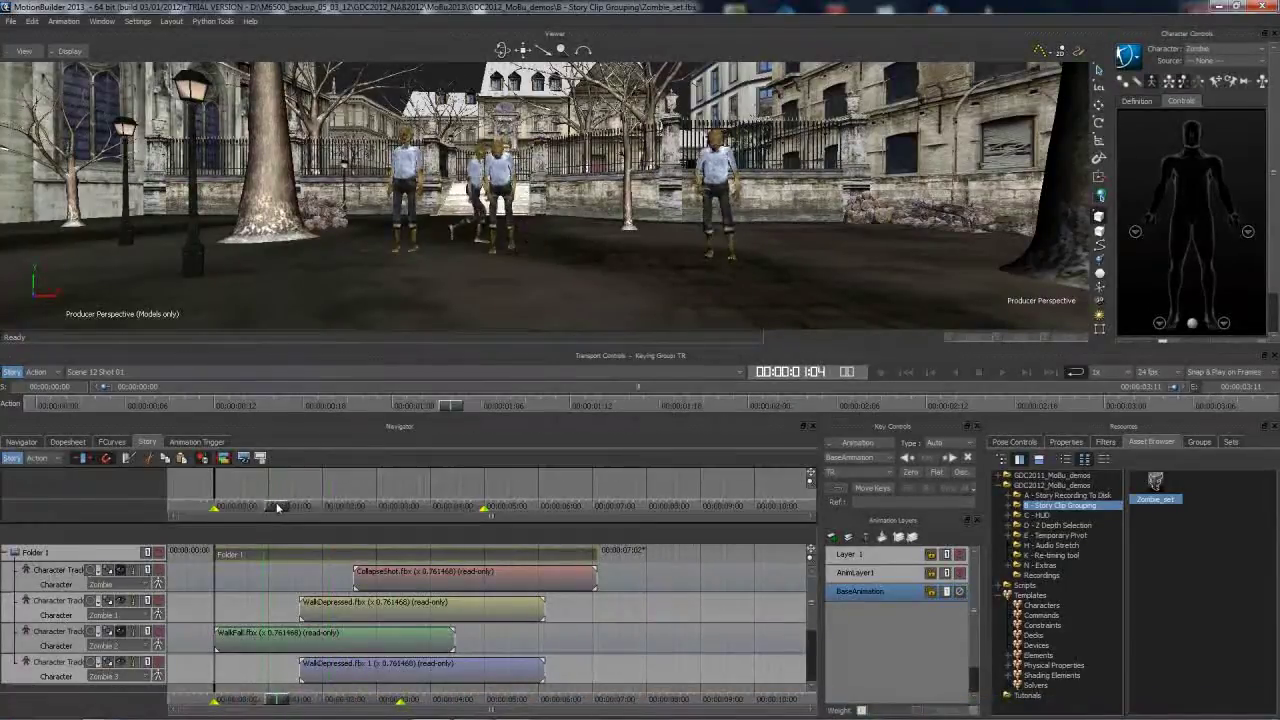
left_click(128, 458)
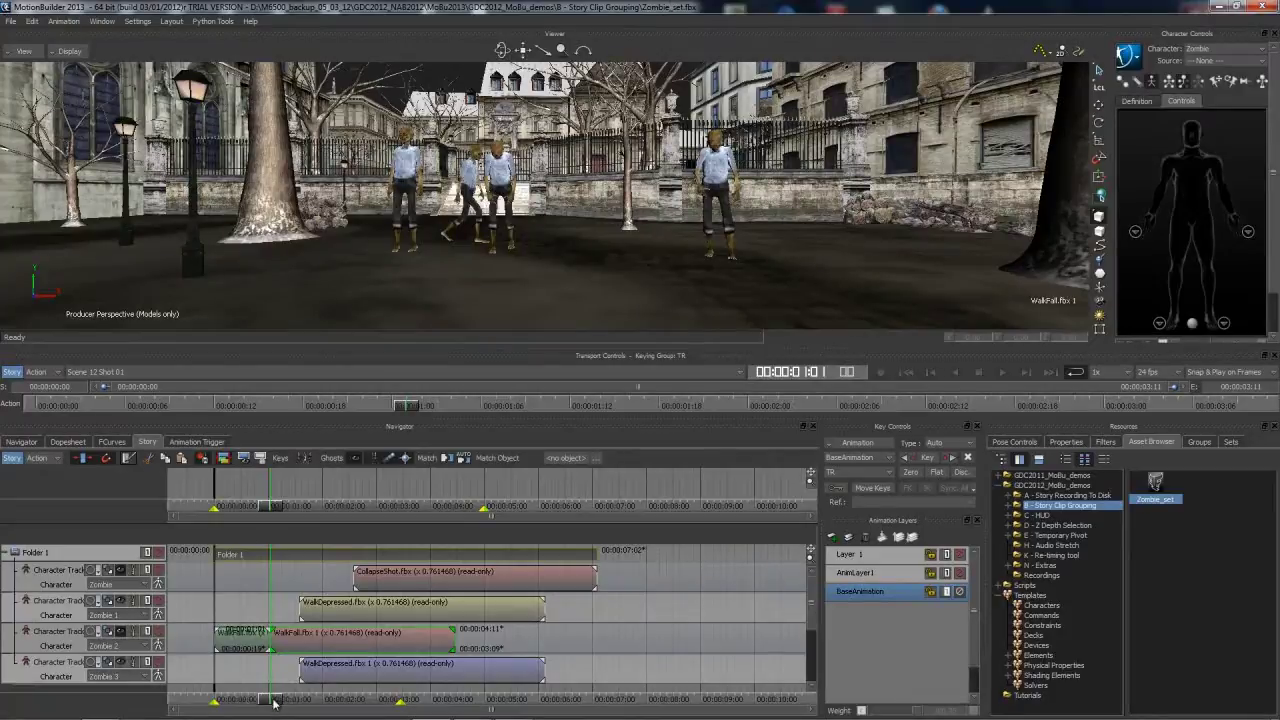
key("space")
left_click(128, 461)
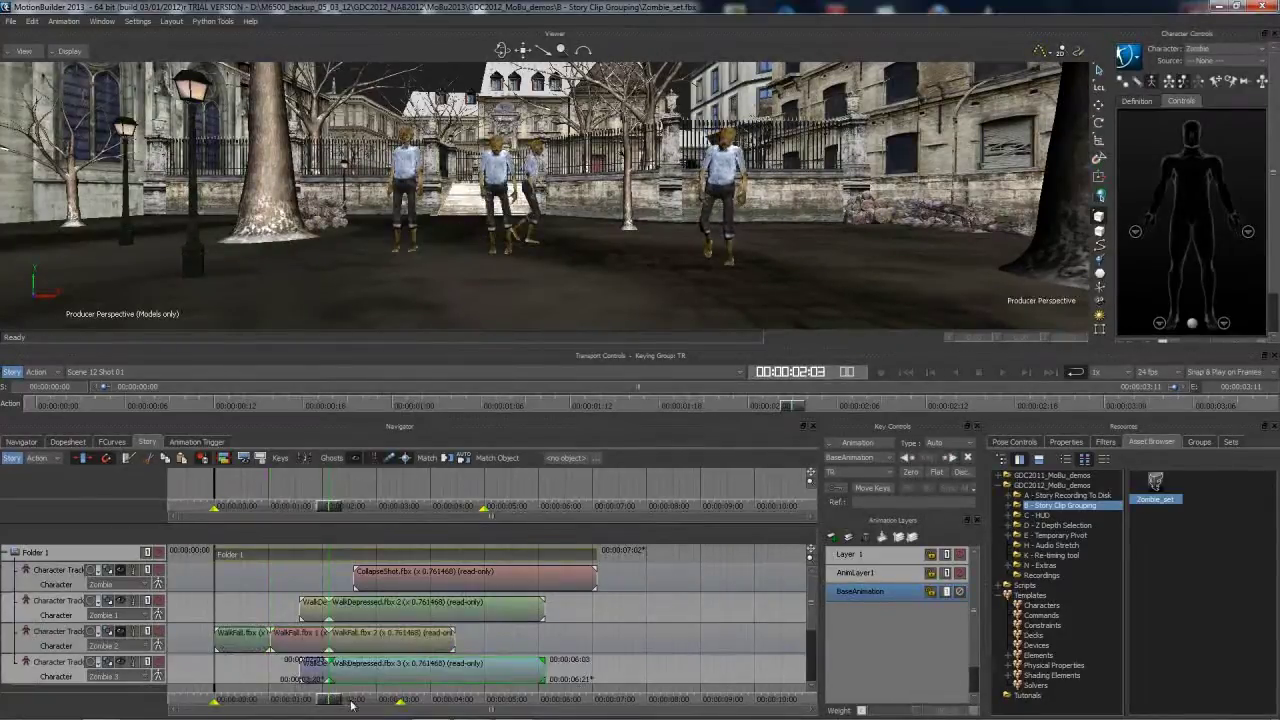
left_click(131, 460)
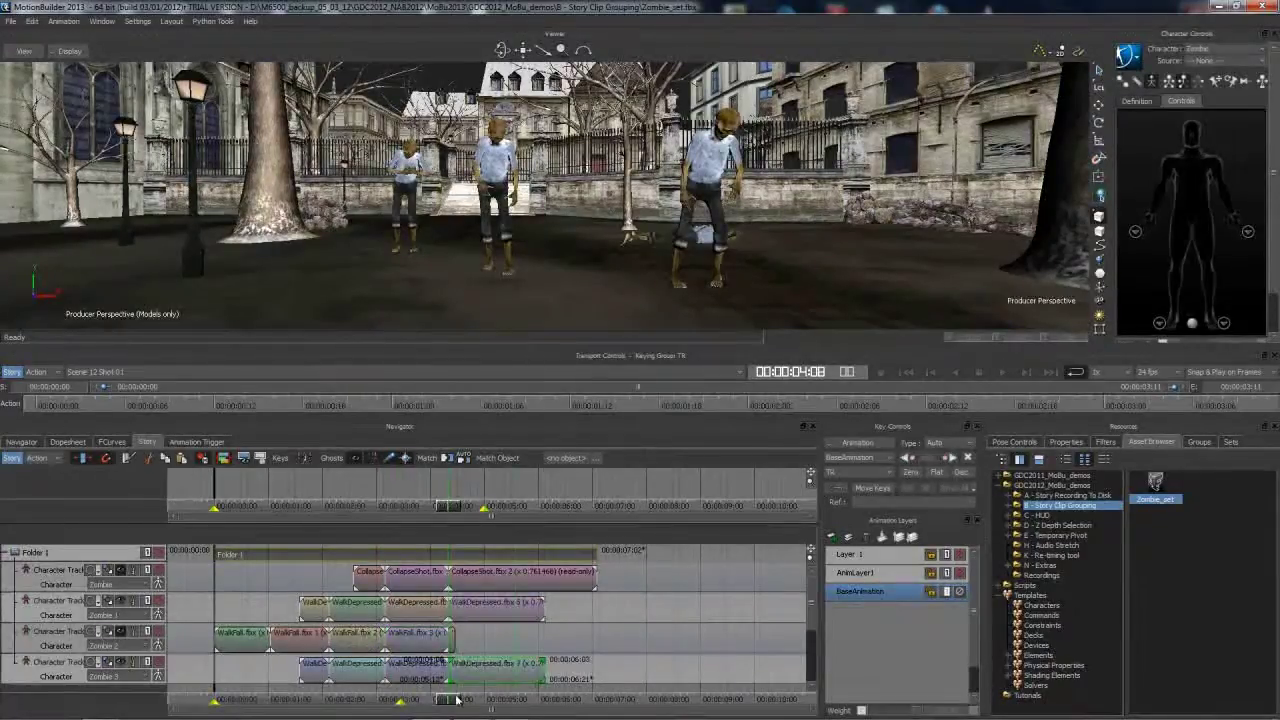
left_click(127, 461)
left_click(637, 577)
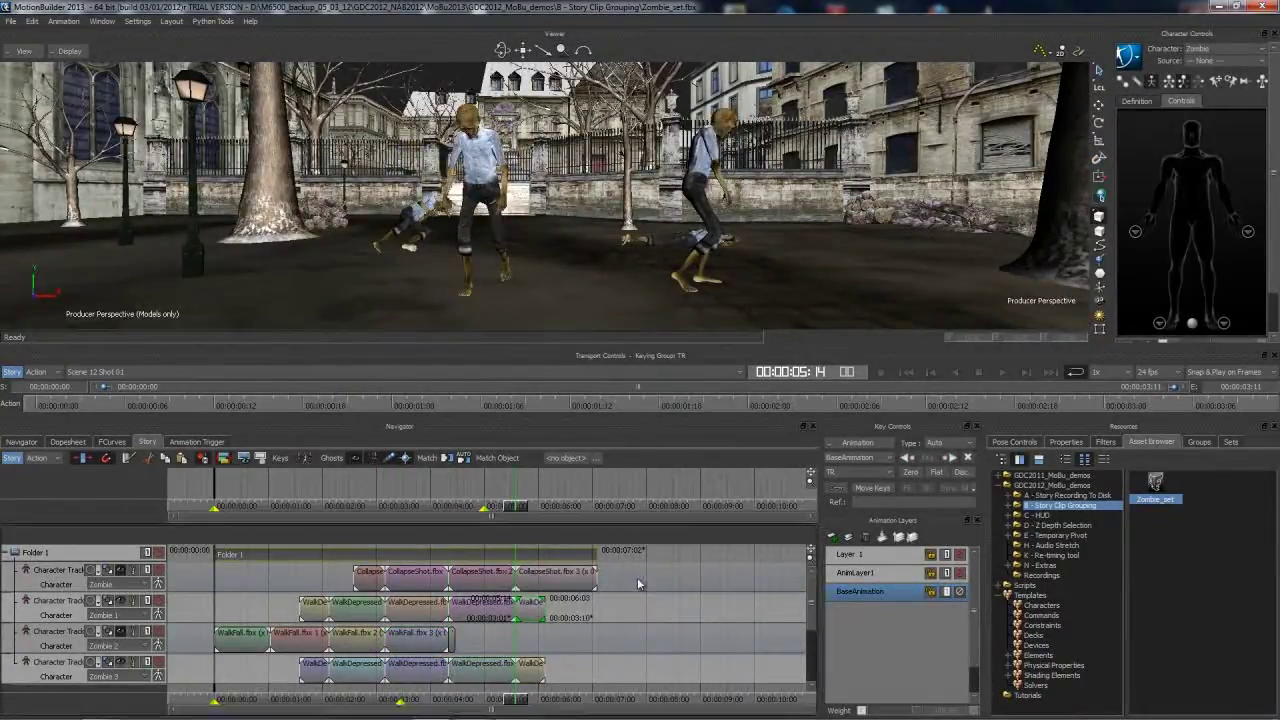
Reorder the CollapseShot segments with segment 2 moved to the front and segment 3 shifted earlier, and scrub back to review the motion
left_click_drag(567, 639, 710, 632, "shift")
left_click_drag(571, 628, 587, 627, "shift")
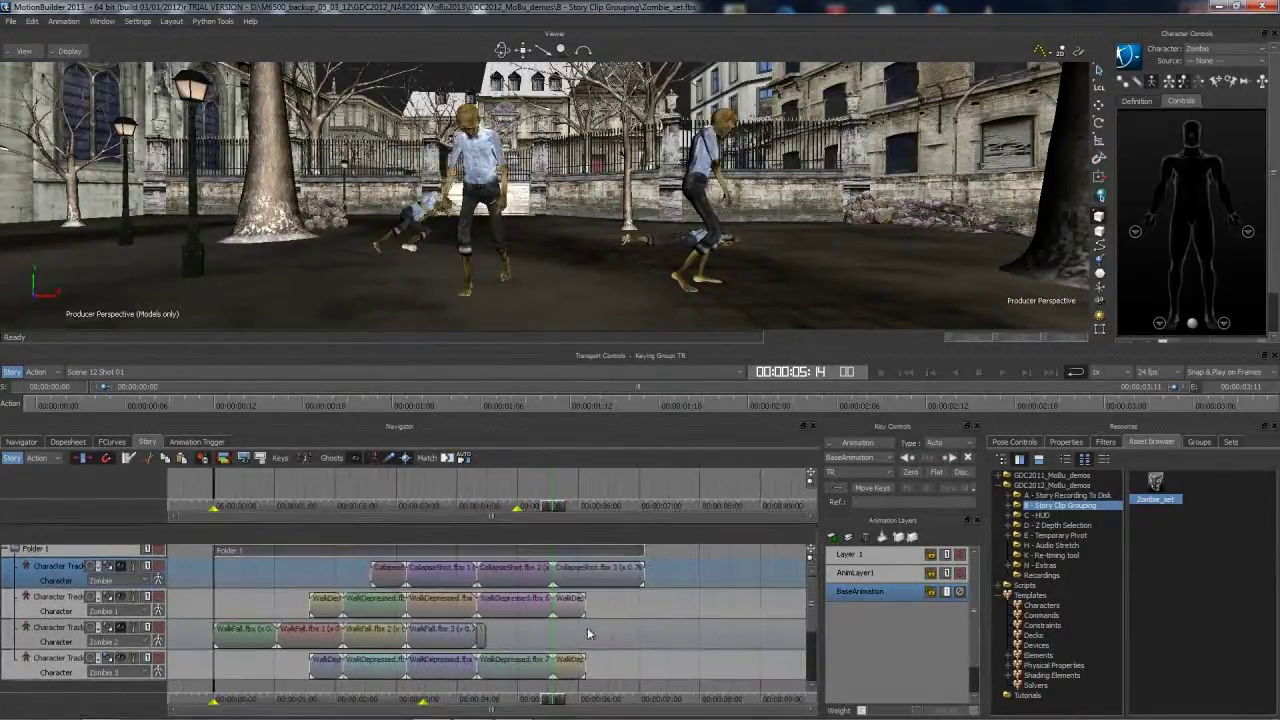
key("a")
left_click_drag(430, 573, 371, 572)
left_click_drag(509, 570, 481, 570)
left_click_drag(610, 572, 268, 560)
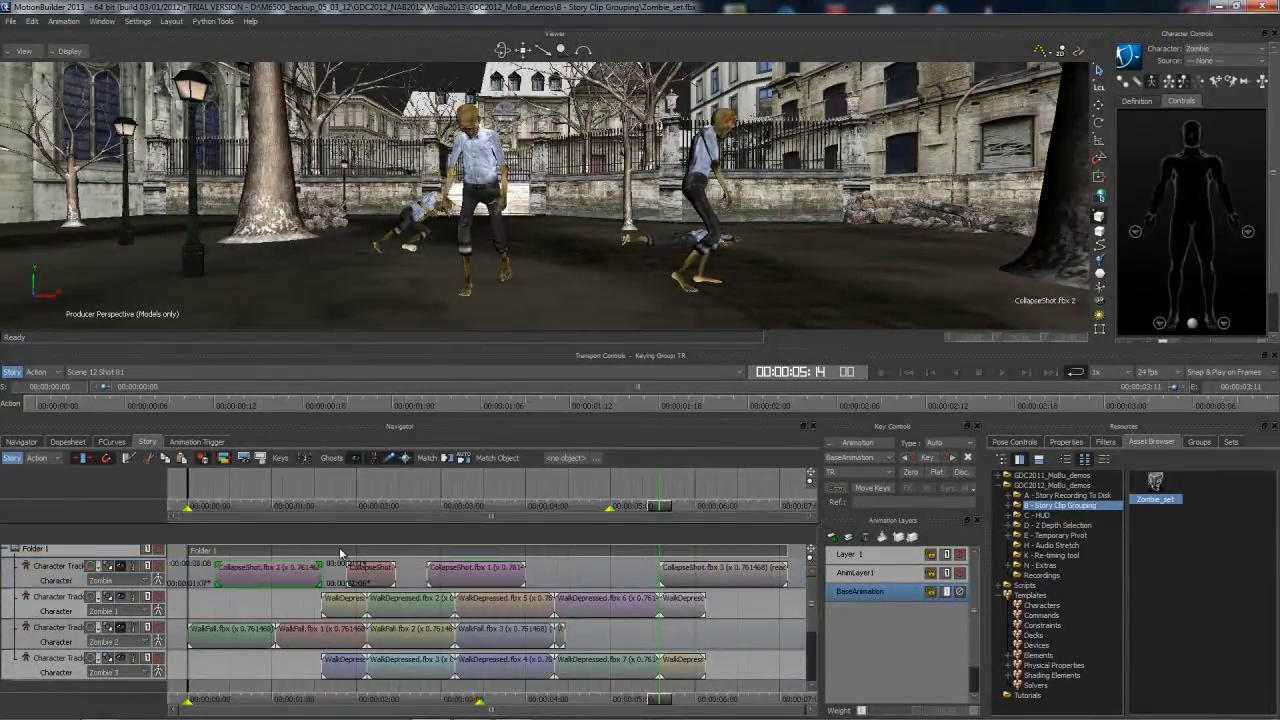
left_click_drag(738, 572, 634, 570)
left_click_drag(663, 700, 252, 662)
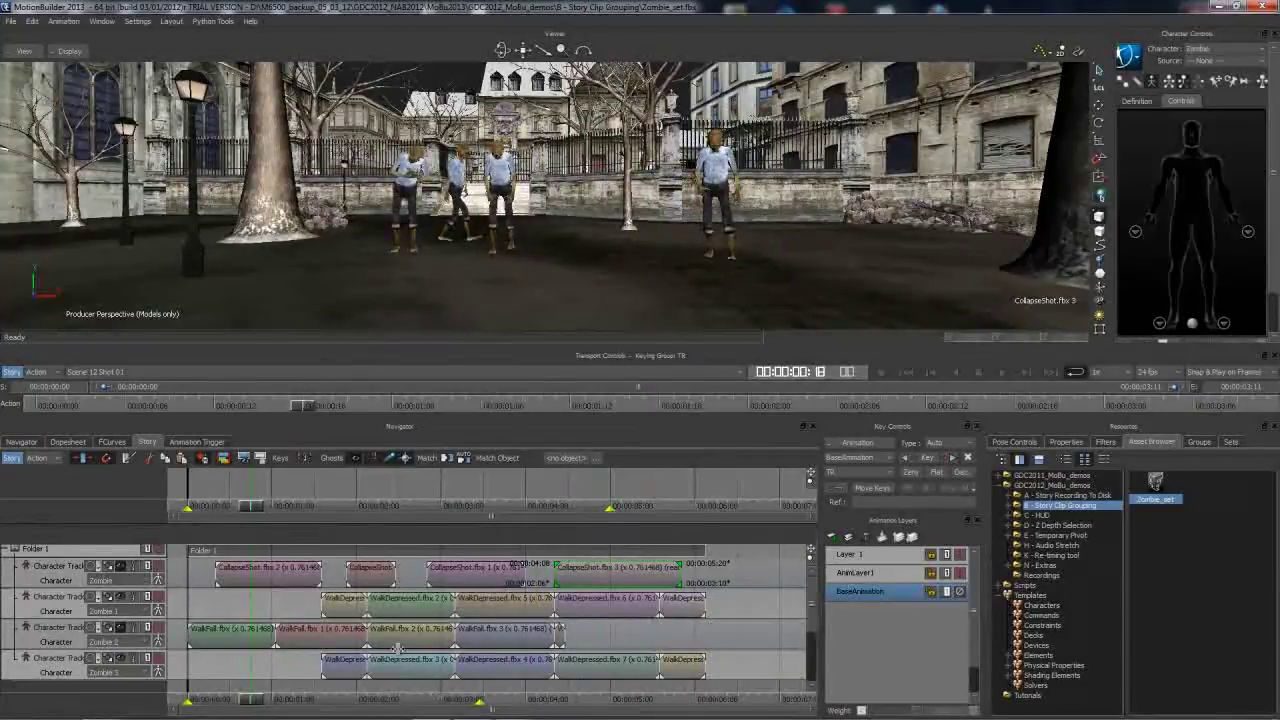
Overlap the CollapseShot segments to crossfade them into one continuous blend, and scrub to 00:00:04:06 to check it
left_click_drag(367, 587, 322, 586)
left_click_drag(466, 576, 374, 576)
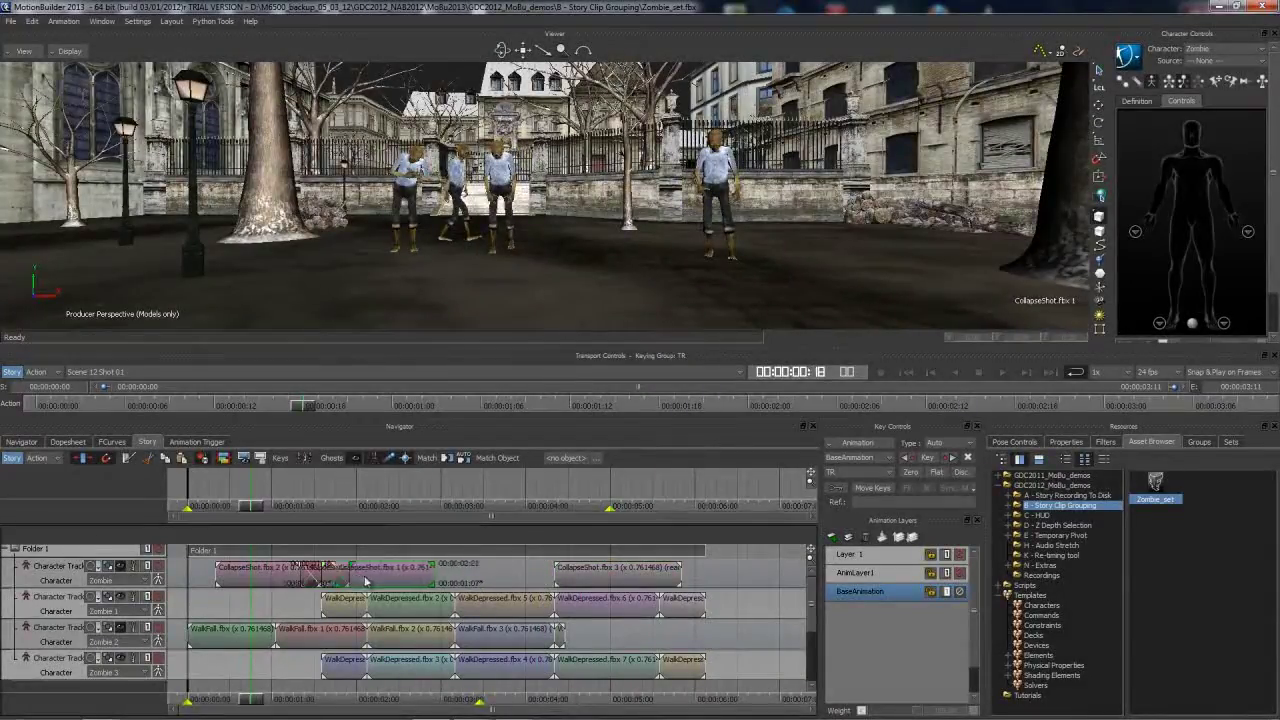
left_click_drag(620, 582, 495, 580)
left_click_drag(259, 705, 548, 698)
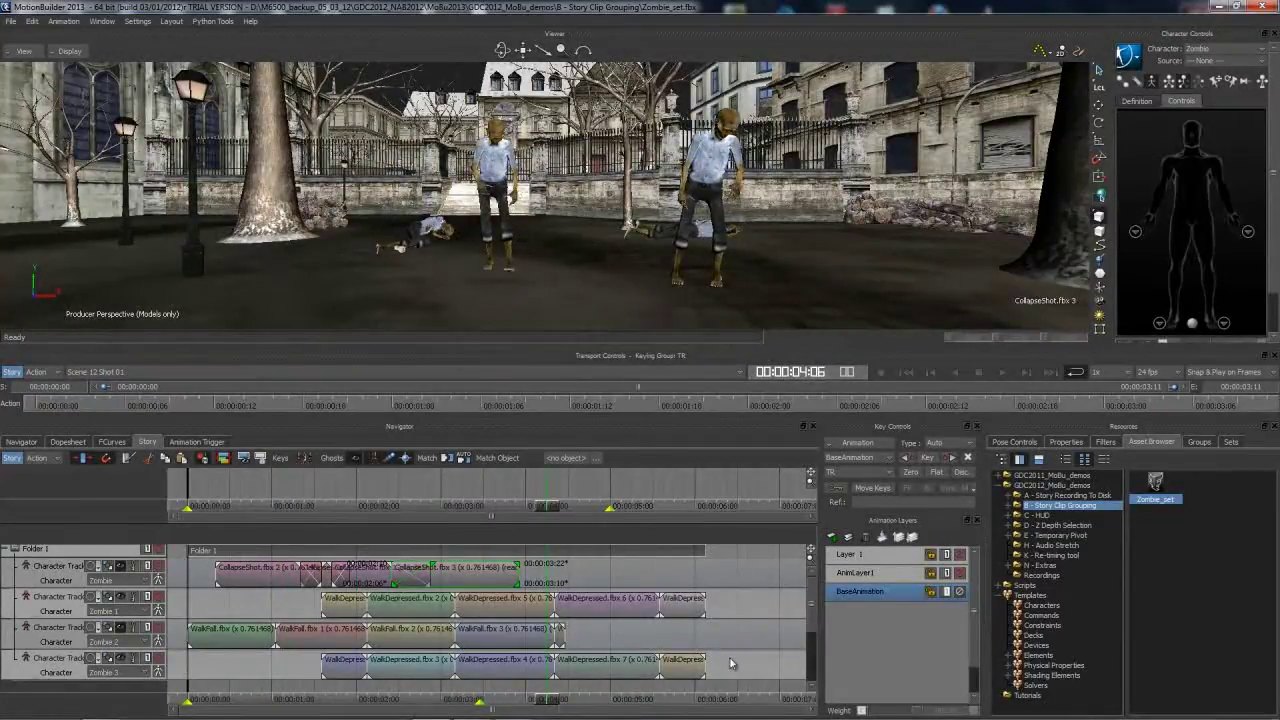
Open the HUD scene from the C - HUD folder of the asset library and frame the courtyard
left_click(1049, 516)
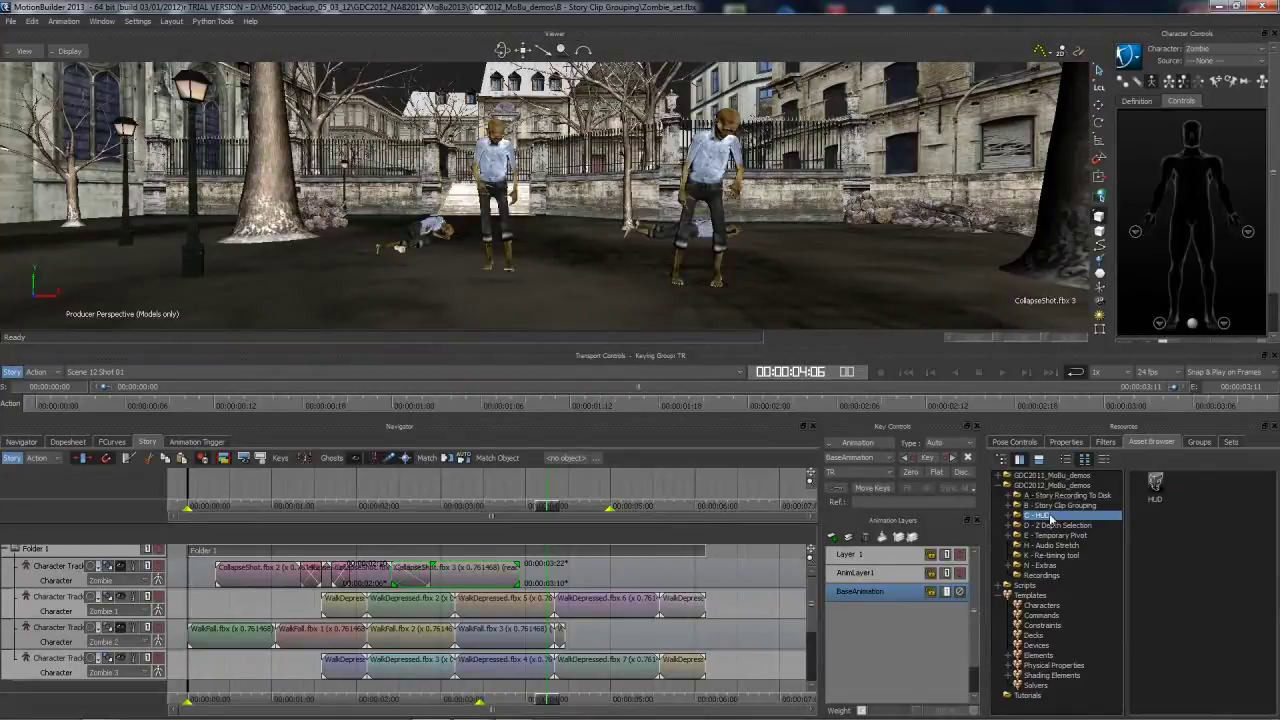
left_click_drag(1156, 485, 684, 193)
mouse_move(720, 205)
left_click(840, 208)
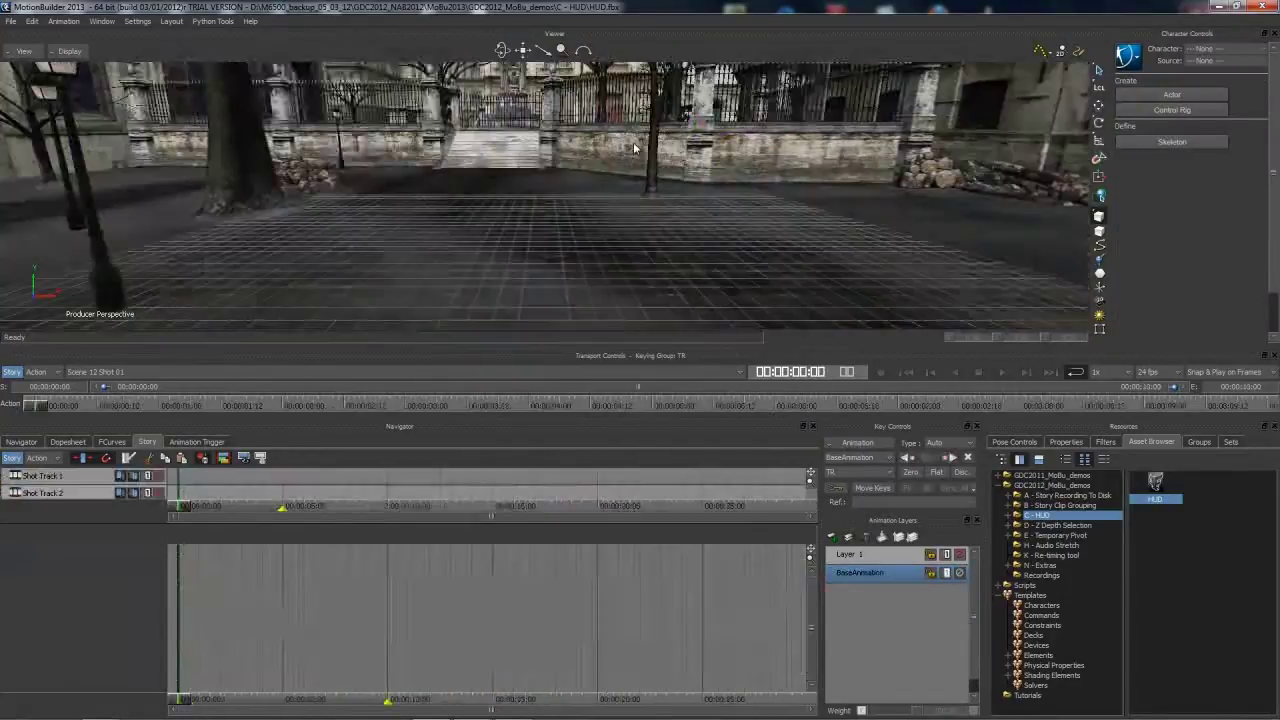
left_click_drag(647, 182, 560, 224, "ctrl+shift")
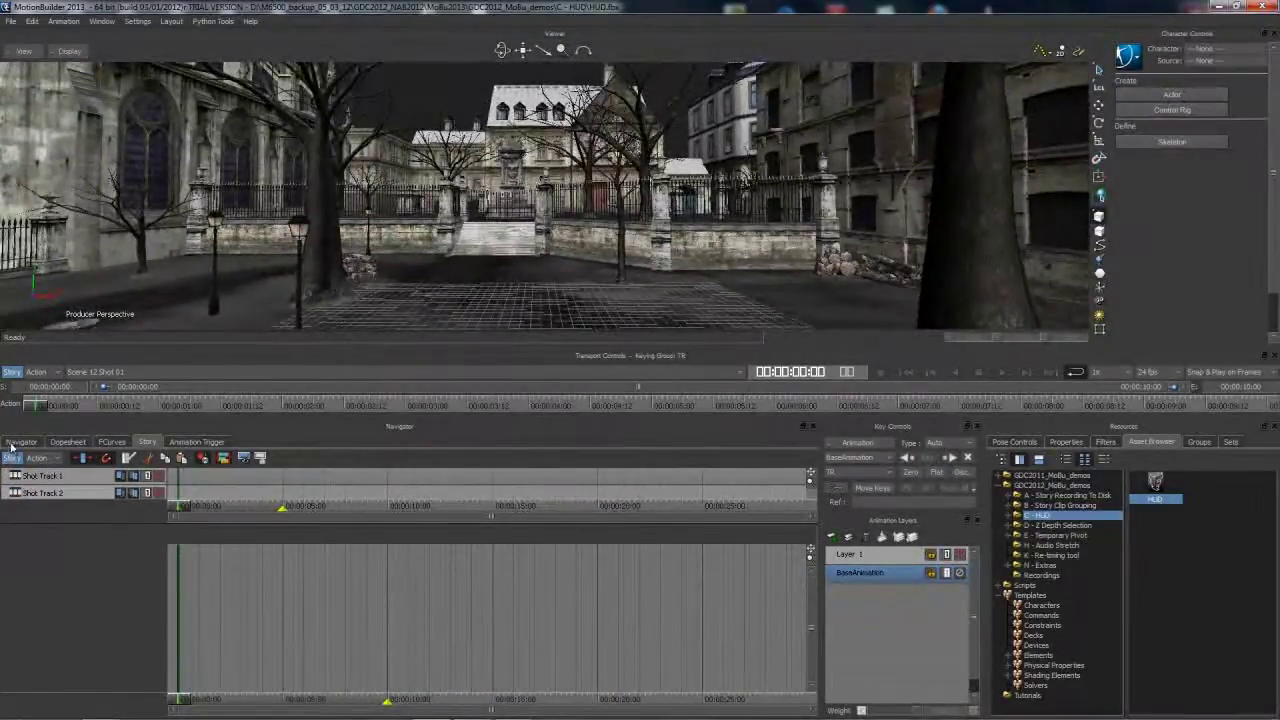
Hide the grid in the Producer Perspective camera settings of the HUD scene
left_click(21, 441)
left_click(9, 492)
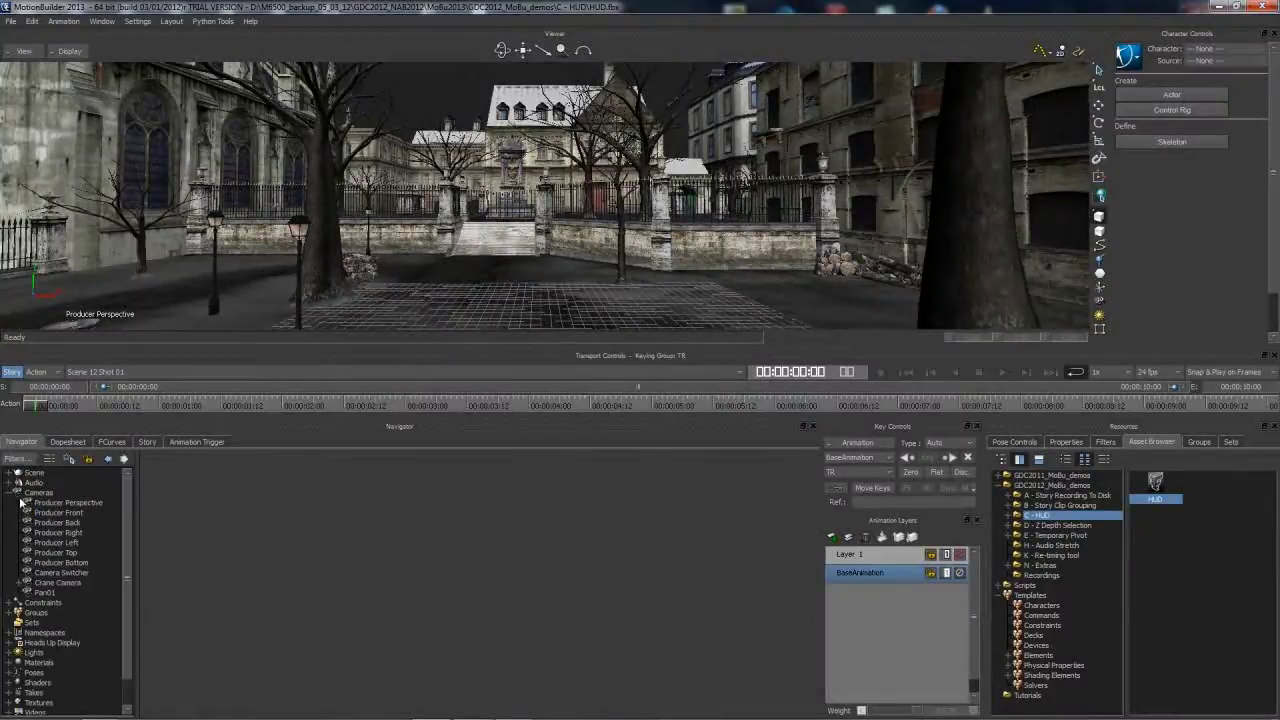
left_click(68, 503)
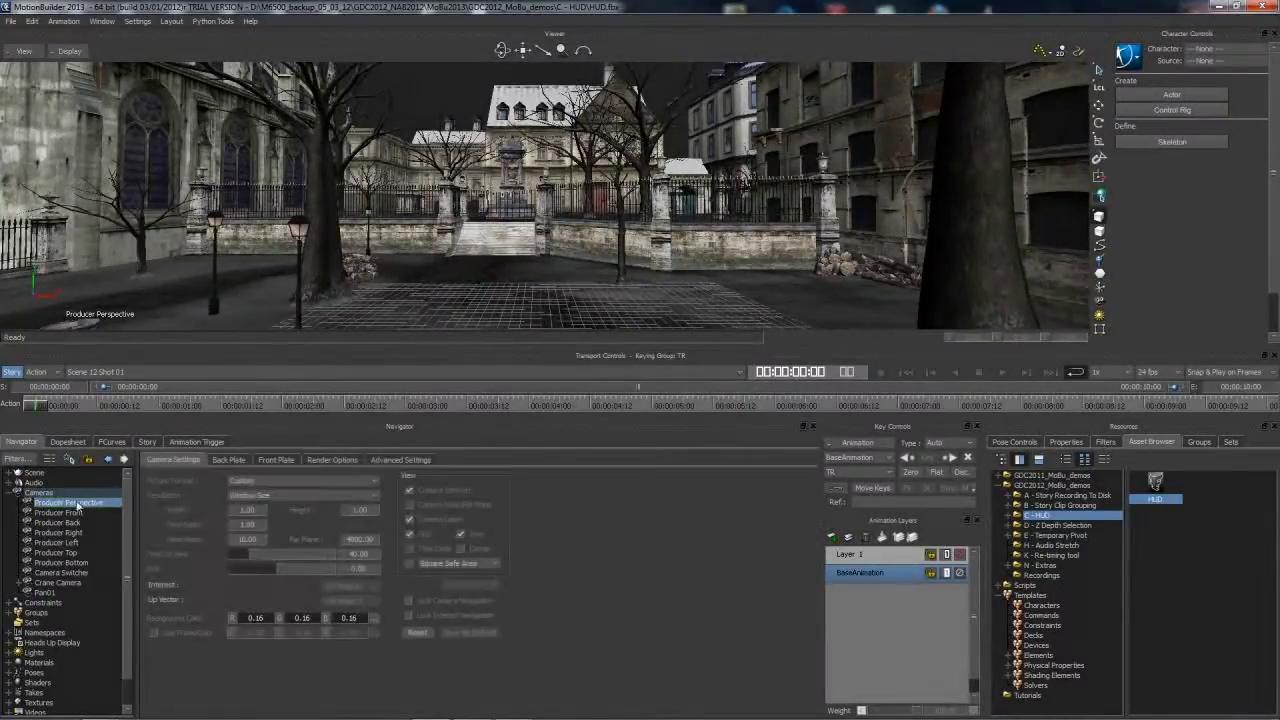
left_click(409, 534)
left_click(12, 21)
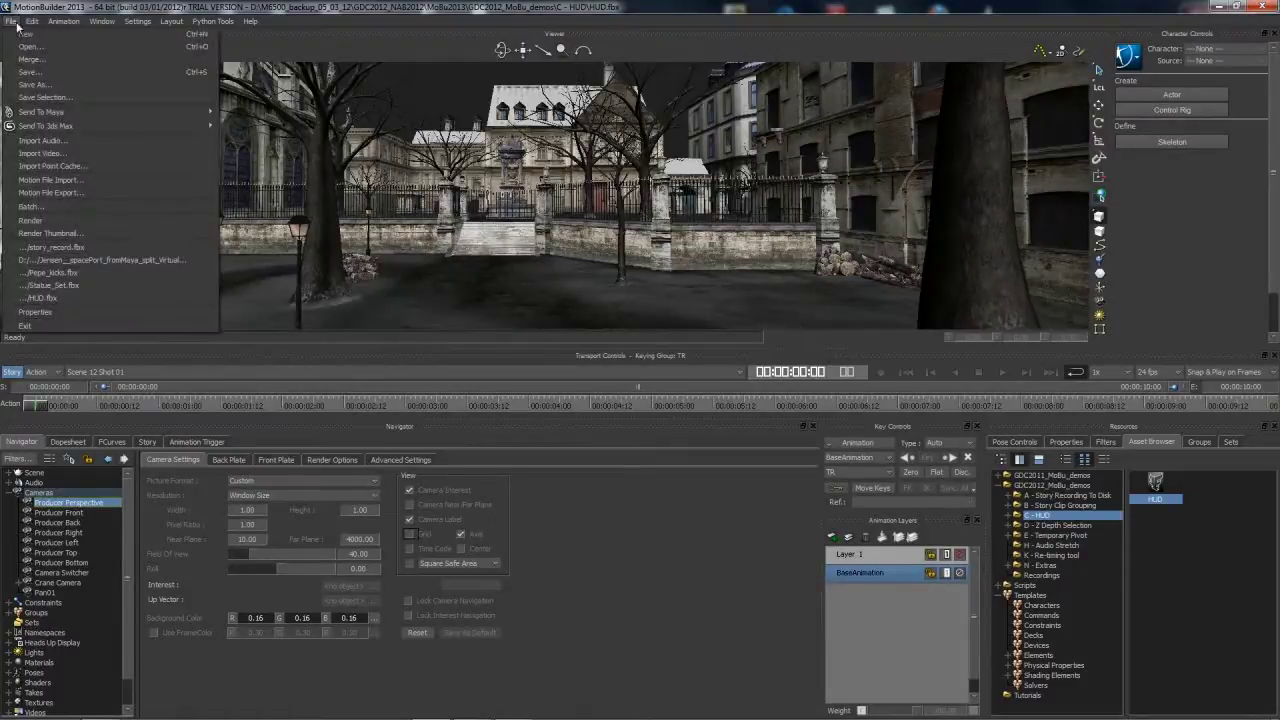
left_click(14, 22)
Switch the viewer to look through the Crane Camera
left_click(24, 51)
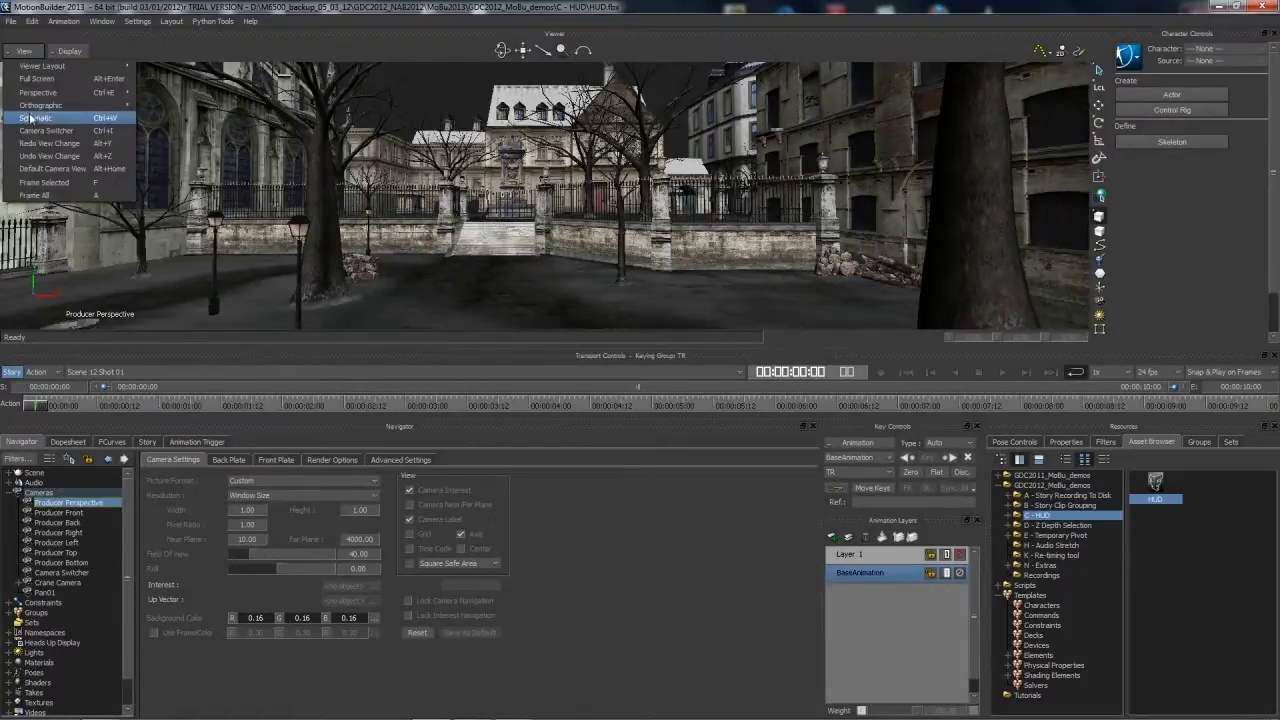
mouse_move(60, 92)
left_click(163, 112)
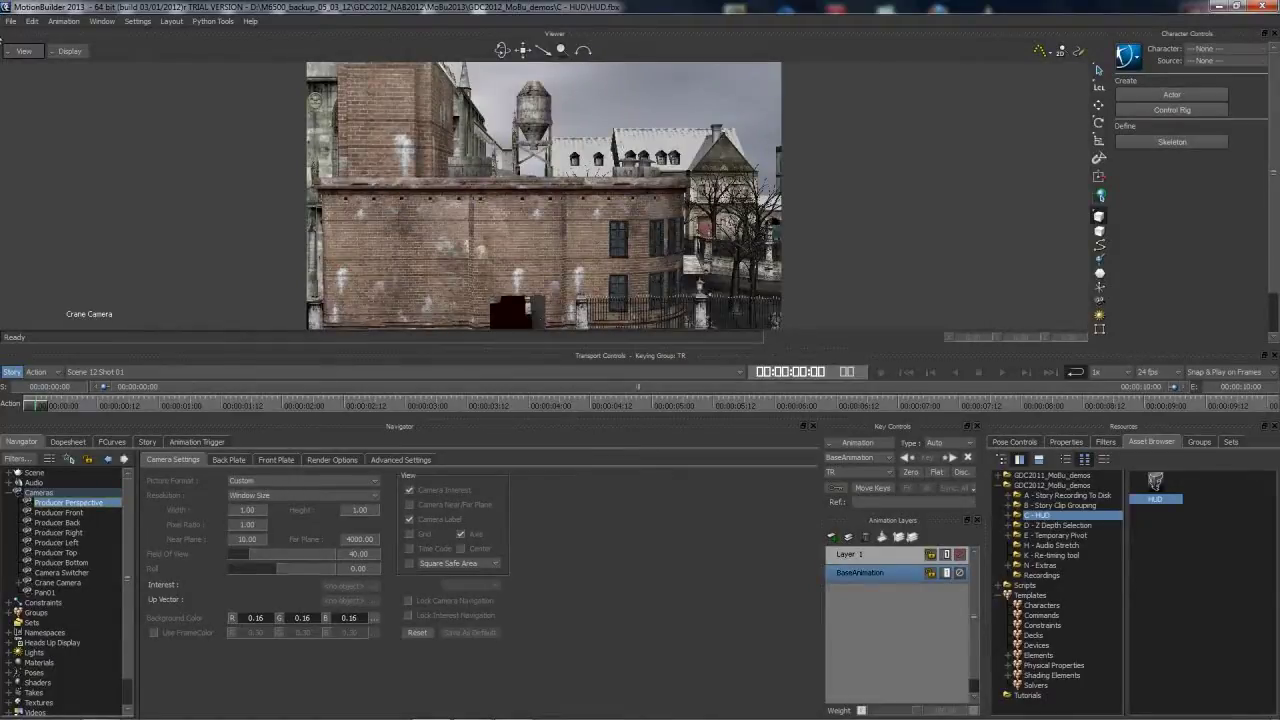
Split the viewer into two panes and show the Pan01 camera in the second pane beside the Crane Camera
left_click(24, 51)
mouse_move(60, 66)
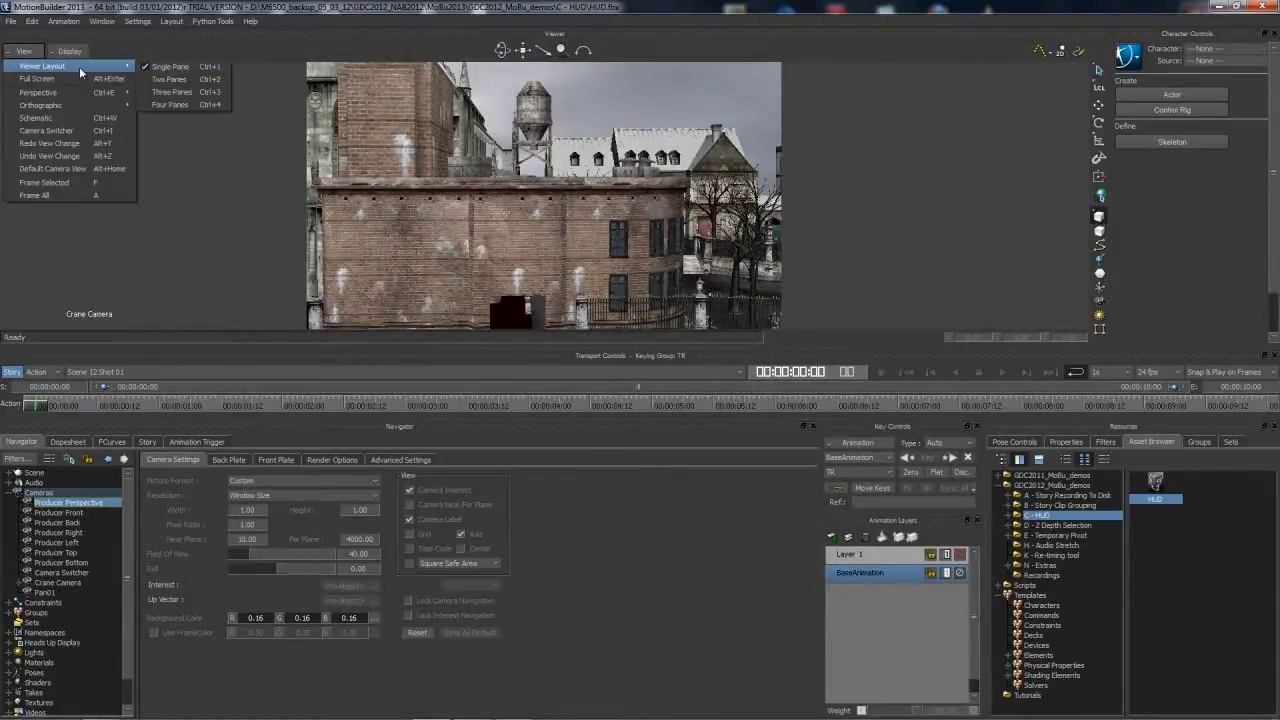
left_click(196, 83)
left_click(748, 207)
left_click(24, 51)
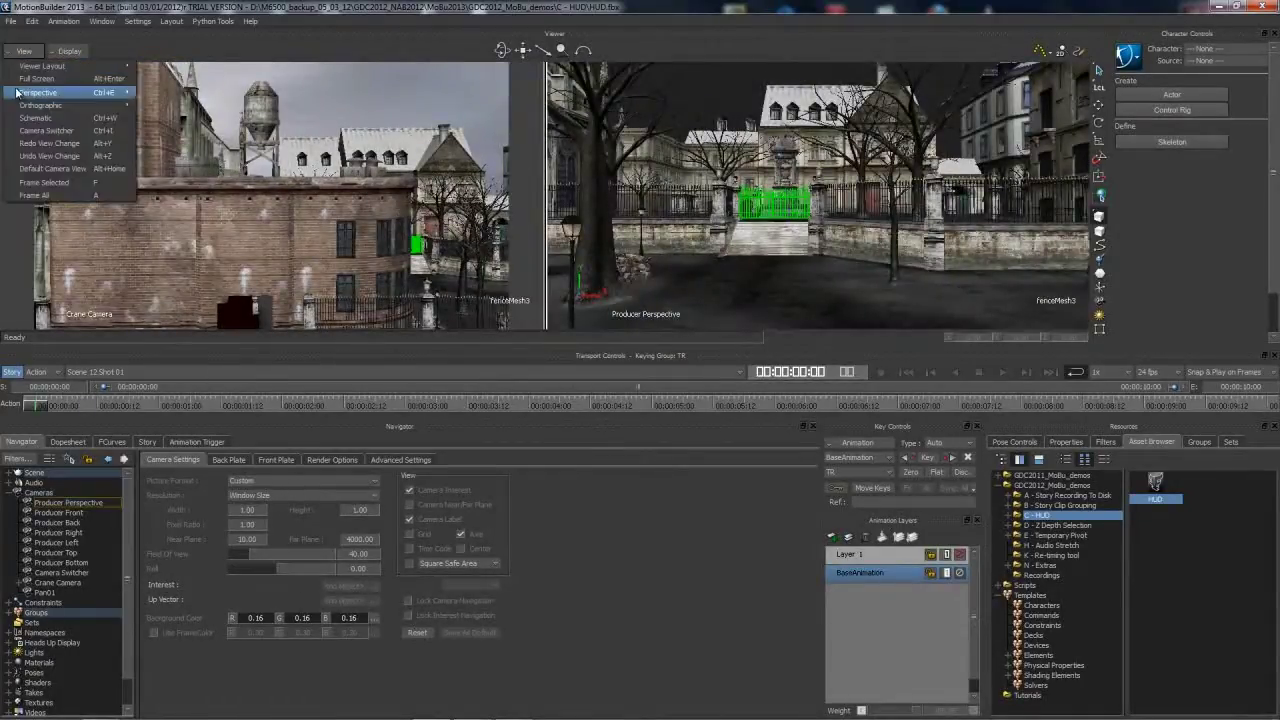
mouse_move(60, 92)
left_click(162, 119)
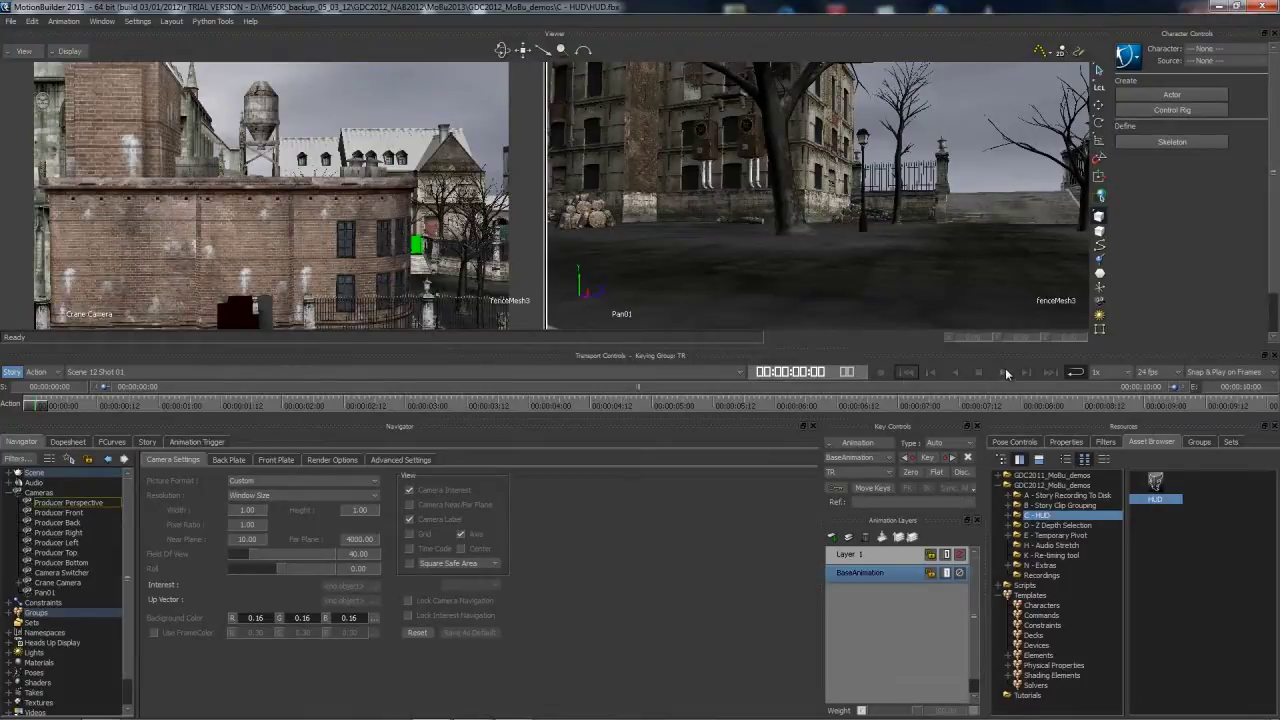
Play the HUD scene to review the Crane Camera and Pan01 moves, and return to the start of the take
left_click(1003, 372)
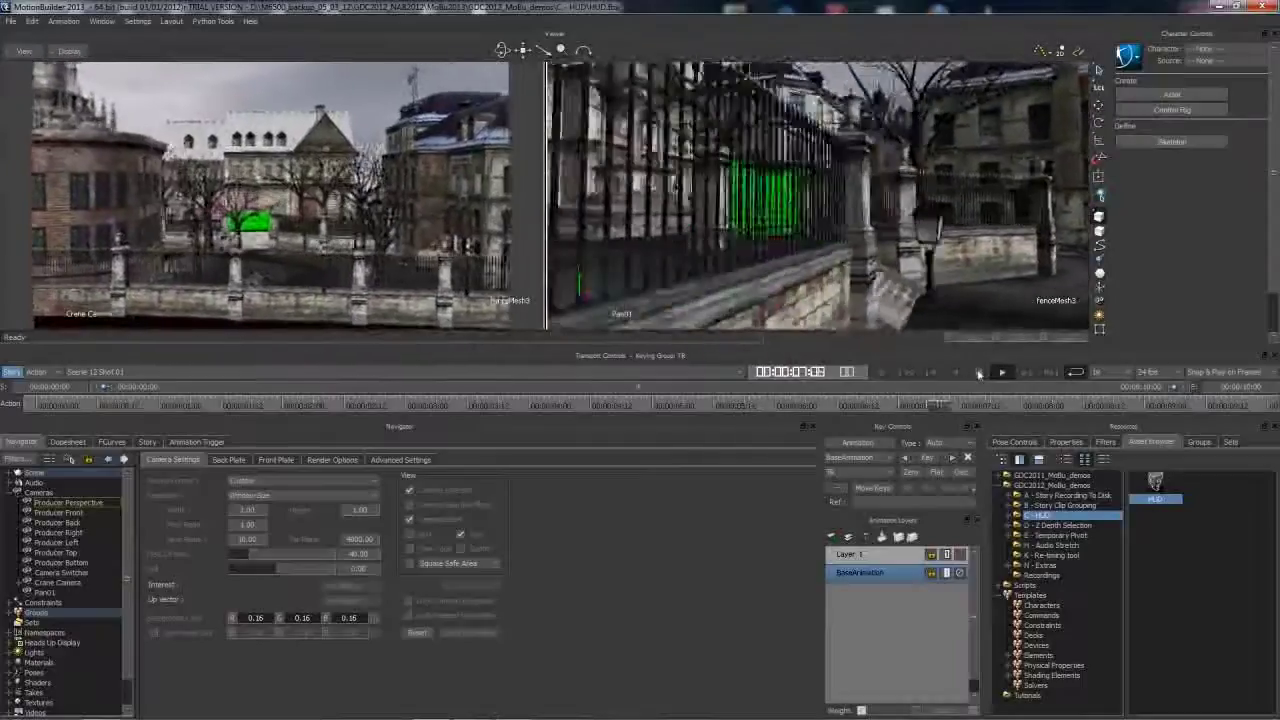
left_click(978, 371)
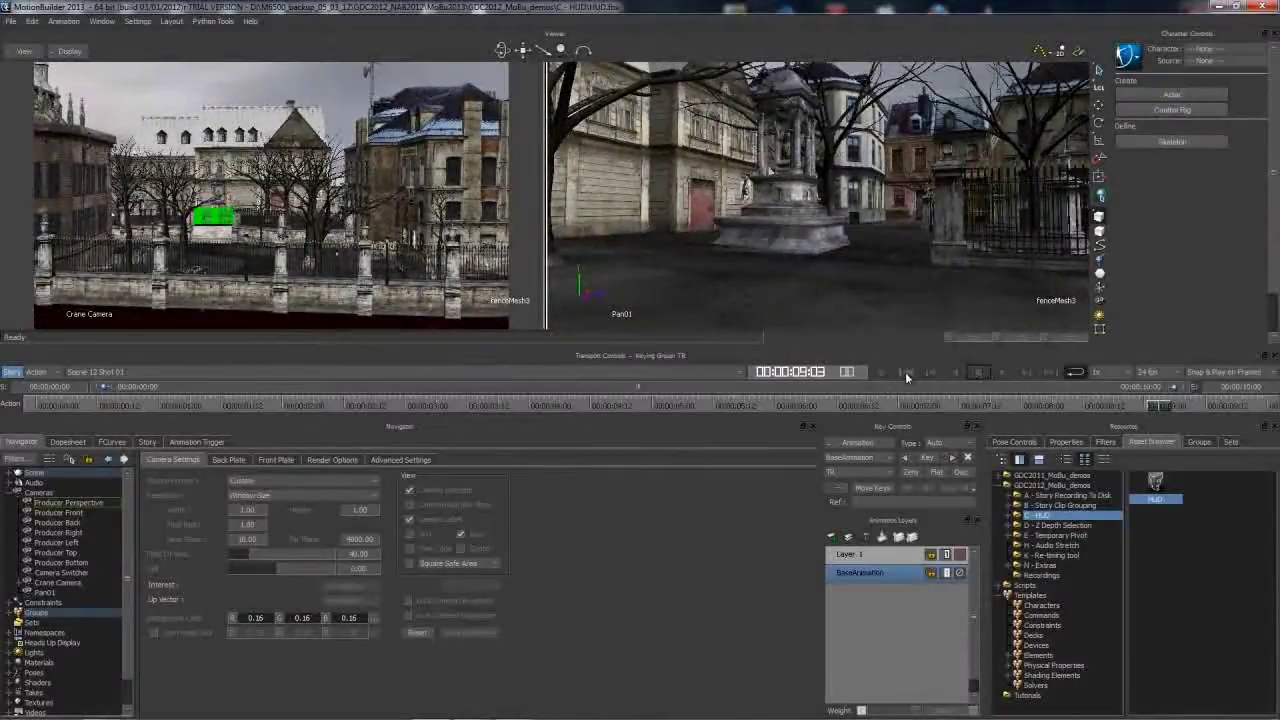
left_click(905, 372)
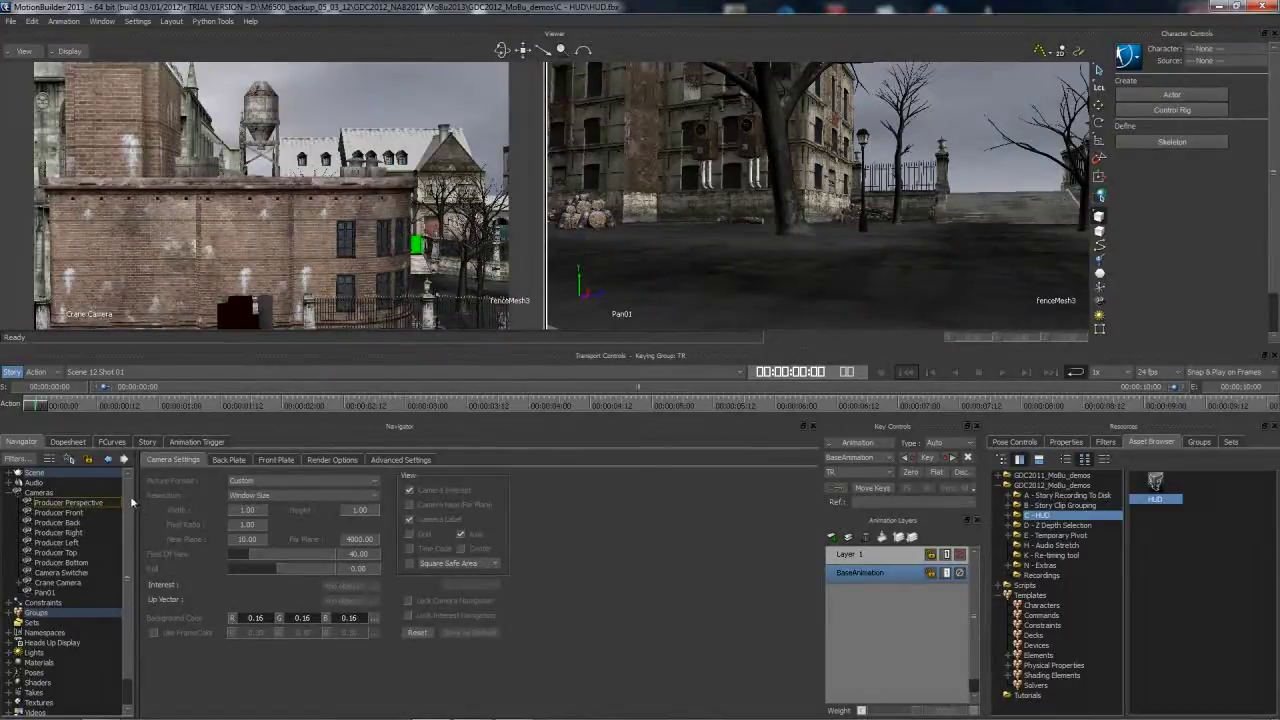
Expand the Heads Up Display category in the scene tree and select it
scroll(130, 515, "down", 1)
left_click(10, 611)
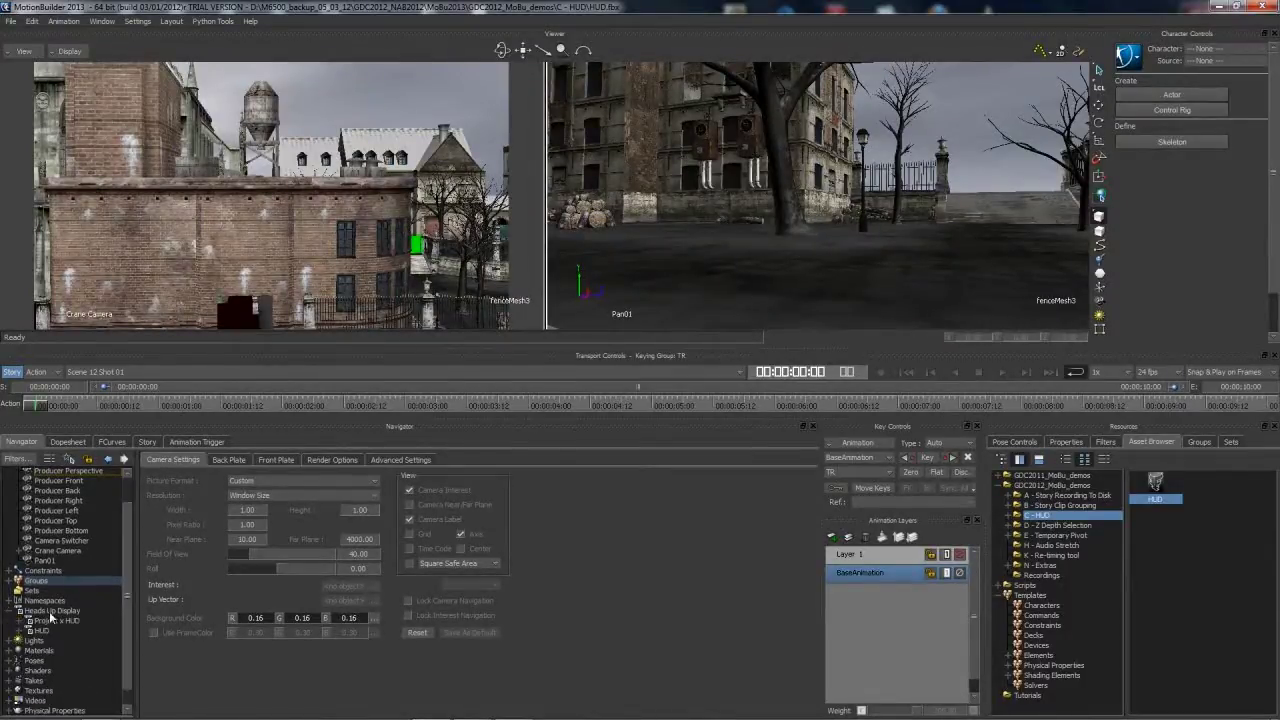
left_click(52, 611)
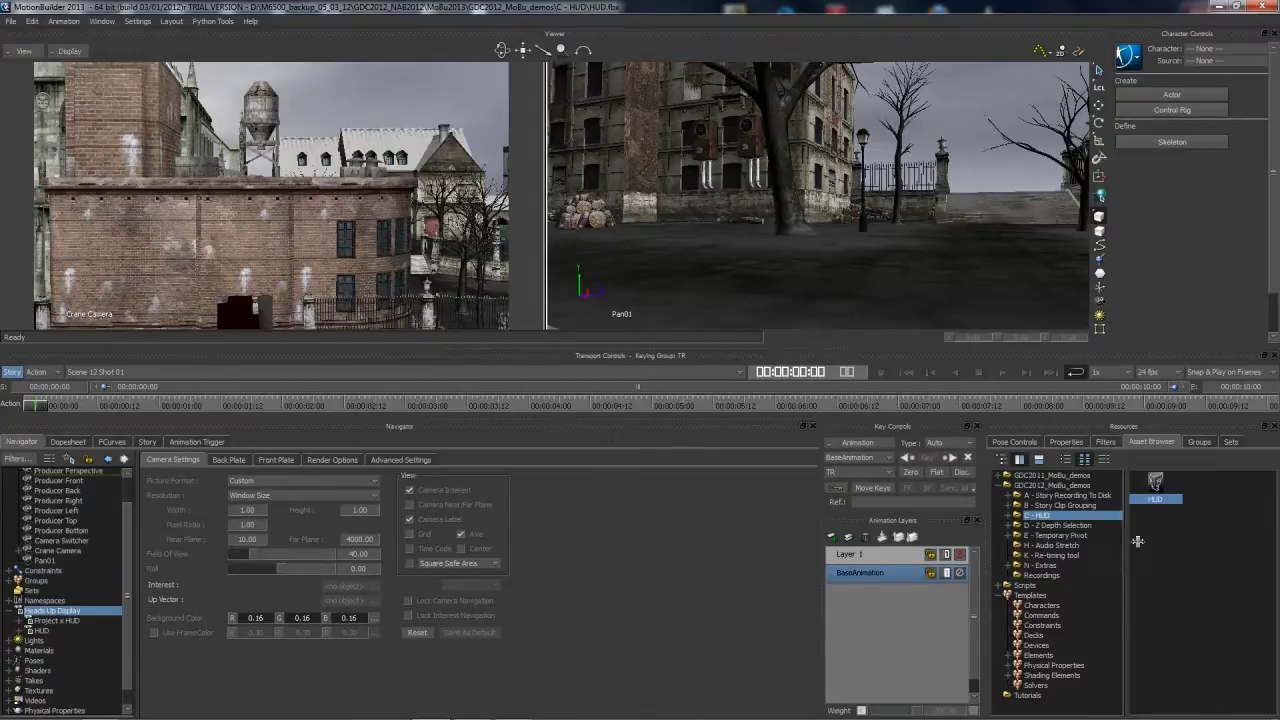
Add a HUD from the Elements templates to the Heads Up Display category and select it
left_click(1066, 442)
left_click(1152, 442)
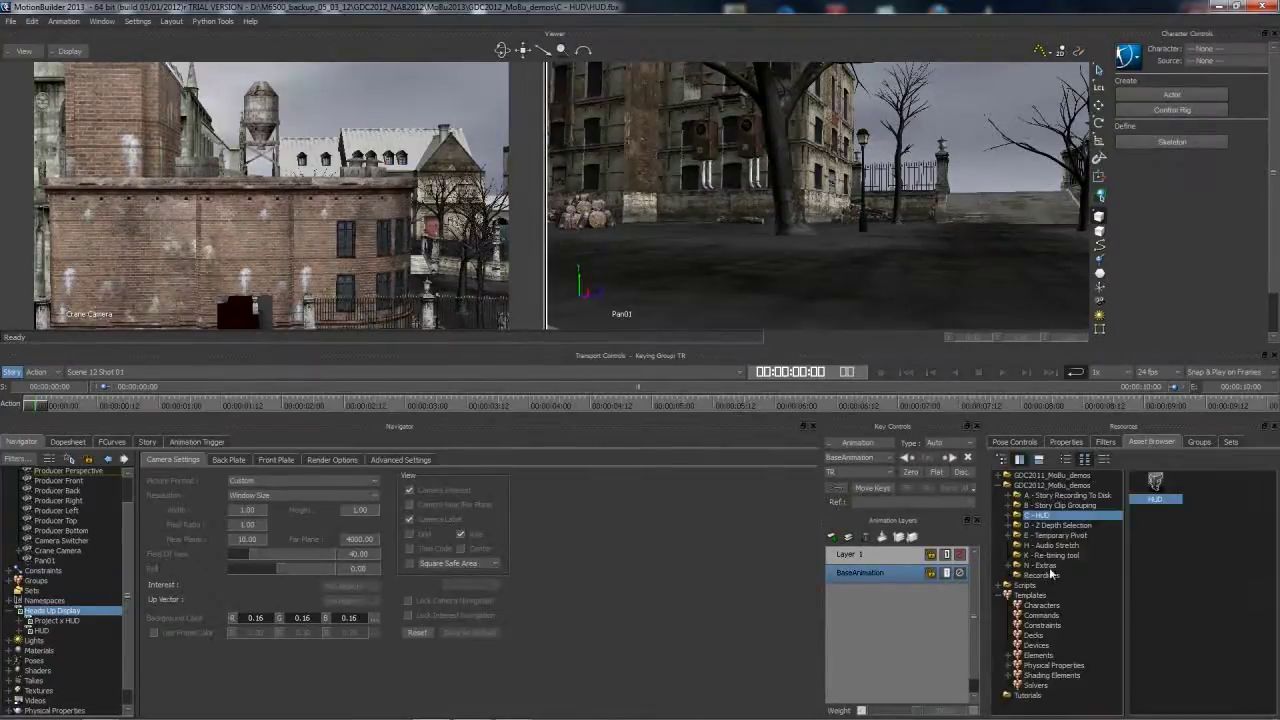
left_click(1040, 655)
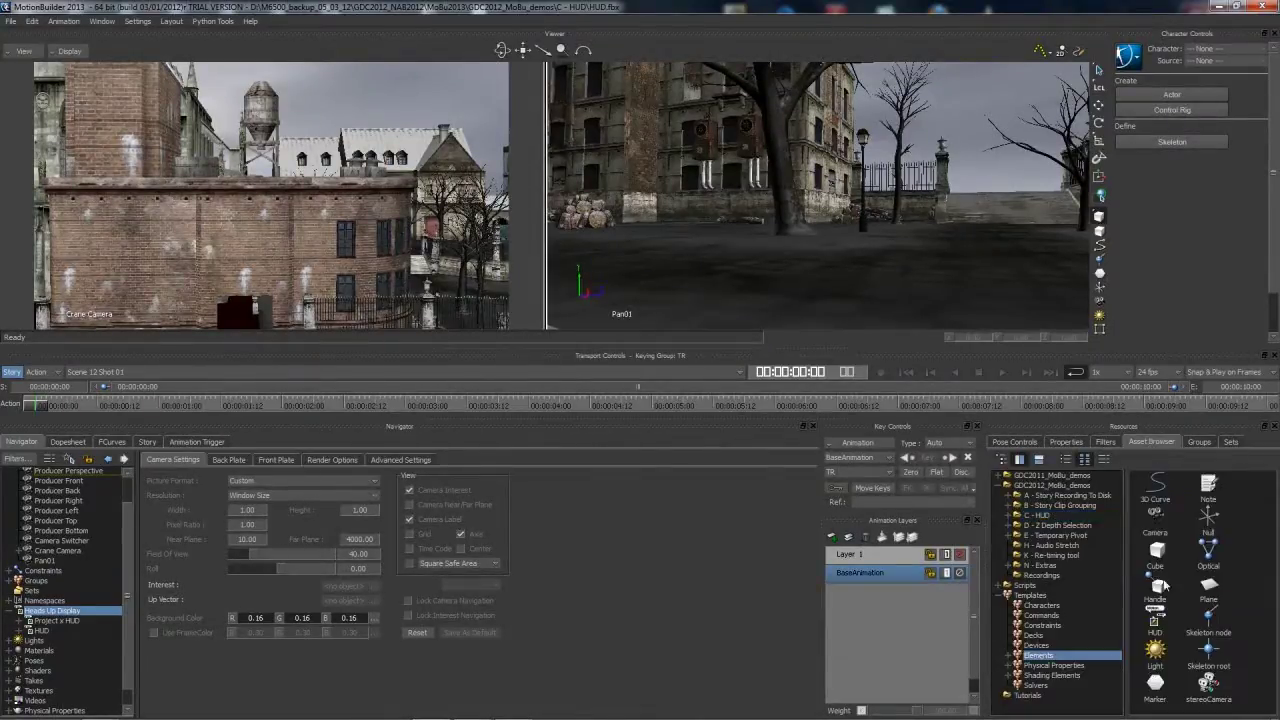
left_click_drag(1155, 628, 66, 612)
left_click(46, 641)
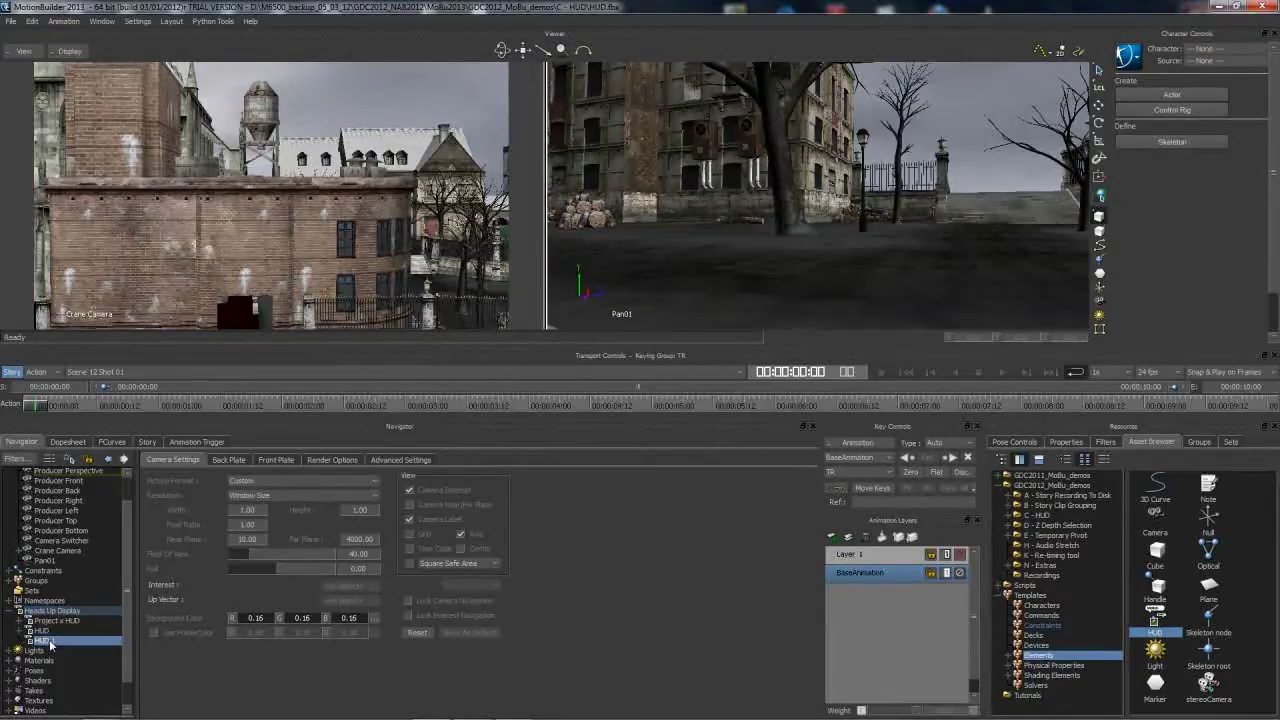
Rename the new HUD as myHUD and attach it to the Crane Camera
right_click(50, 646)
left_click(86, 590)
type("myHUD")
key("Return")
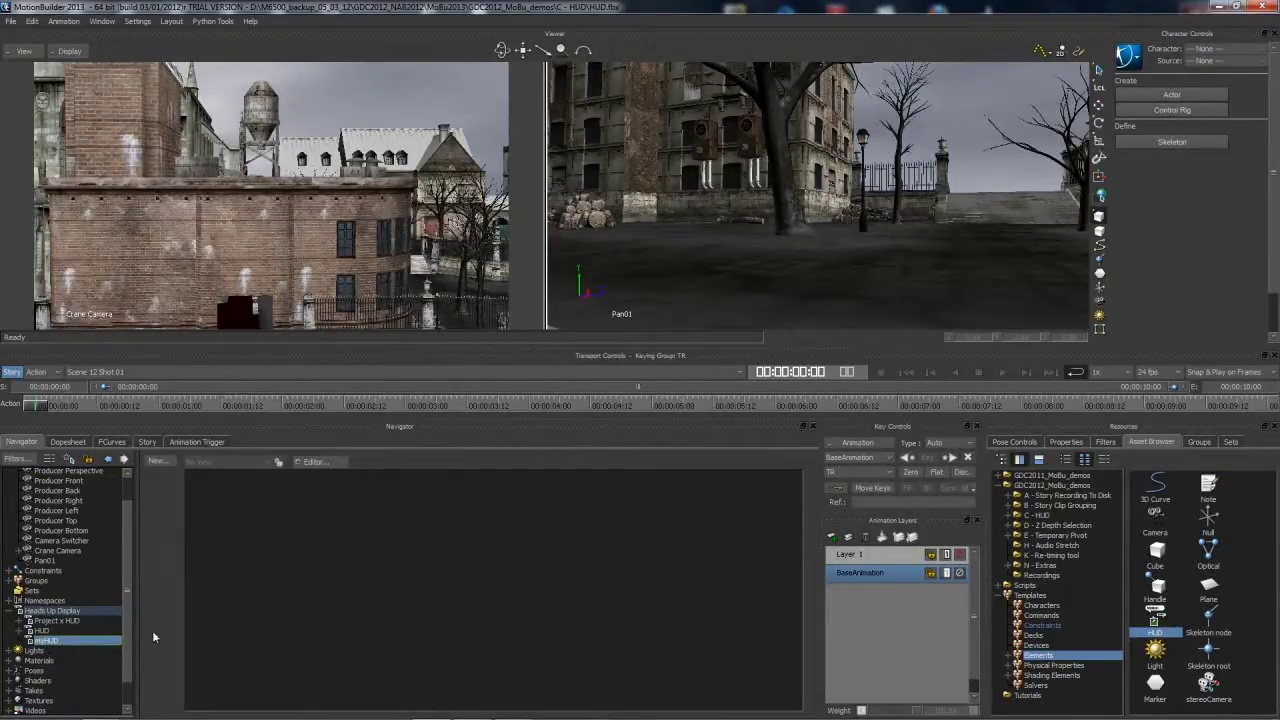
scroll(36, 652, "up", 1)
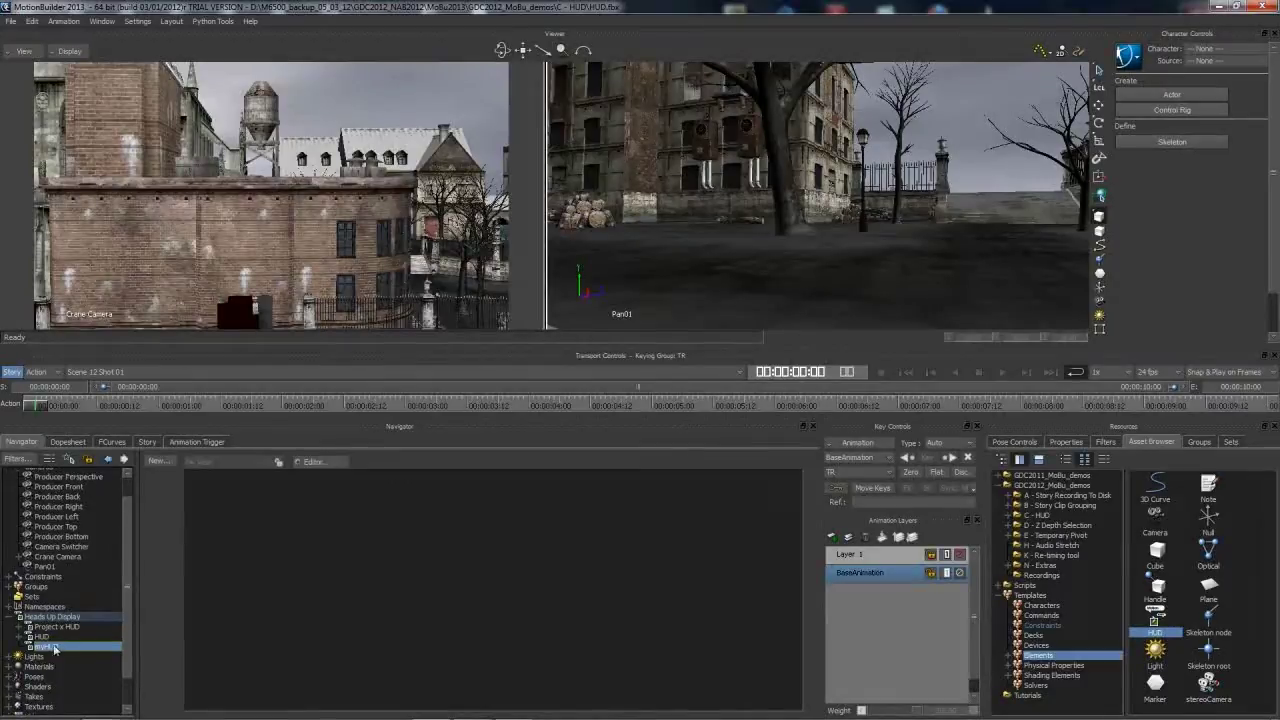
left_click_drag(48, 647, 91, 558)
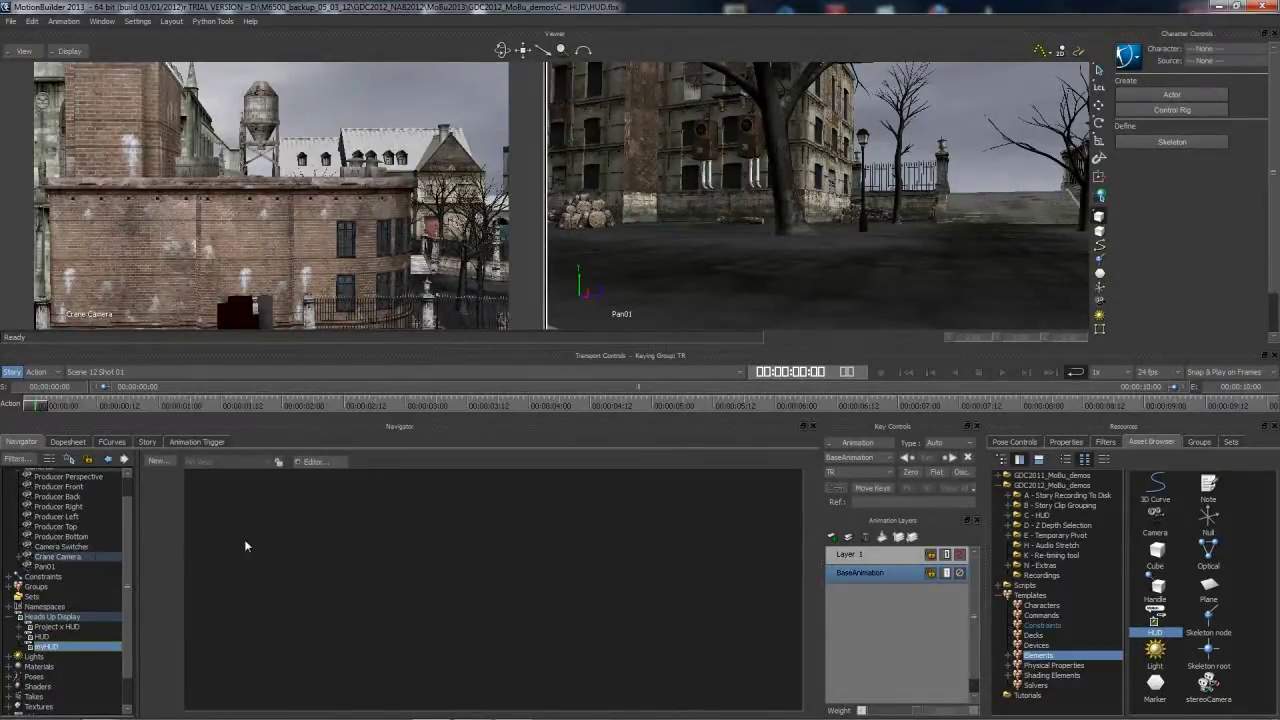
Create a Rectangle element in myHUD, keeping the default field name
left_click(157, 461)
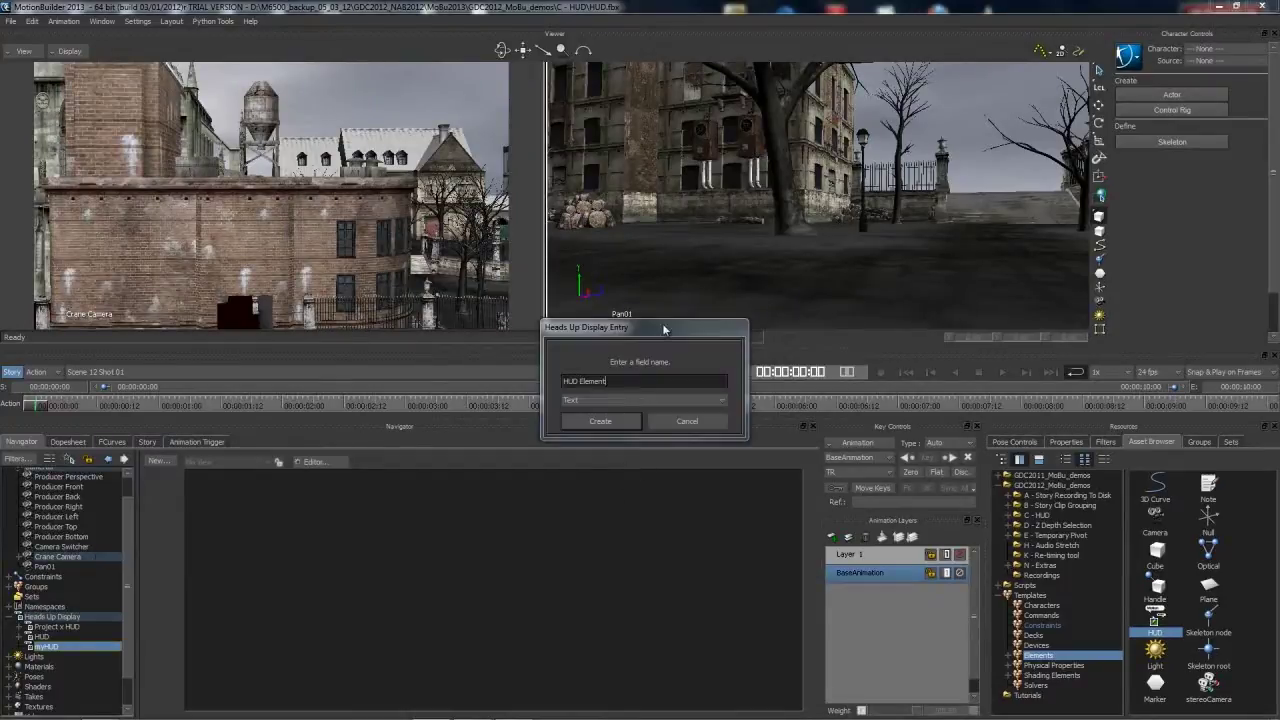
left_click_drag(663, 329, 685, 313)
left_click(612, 385)
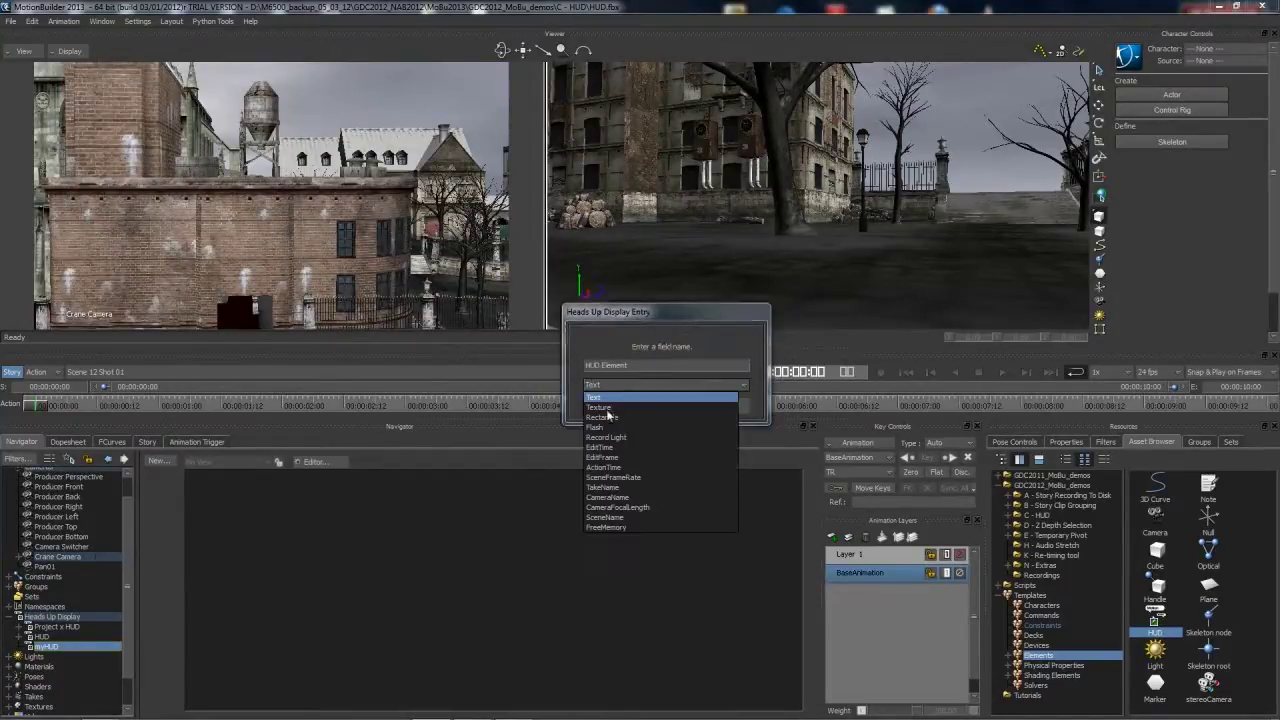
left_click(606, 417)
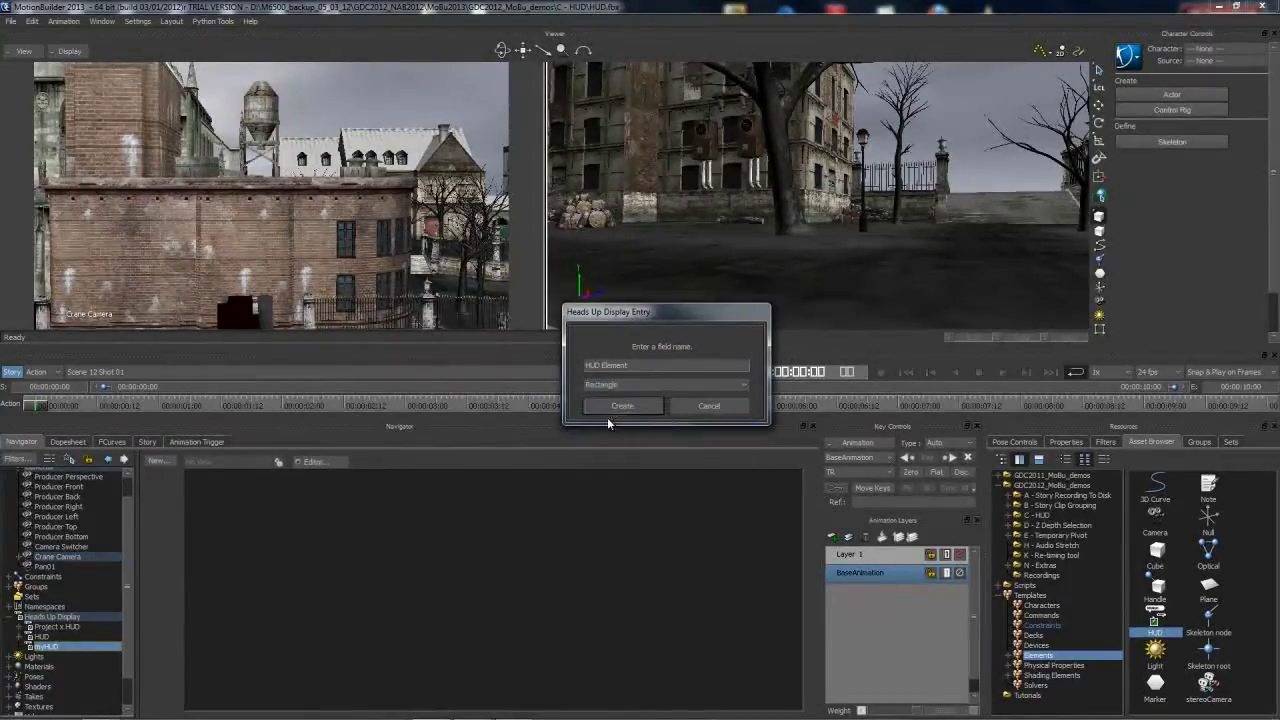
left_click(743, 388)
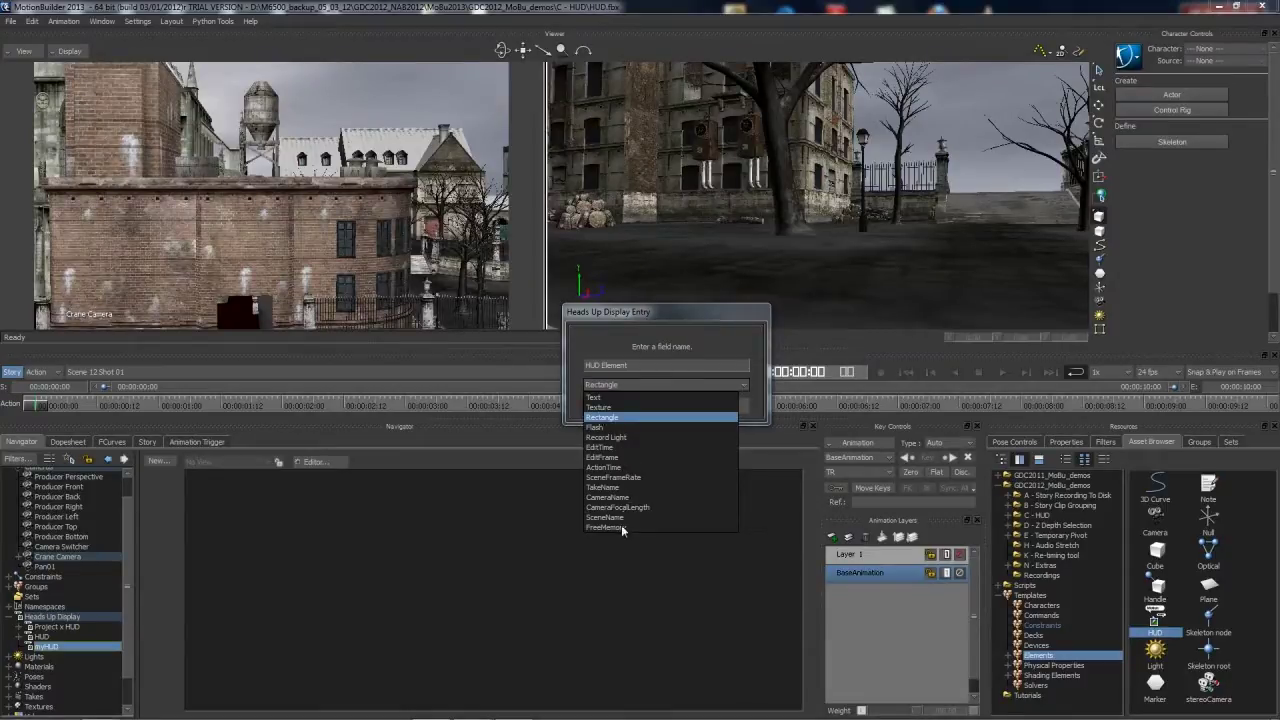
left_click(667, 326)
left_click(655, 404)
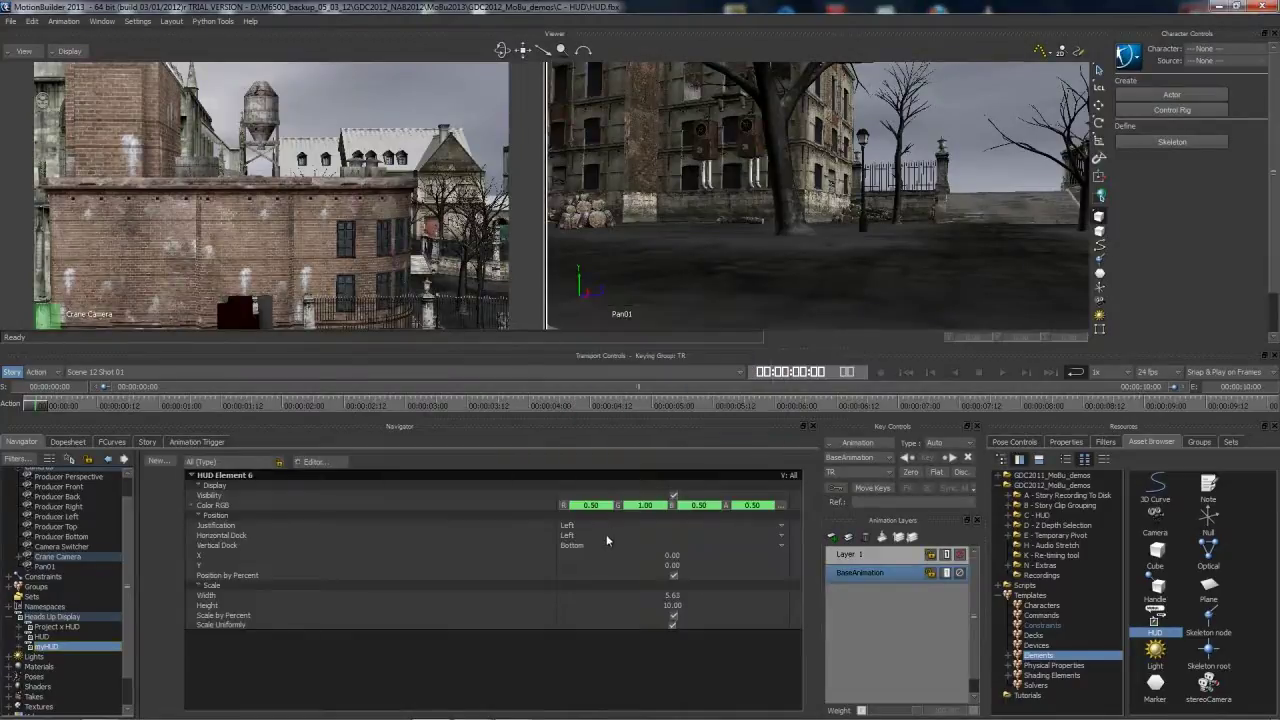
Make the HUD rectangle opaque black, with RGB values of 0.00 and an alpha of 1.00
left_click_drag(751, 507, 951, 517)
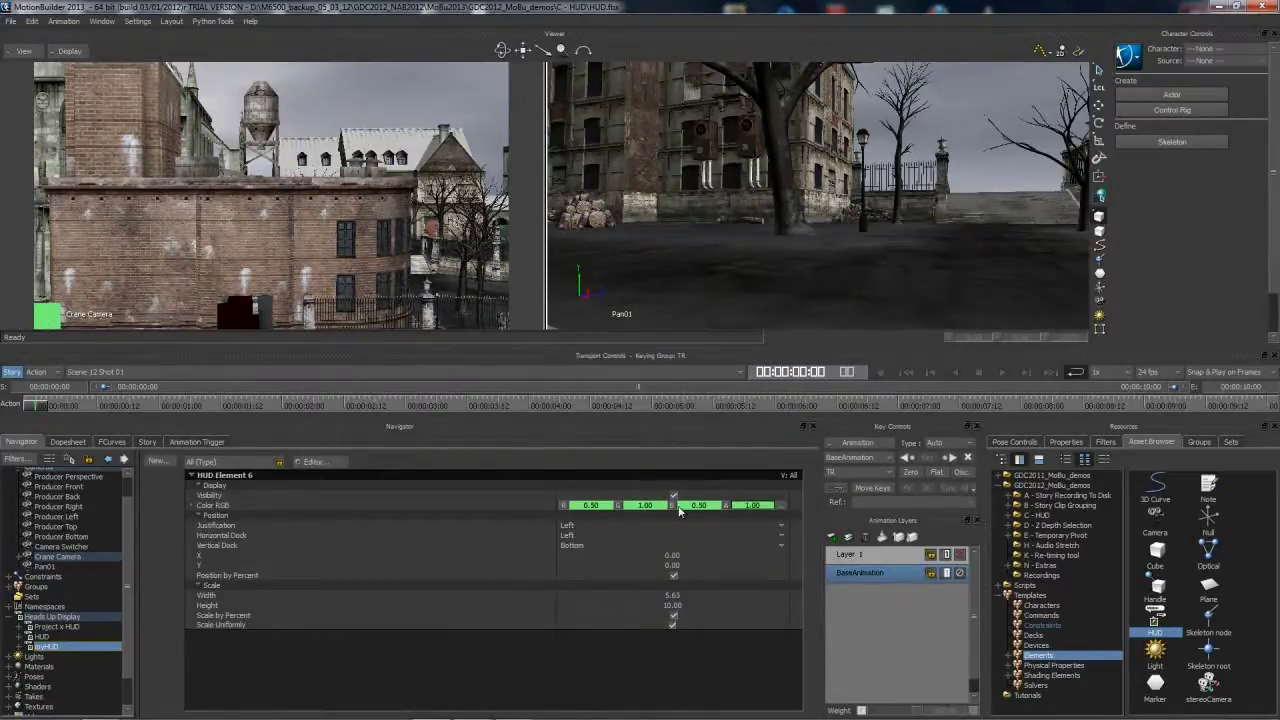
left_click_drag(598, 508, 488, 505)
left_click_drag(645, 508, 376, 500)
left_click_drag(698, 508, 441, 485)
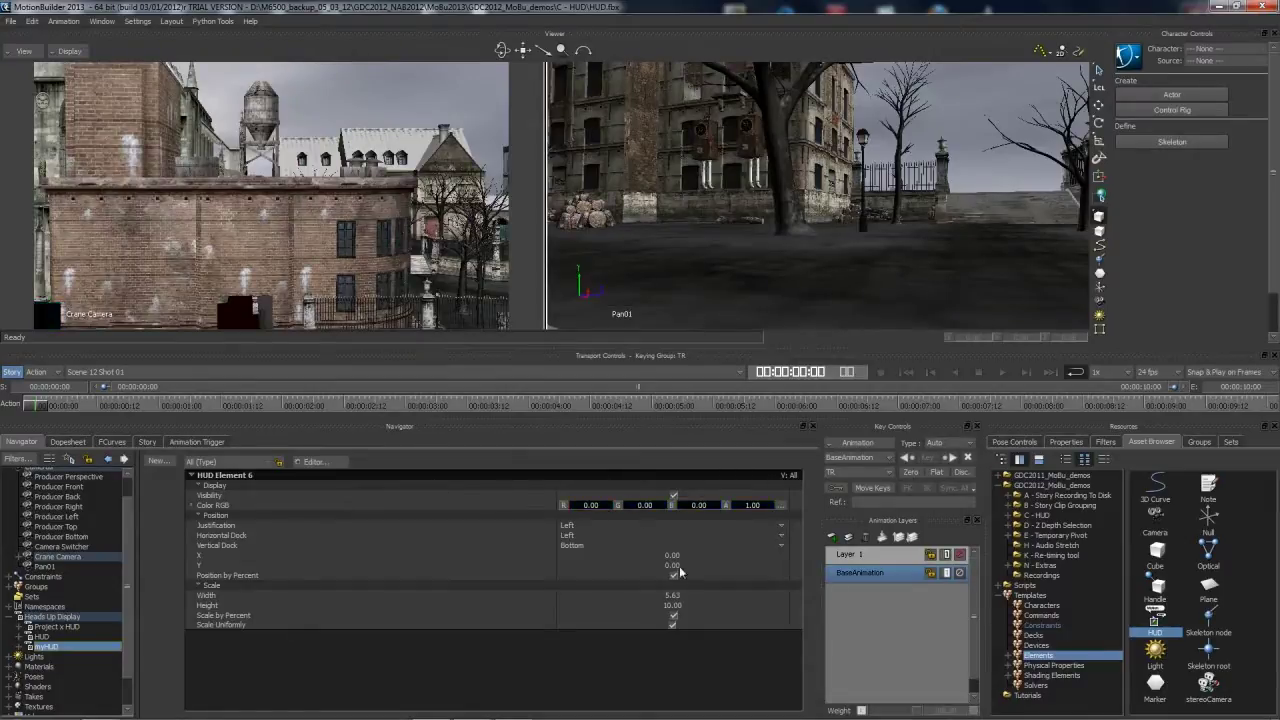
Set both the justification and the horizontal dock of the HUD rectangle to Center
left_click(781, 526)
left_click(570, 556)
left_click(781, 536)
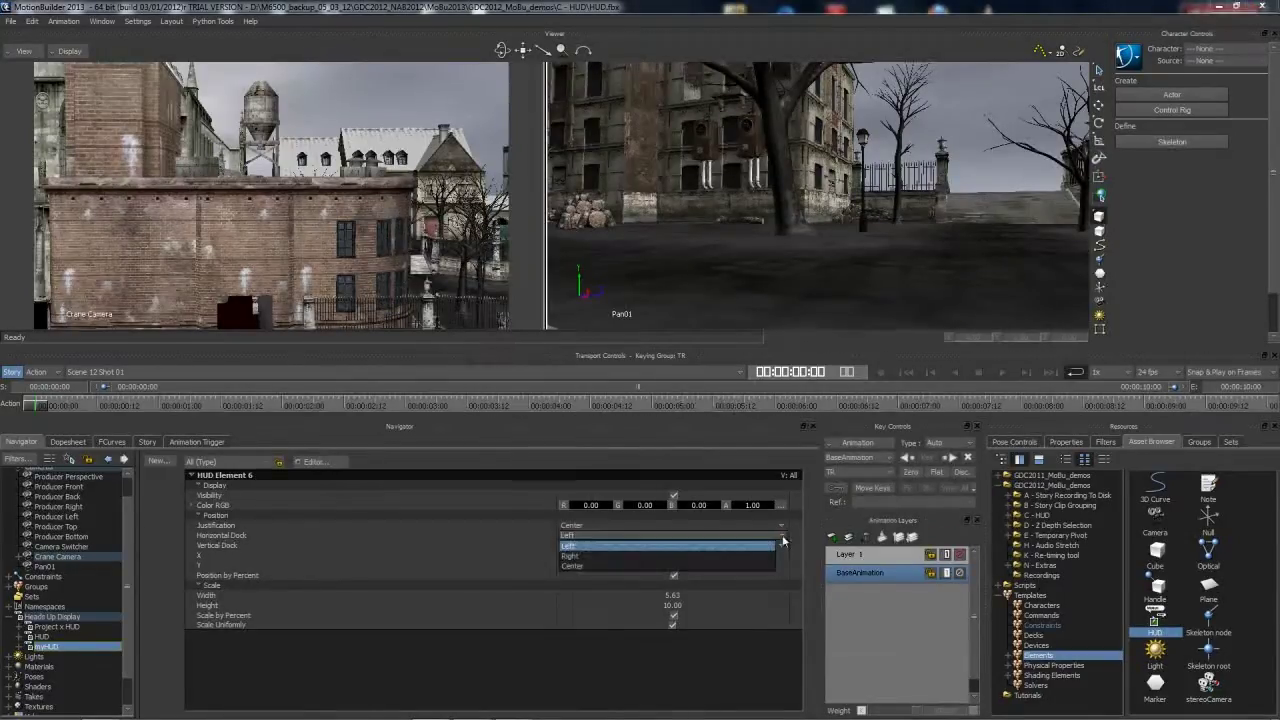
left_click(572, 566)
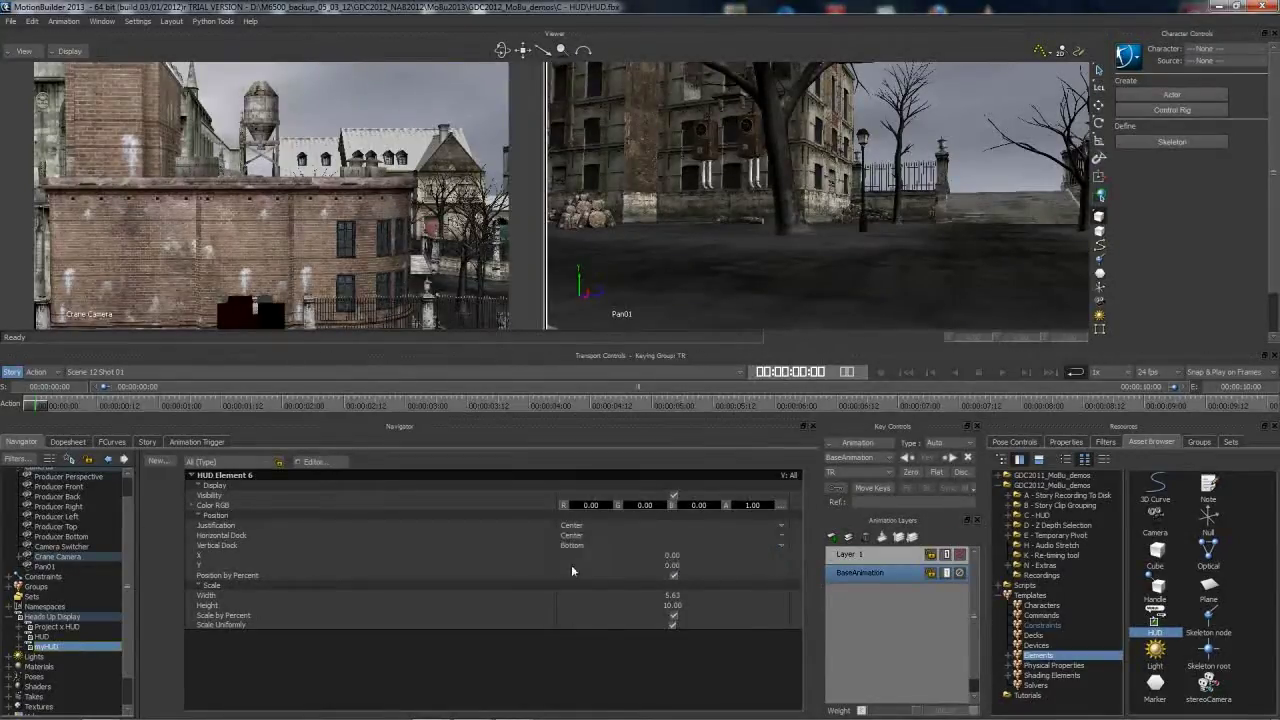
Turn off uniform scaling for the HUD rectangle and set its width to 100.63
left_click(782, 548)
left_click(782, 549)
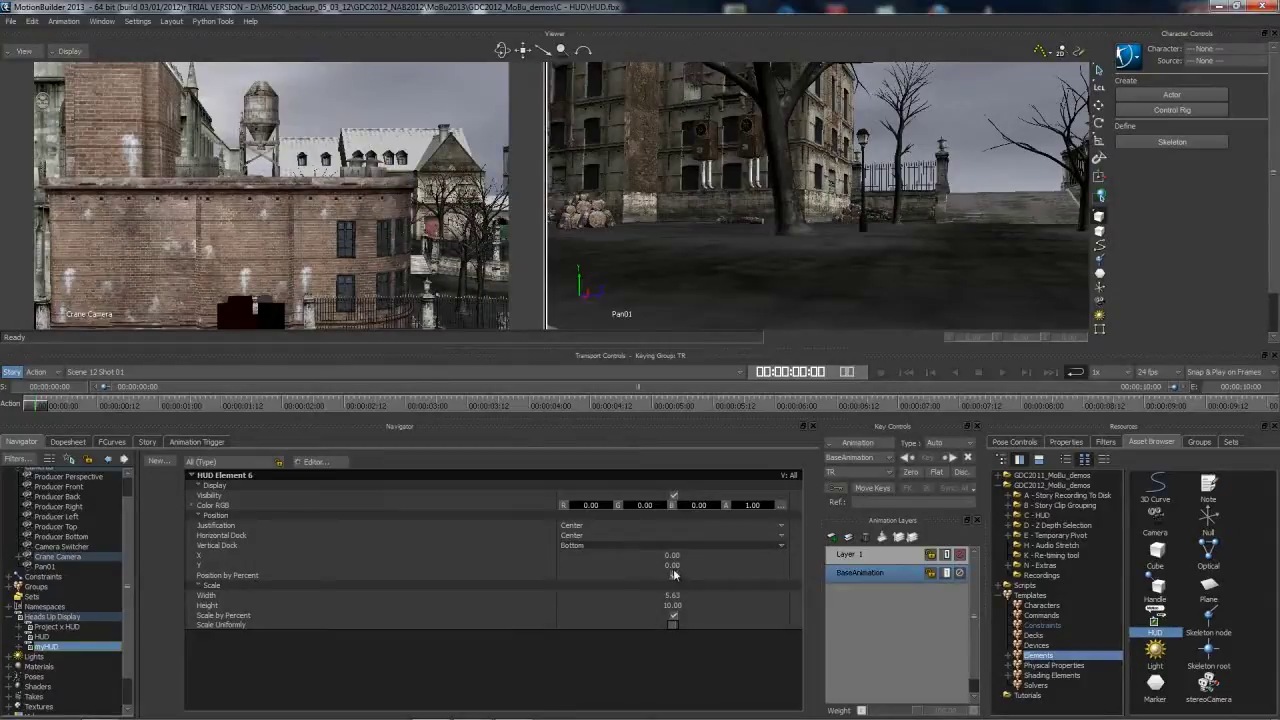
left_click_drag(674, 596, 733, 592)
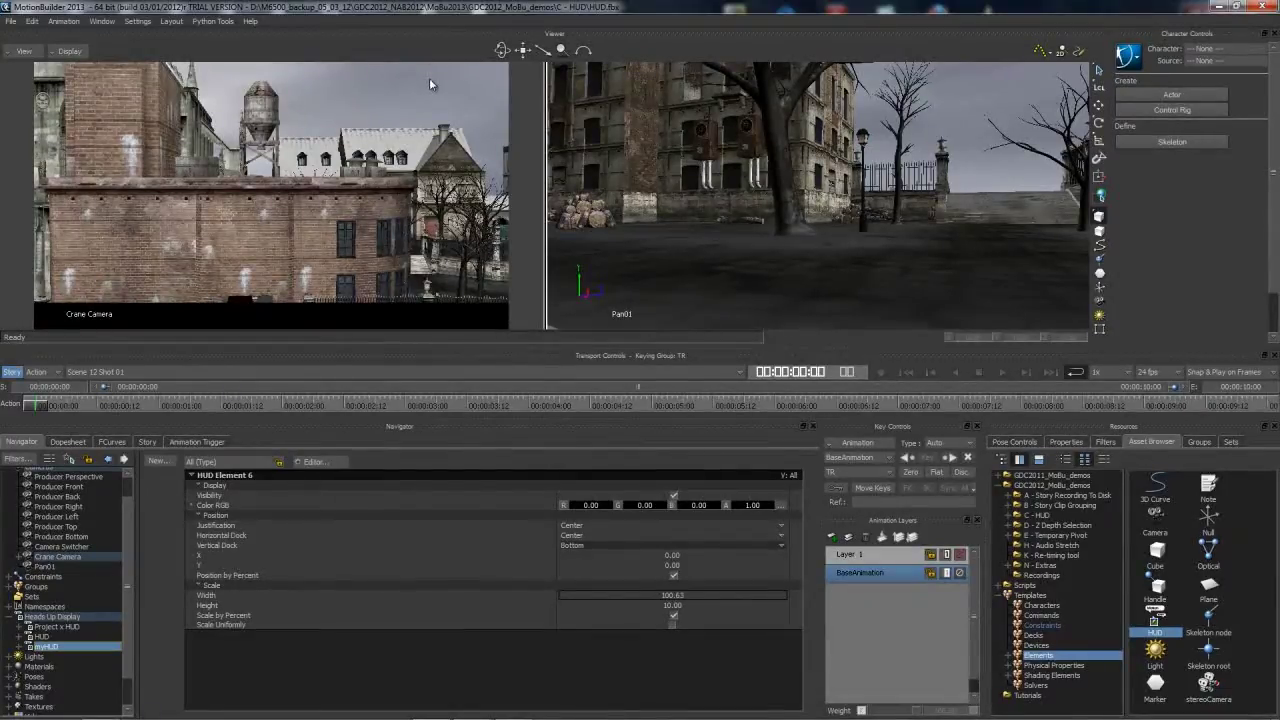
Create a TakeName element in myHUD, keeping the default field name
left_click(158, 462)
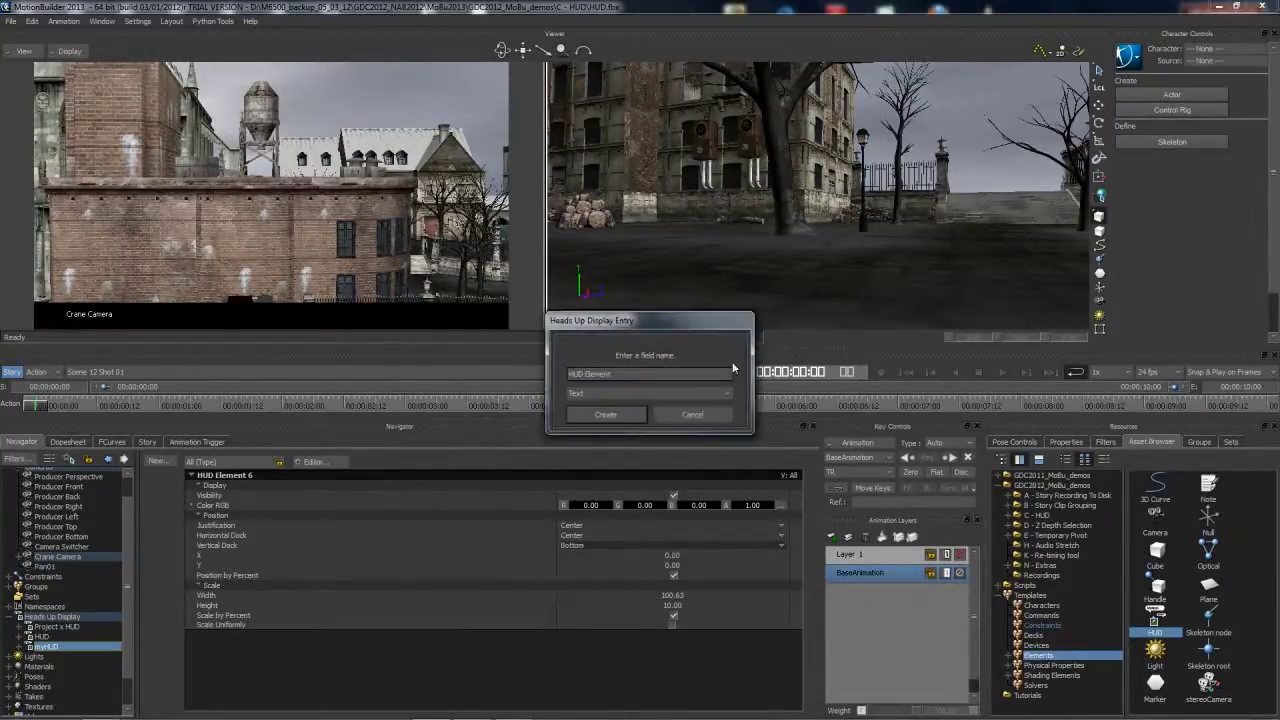
left_click(600, 391)
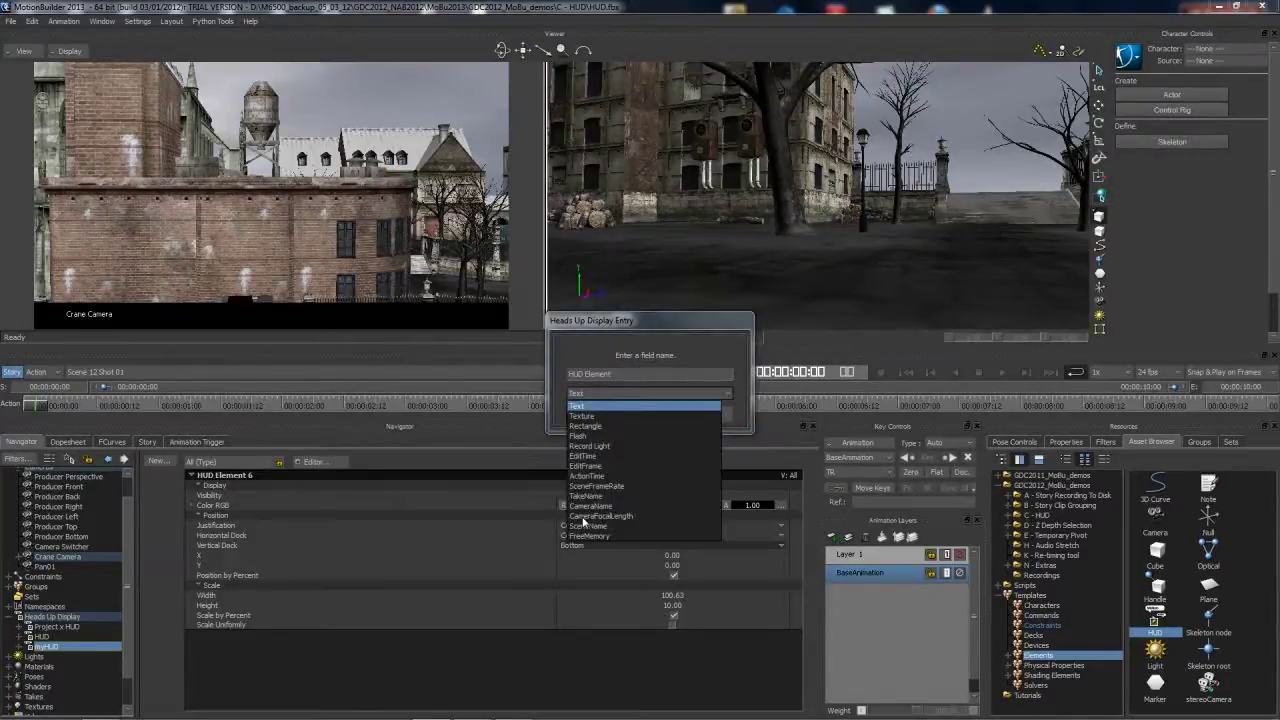
left_click(583, 497)
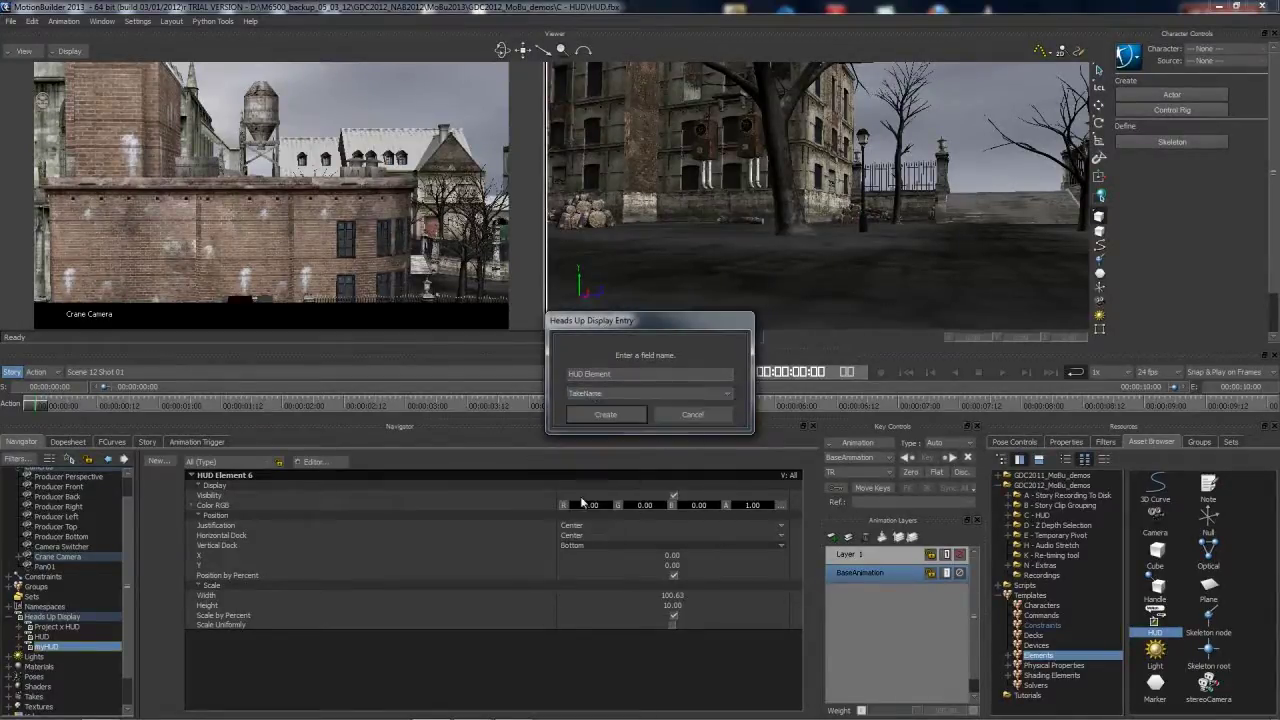
left_click(607, 415)
Position the take name element at X 70.00 and Y -1.00 and set its height to 8.00
left_click_drag(813, 565, 809, 650)
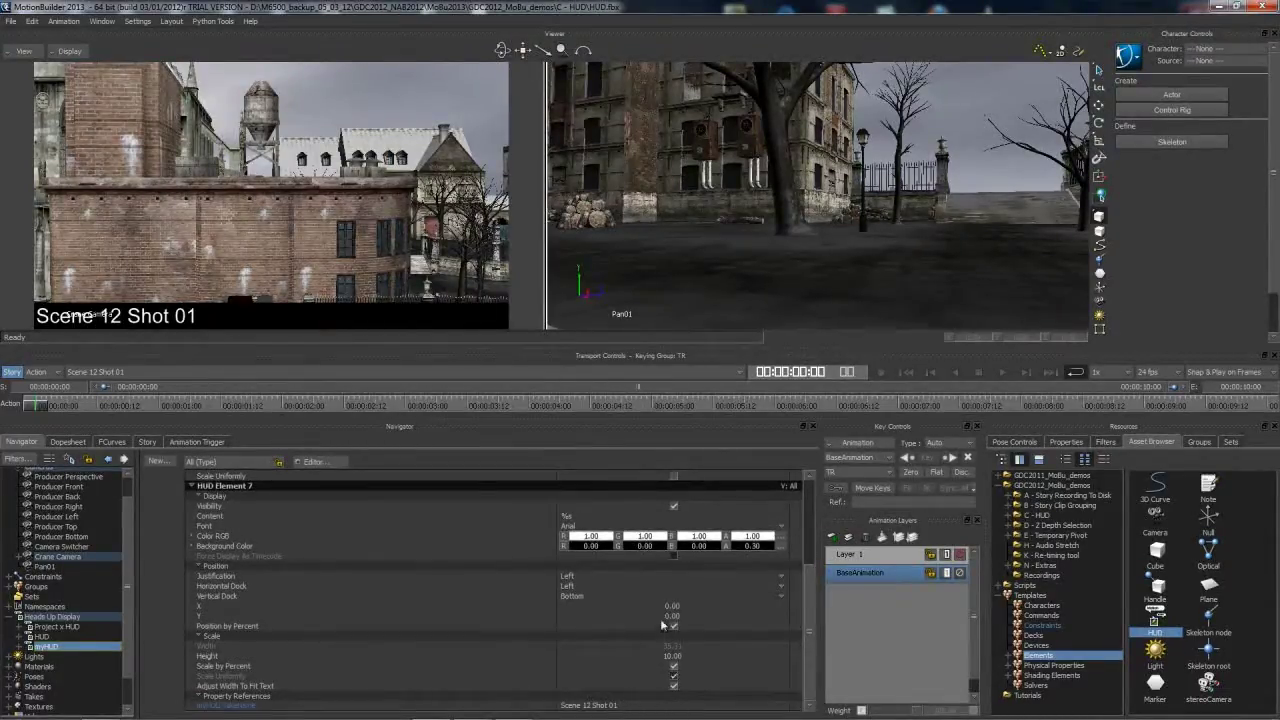
left_click_drag(663, 620, 710, 605)
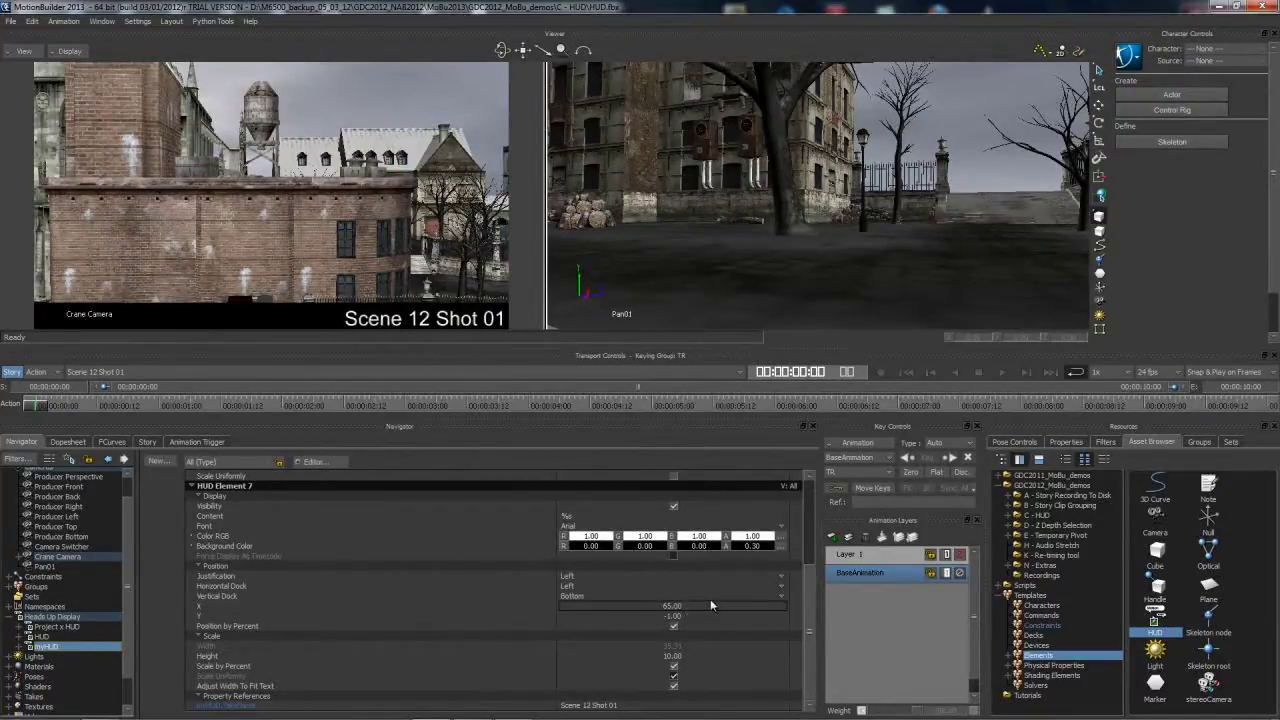
left_click_drag(675, 660, 672, 660)
left_click_drag(675, 608, 686, 608)
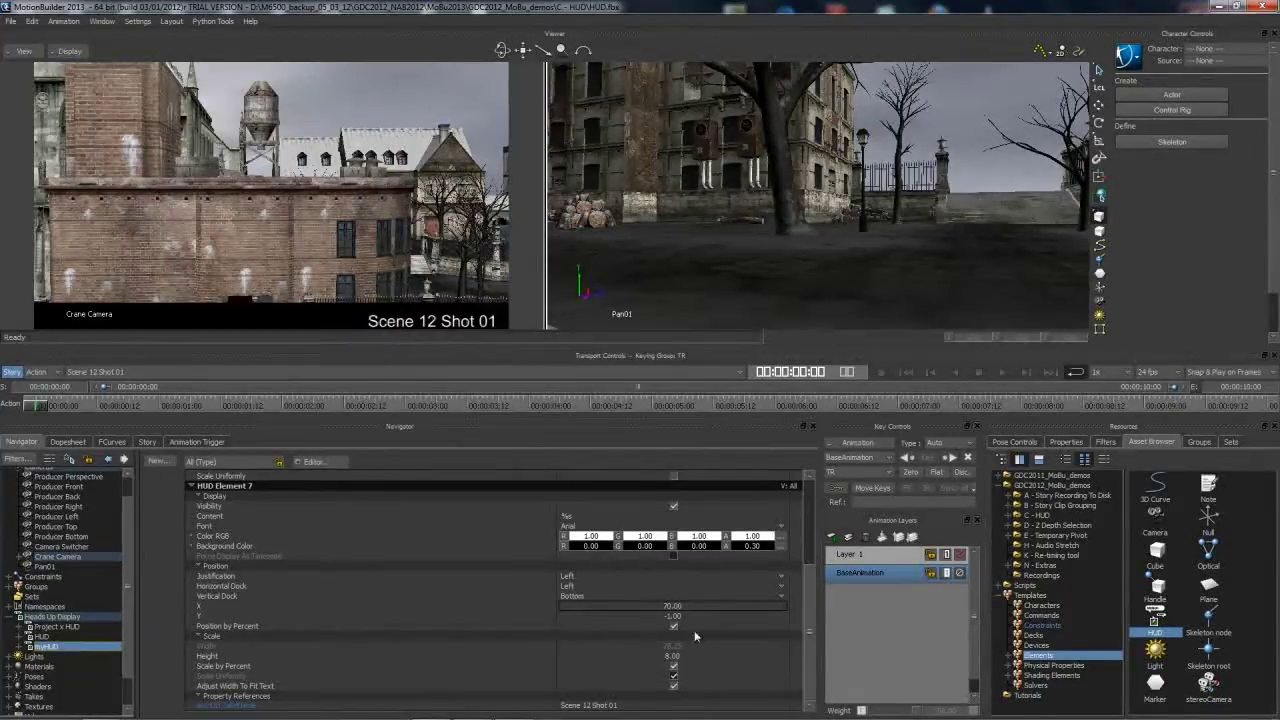
left_click_drag(808, 616, 808, 615)
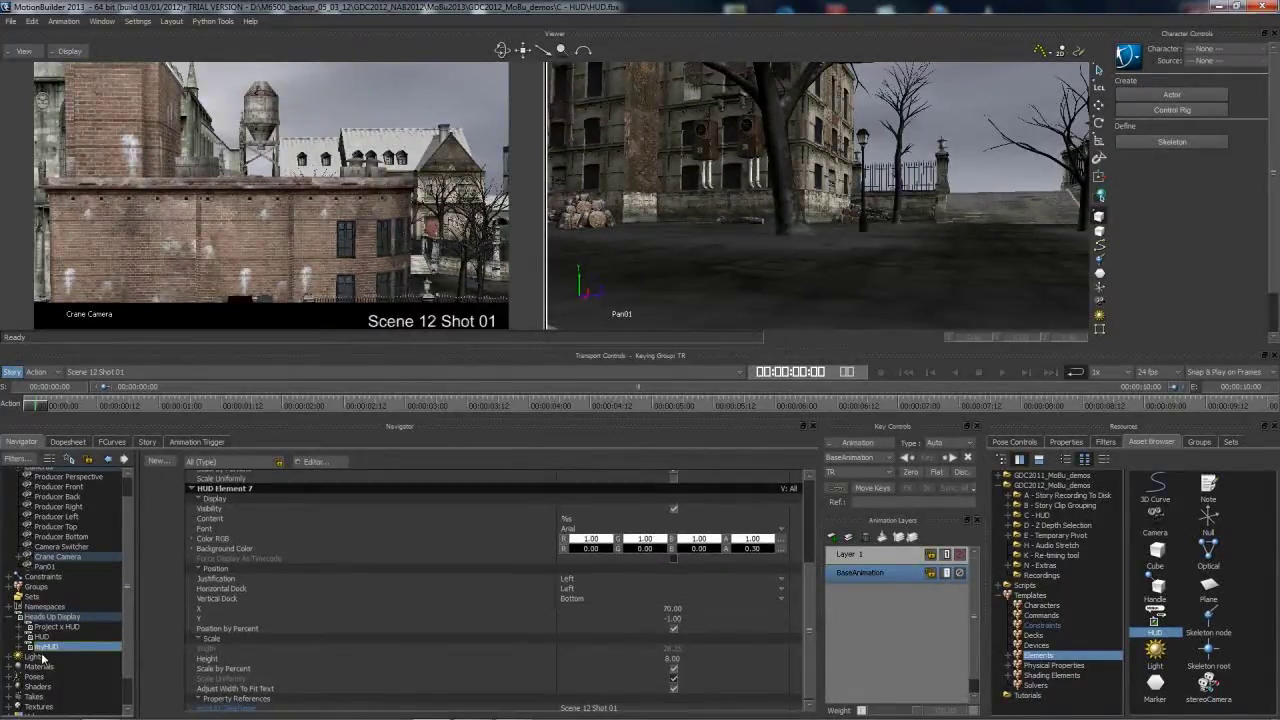
Delete myHUD from the scene and attach Project x HUD to the Crane Camera
right_click(50, 646)
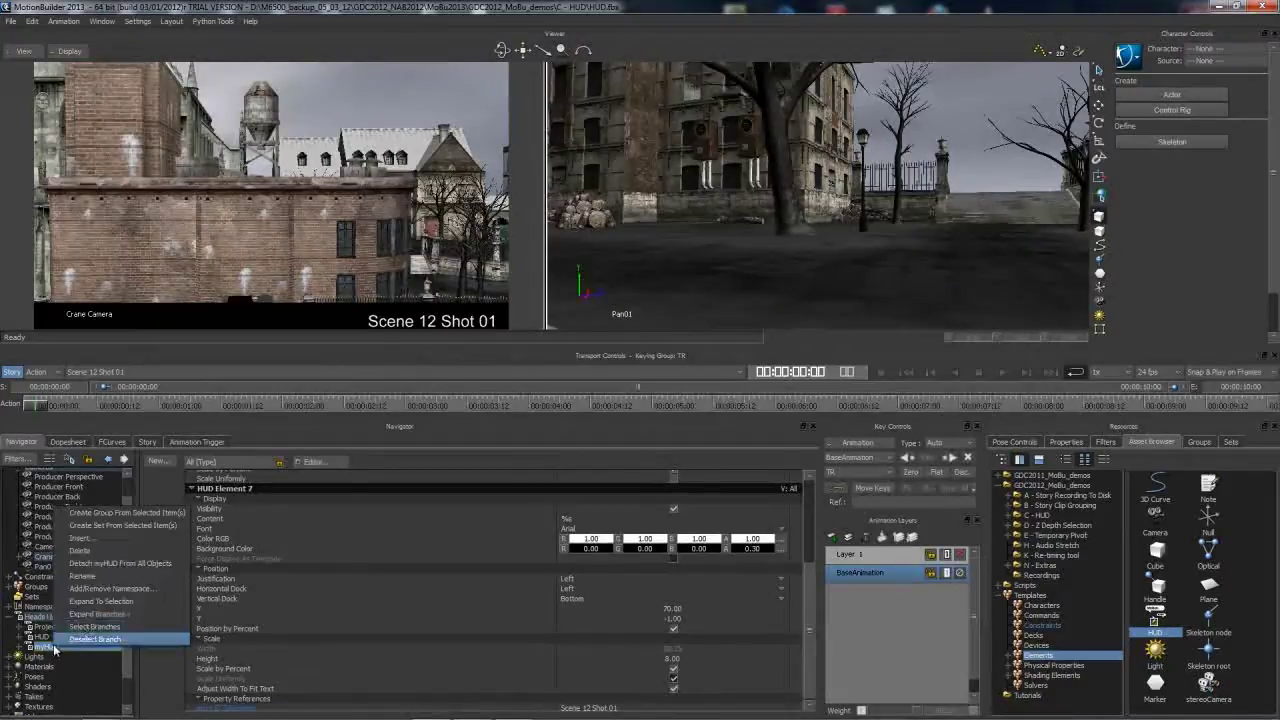
left_click(80, 550)
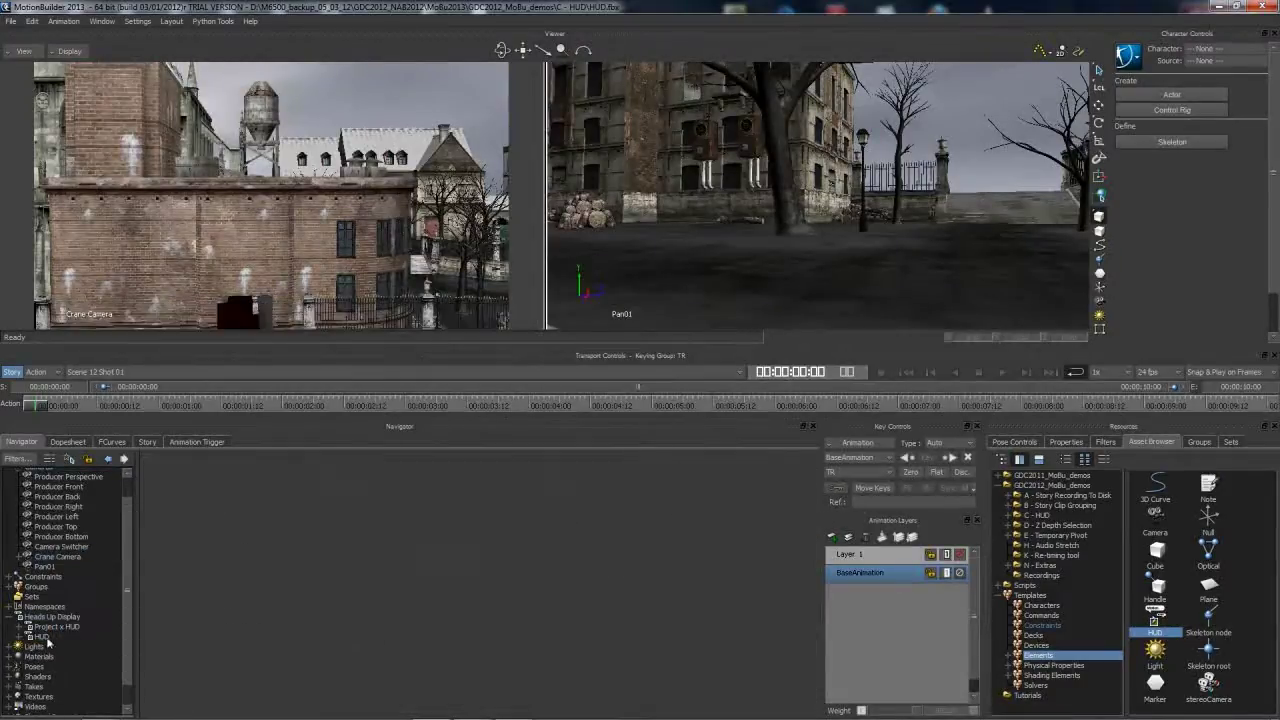
left_click_drag(48, 628, 52, 560)
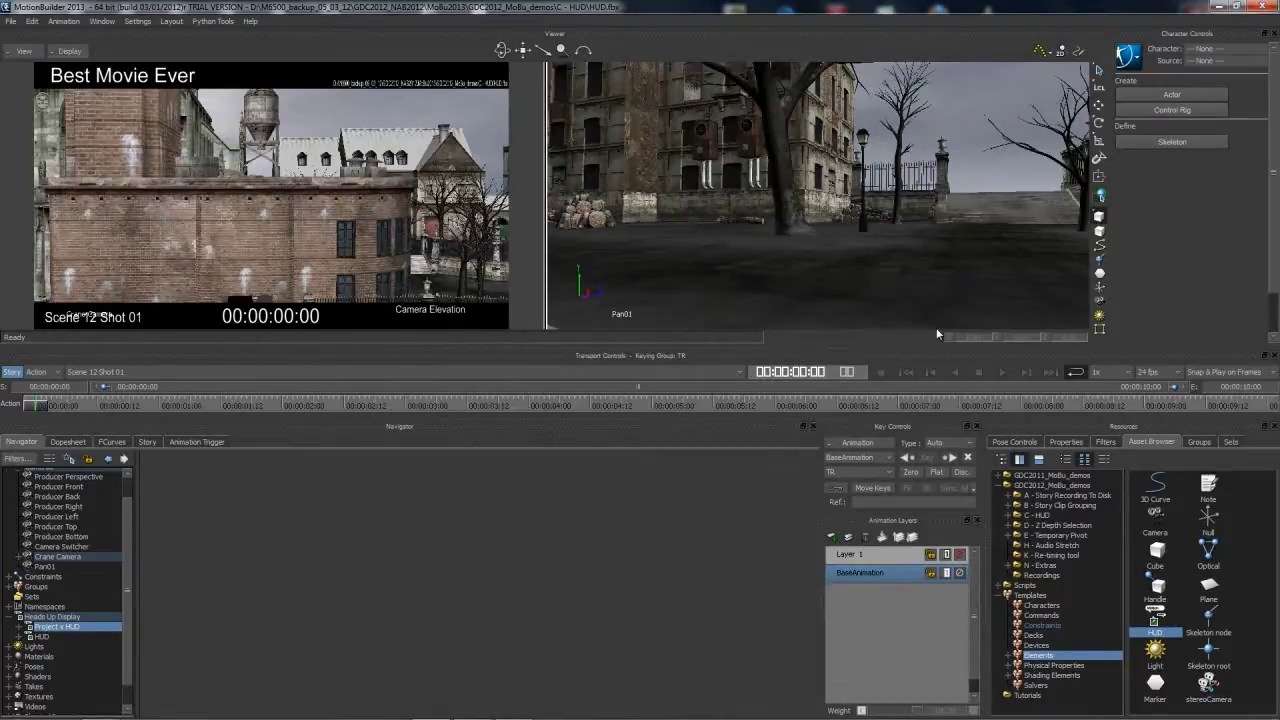
Play the take to review the Crane Camera's HUD in motion, and return to the start
left_click(1004, 372)
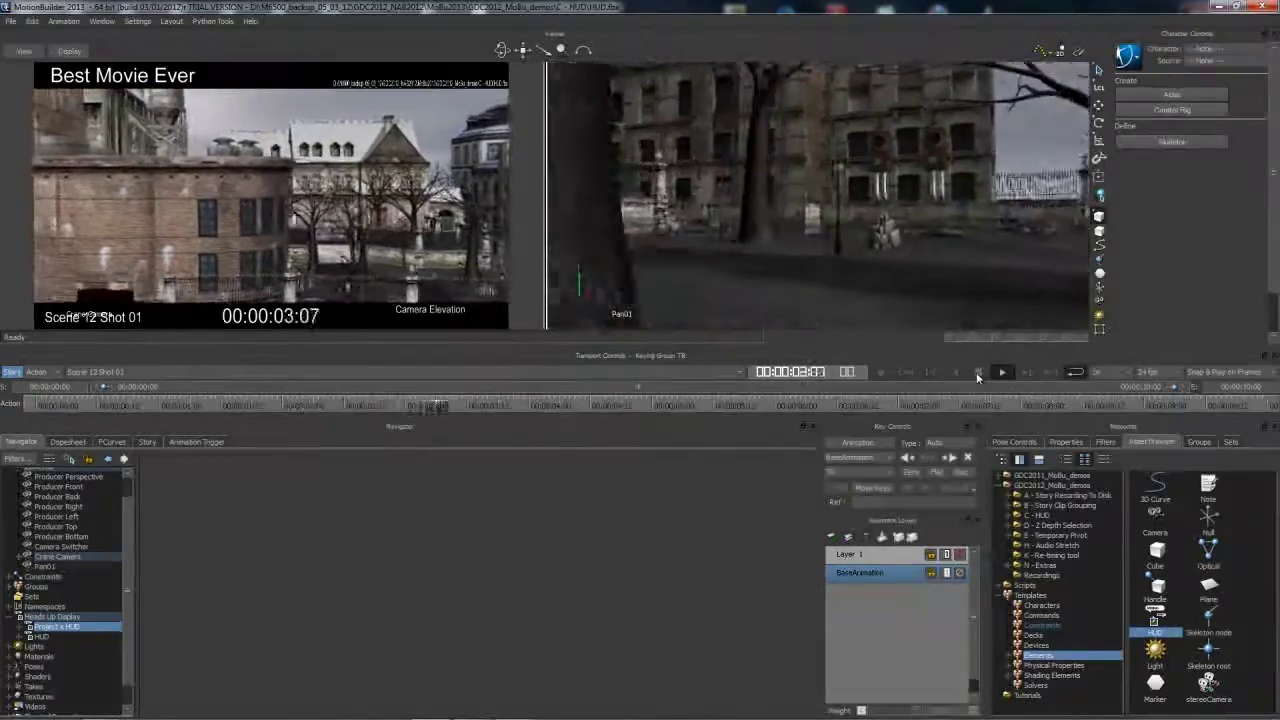
left_click(978, 372)
left_click(907, 372)
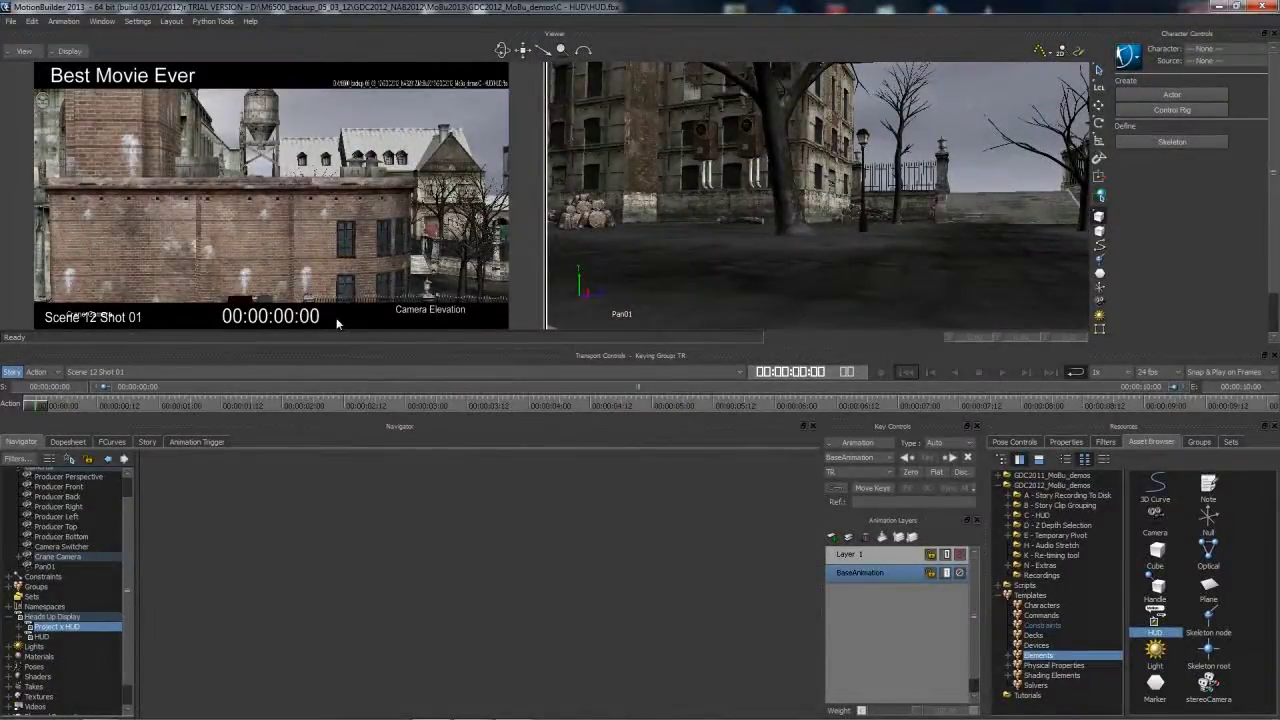
Attach the HUD named HUD to the Pan01 camera
left_click(43, 637)
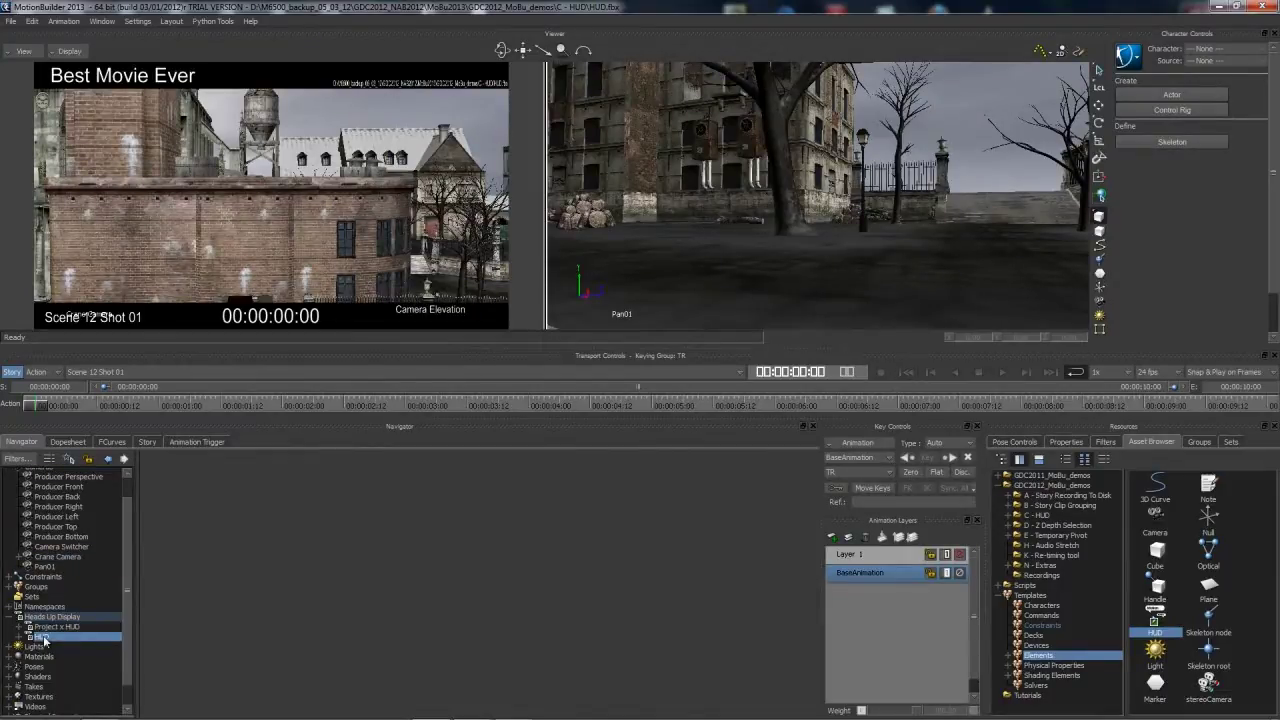
left_click_drag(45, 638, 82, 574)
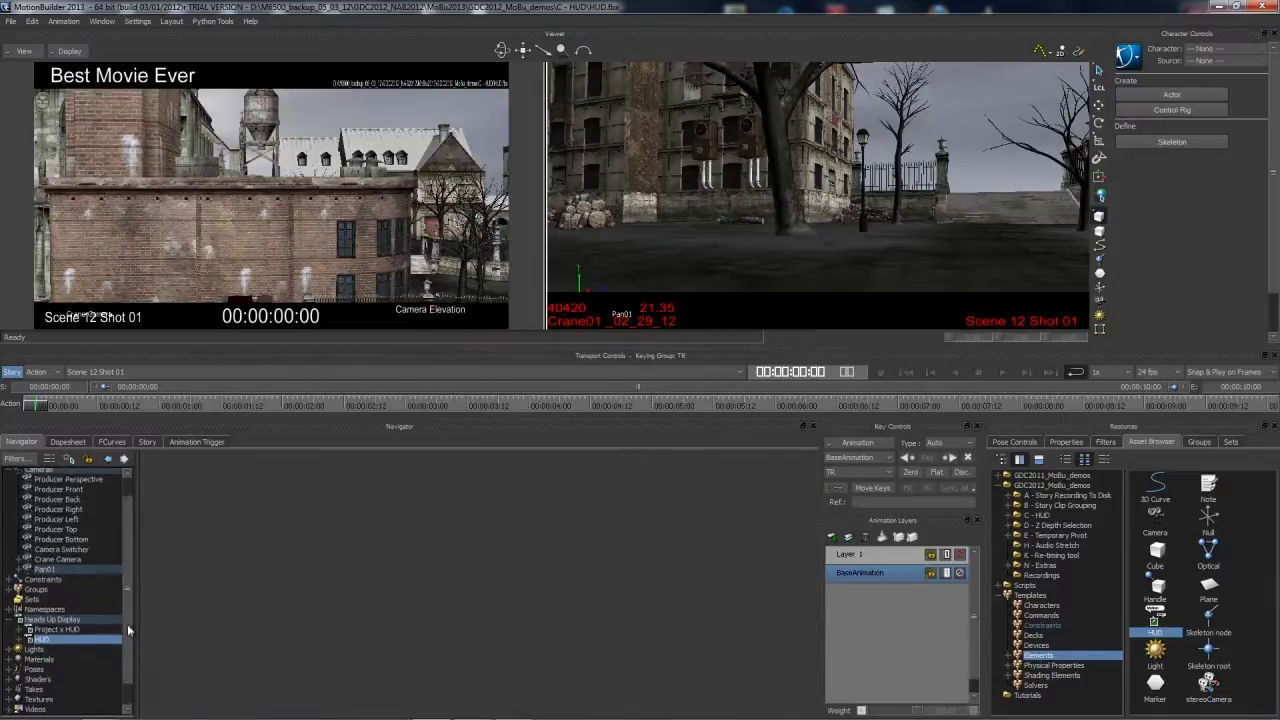
Expand the Crane Camera in the scene tree and show its properties to examine the custom Camera Elevation property
left_click(18, 560)
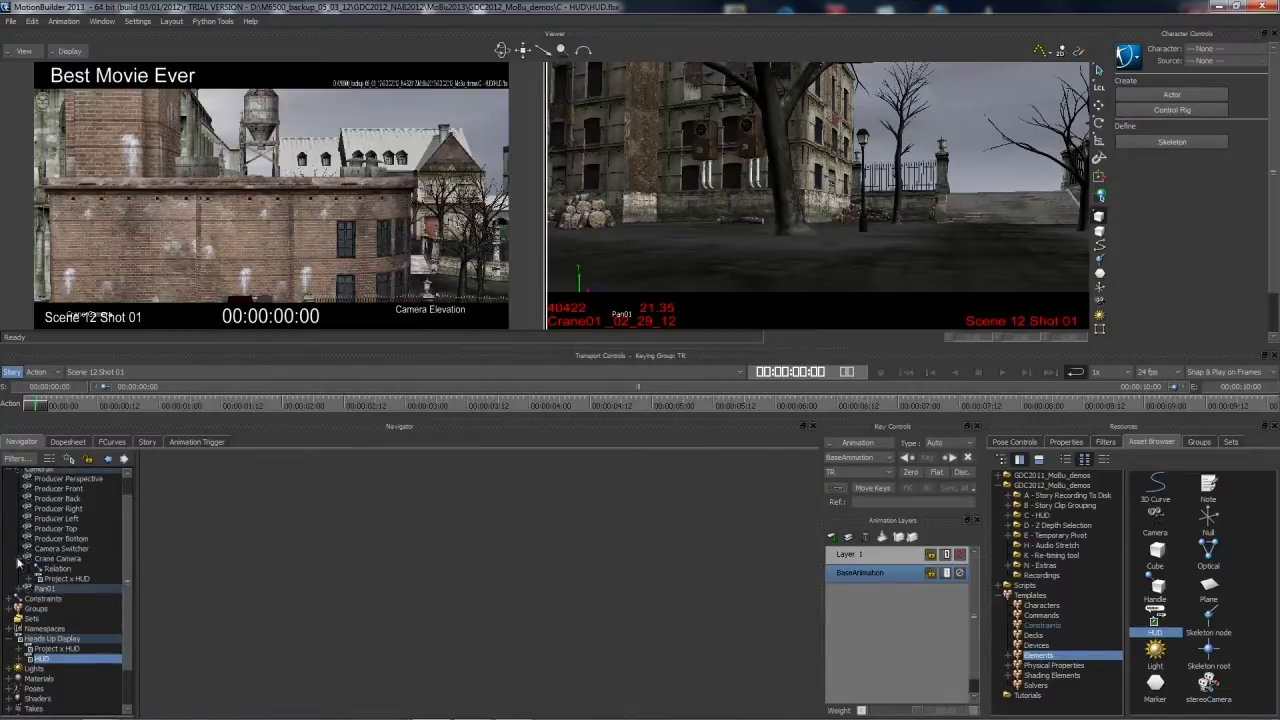
left_click(71, 548)
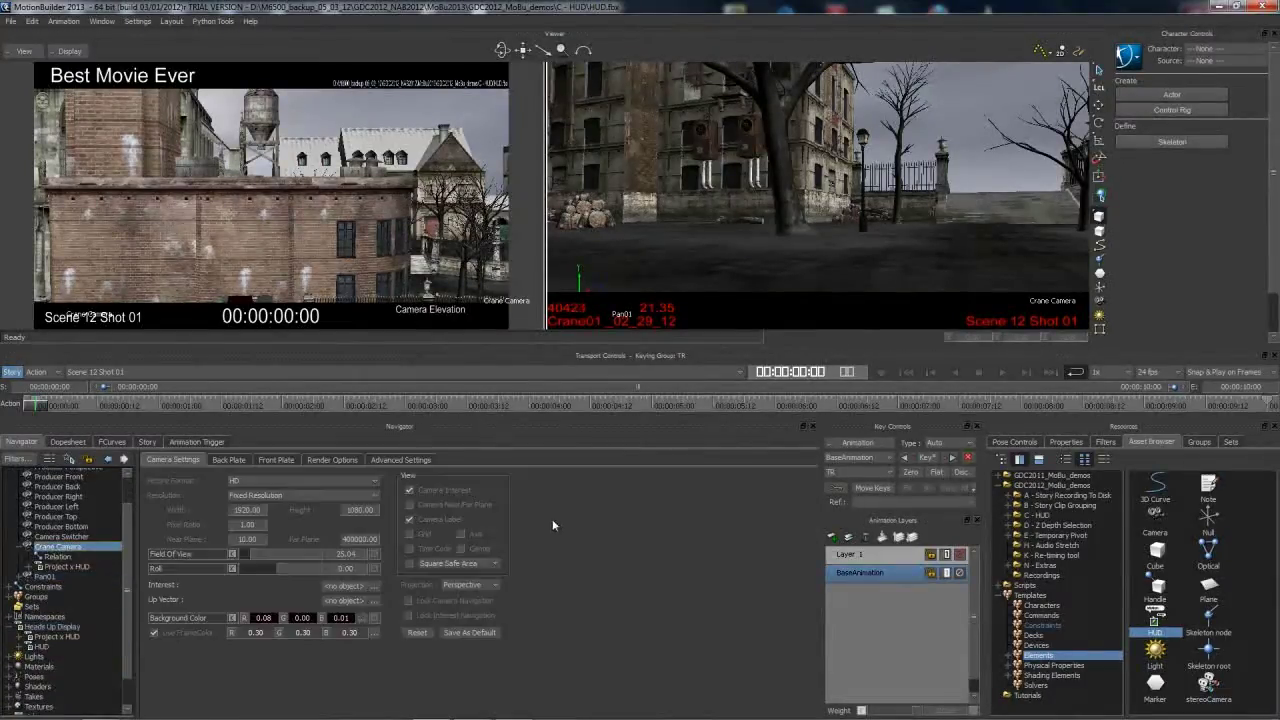
left_click(1066, 441)
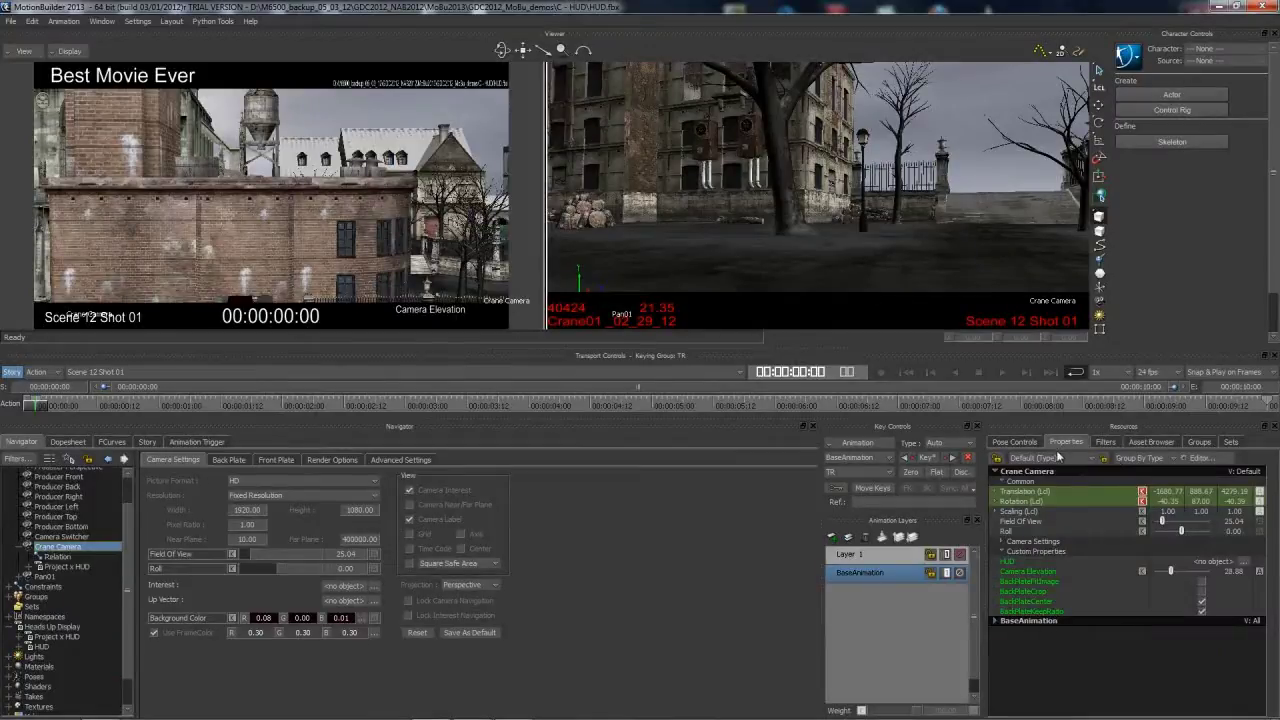
scroll(24, 600, "down", 2)
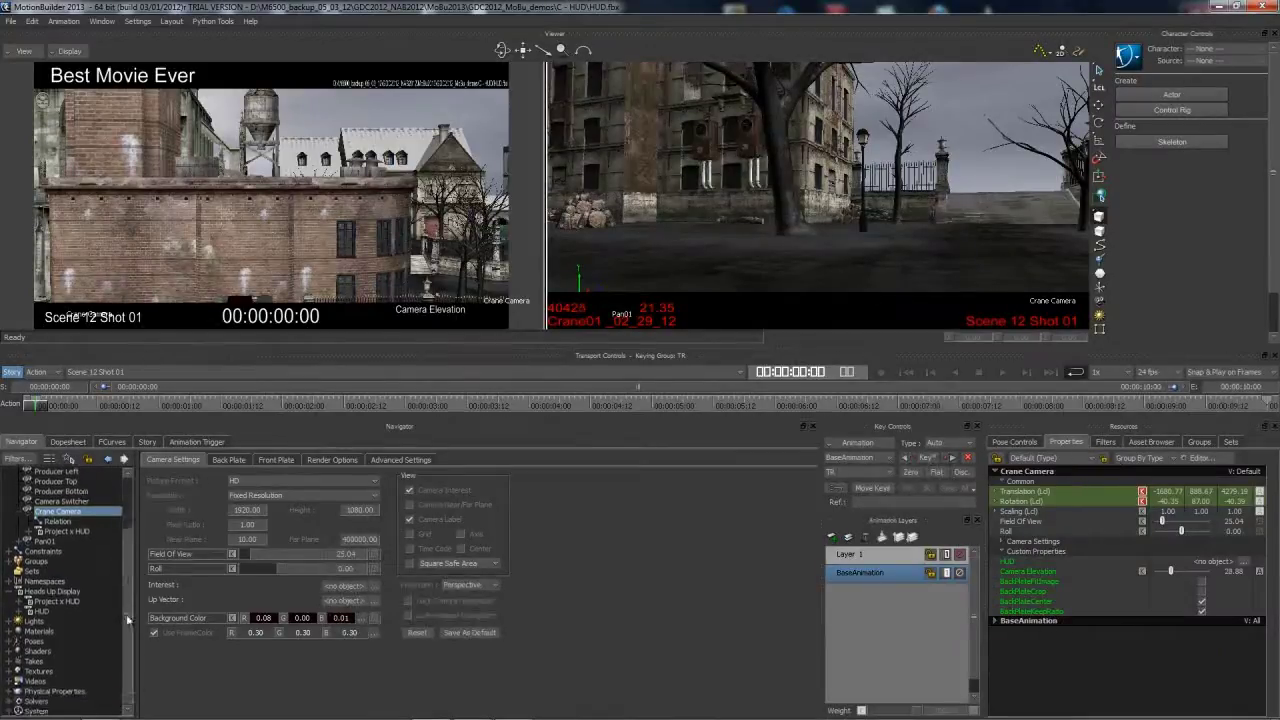
Create a property reference from the Crane Camera's Camera Elevation property to Project x HUD's Camera Elevation element, and play the take to check it
left_click(28, 600)
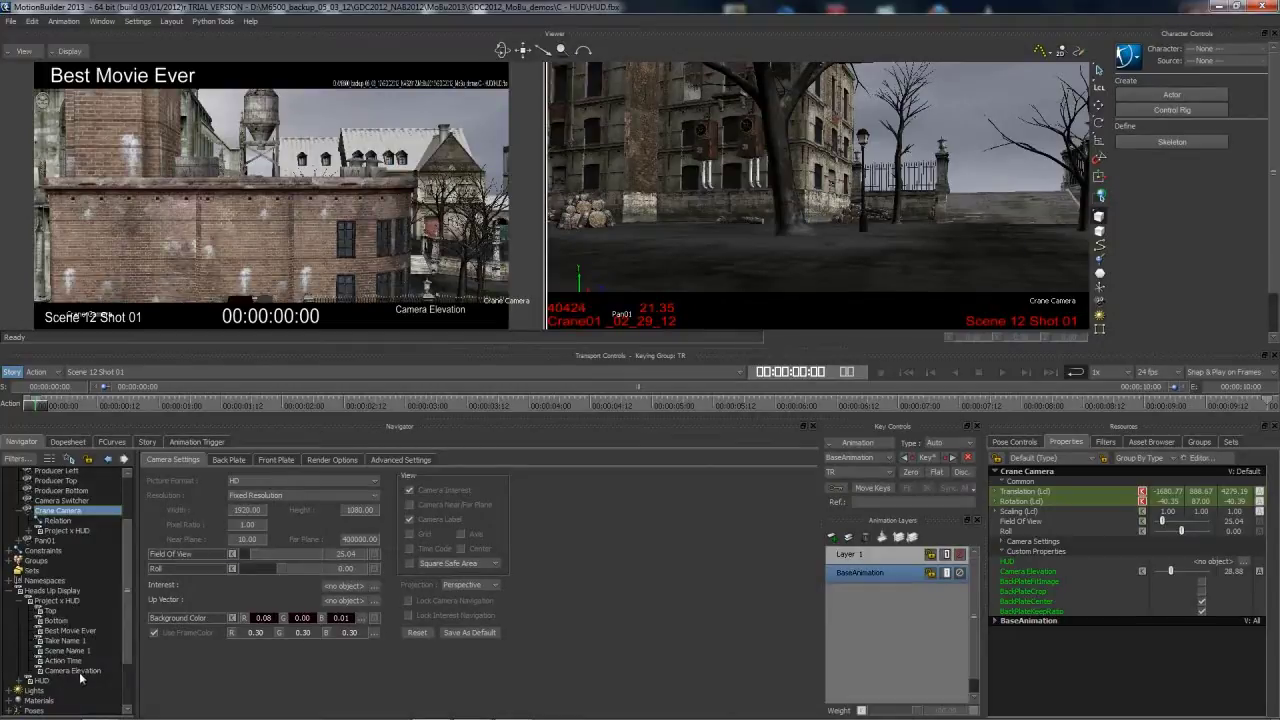
left_click(1043, 575)
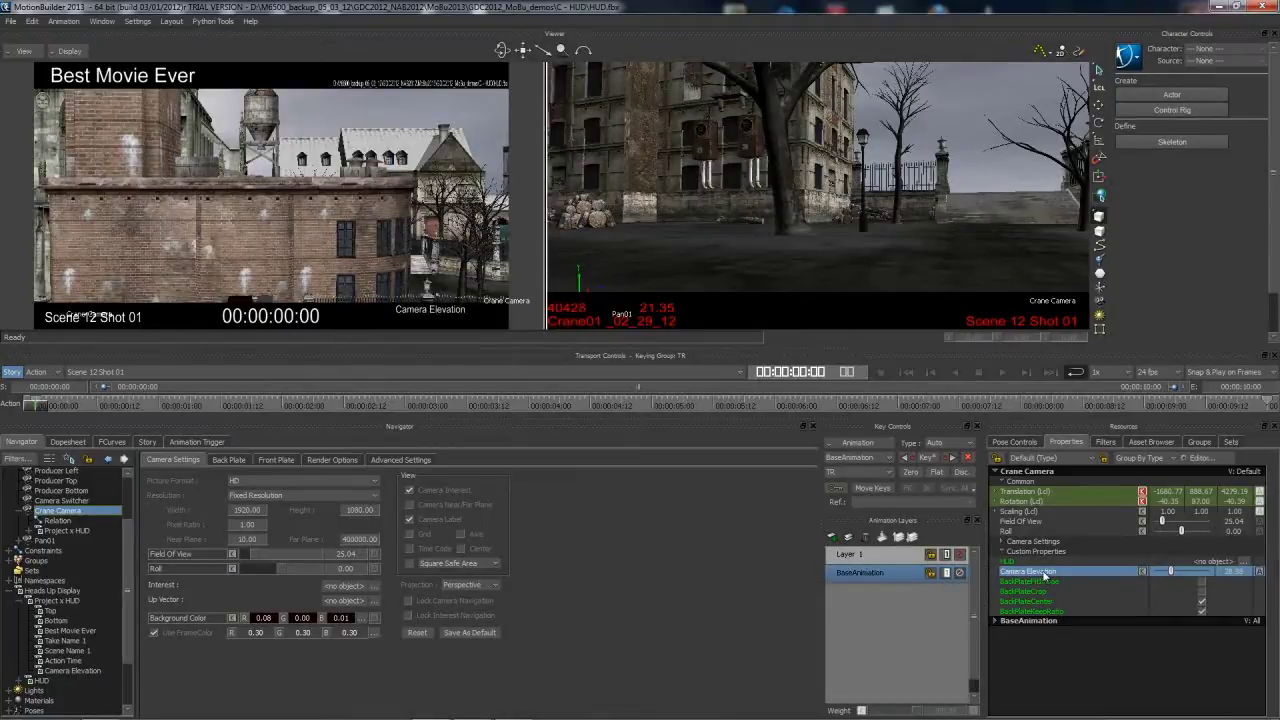
left_click_drag(1043, 575, 104, 670)
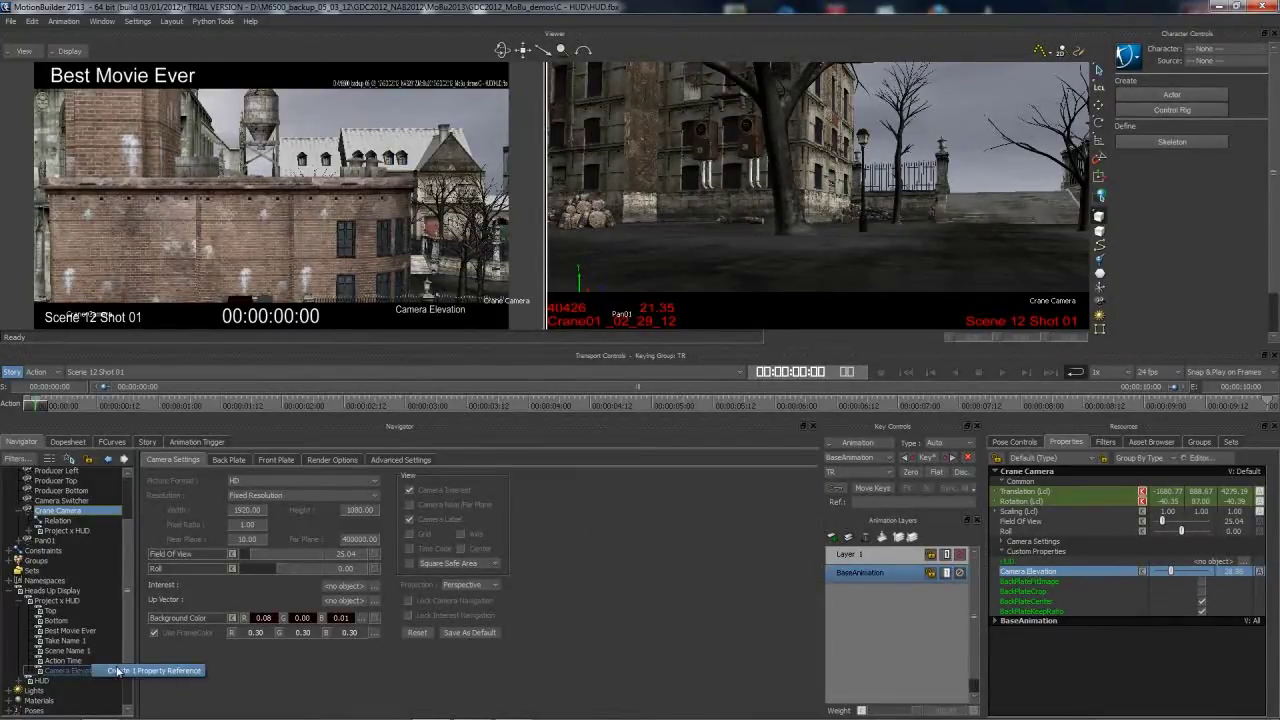
left_click(140, 670)
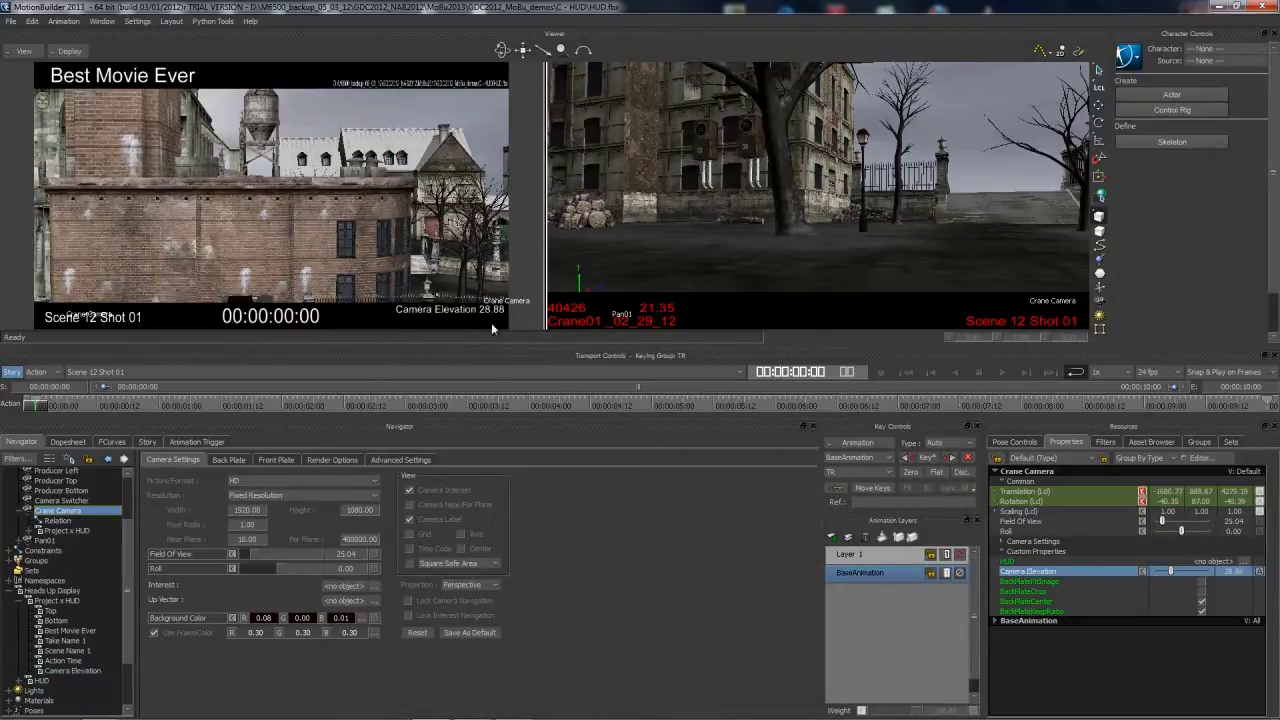
left_click(1001, 372)
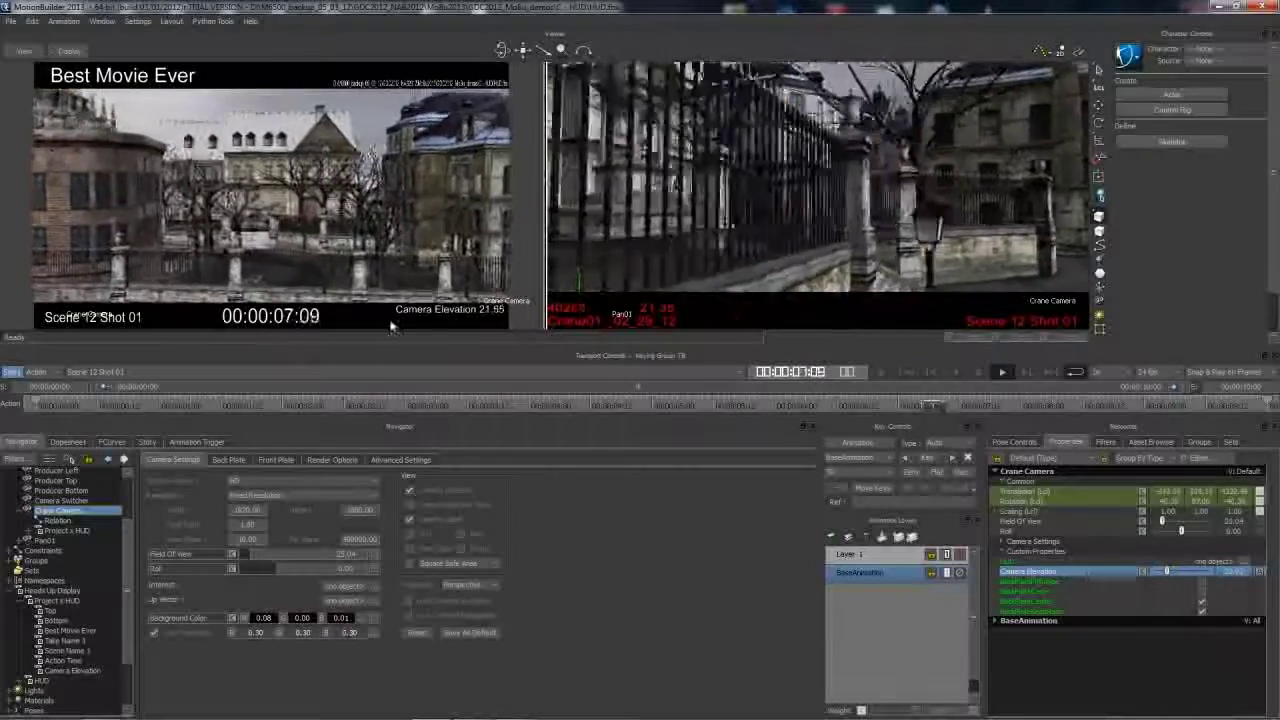
left_click(979, 372)
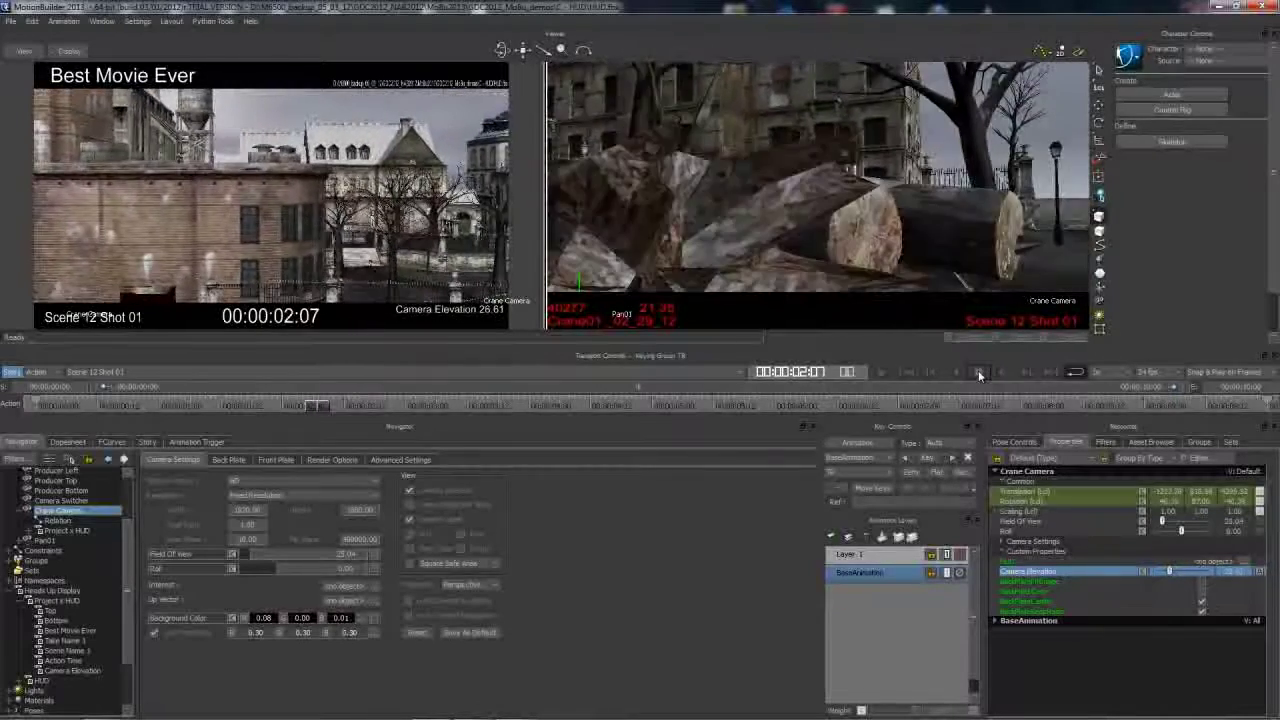
Open the Pepe_kicks scene from the K - Re-timing tool folder with all its takes
left_click(1160, 442)
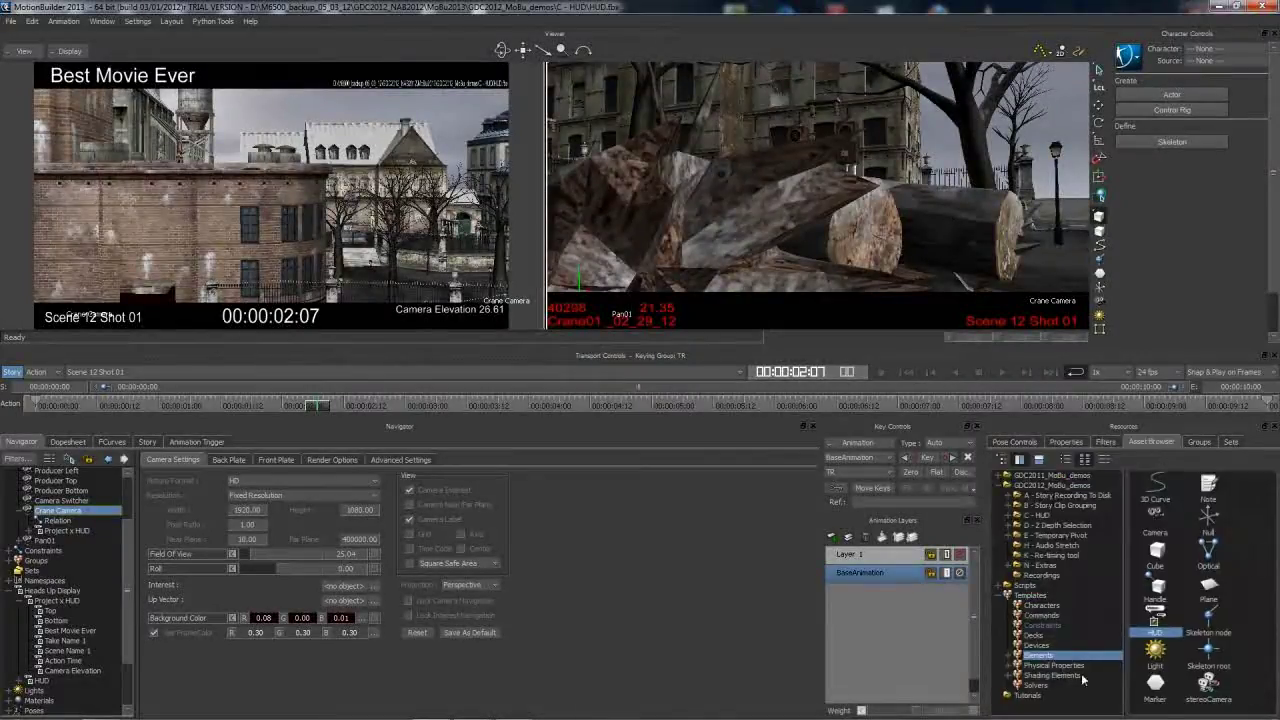
left_click(1050, 555)
left_click_drag(1155, 484, 312, 203)
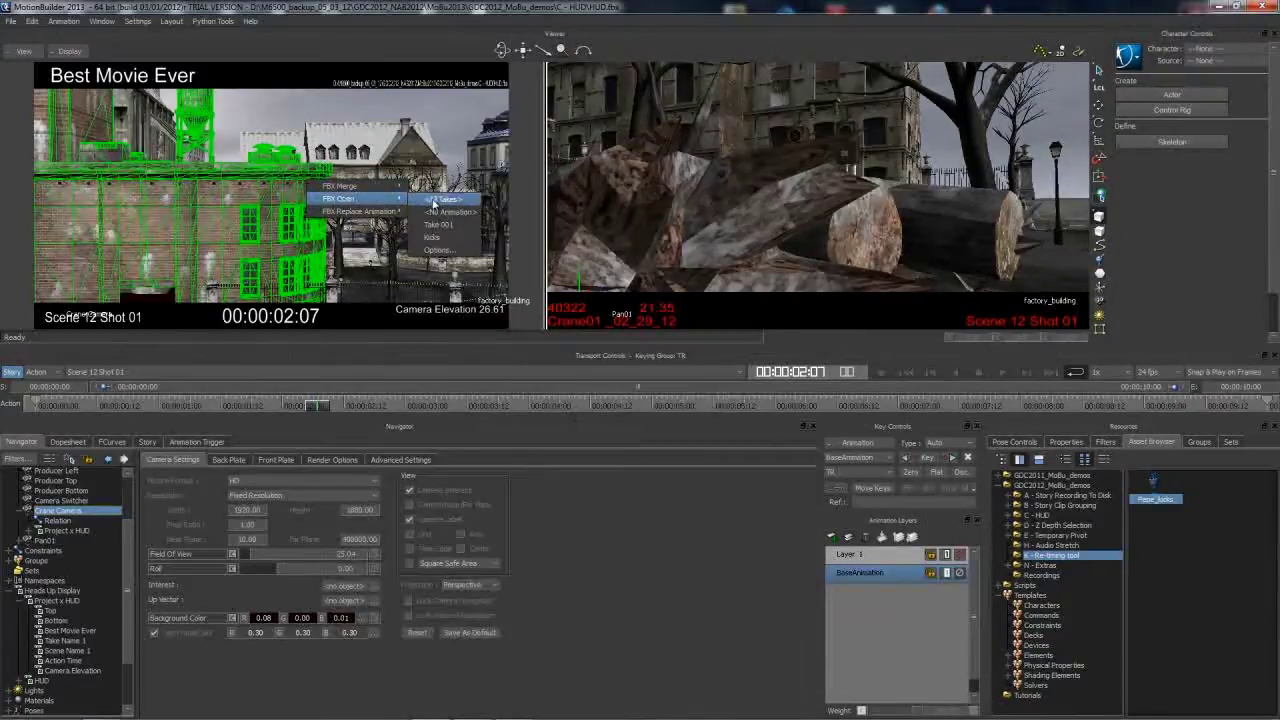
left_click(340, 198)
left_click(644, 404)
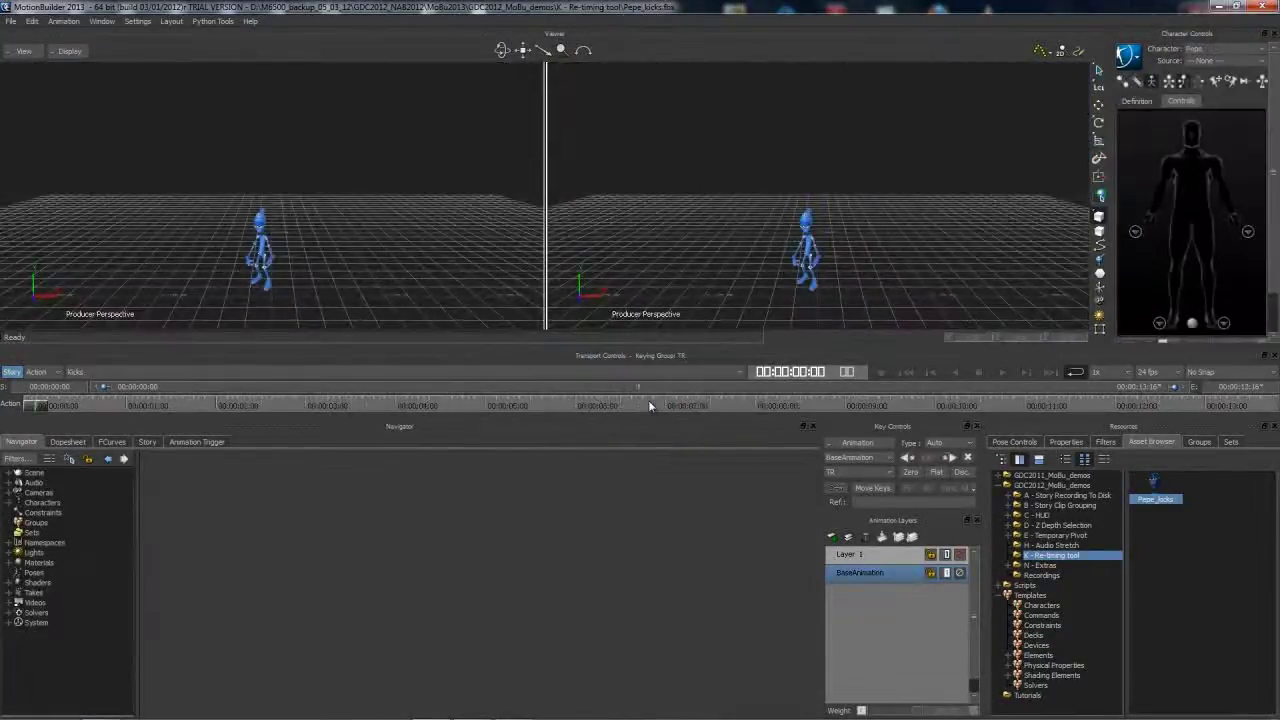
Show the scene in a single viewer pane, move in on the character, and switch the display to X-Ray mode
left_click(24, 50)
mouse_move(60, 68)
left_click(195, 94)
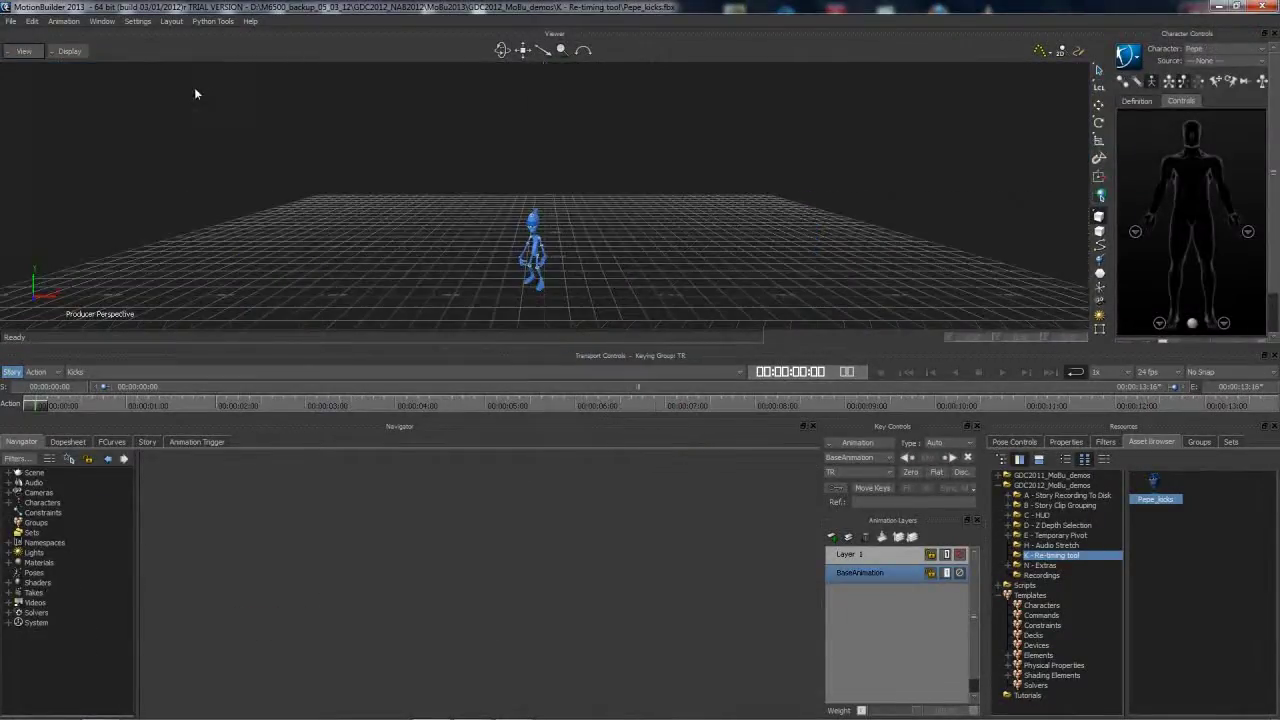
left_click(1002, 371)
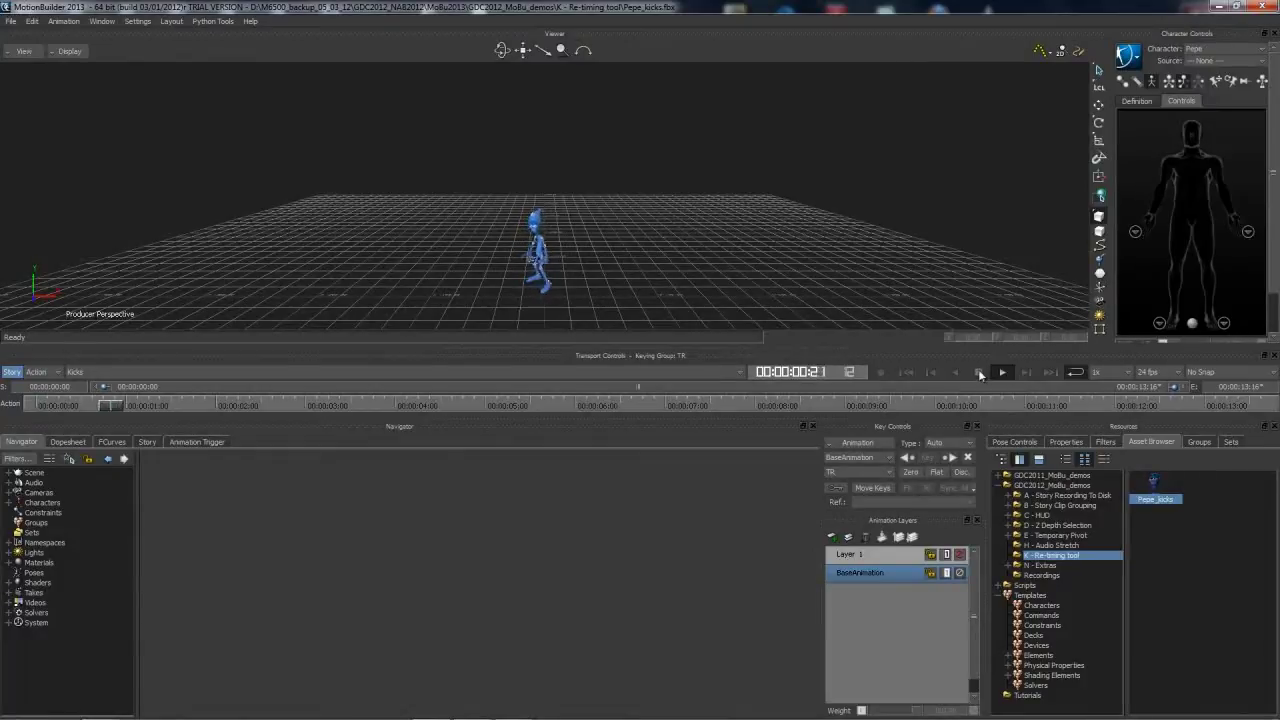
left_click(978, 371)
left_click_drag(571, 243, 677, 237)
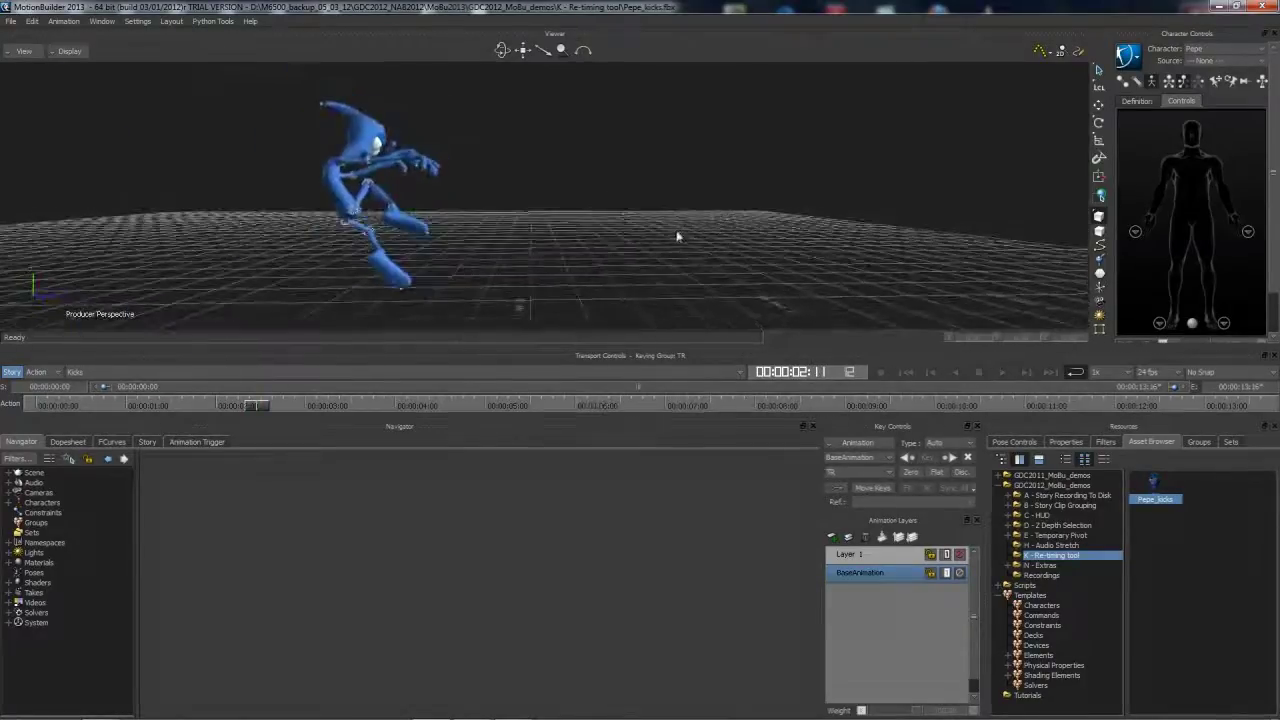
key("ctrl+a")
key("ctrl+a")
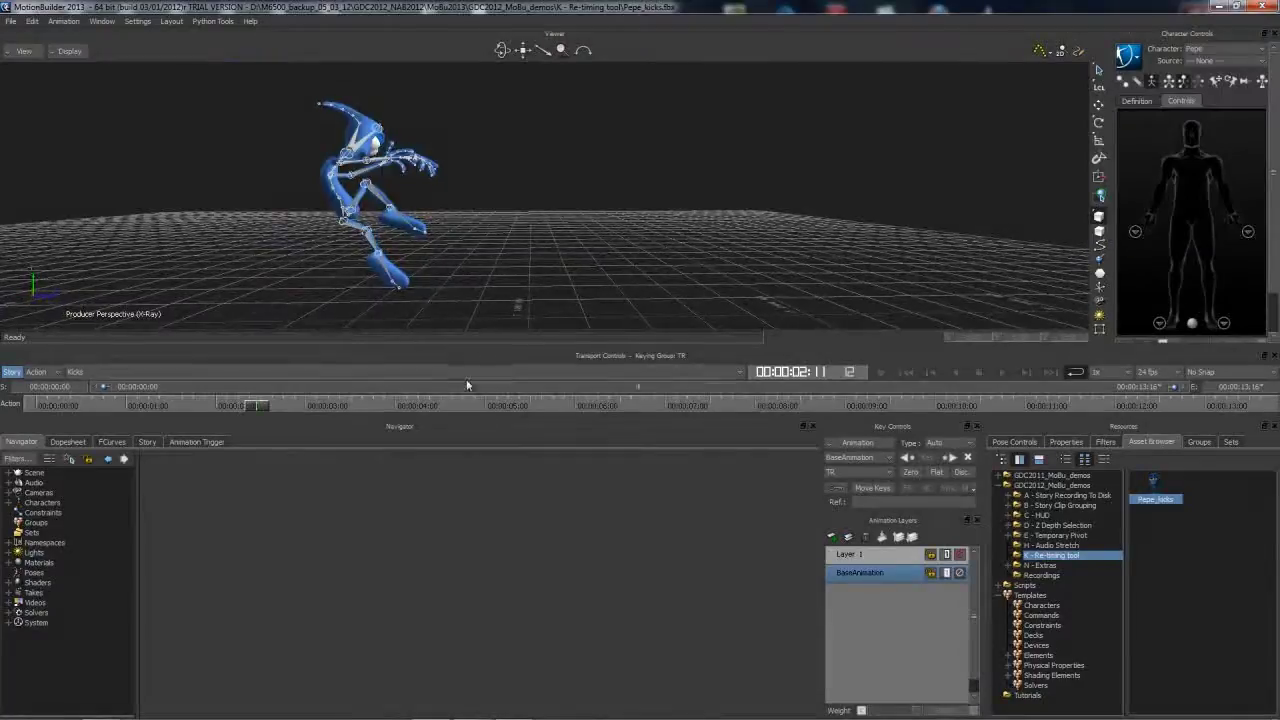
Play the Kicks take to review the character's motion, and return to the start
left_click_drag(256, 405, 567, 406)
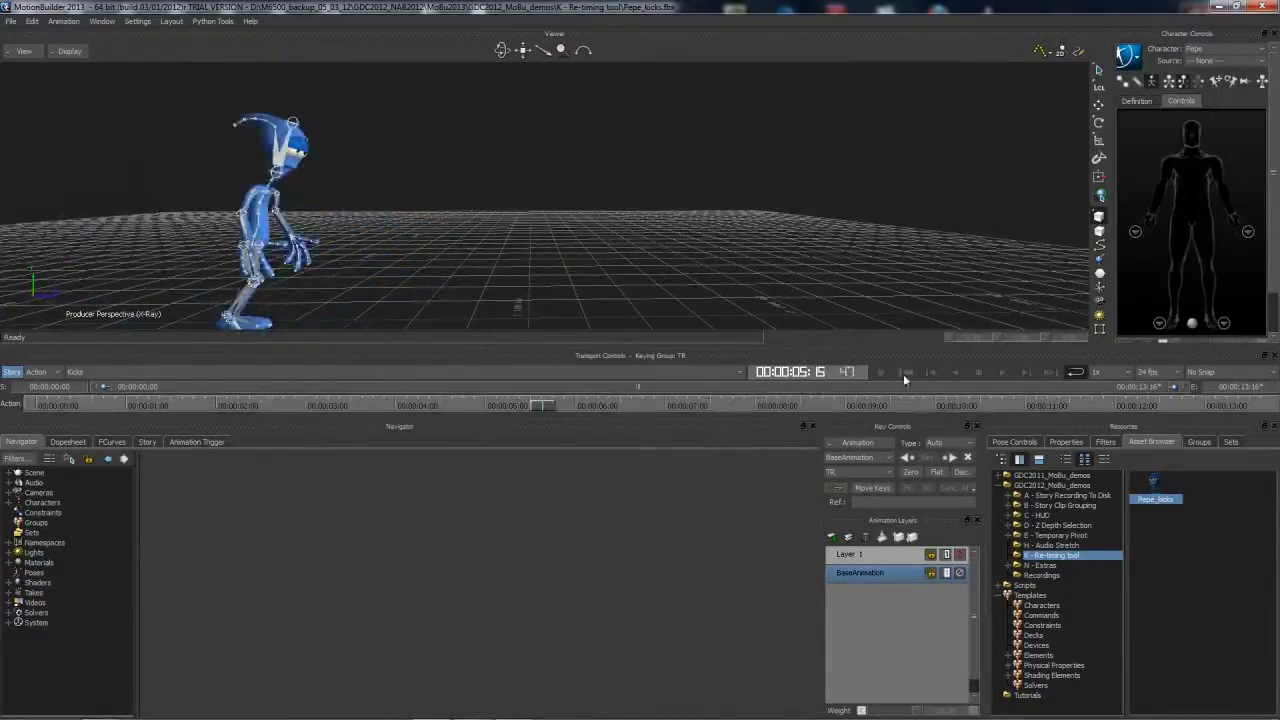
left_click(905, 371)
left_click(1001, 373)
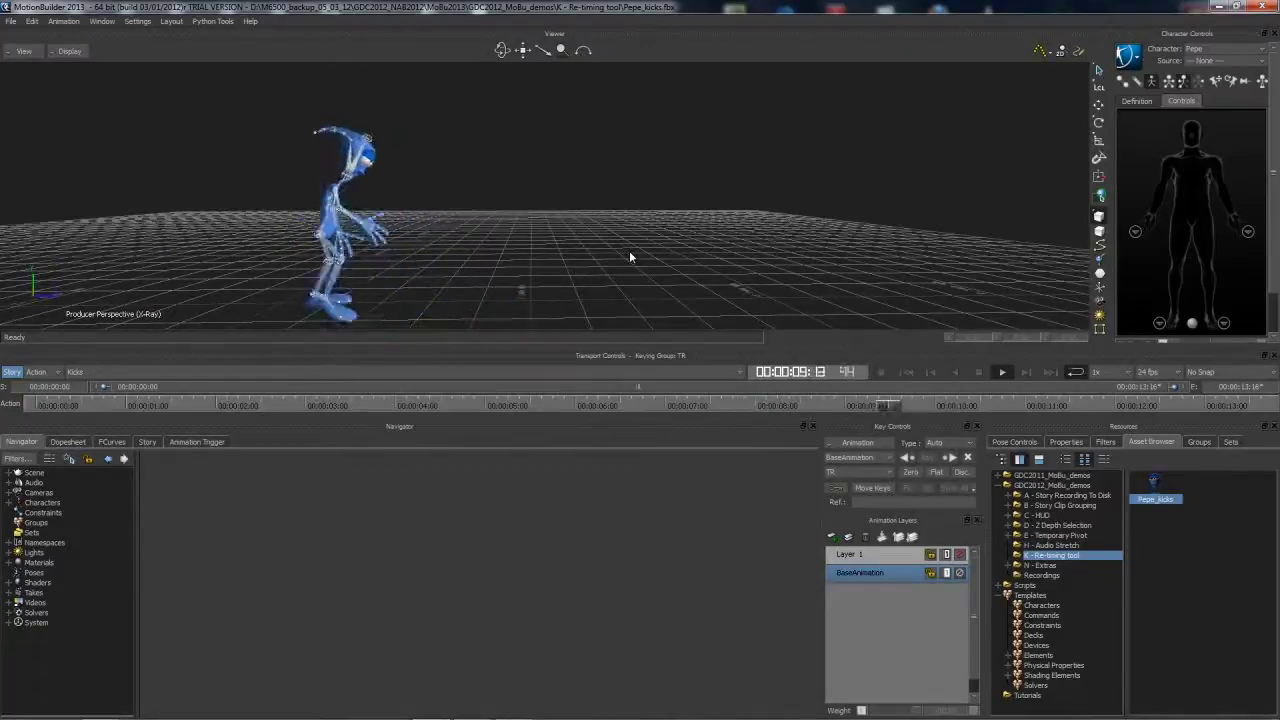
left_click(978, 371)
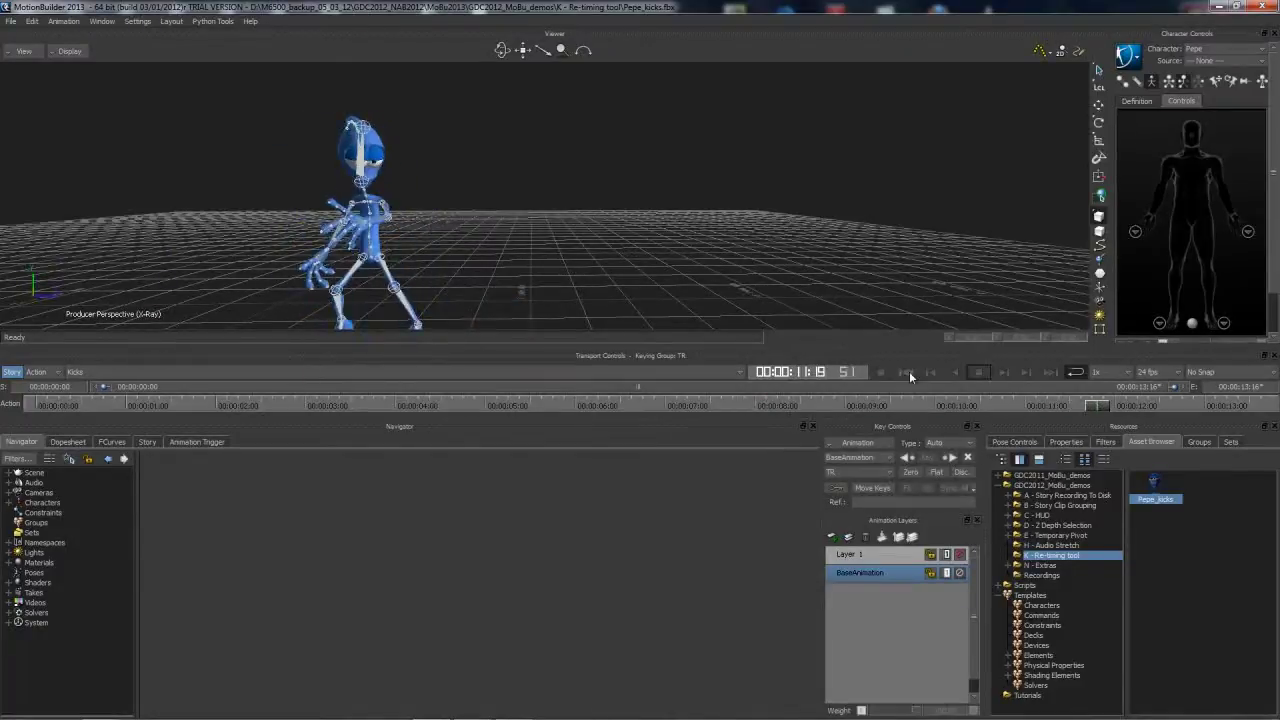
left_click(909, 371)
left_click_drag(469, 174, 239, 174)
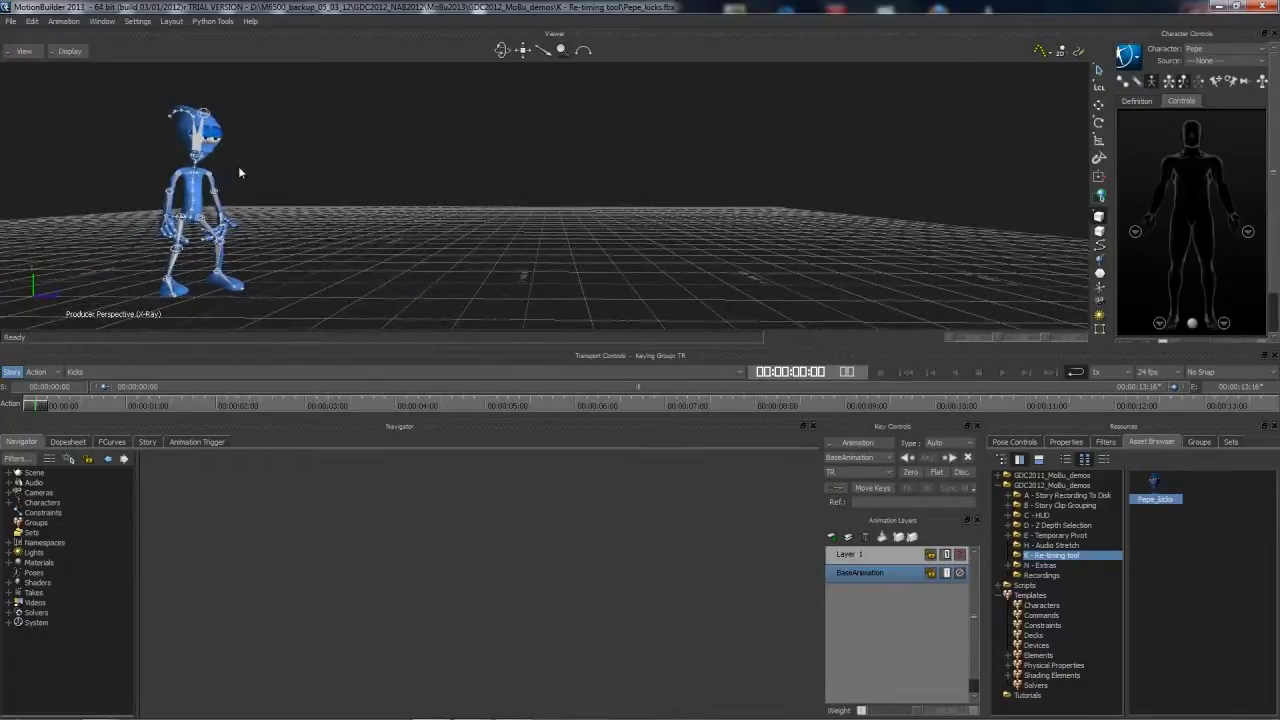
Select the whole Bip01 skeleton hierarchy in the schematic view
key("ctrl+w")
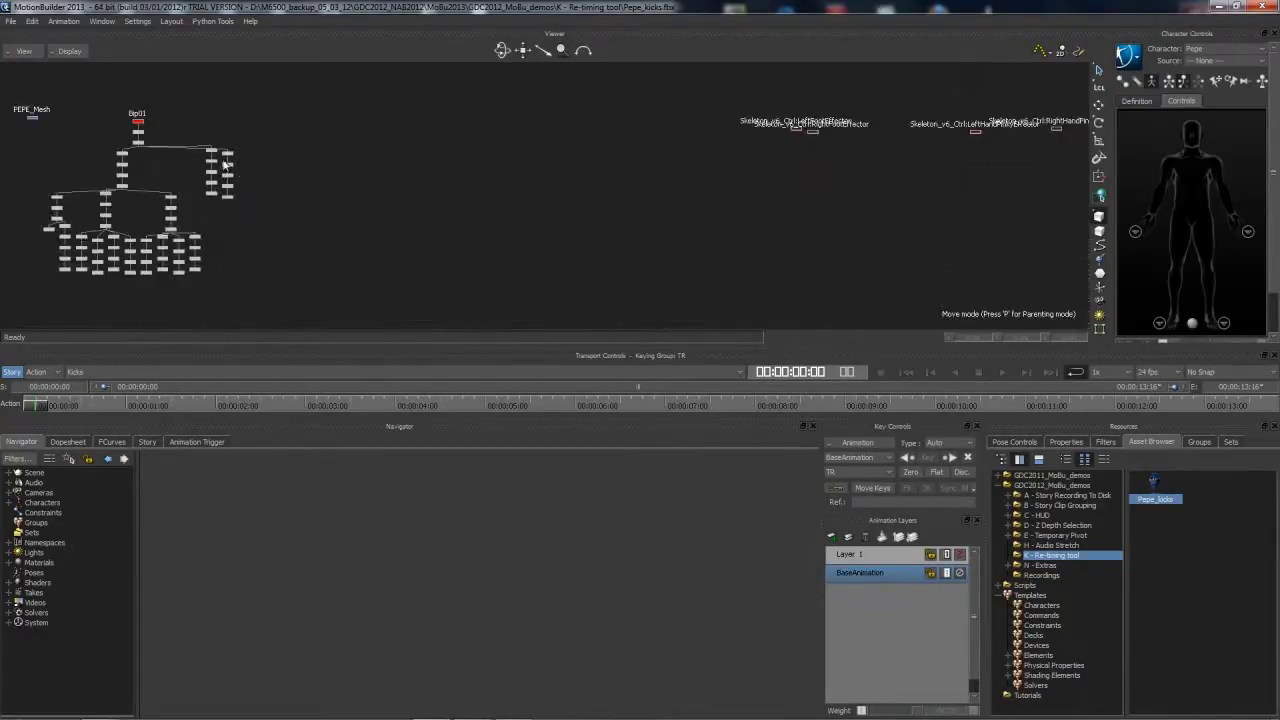
key("a")
left_click_drag(443, 96, 740, 326)
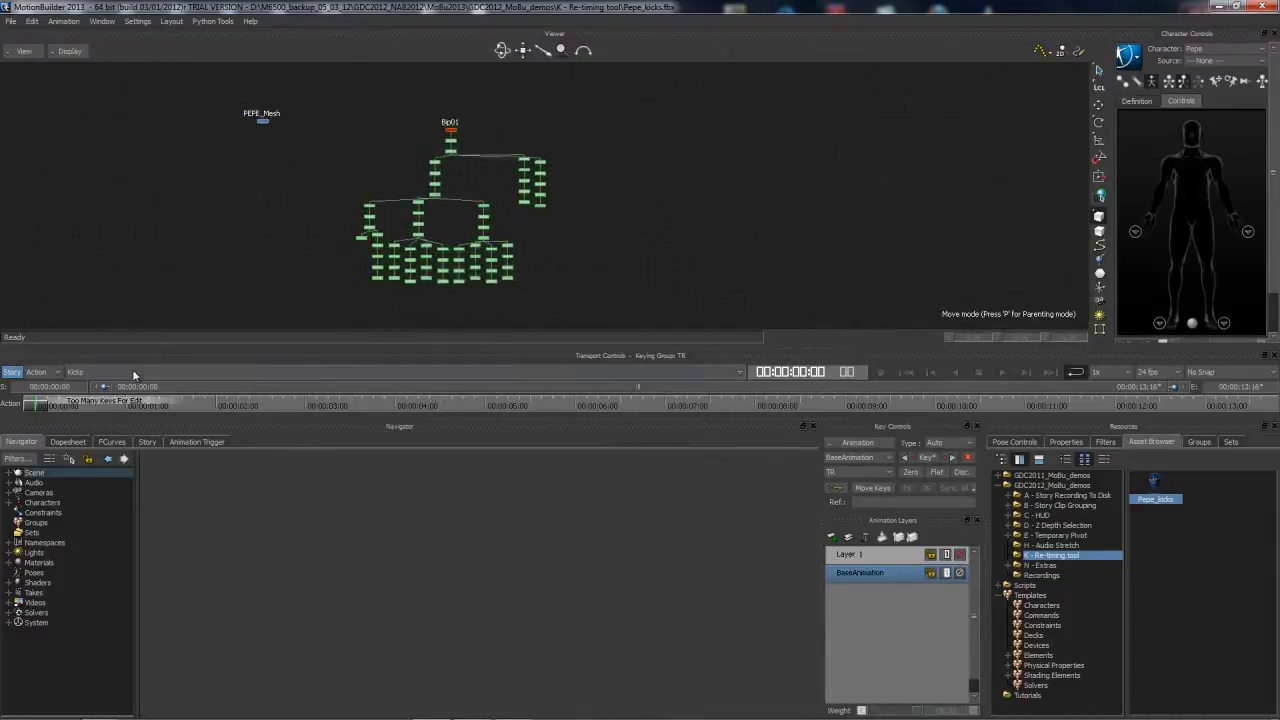
Display and frame the translation and rotation curves of Bip01 and its skeleton nodes, and return to the 3D perspective view
left_click(108, 442)
left_click(46, 517)
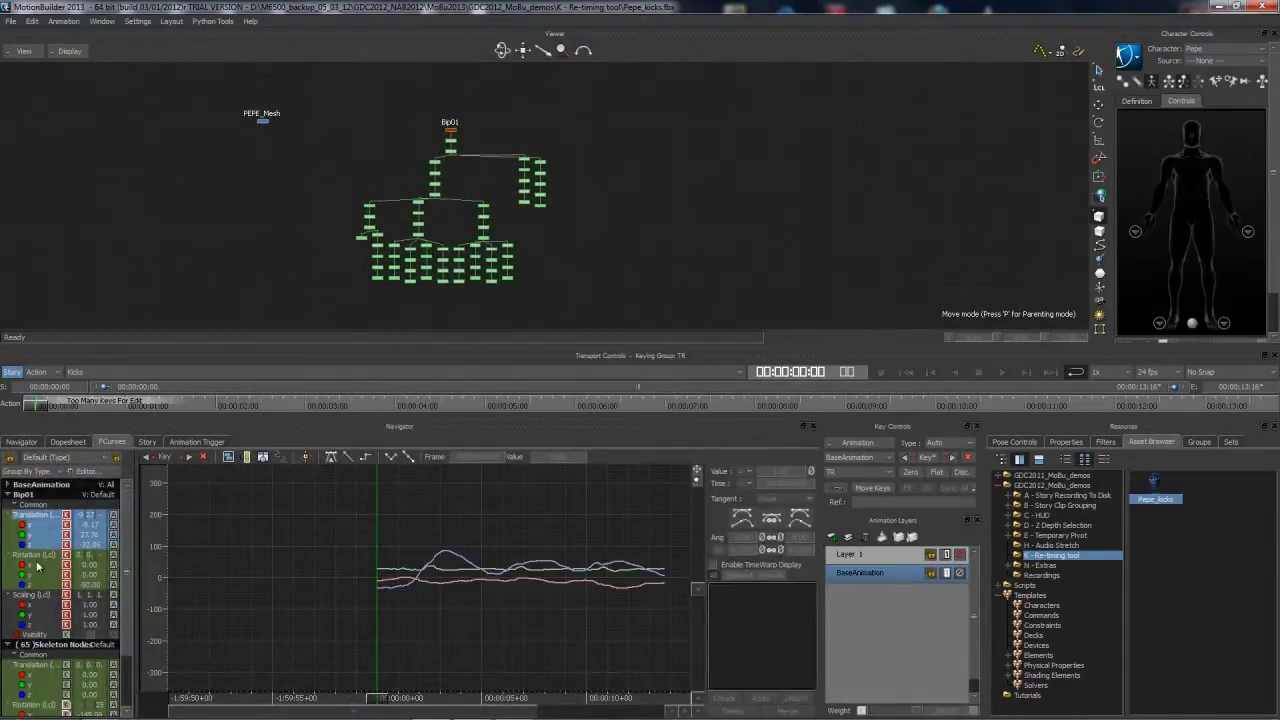
left_click(42, 555)
scroll(122, 604, "down", 2)
left_click(46, 596)
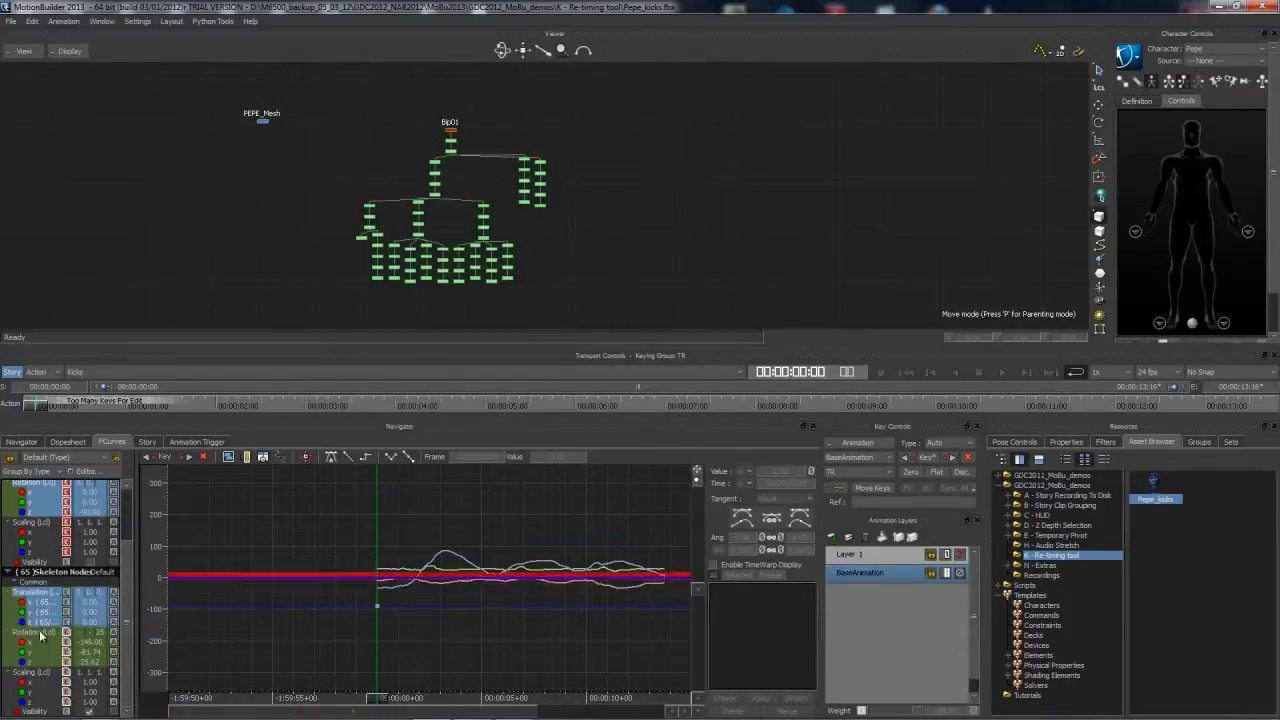
left_click(42, 632)
key("a")
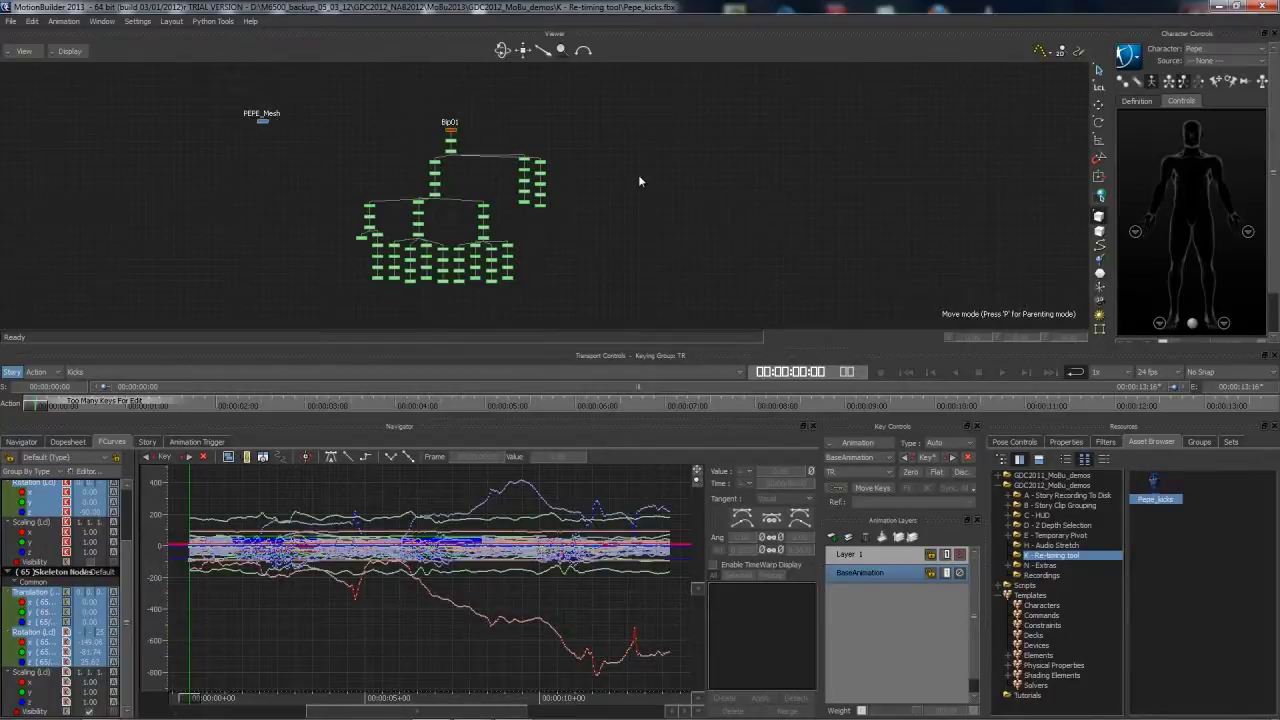
key("ctrl+w")
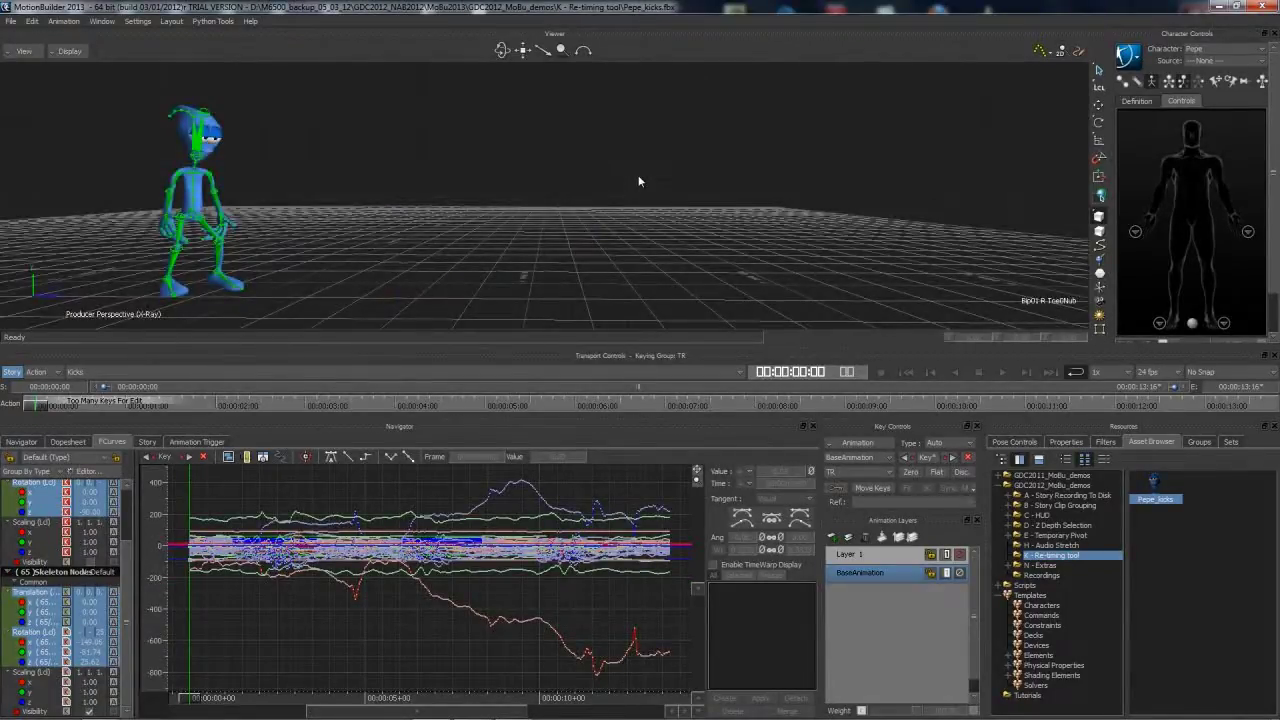
Activate the curve retiming tool and add a retime marker at 00:00:02:06, where the first kick begins
left_click(305, 456)
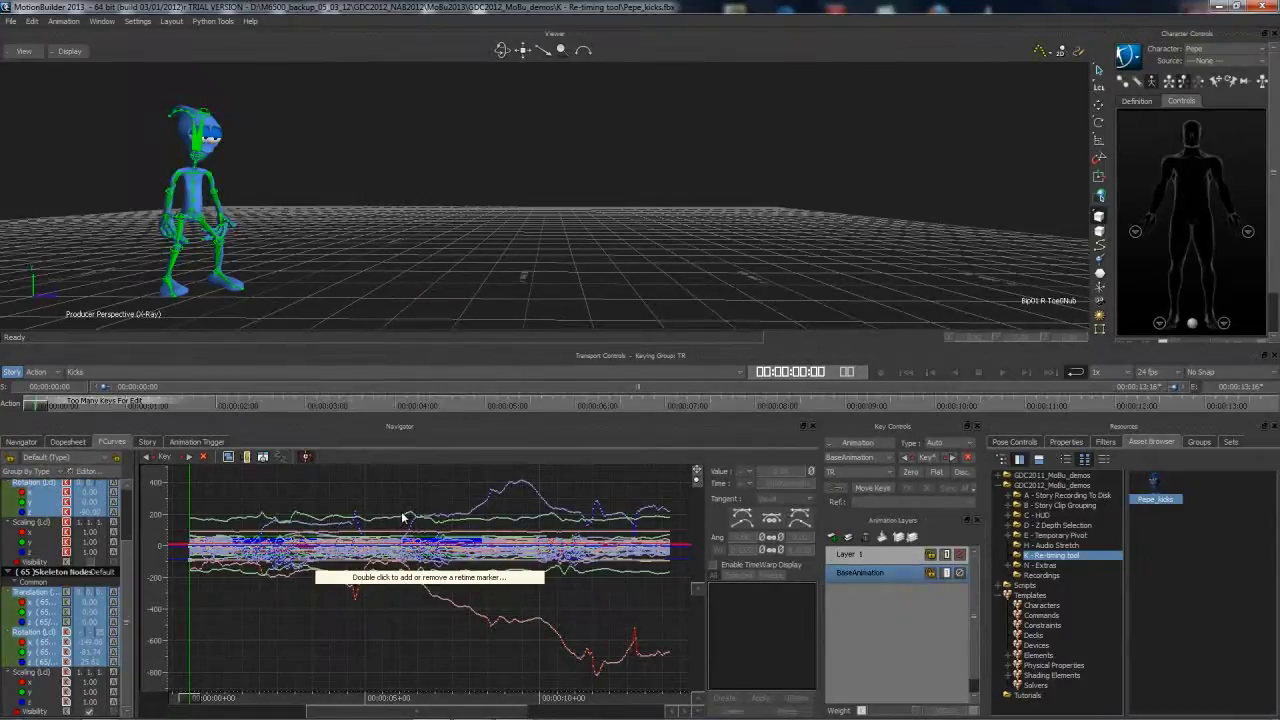
left_click_drag(393, 523, 603, 530, "ctrl")
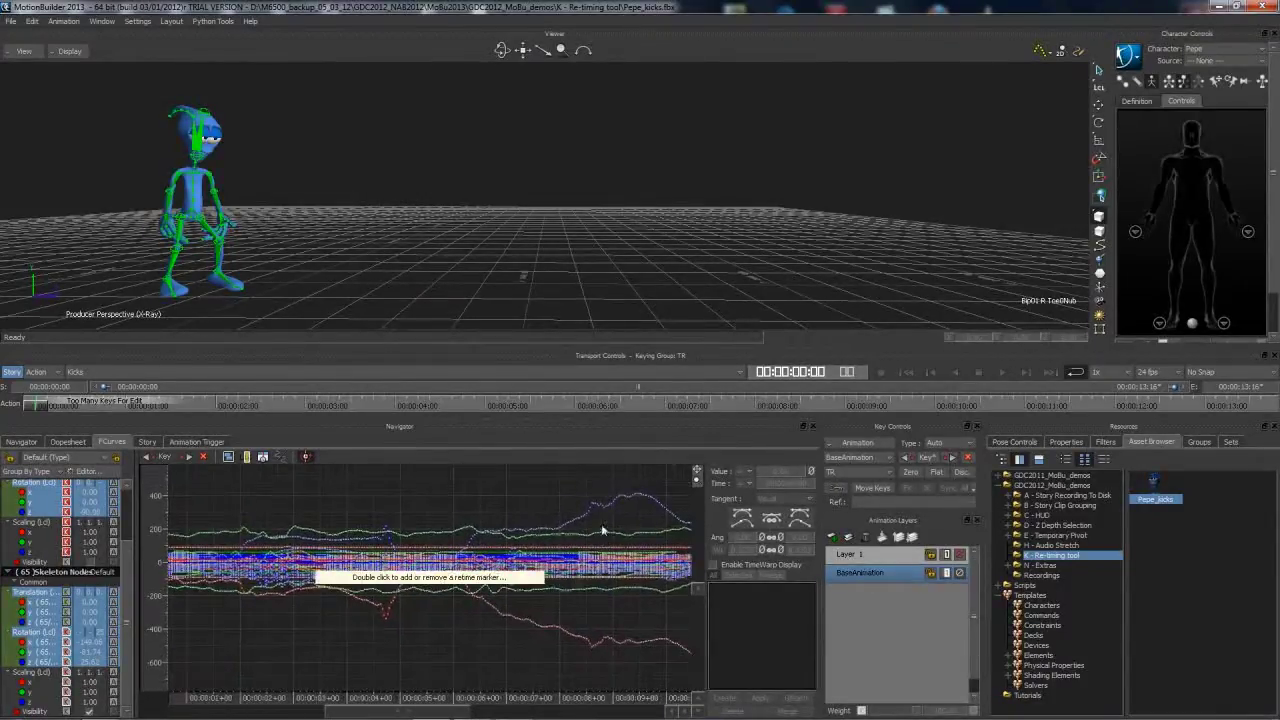
left_click_drag(45, 404, 237, 405)
left_click_drag(262, 635, 266, 606, "ctrl")
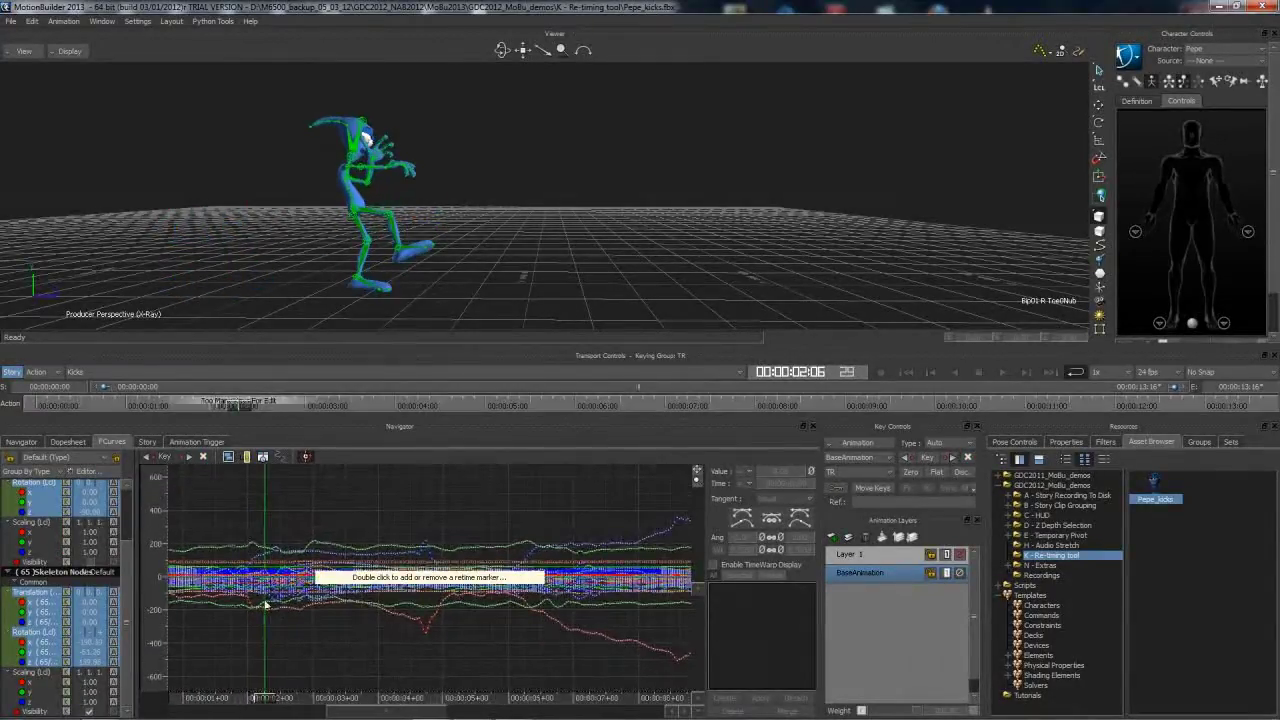
double_click(266, 600)
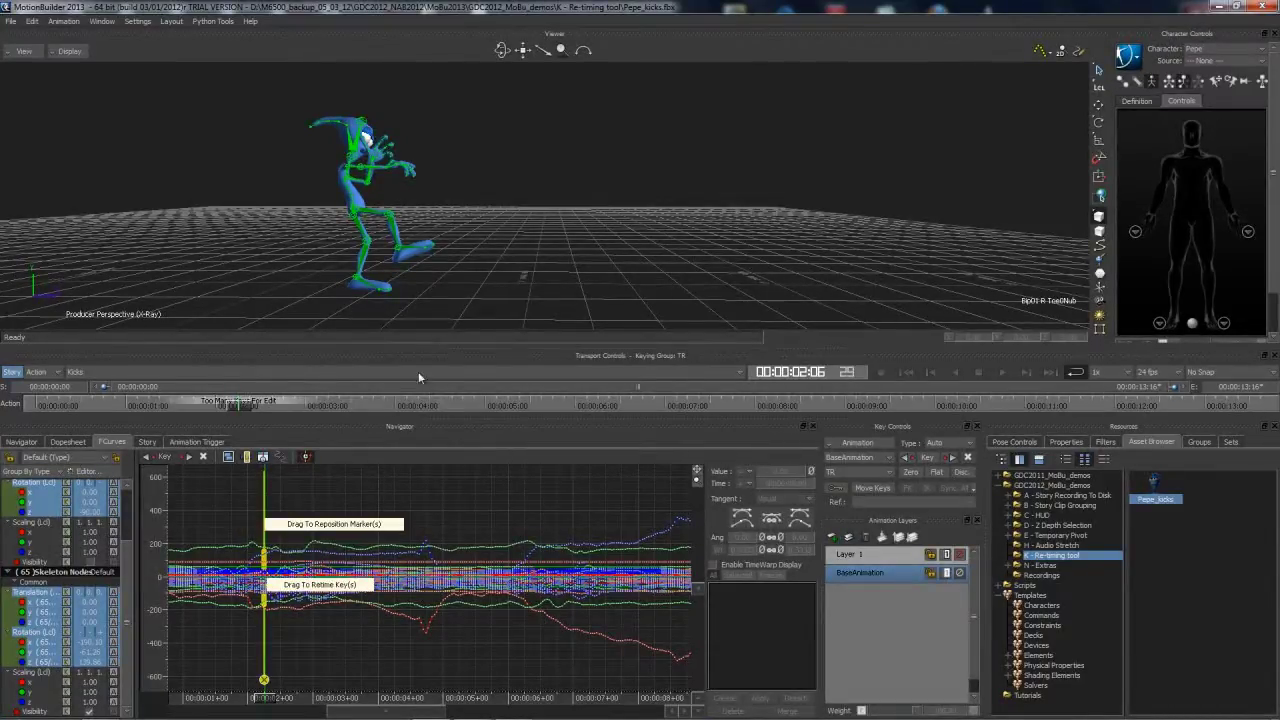
Add two more retime markers, at 00:00:02:19 and 00:00:05:14
left_click_drag(261, 406, 290, 413)
left_click(300, 598)
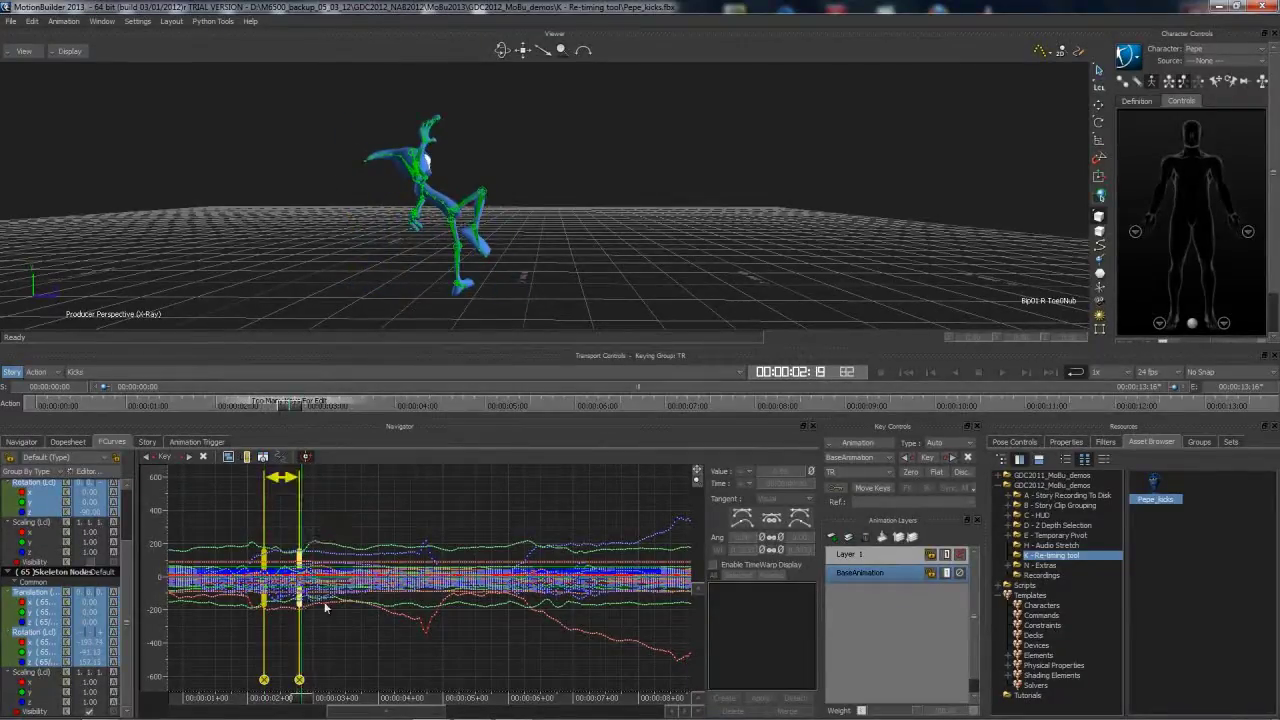
left_click_drag(300, 406, 538, 418)
left_click(481, 576)
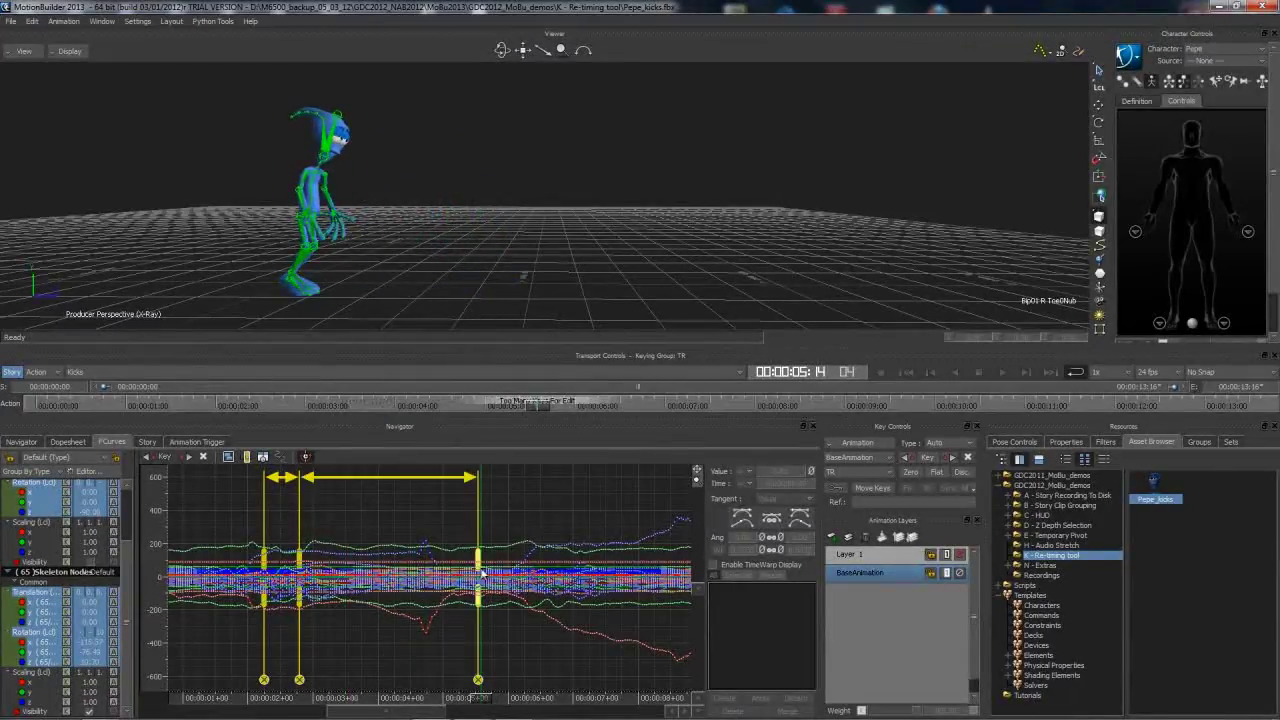
Retime the keys at the middle marker to about 00:00:04:08 and play the take to review the changed kick timing
mouse_move(482, 576)
left_mouse_down("ctrl")
mouse_move(645, 580)
mouse_move(395, 603)
mouse_move(418, 584)
mouse_move(467, 586)
left_mouse_up("ctrl")
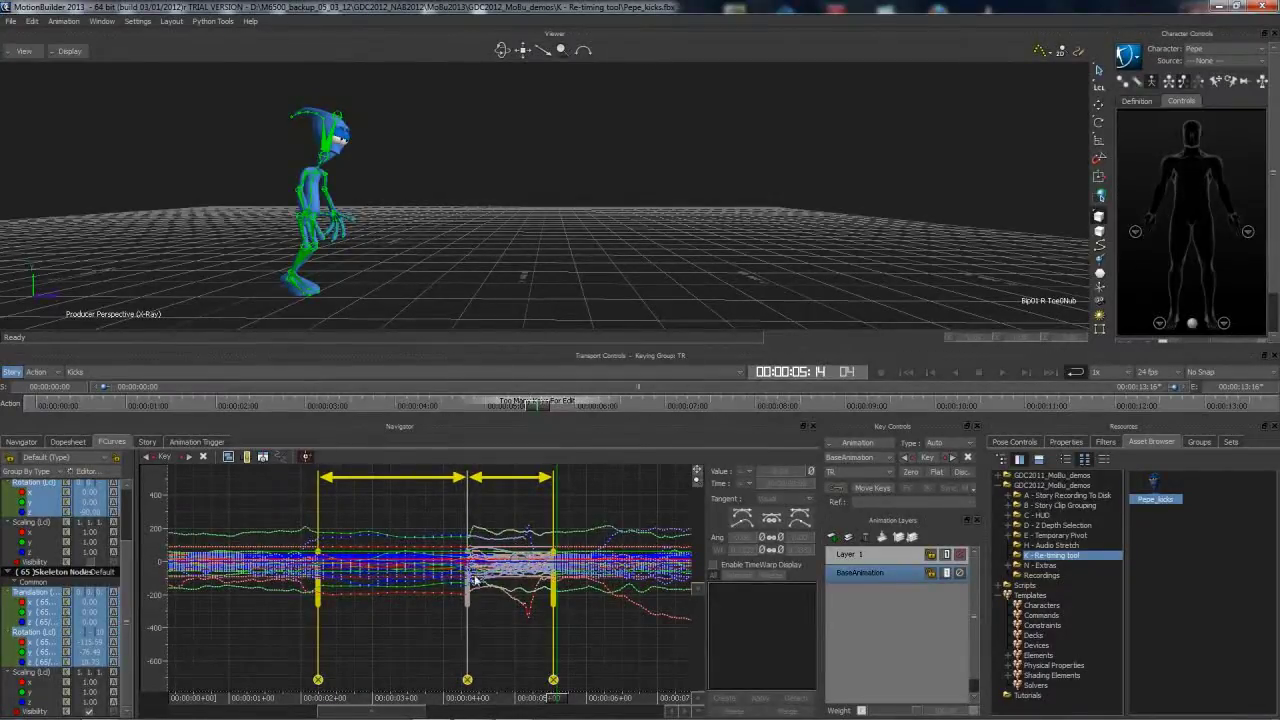
left_click_drag(538, 405, 390, 405)
left_click(906, 373)
left_click(1003, 373)
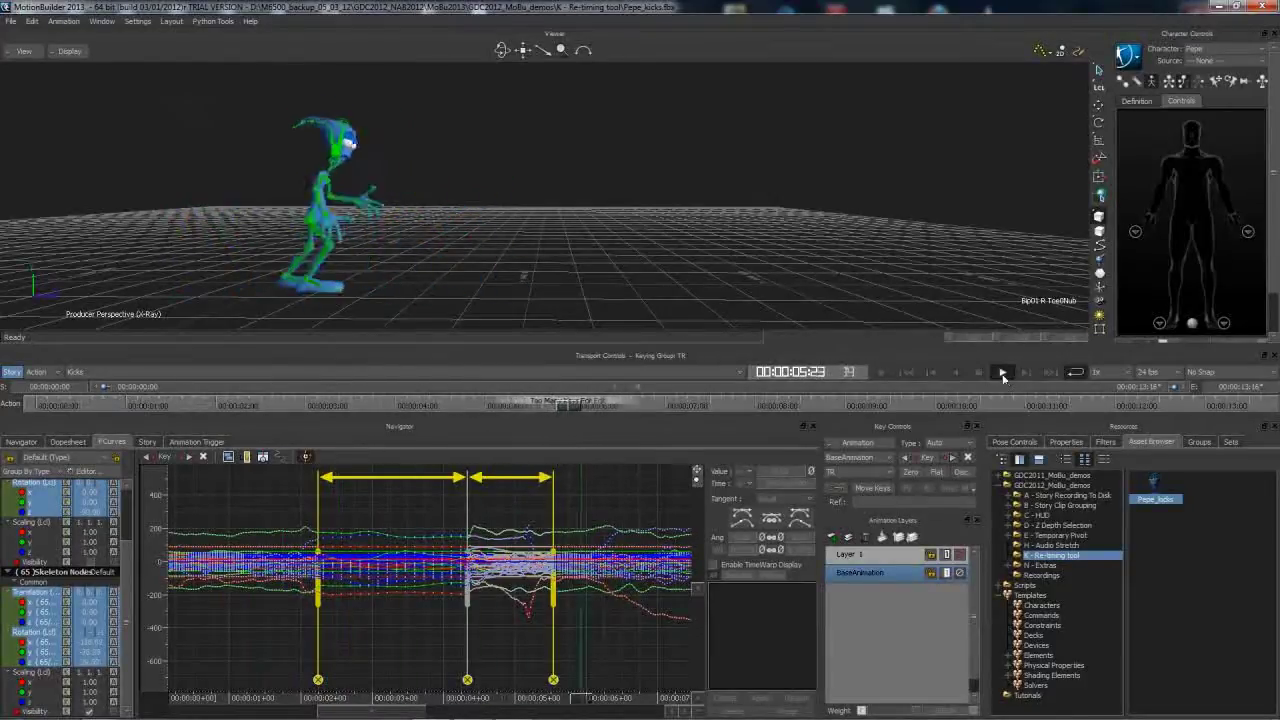
left_click(980, 373)
mouse_move(637, 699)
left_mouse_down()
mouse_move(320, 685)
mouse_move(508, 698)
left_mouse_up()
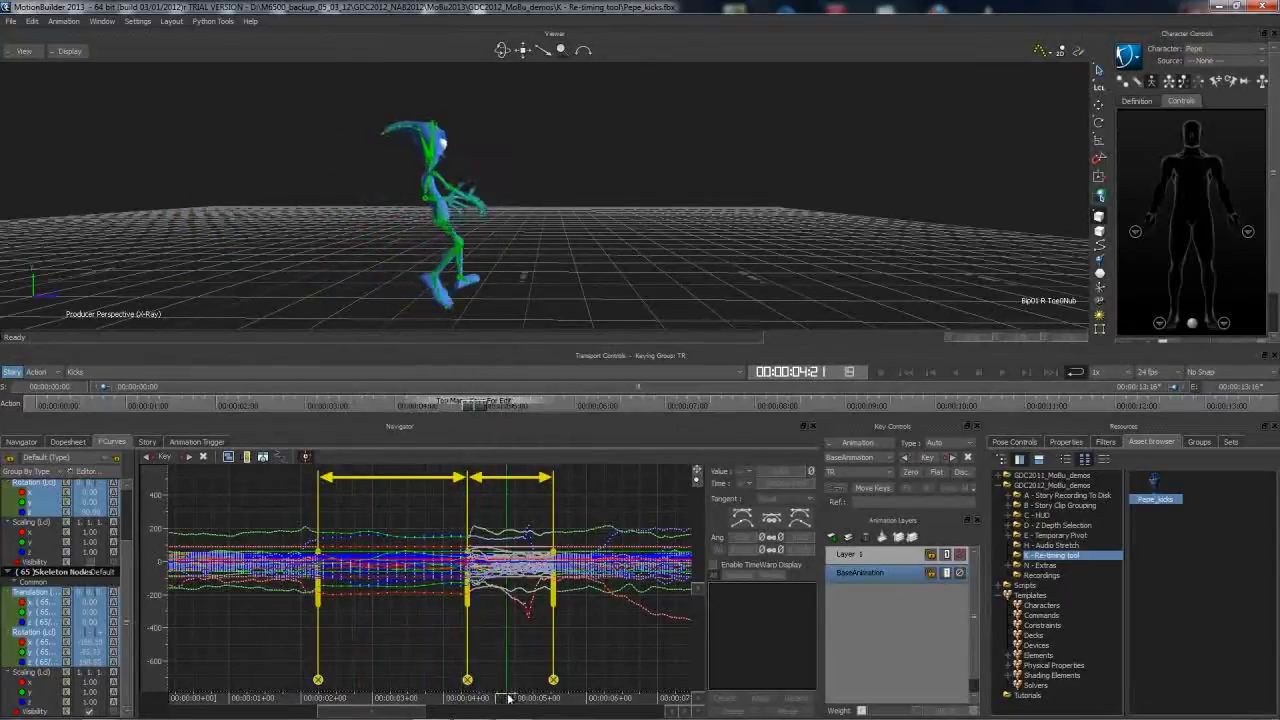
left_click_drag(608, 543, 588, 542, "shift")
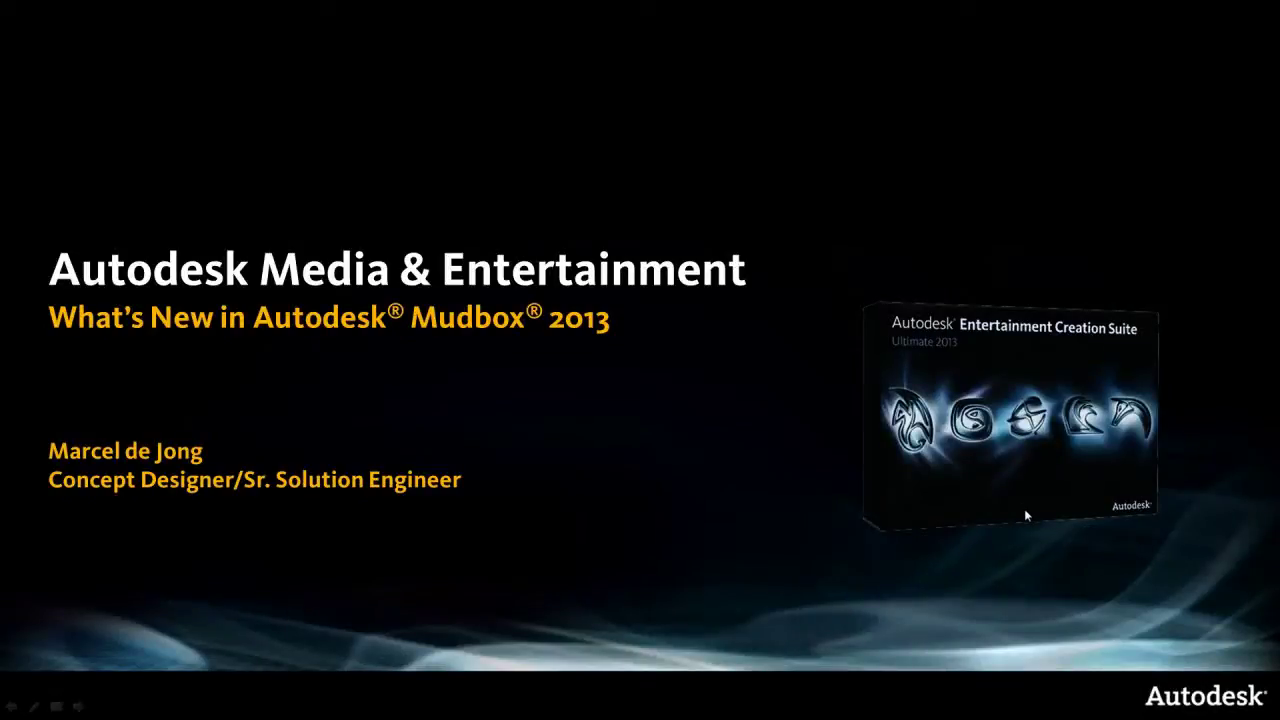
left_click(77, 707)
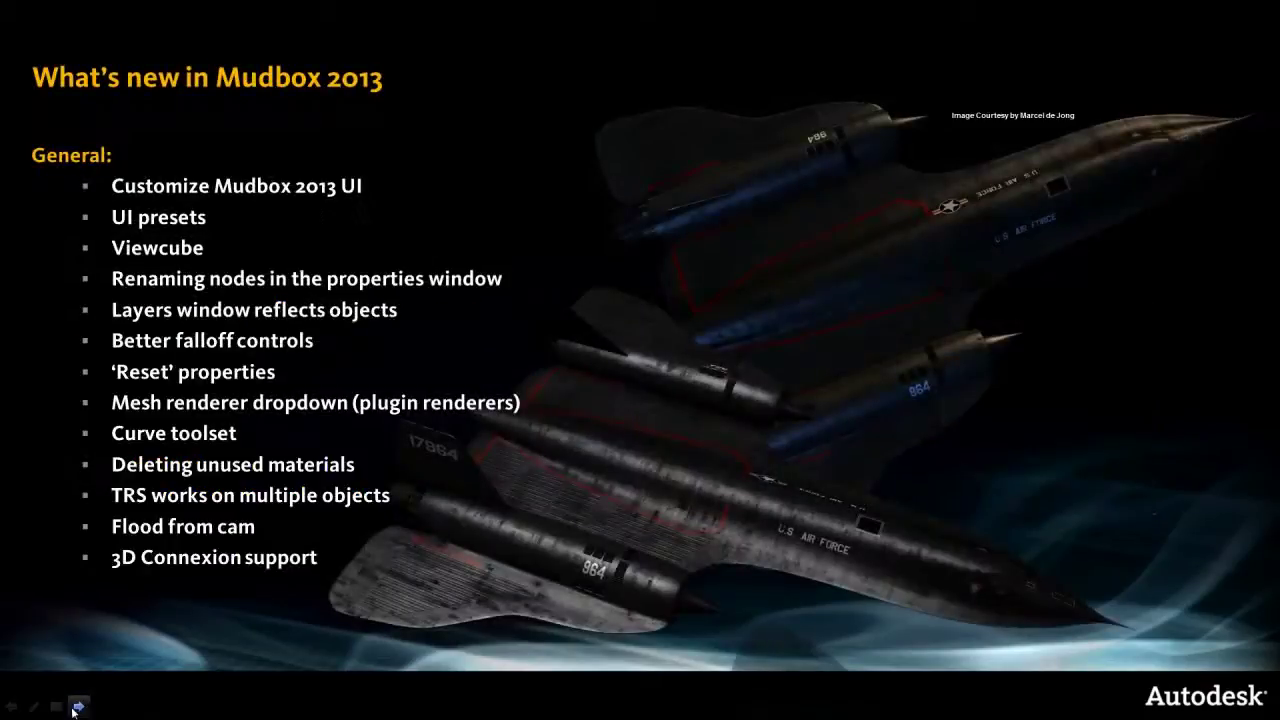
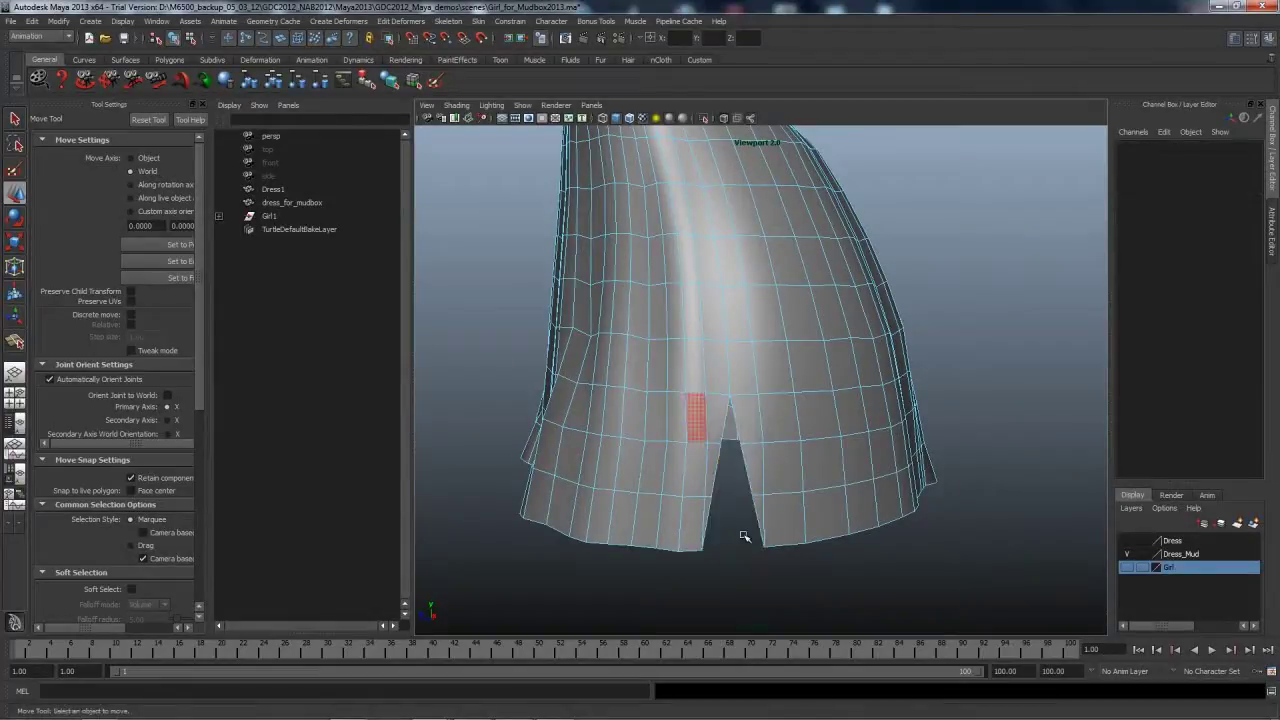
Select the dress's hem border edges, including the side slit, together with the slit's three corner vertices
right_click_drag(807, 407, 770, 410)
double_click(757, 443)
left_click_drag(792, 468, 798, 470, "alt")
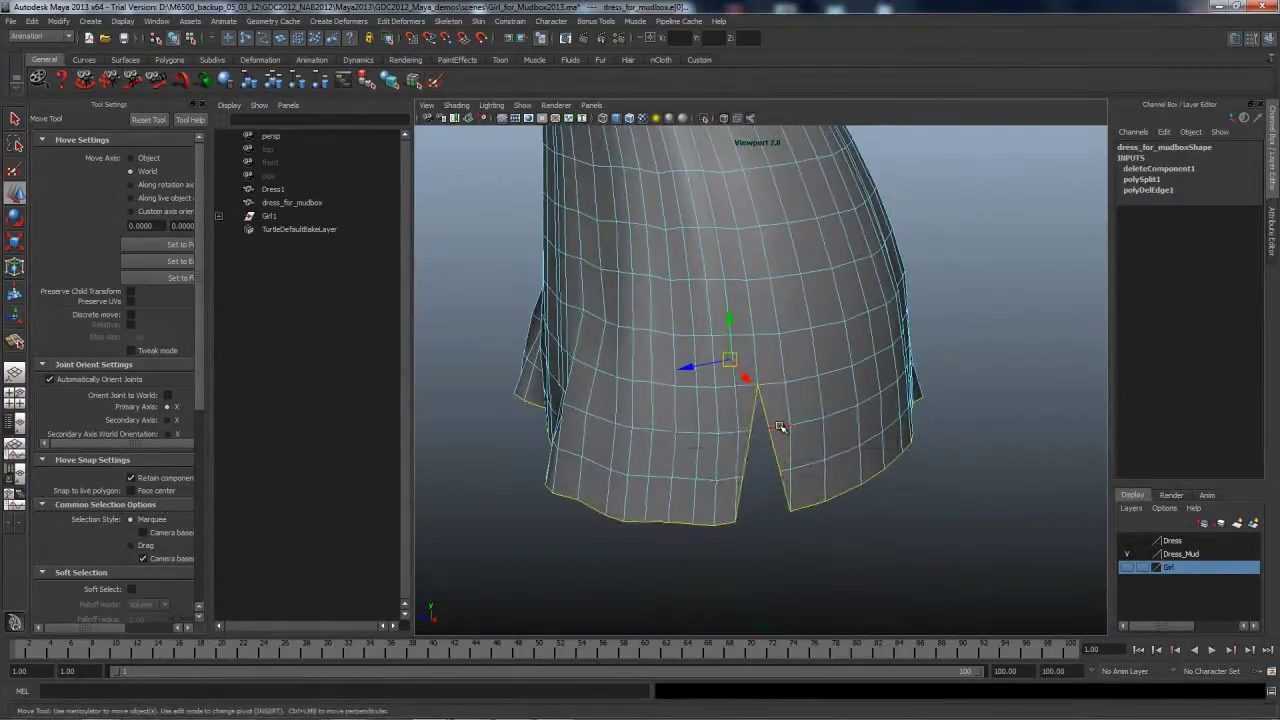
right_click(783, 426, "shift")
right_click_drag(783, 426, 747, 426)
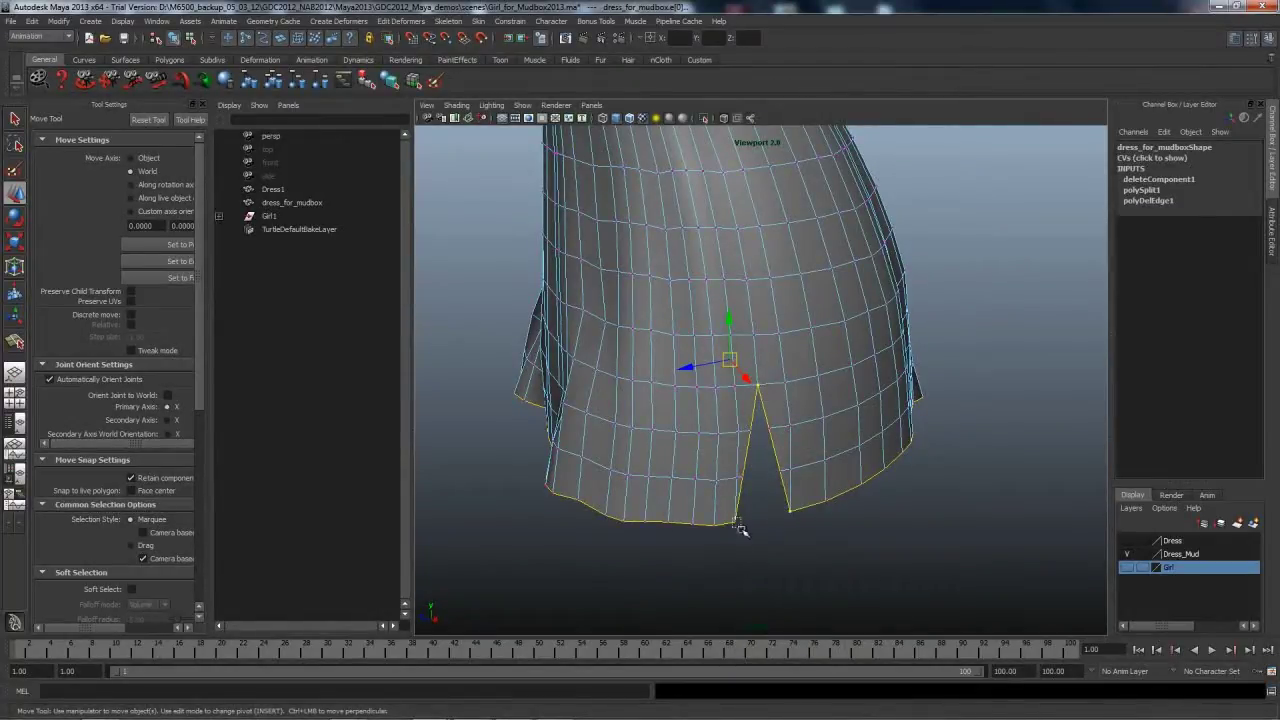
Crease the selected border edges and slit corner vertices to a value of 10 with the Crease Tool
right_click(779, 438, "shift")
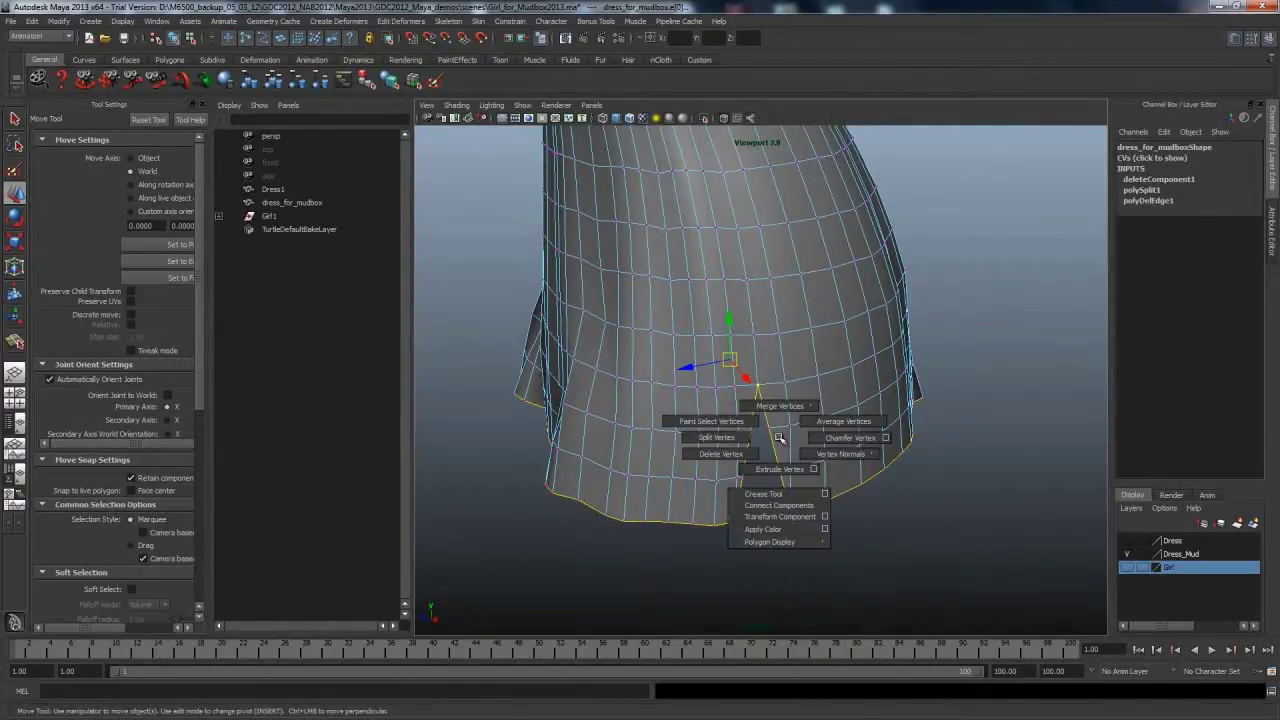
left_click(785, 494)
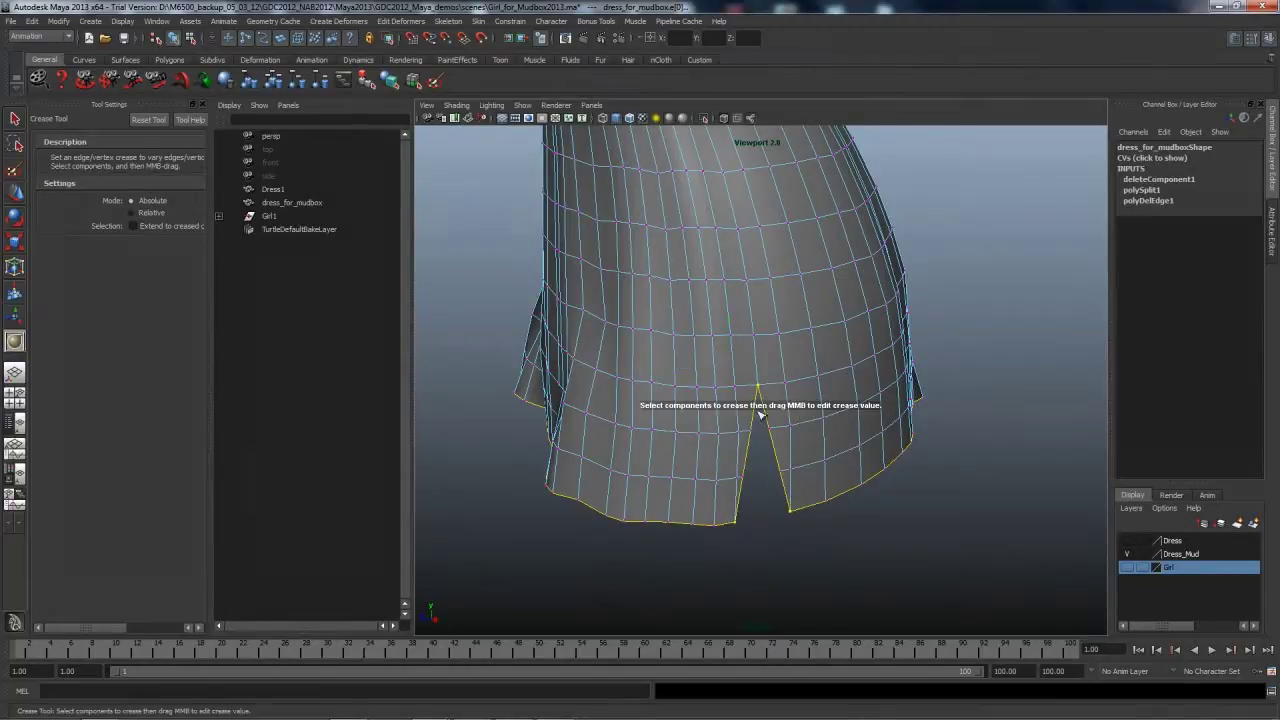
middle_click_drag(435, 322, 601, 326)
middle_click_drag(868, 334, 1178, 341)
left_click_drag(958, 347, 907, 331, "alt")
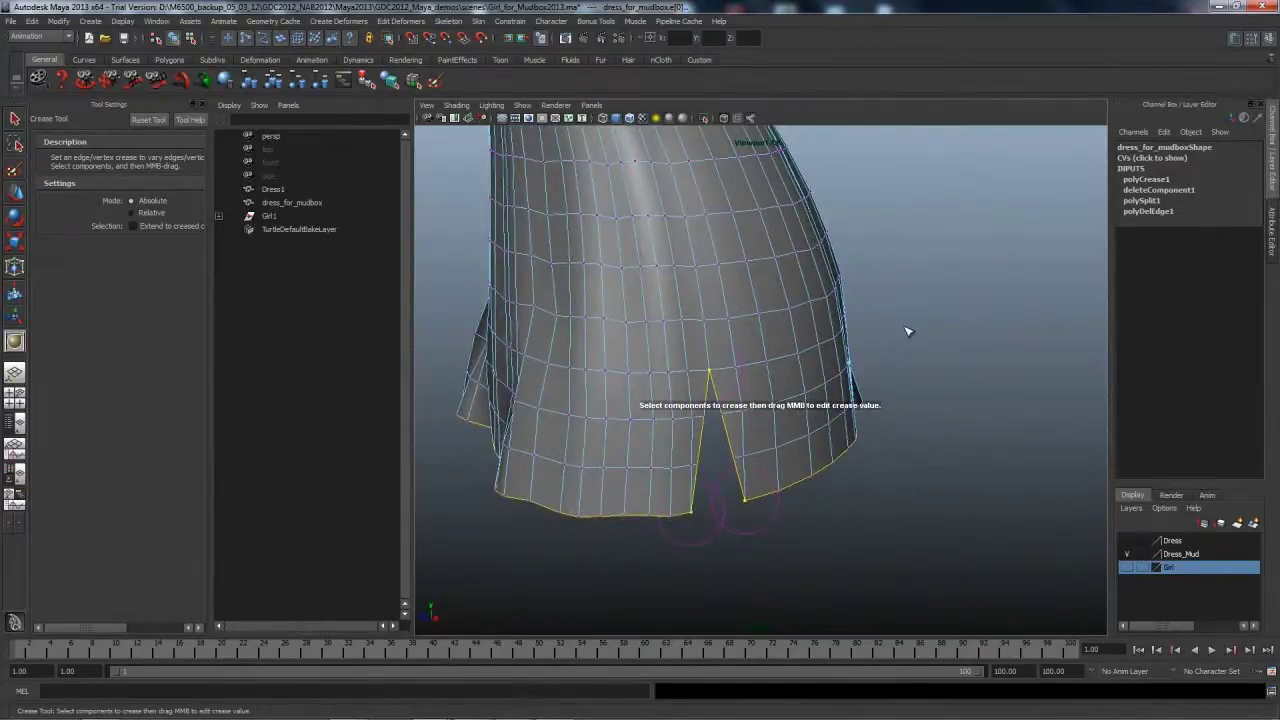
Select the whole dress object and inspect the edge and vertex crease values of its polyCrease1 node
key("F8")
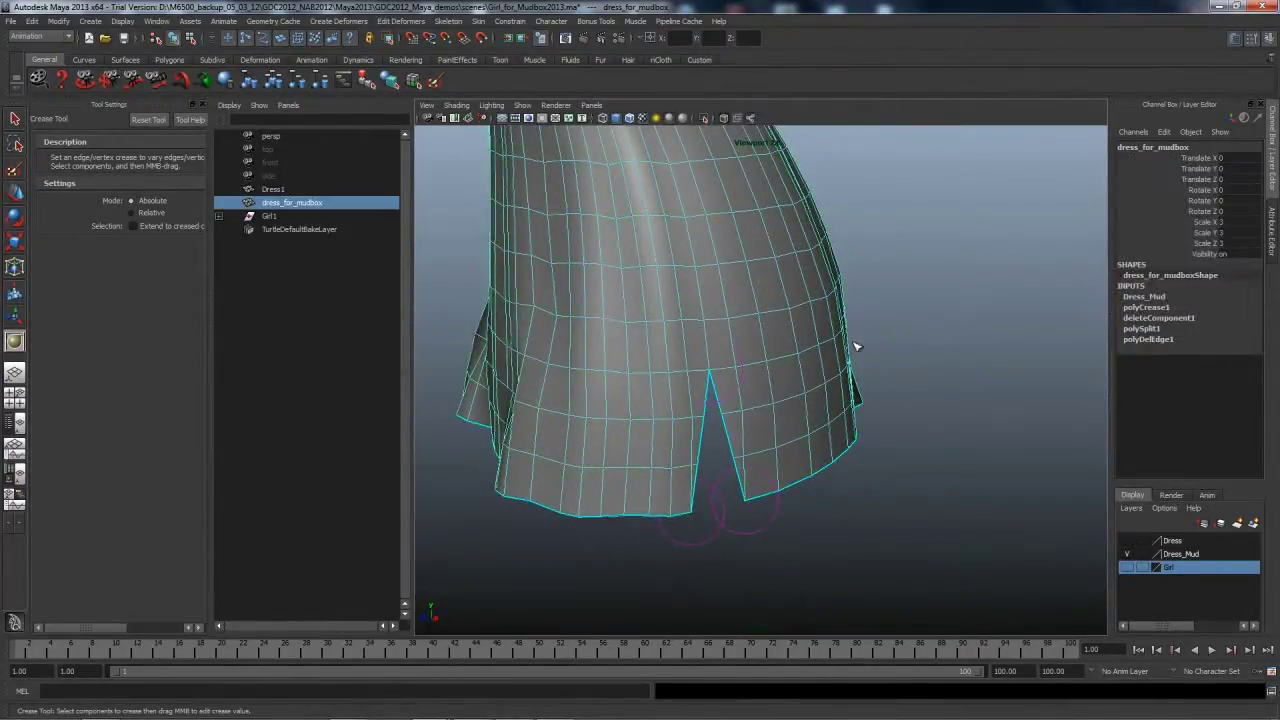
key("ctrl+a")
left_click_drag(811, 240, 870, 250, "alt")
left_click(1259, 144)
left_click(1208, 145)
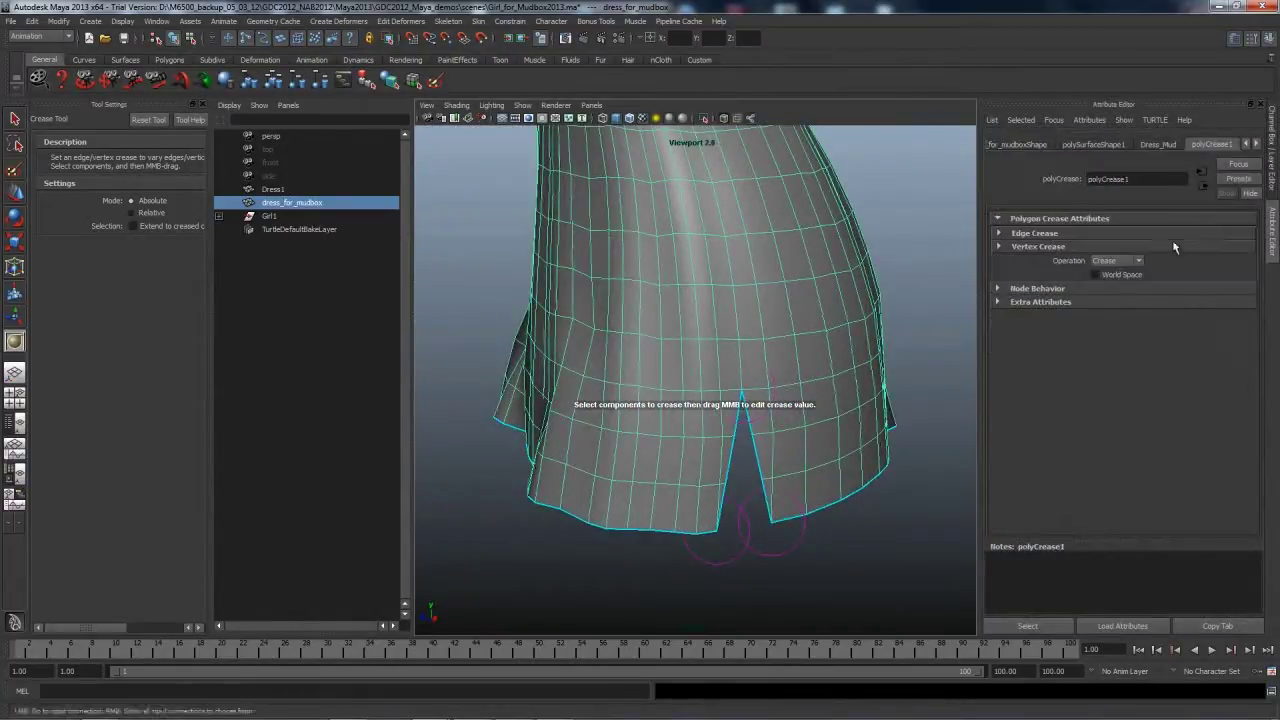
left_click(1046, 247)
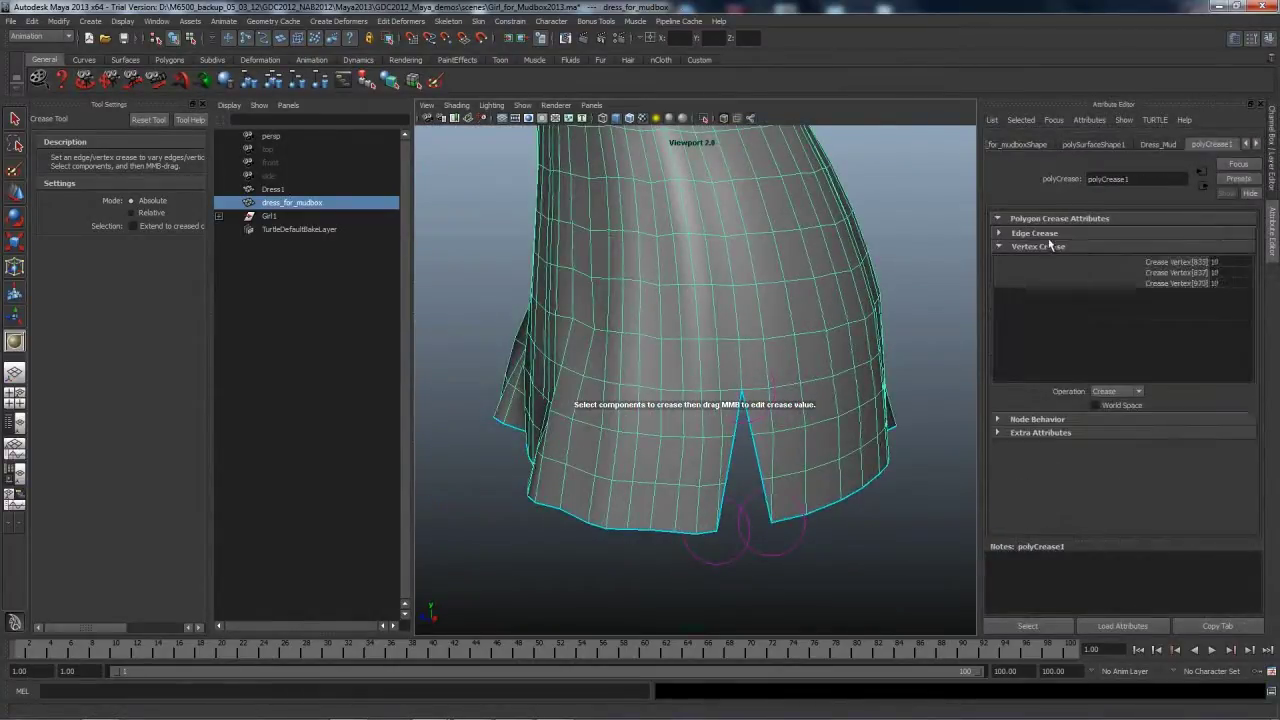
left_click(1050, 234)
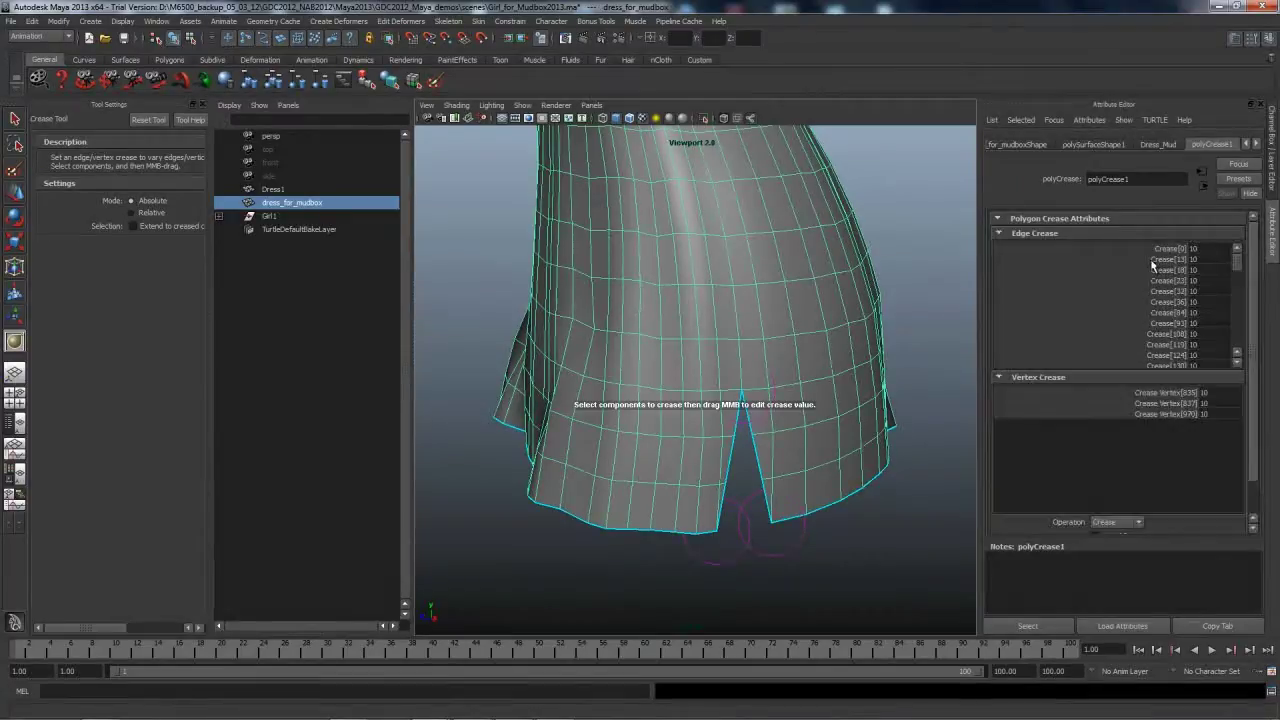
left_click(1201, 304)
left_click(1204, 413)
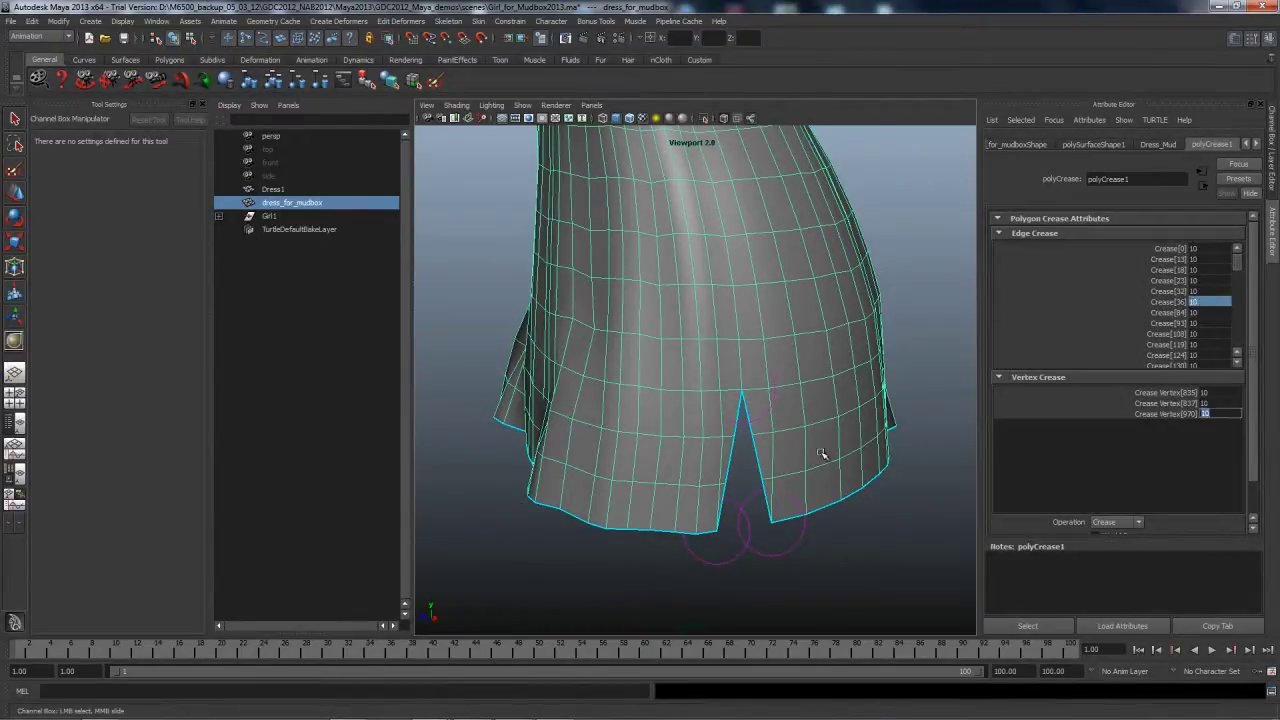
middle_click_drag(808, 400, 803, 398)
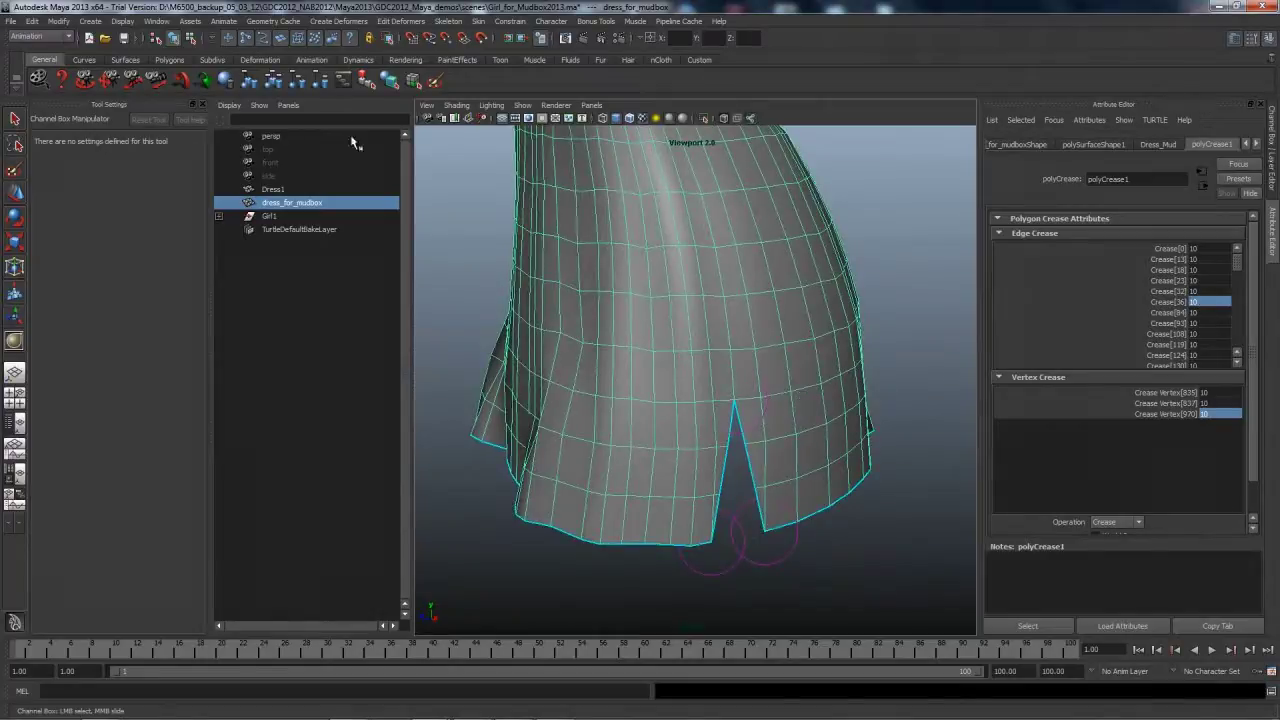
Close the tool settings and show an enlarged UV Texture Editor beside the perspective view of the whole dress
key("space")
left_click_drag(594, 277, 600, 275, "alt")
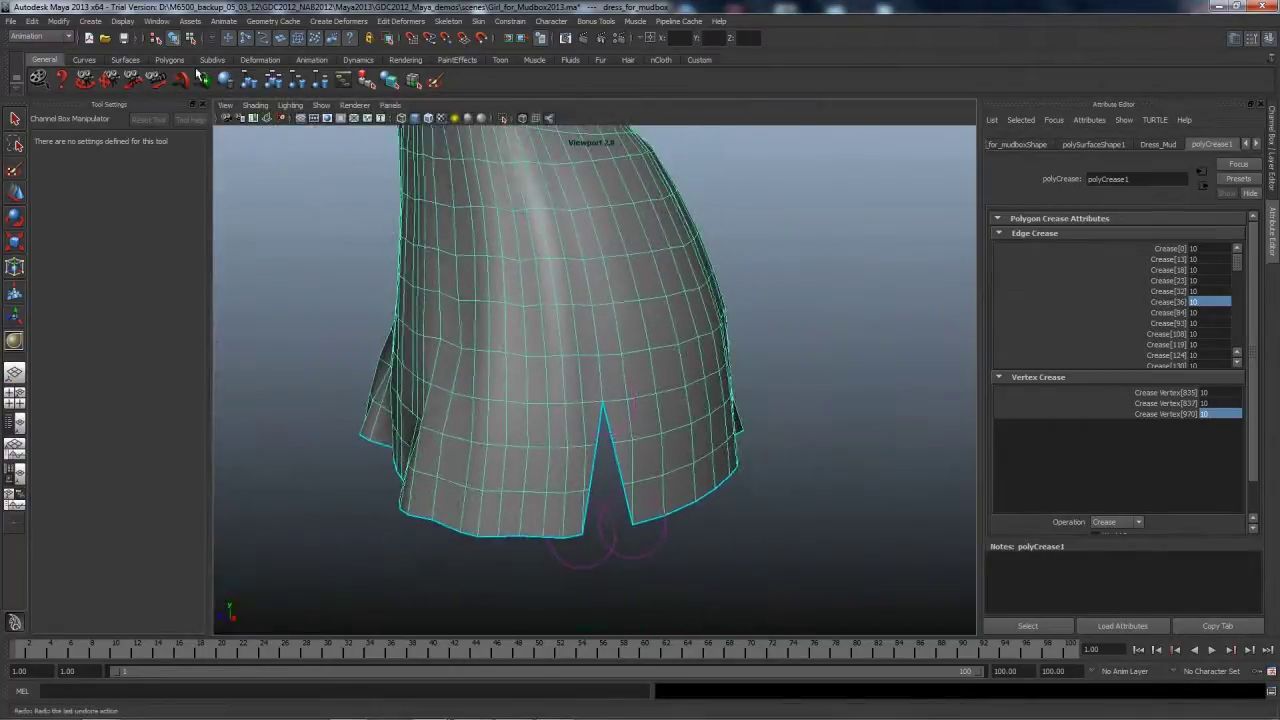
left_click(201, 104)
scroll(470, 228, "down", 5)
left_click_drag(486, 229, 575, 292, "alt")
left_click(15, 426)
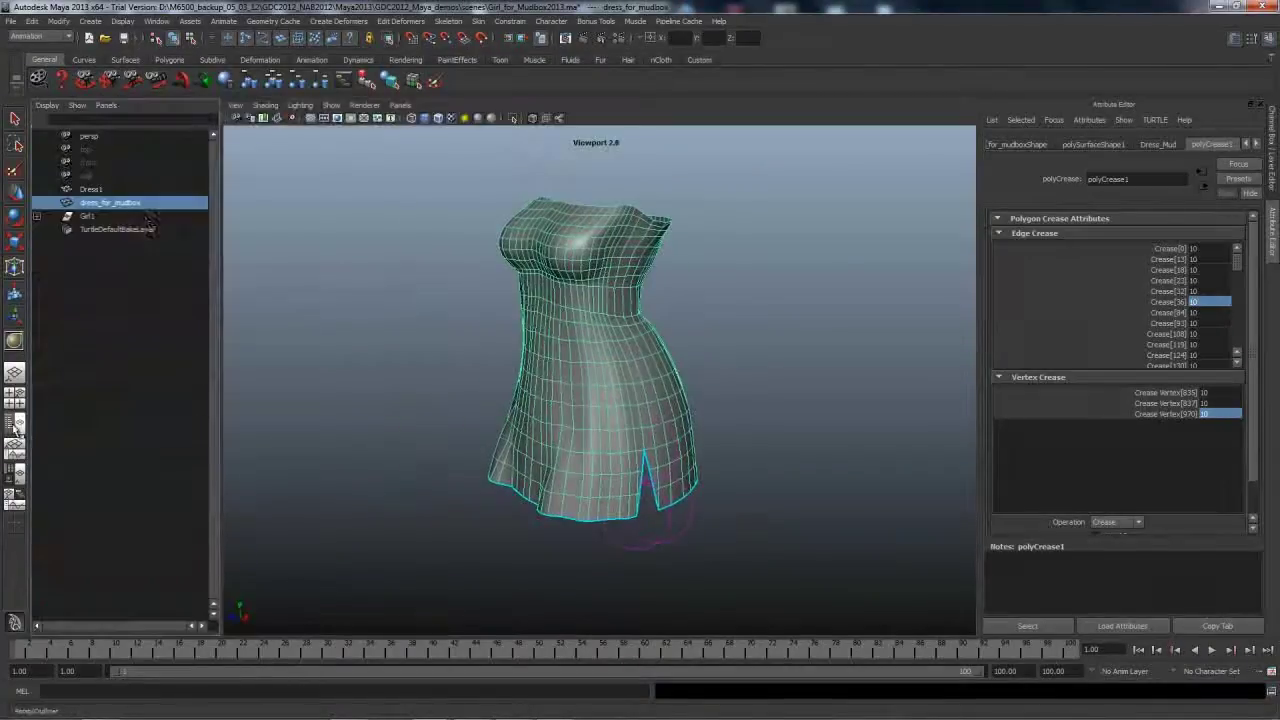
left_click(106, 105)
mouse_move(117, 172)
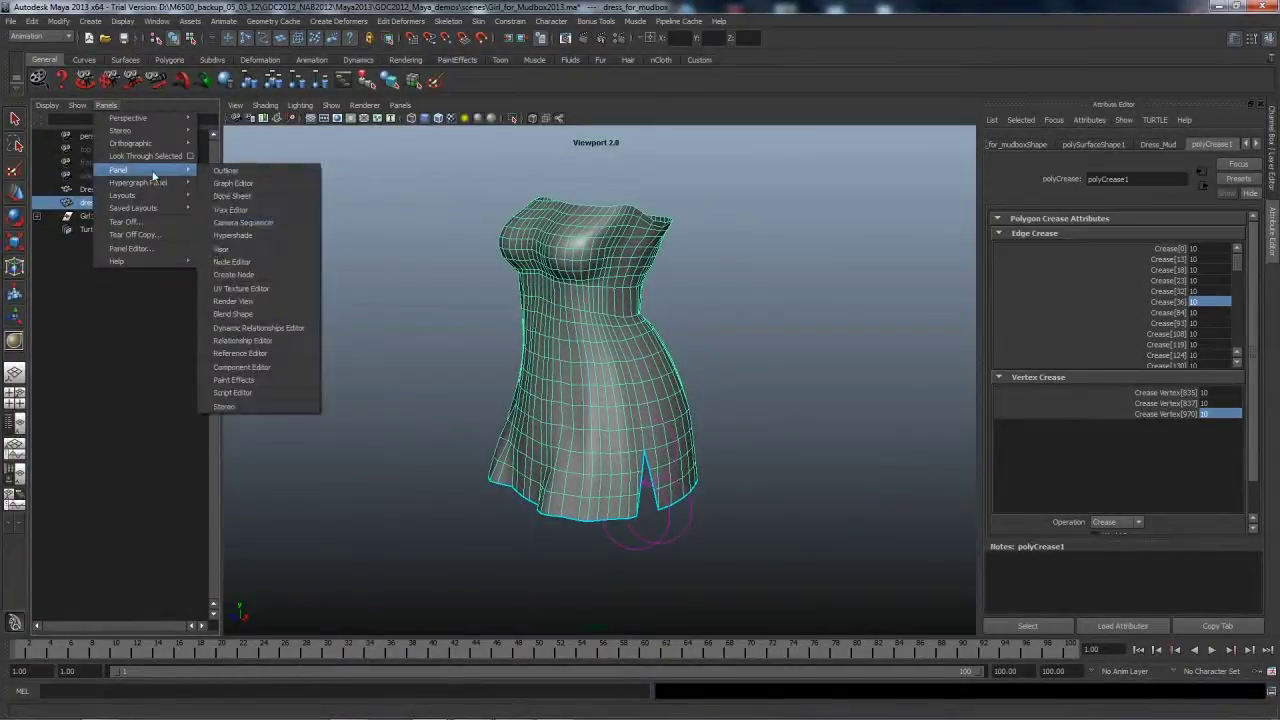
left_click(238, 288)
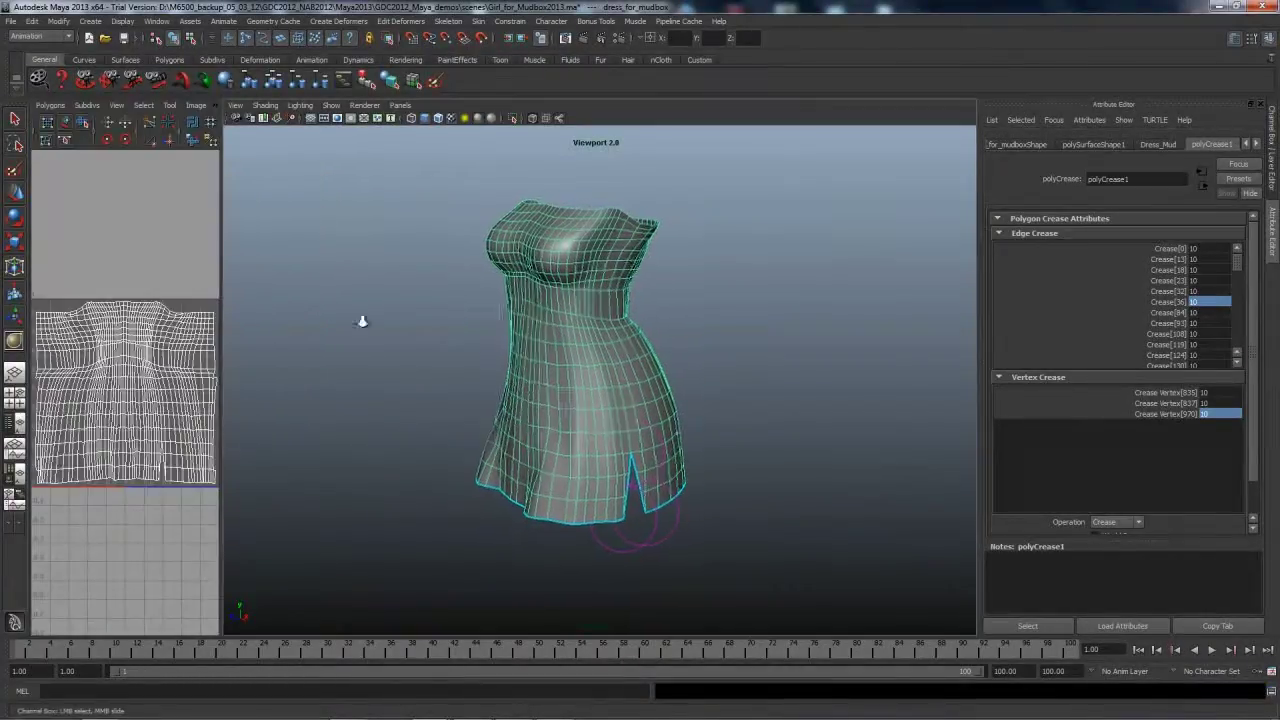
right_click_drag(343, 318, 275, 320, "alt")
left_click_drag(222, 276, 660, 300)
Select the two edge loops around the dress's waist, below the bust and above the skirt, and cut the UVs along them
right_click_drag(690, 300, 726, 268, "shift")
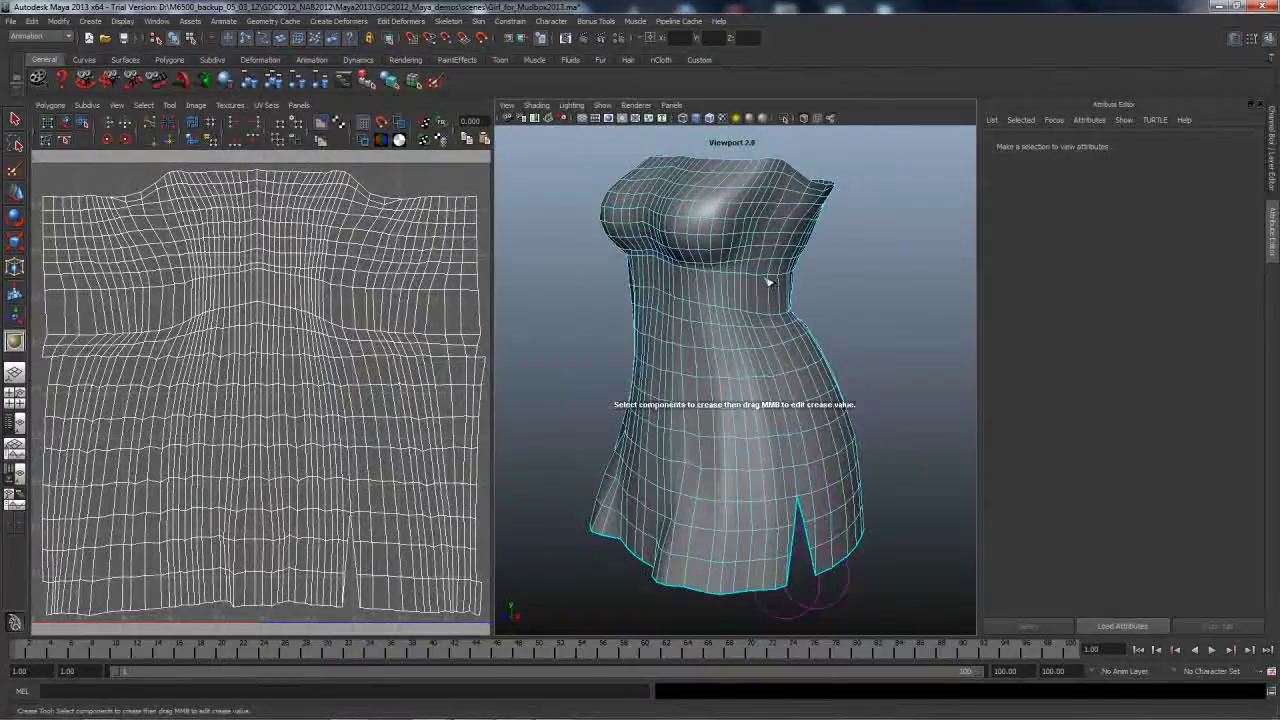
key("w")
double_click(762, 275)
left_click_drag(755, 316, 766, 326, "alt")
key("ctrl+z")
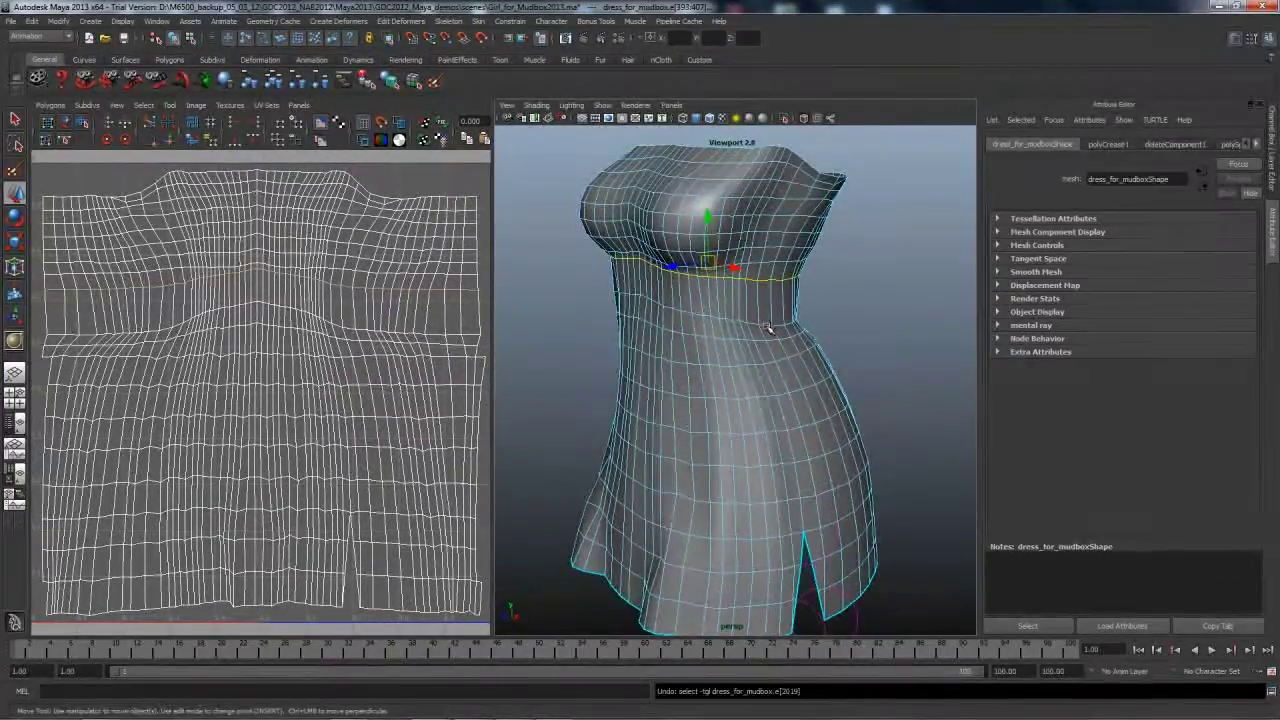
double_click(765, 327, "shift")
left_click_drag(652, 338, 669, 330, "alt")
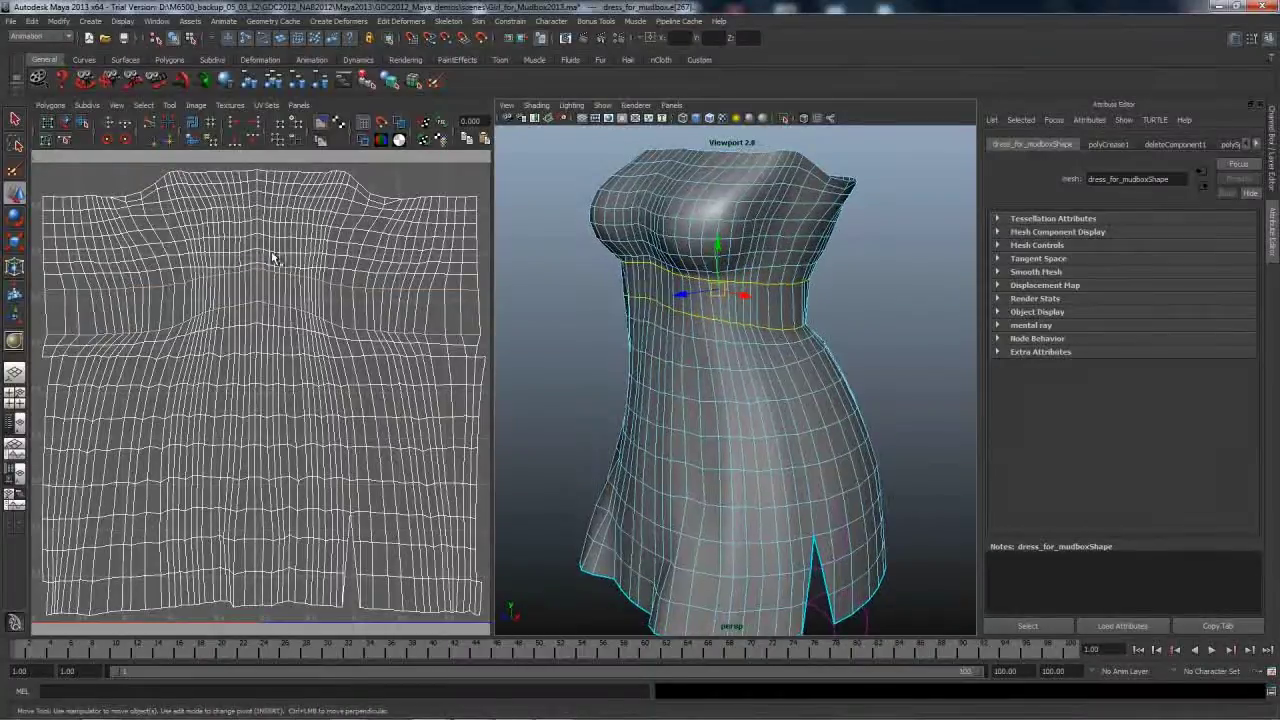
left_click(151, 127)
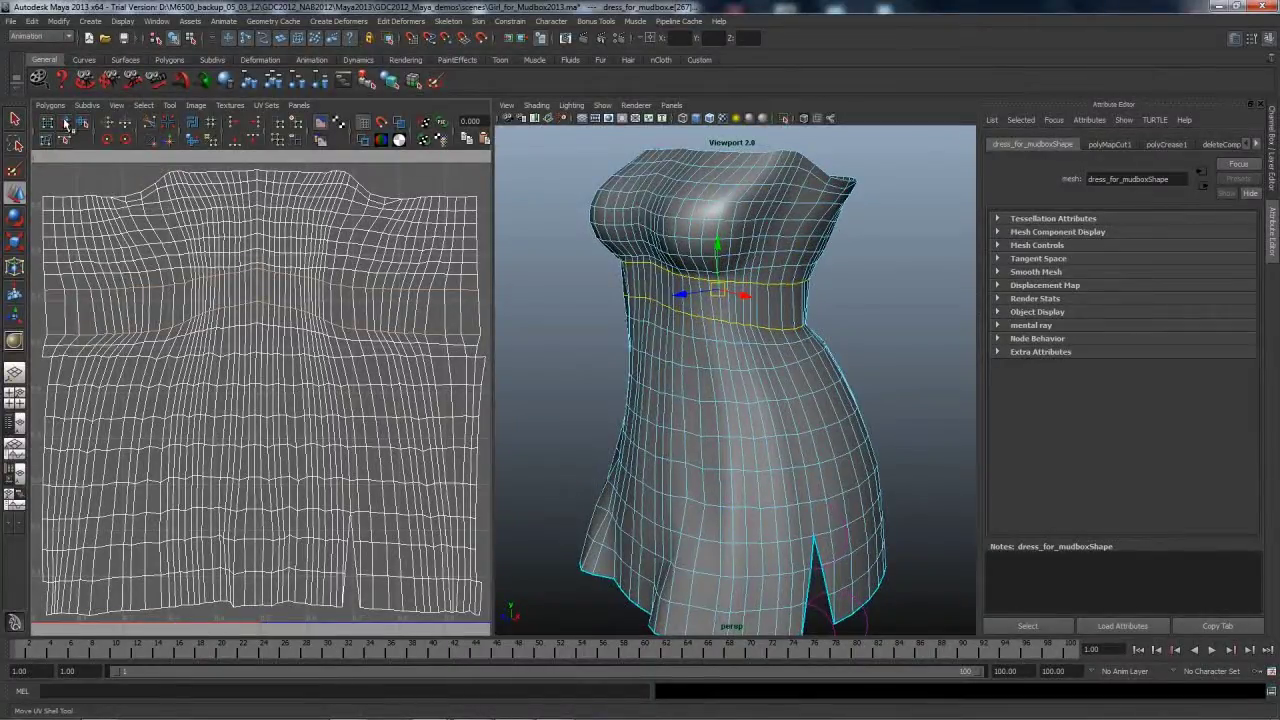
Move the waist UV shell above the bodice shell with the Move UV Shell Tool
left_click(65, 122)
left_click(290, 292)
left_click_drag(262, 300, 266, 145)
right_click_drag(283, 238, 230, 226, "alt")
middle_click_drag(254, 235, 256, 248, "alt")
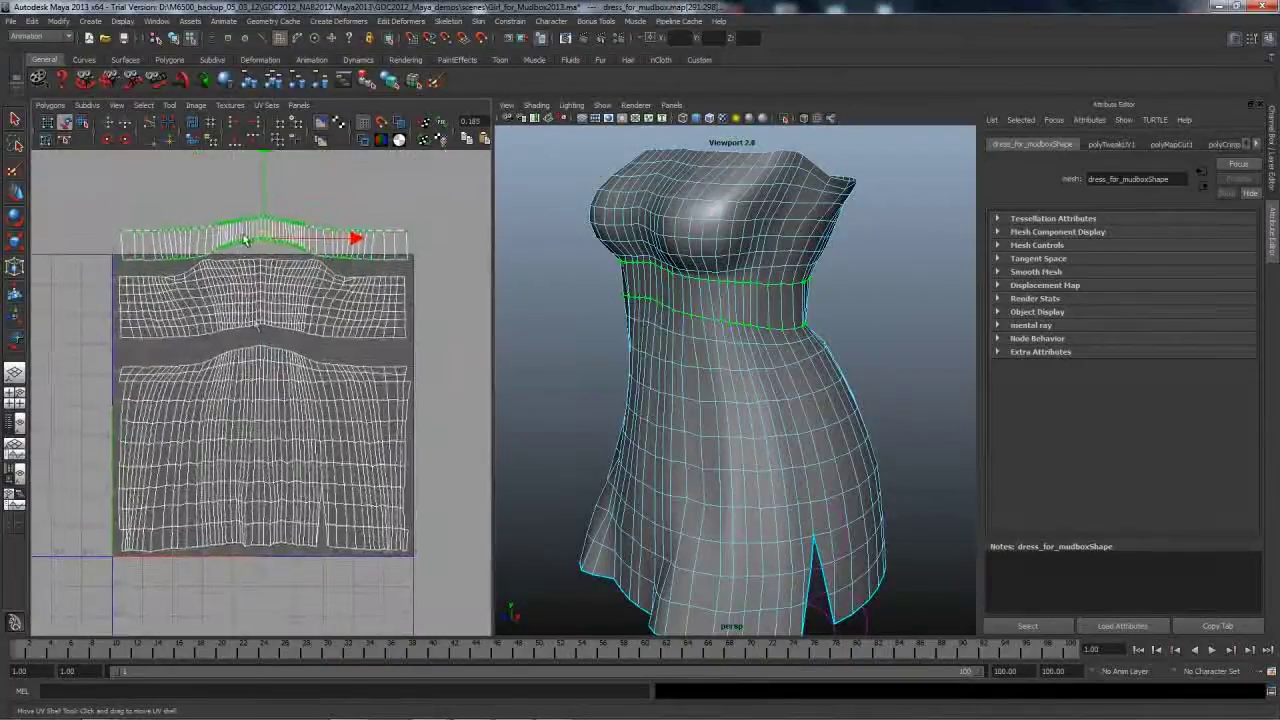
Undo the move of the waist UV shell, keeping the UV cuts
key("ctrl+z")
key("ctrl+z")
key("ctrl+z")
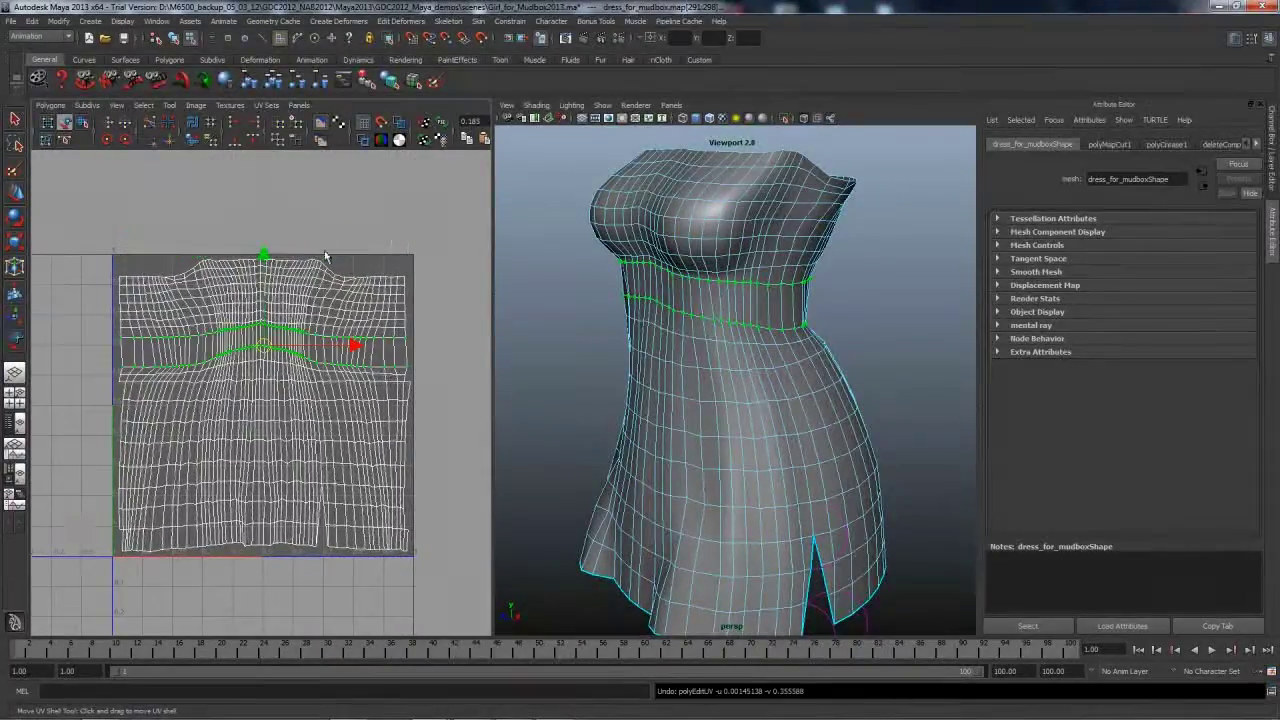
key("ctrl+z")
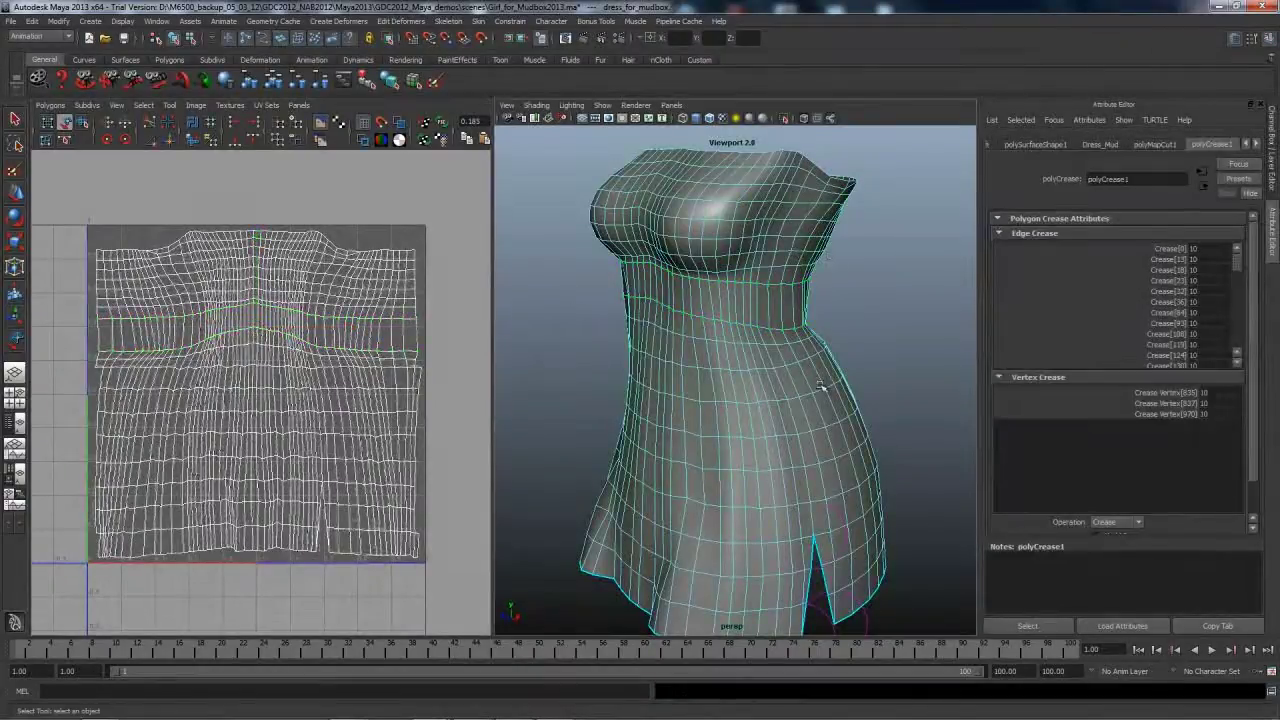
Display the dress with smooth mesh preview
key("3")
left_click_drag(822, 381, 672, 293, "alt")
Review the Mudbox preset's geometry settings in the FBX options for exporting the selection, and cancel without exporting
left_click(13, 21)
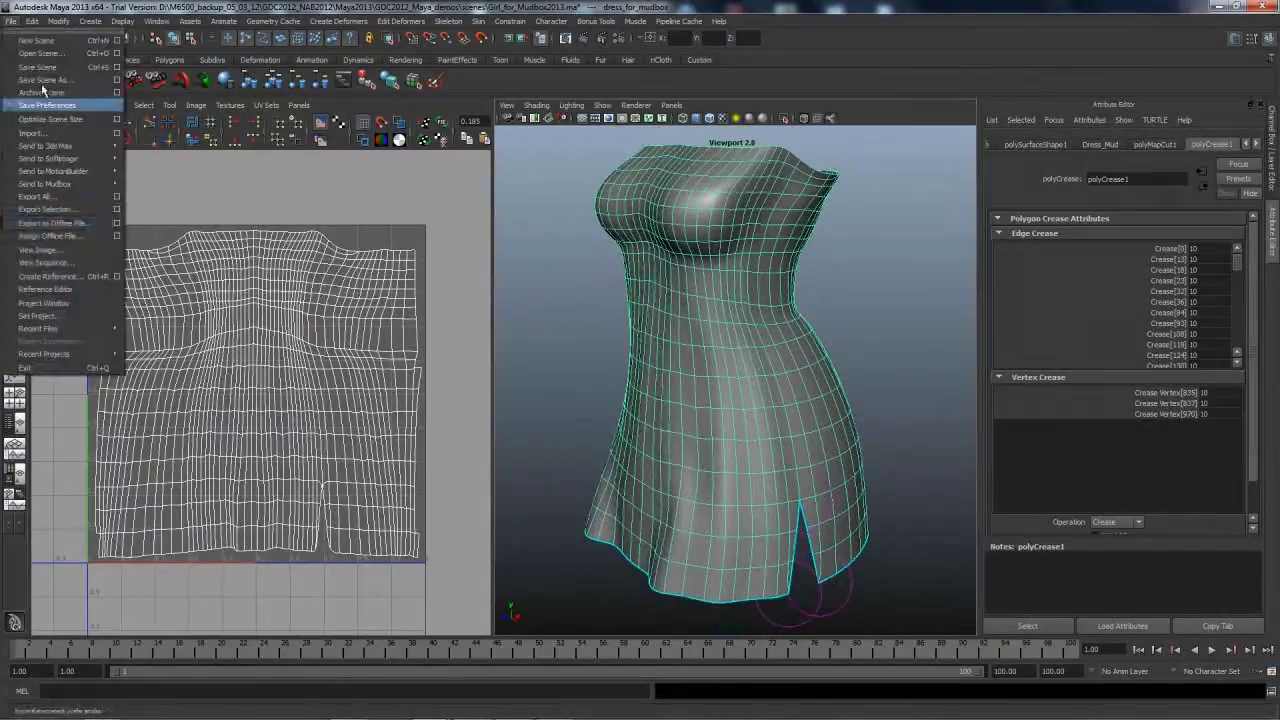
left_click(116, 209)
scroll(657, 350, "down", 2)
scroll(660, 330, "up", 2)
left_click(592, 300)
left_click(597, 302)
left_click(590, 300)
scroll(580, 360, "down", 3)
left_click(566, 355)
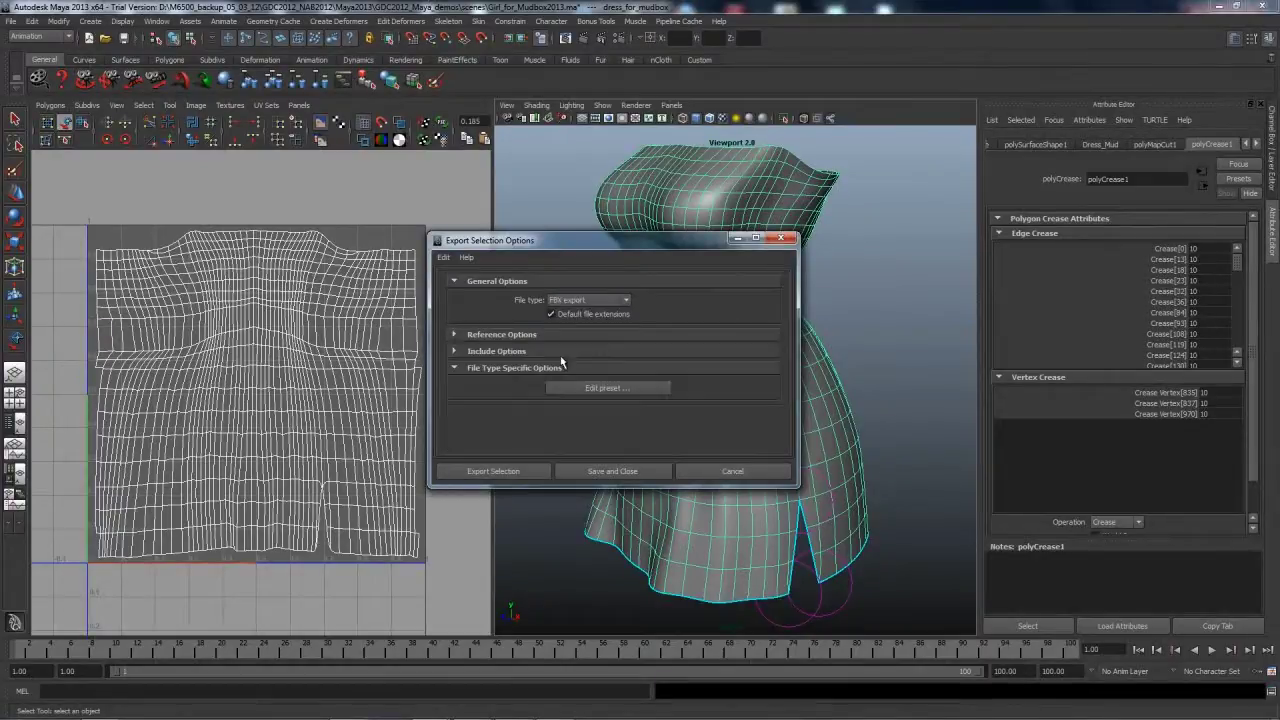
left_click(603, 387)
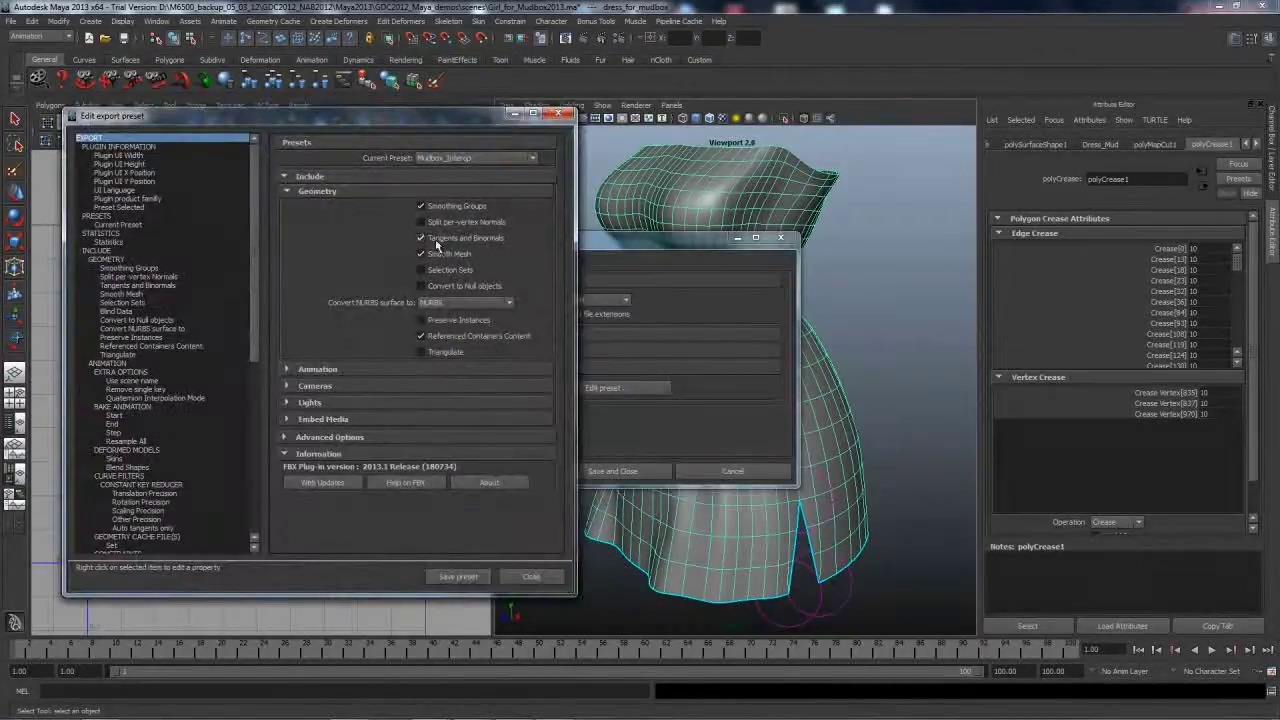
left_click(529, 576)
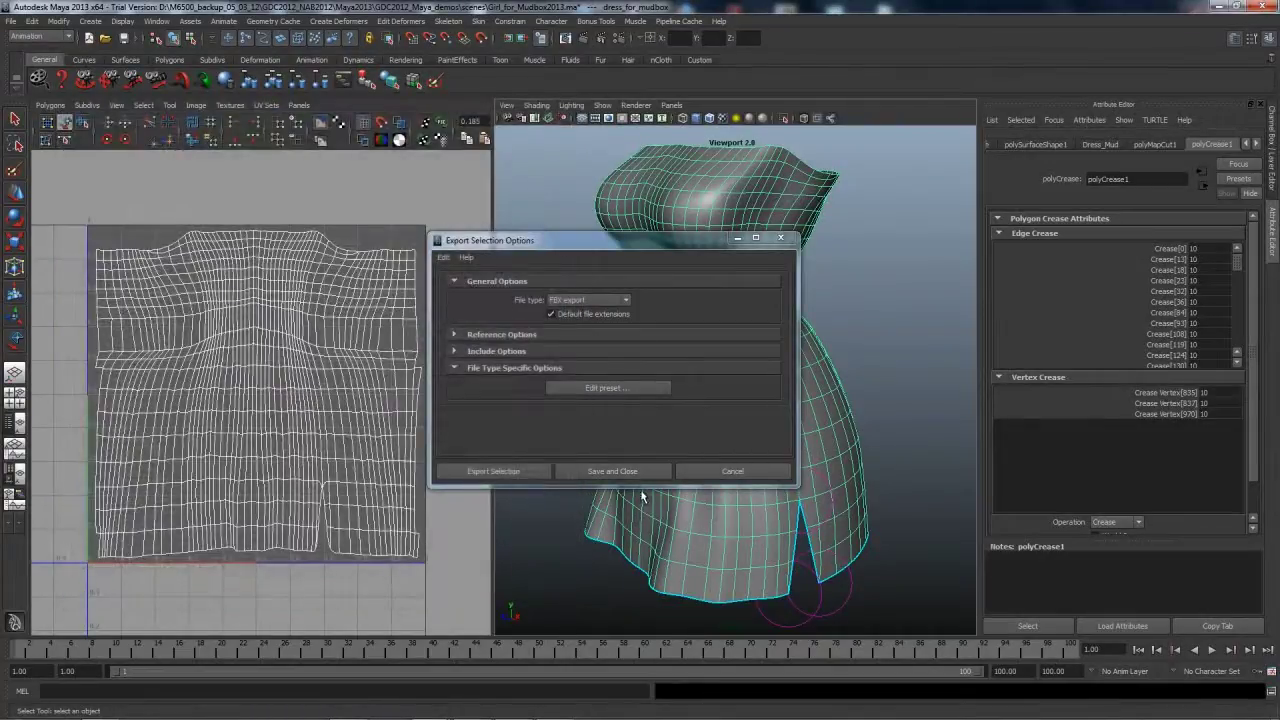
left_click(732, 470)
Send the selected dress to Mudbox as a new scene
left_click(12, 22)
mouse_move(103, 186)
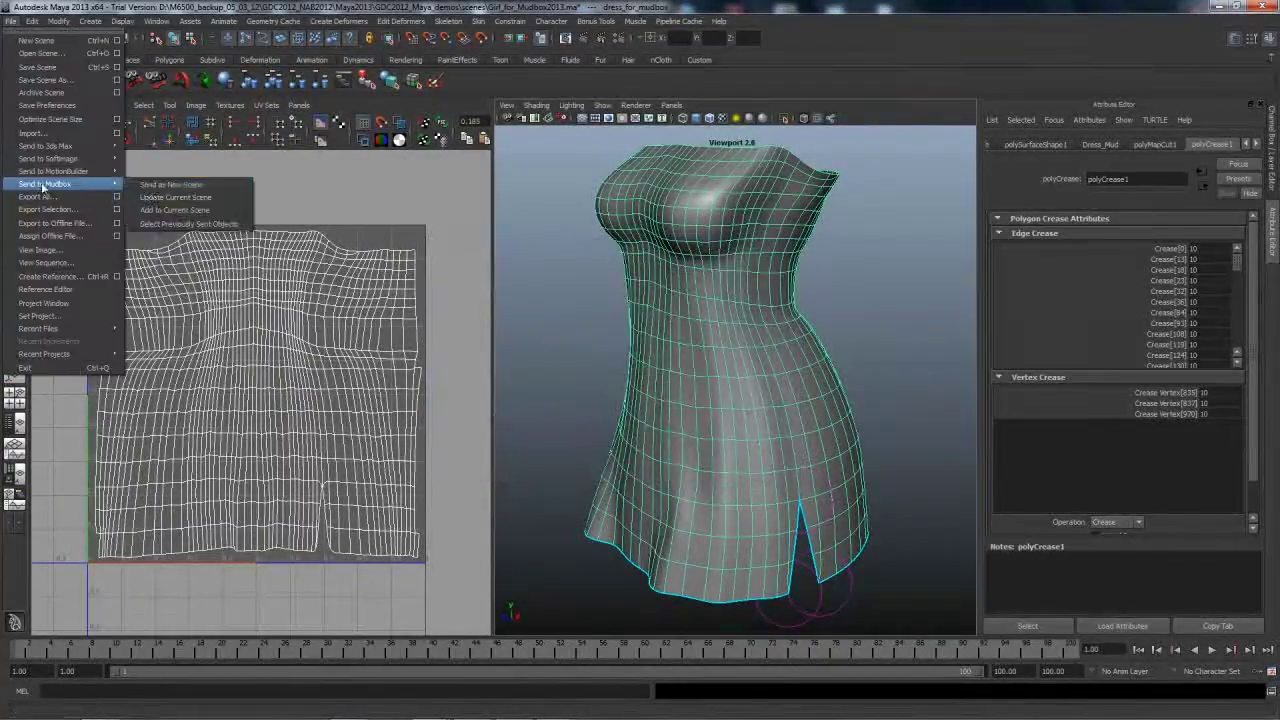
left_click(194, 186)
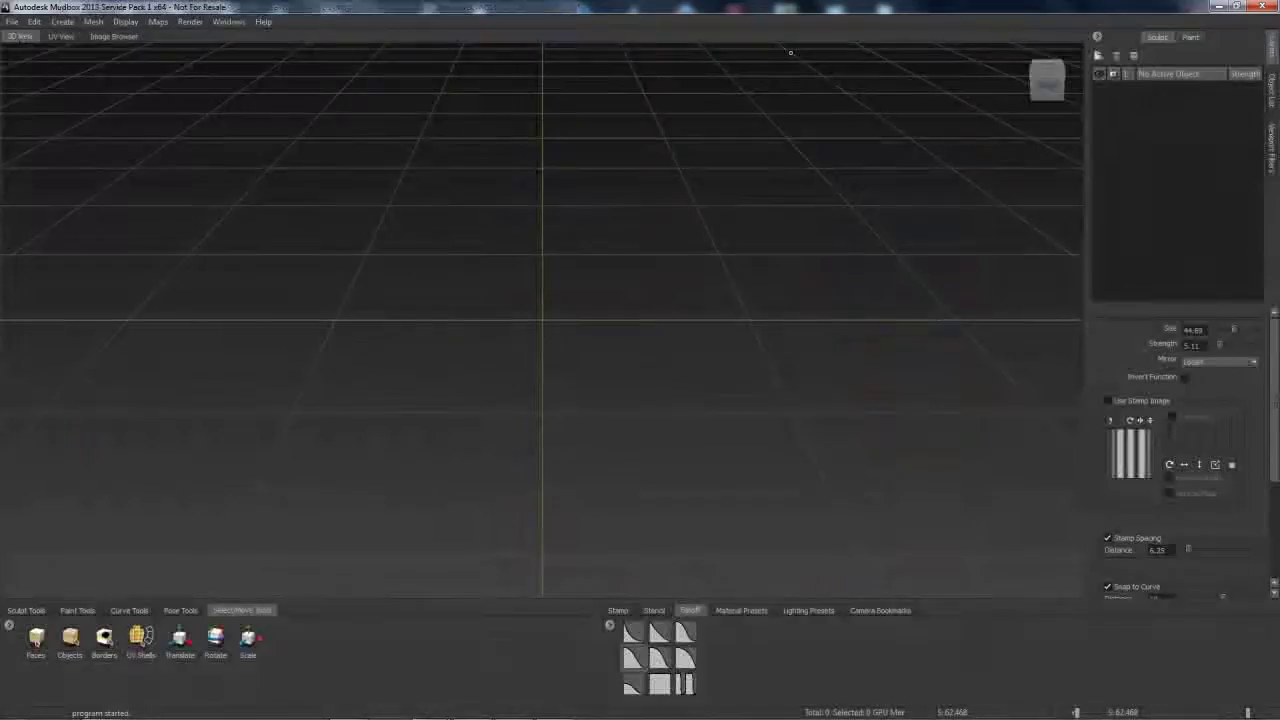
Add a subdivision level to the dress with the Crease Vertices and Edges boundary rule and Preserve Creasing, and check the slit
left_click(94, 22)
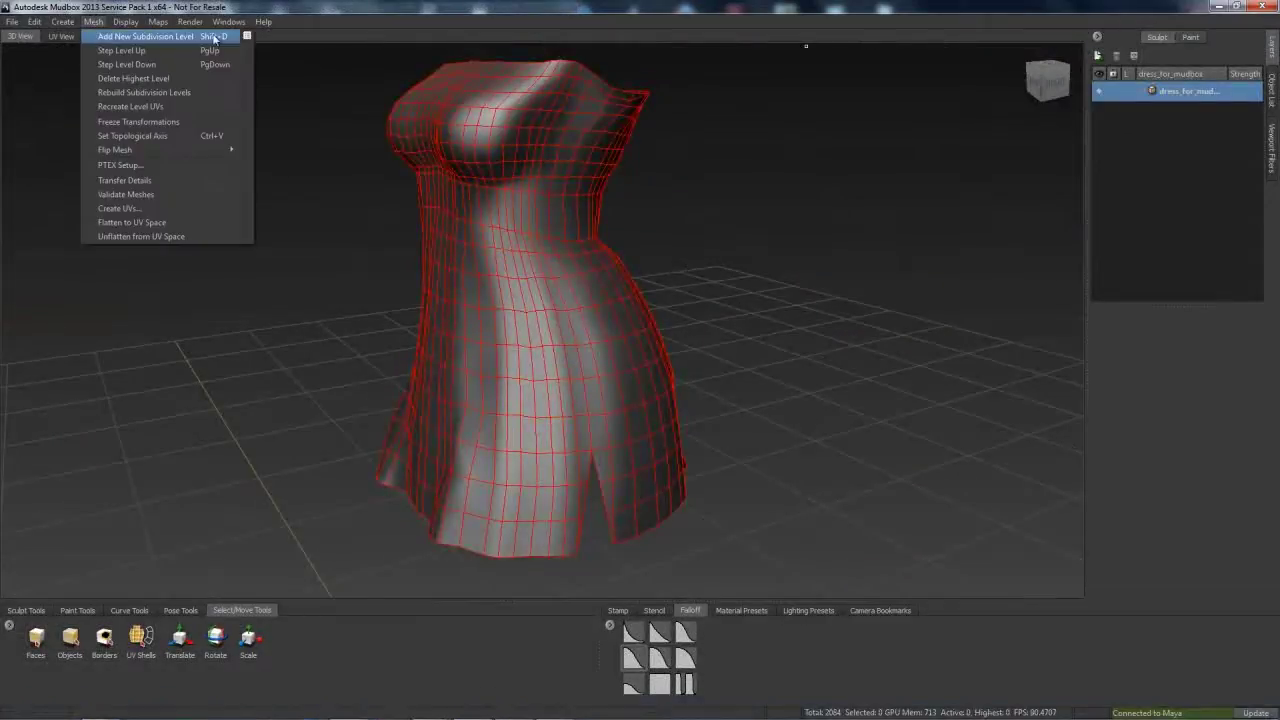
left_click(247, 36)
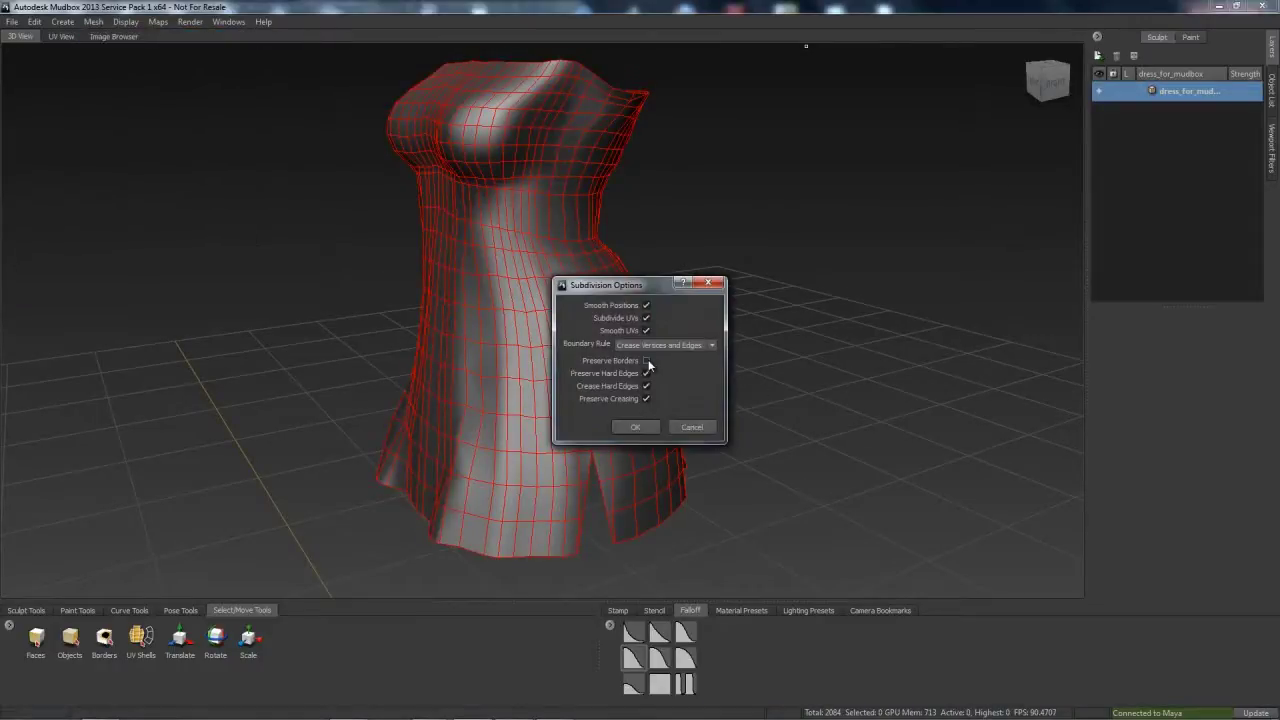
left_click(636, 427)
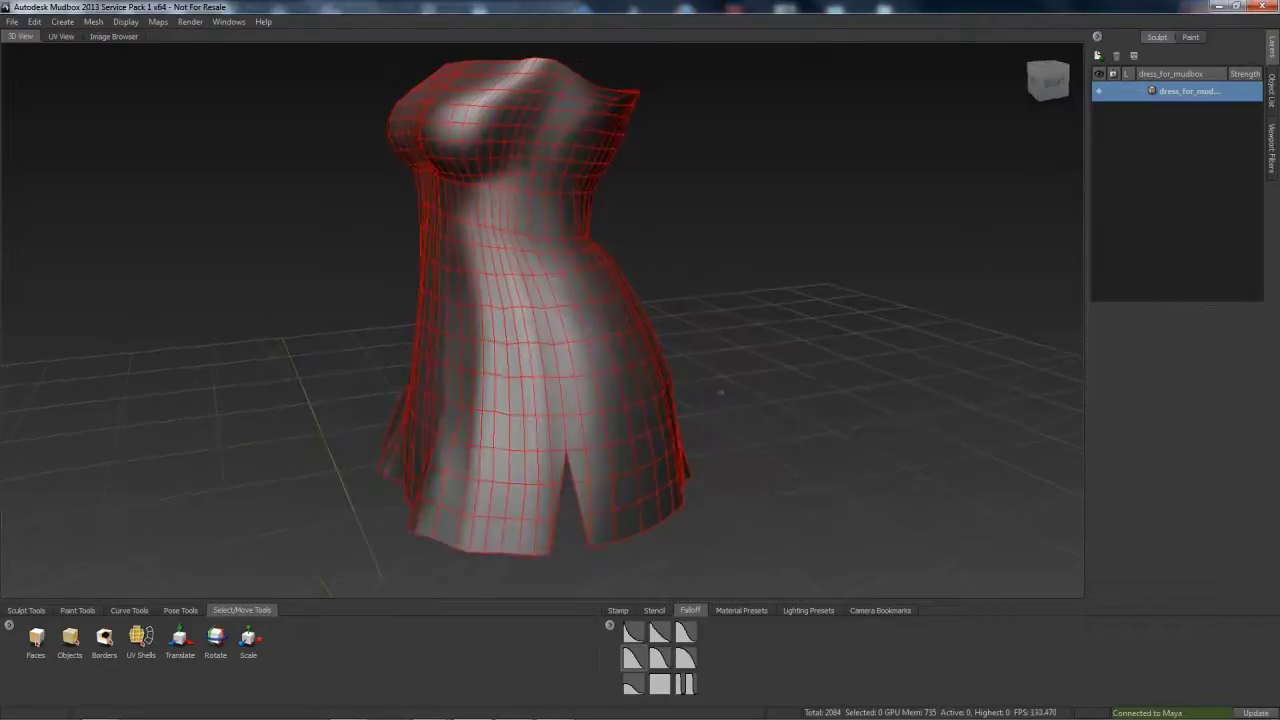
left_click_drag(719, 392, 563, 476, "alt")
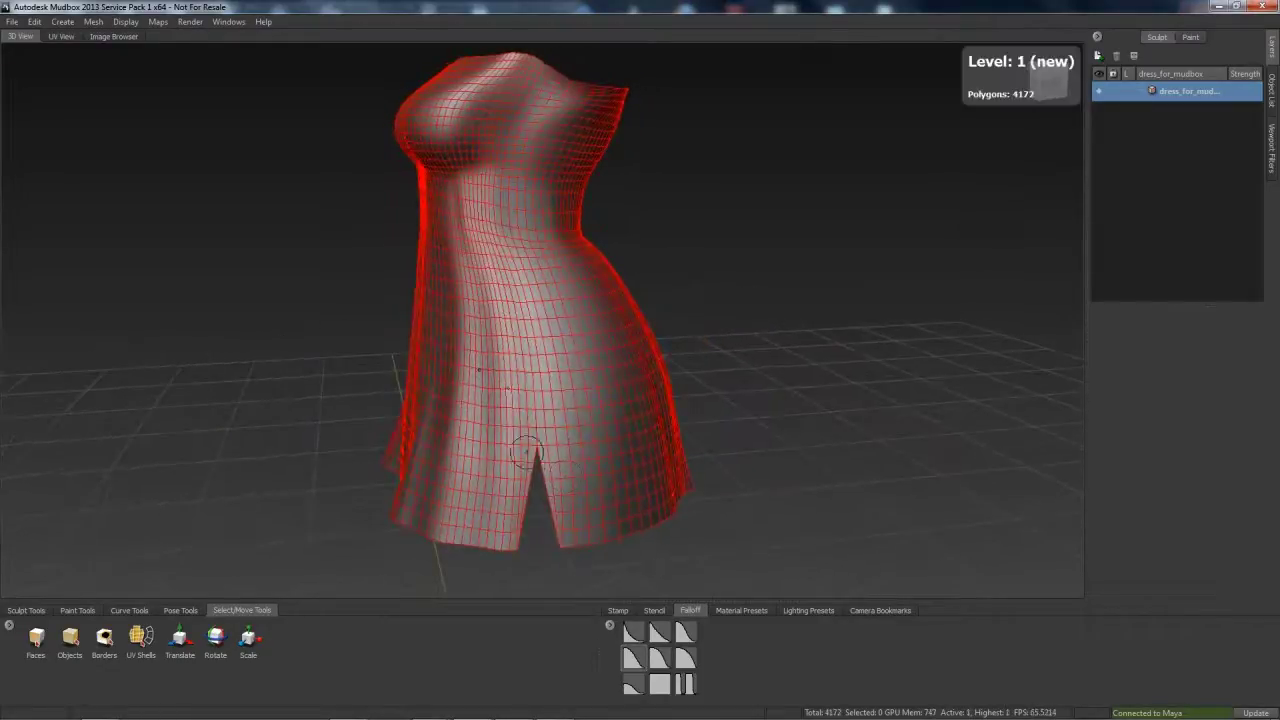
left_click_drag(499, 535, 1108, 62, "alt")
Add a new sculpt layer to the dress and select the bodice with the UV Shells tool
left_click(1097, 57)
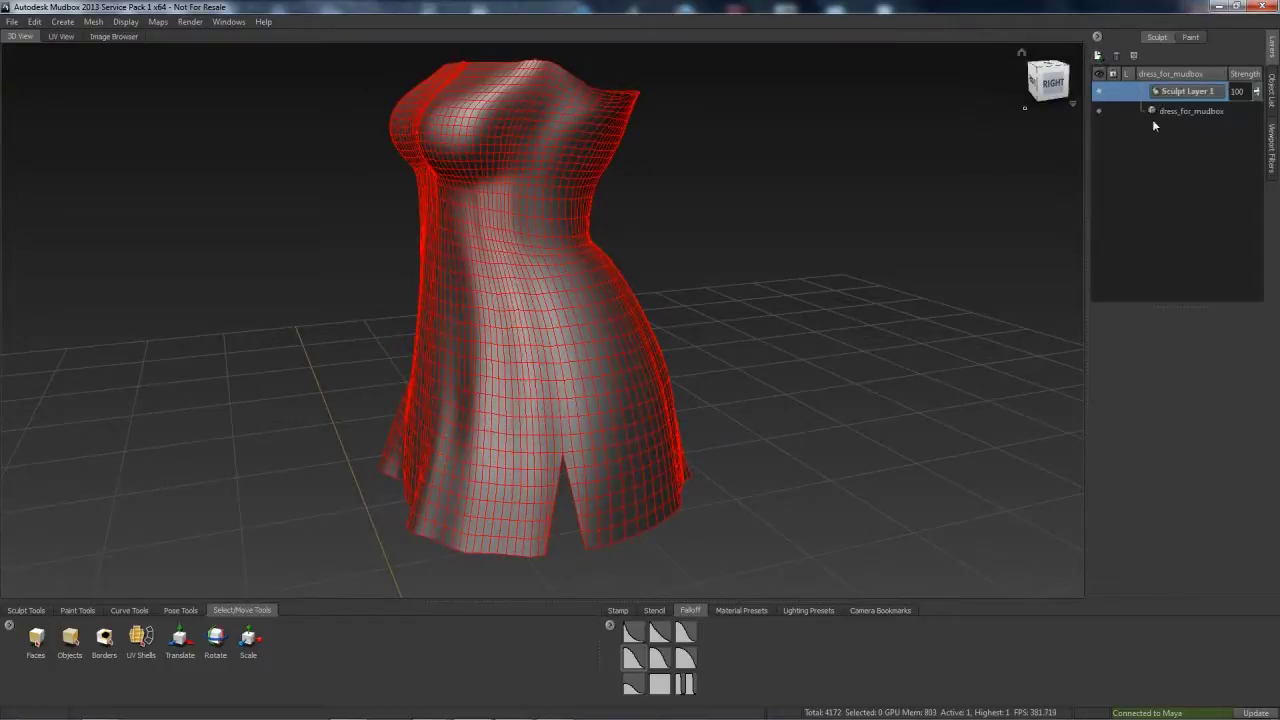
left_click_drag(400, 340, 385, 503, "alt")
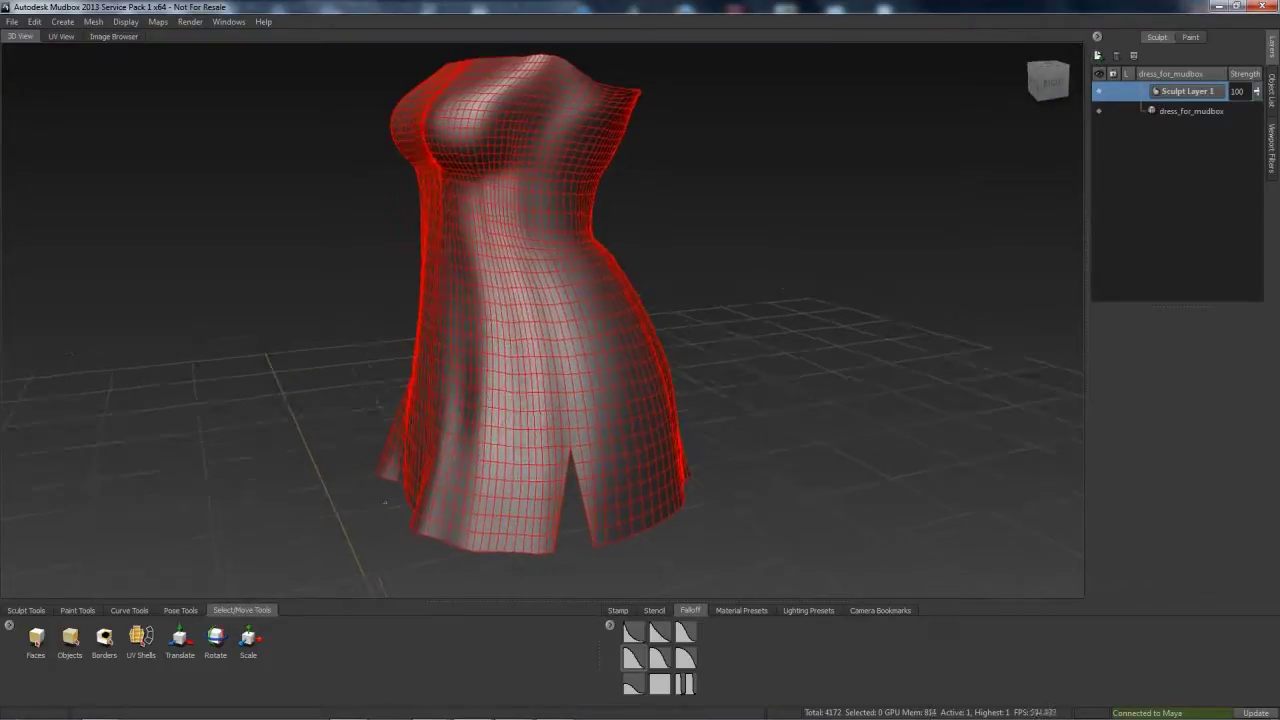
left_click(140, 642)
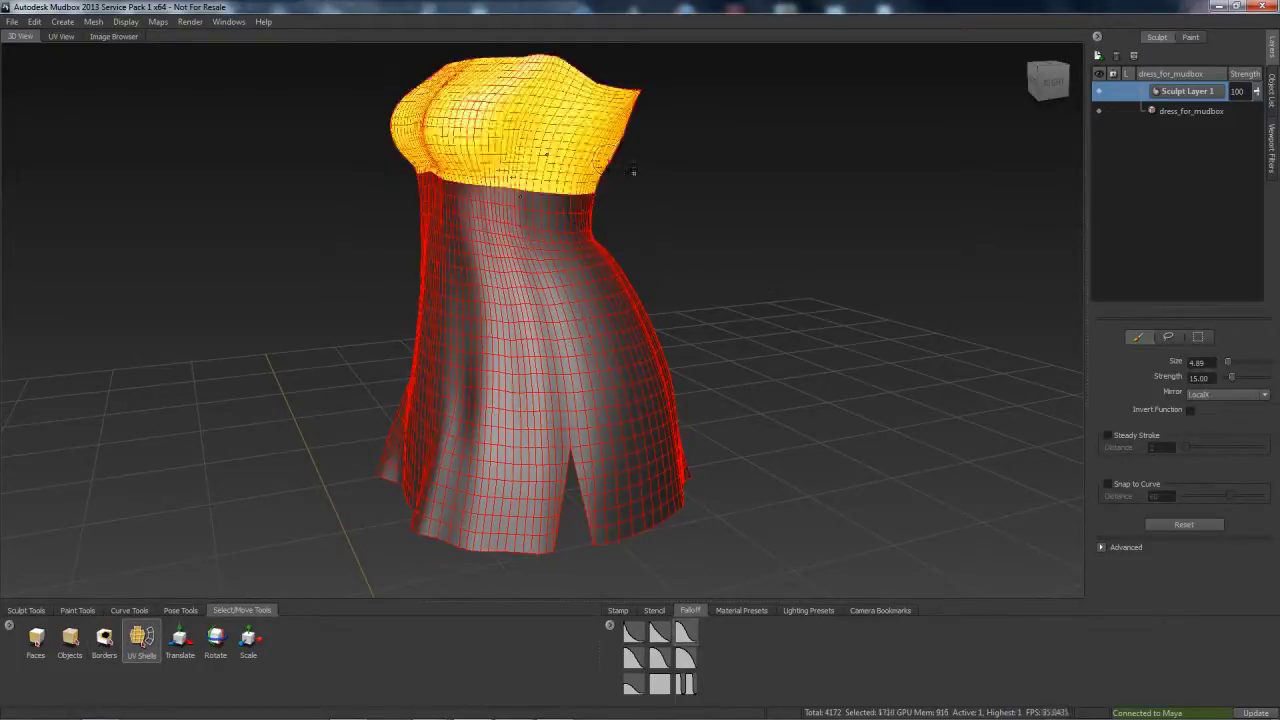
Select the waistband UV shell of the dress, freeze it, and check the frozen band from closer up
left_click(580, 210)
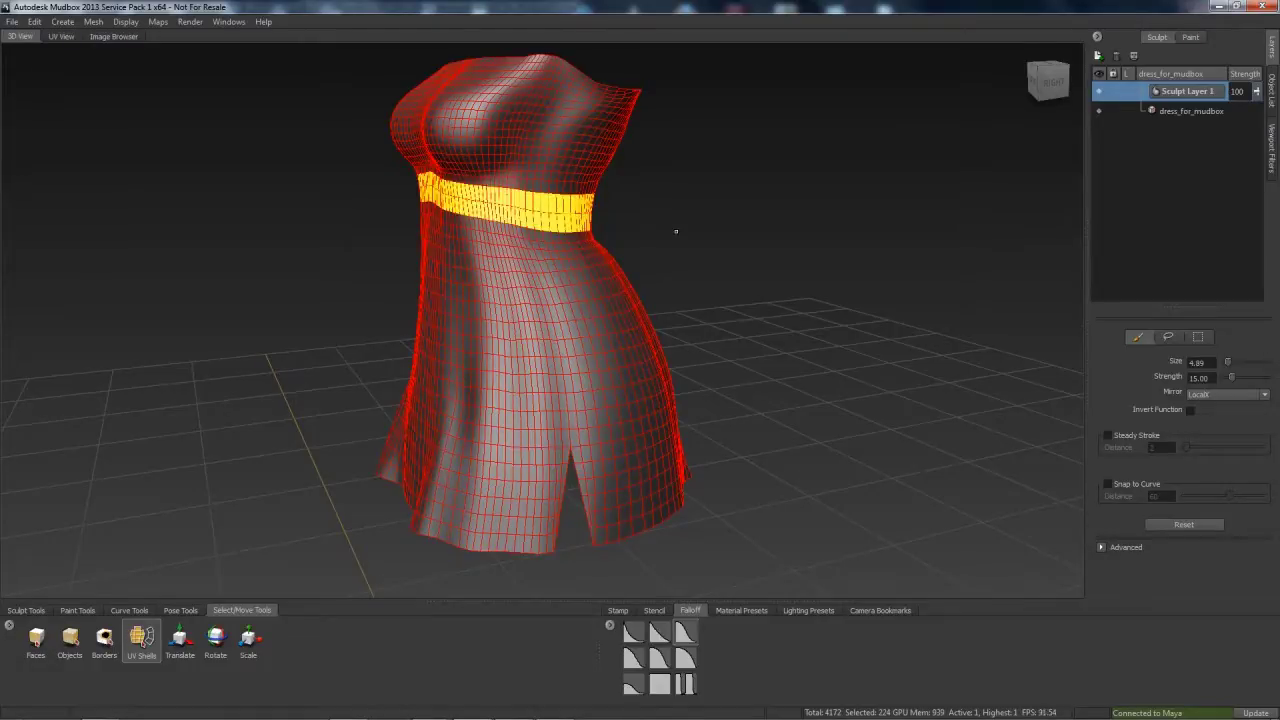
key("shift+f")
mouse_move(679, 247)
left_mouse_down("alt")
mouse_move(712, 247)
mouse_move(672, 243)
left_mouse_up("alt")
right_click_drag(633, 240, 690, 242, "alt")
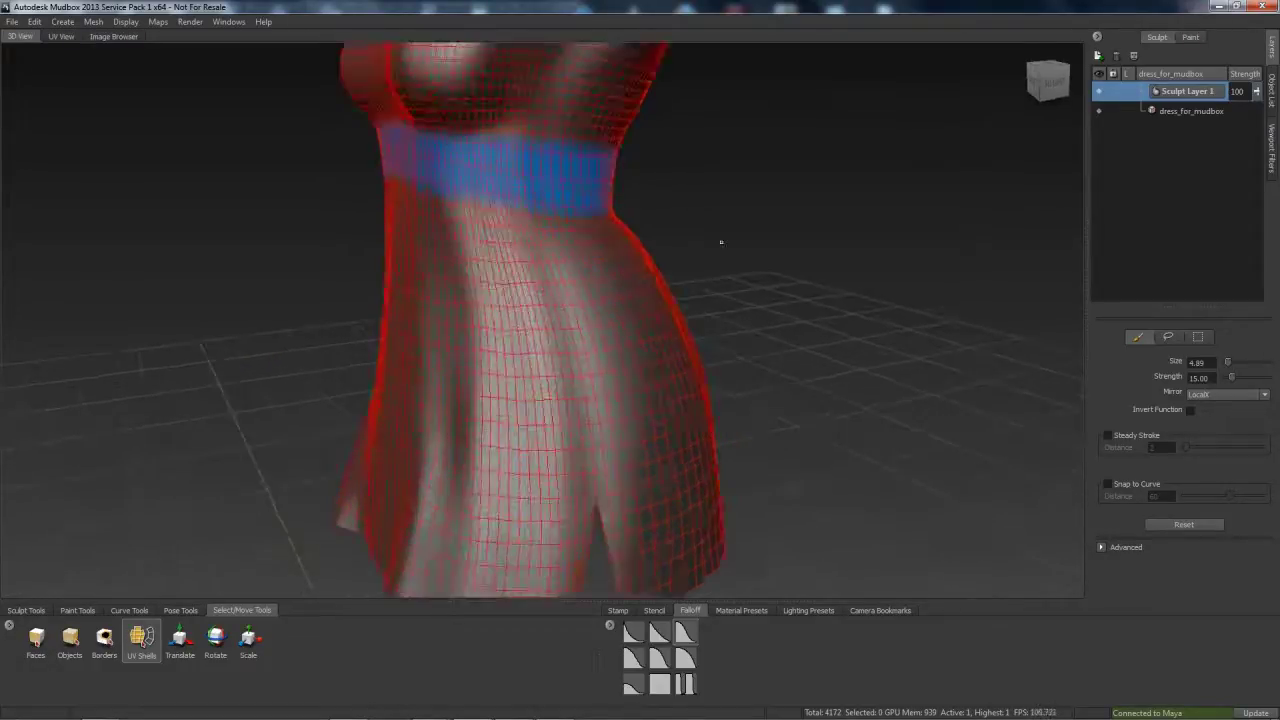
middle_click_drag(692, 240, 724, 317, "alt")
right_click_drag(724, 317, 775, 318, "alt")
left_click_drag(775, 318, 775, 295, "alt")
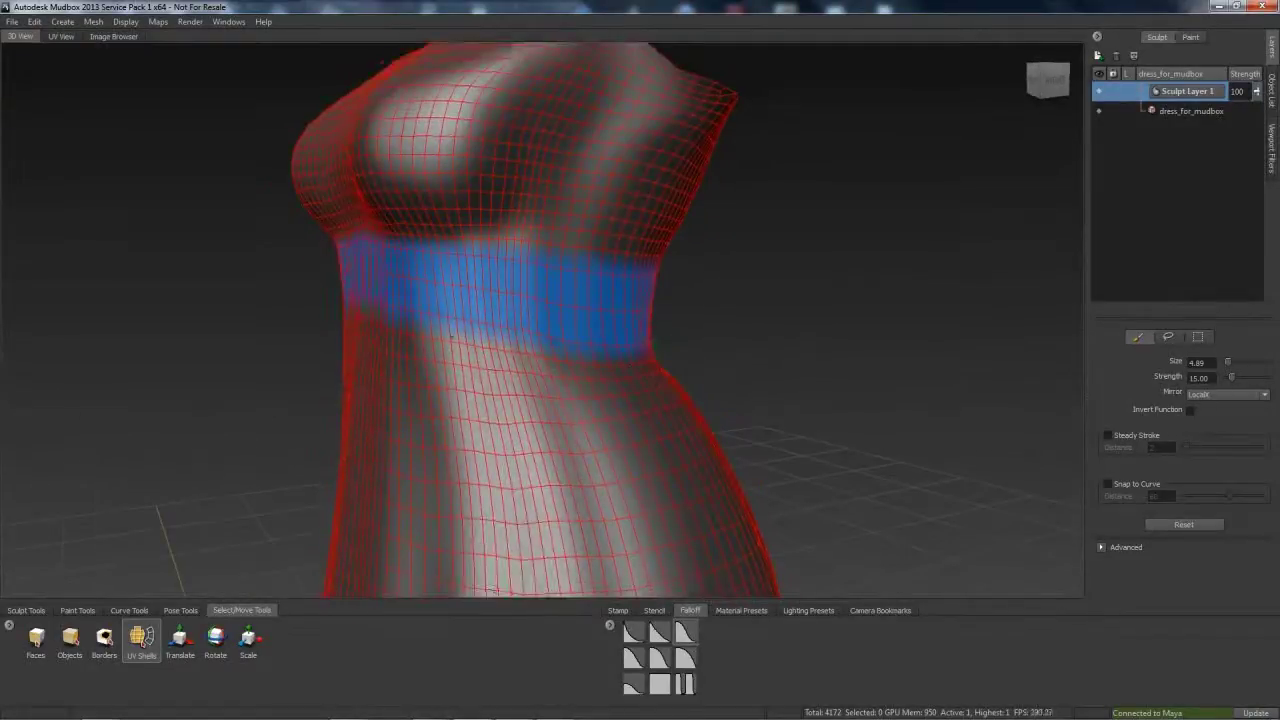
middle_click_drag(504, 423, 492, 202, "alt")
right_click_drag(492, 202, 390, 208, "alt")
left_click_drag(390, 208, 360, 222, "alt")
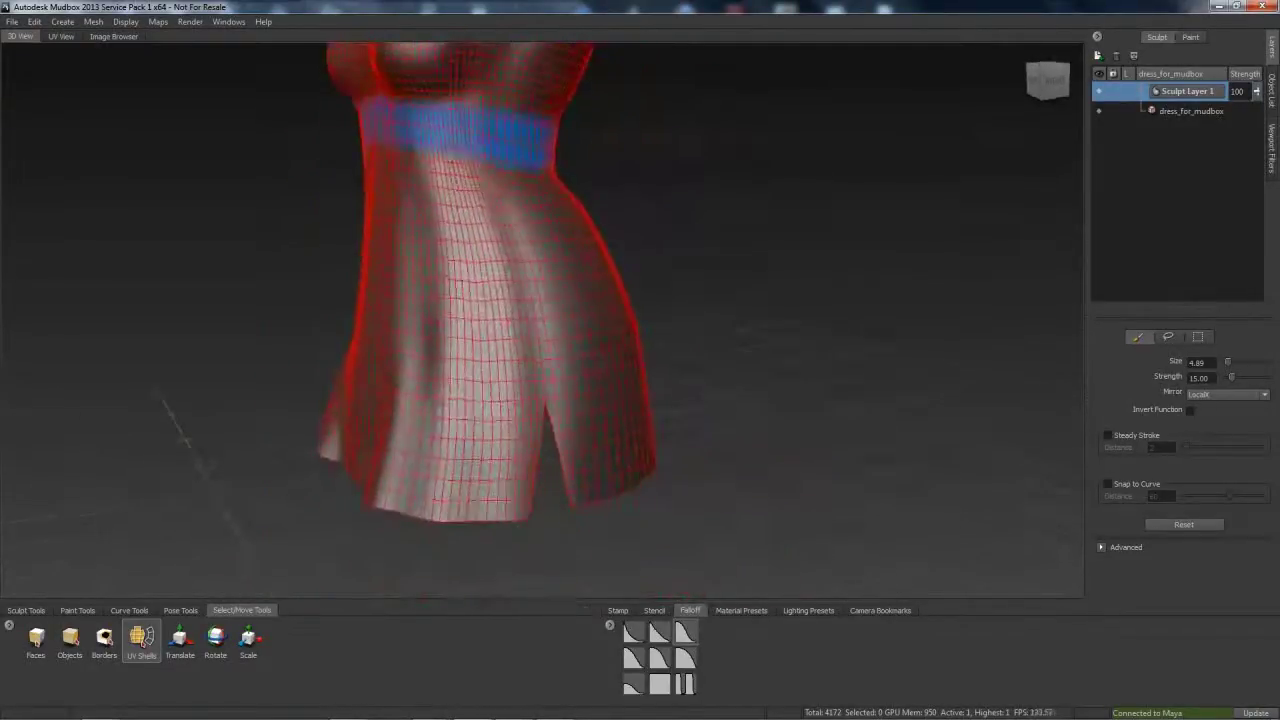
Sculpt vertical folds around the skirt below the frozen waistband on Sculpt Layer 1 with the Sculpt brush
left_click(26, 610)
left_click(36, 637)
mouse_move(450, 330)
left_mouse_down("alt")
mouse_move(508, 323)
mouse_move(545, 365)
mouse_move(562, 326)
mouse_move(525, 410)
mouse_move(532, 455)
left_mouse_up("alt")
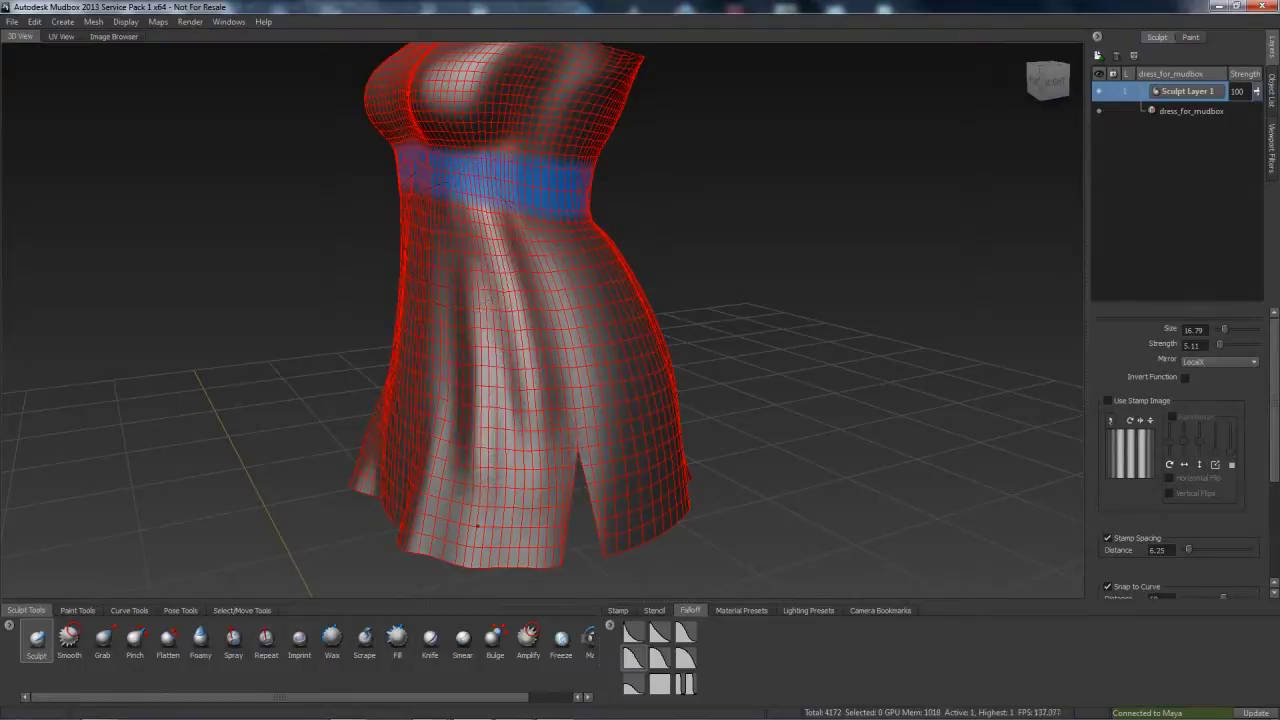
mouse_move(486, 468)
left_mouse_down("alt")
mouse_move(530, 470)
mouse_move(471, 357)
left_mouse_up("alt")
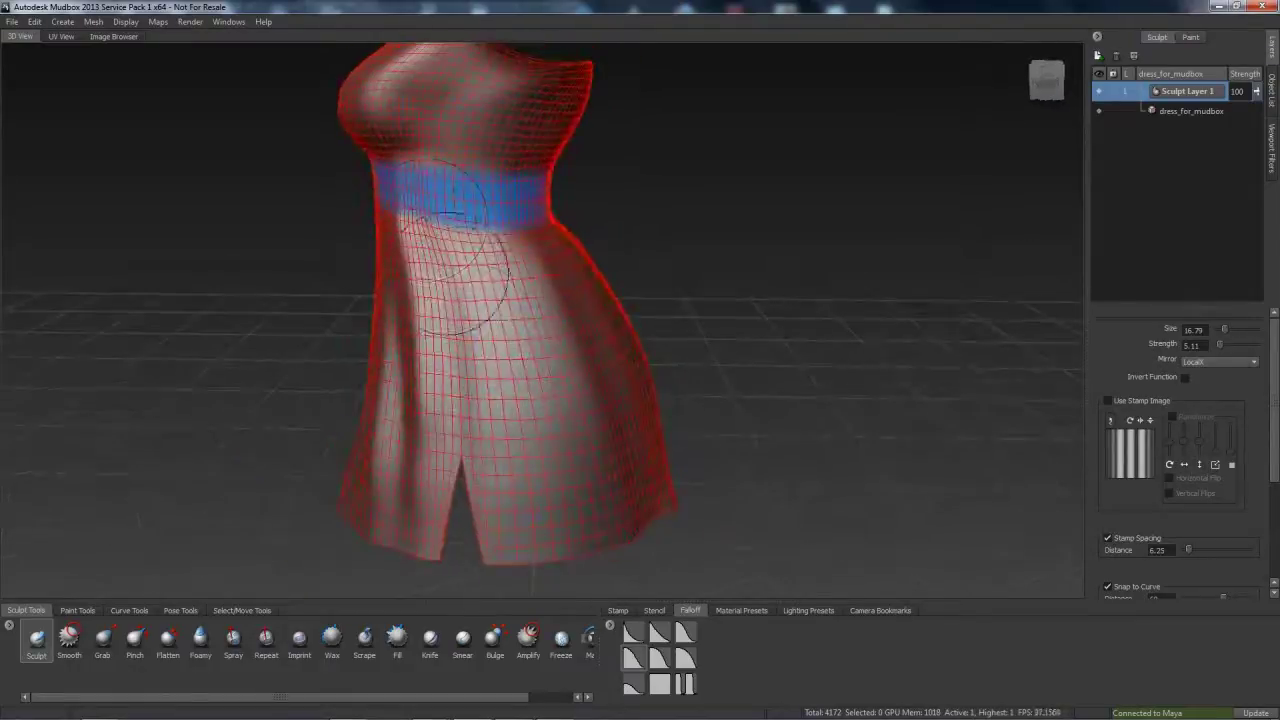
left_click_drag(557, 322, 501, 460, "alt")
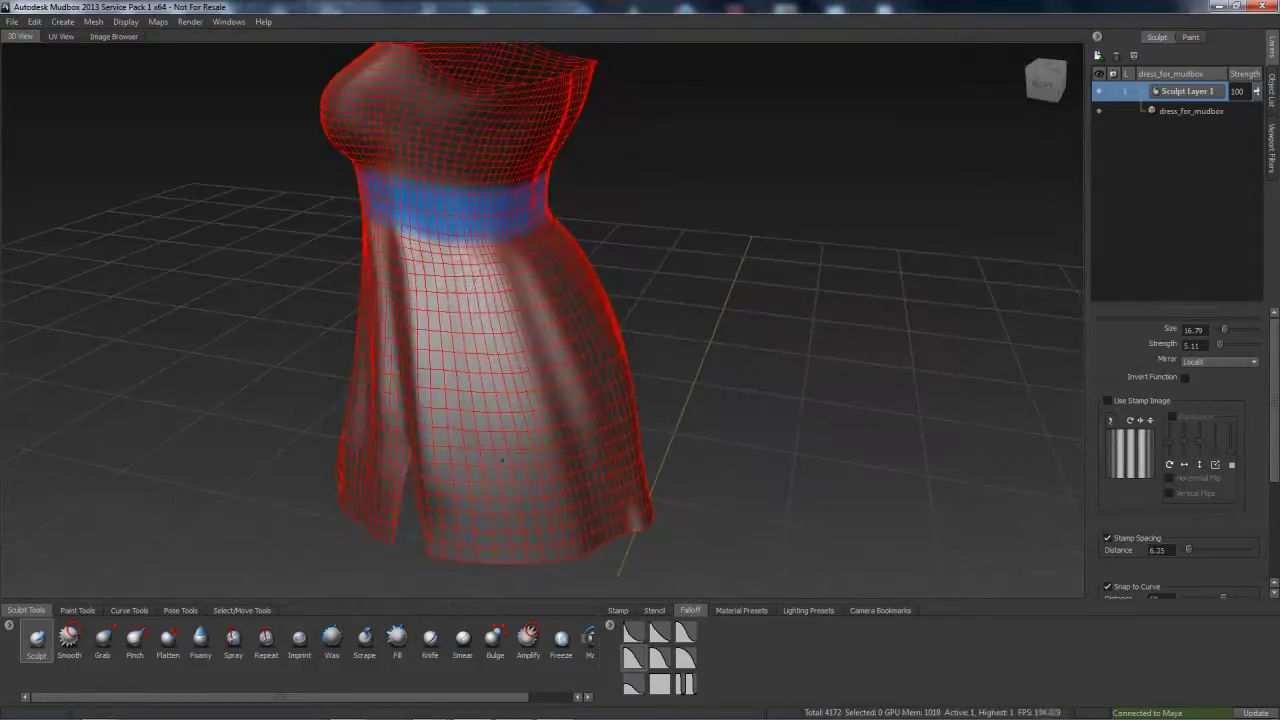
mouse_move(457, 249)
left_mouse_down()
mouse_move(508, 474)
mouse_move(498, 500)
left_mouse_up()
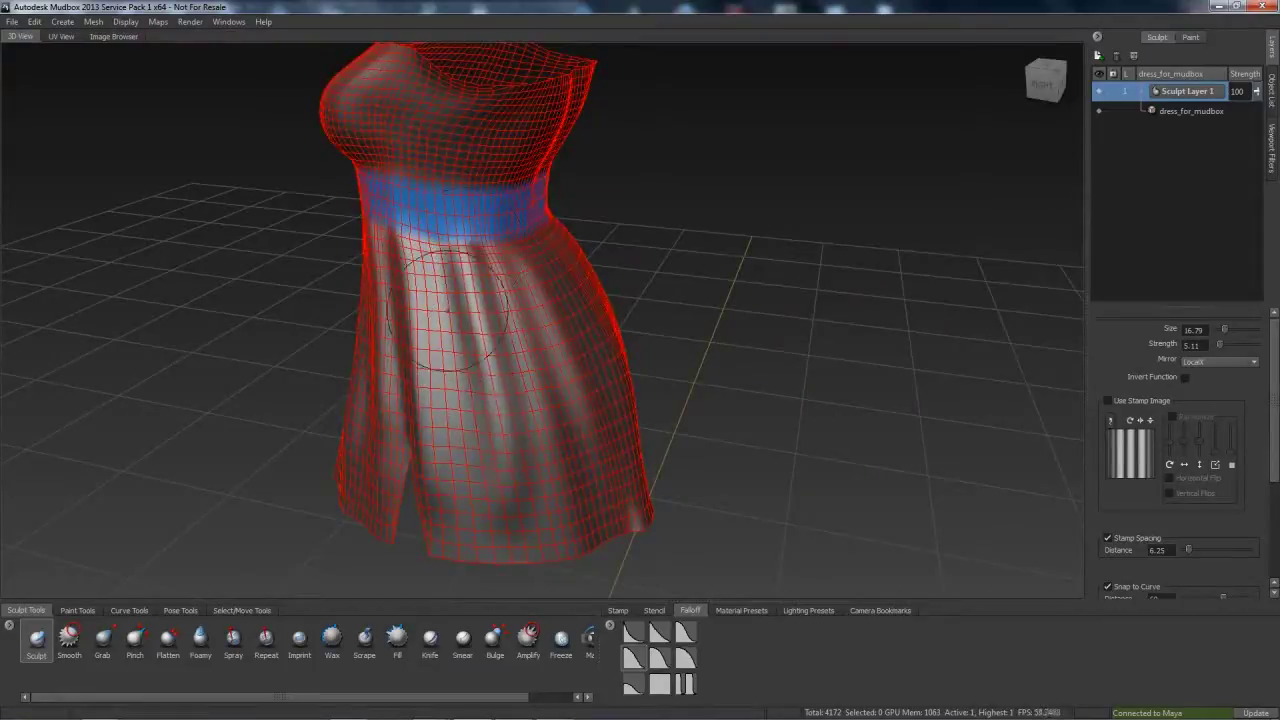
left_click_drag(470, 430, 497, 277, "alt")
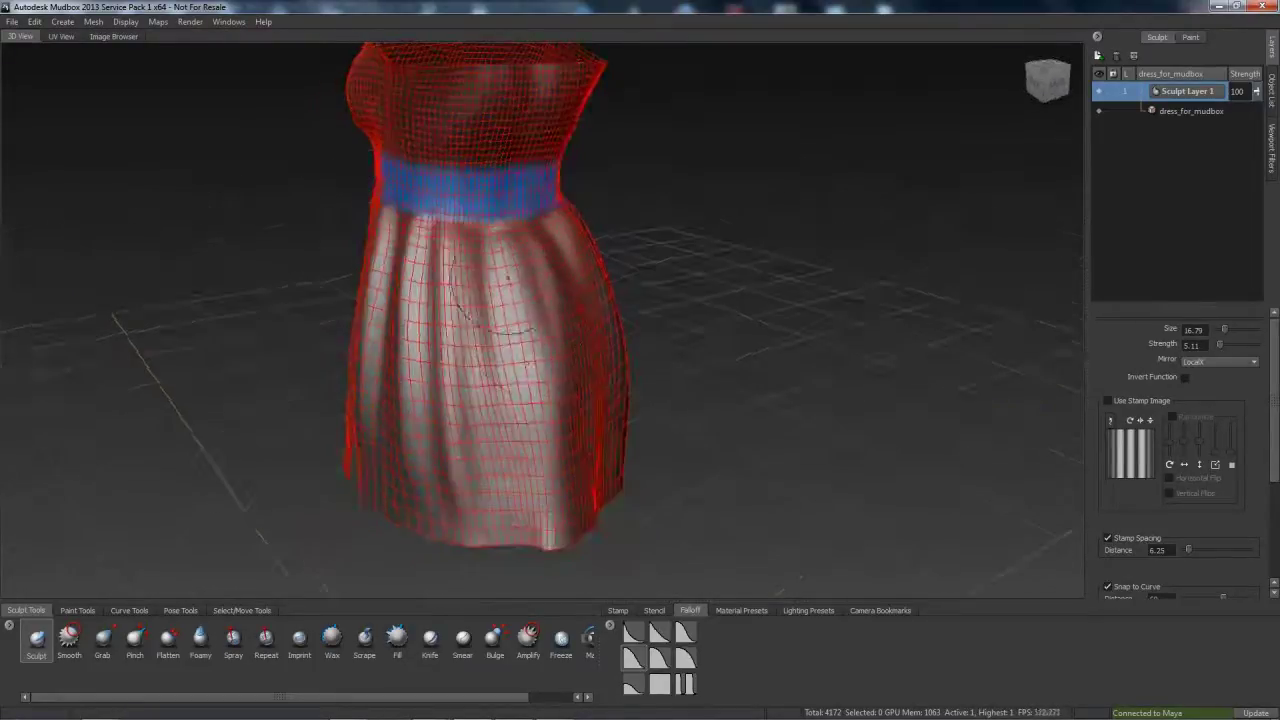
mouse_move(530, 460)
left_mouse_down("alt")
mouse_move(514, 245)
mouse_move(515, 397)
left_mouse_up("alt")
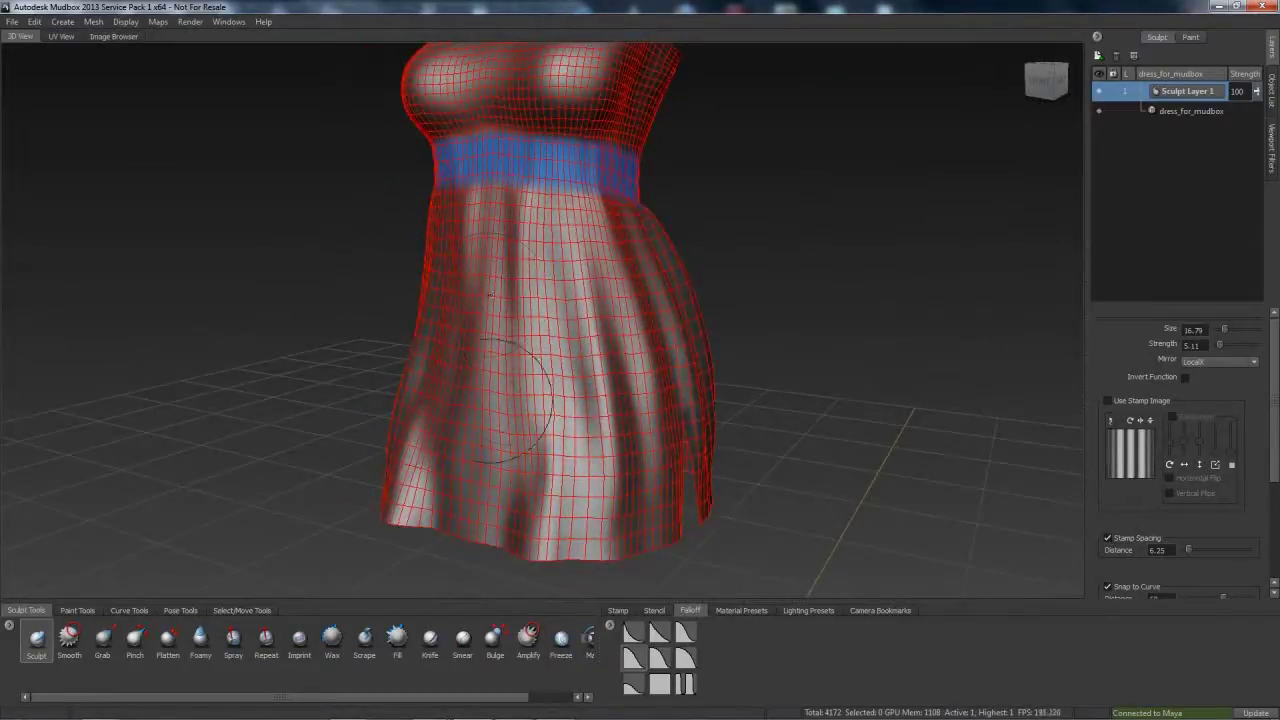
key("shift")
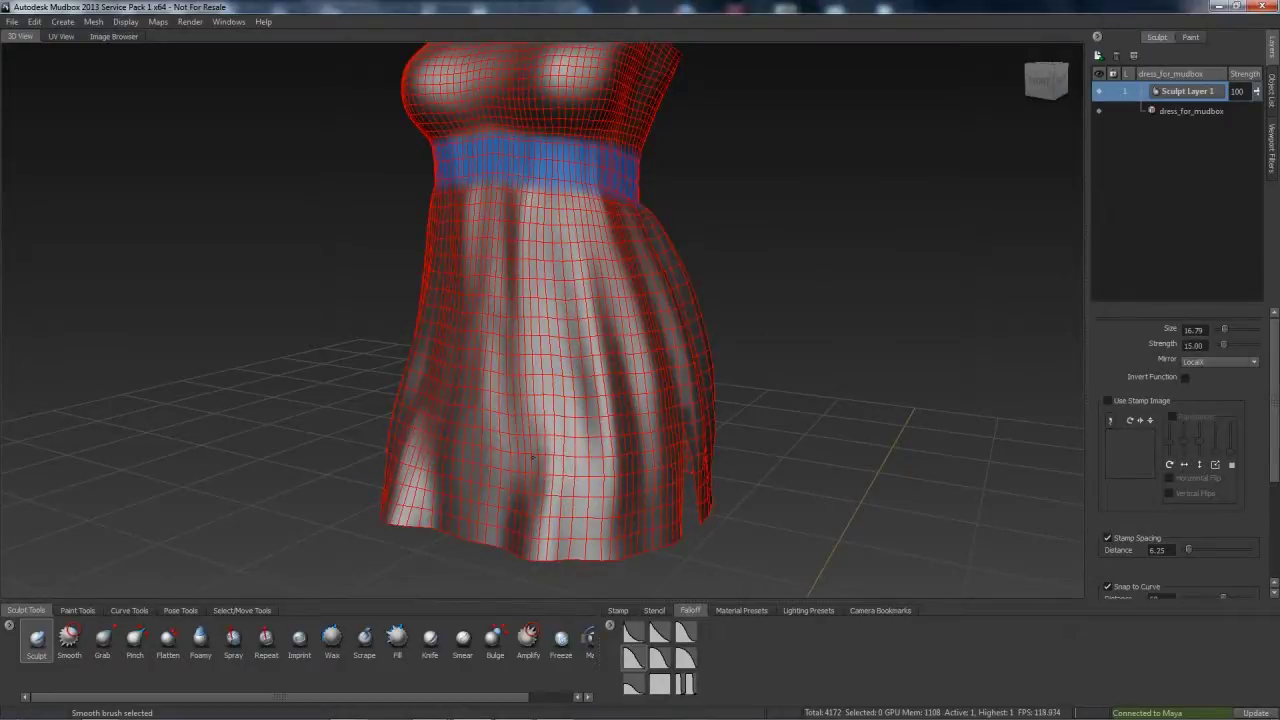
Toggle the visibility of Sculpt Layer 1 to compare the dress without and with the folds, leaving it visible
left_click_drag(557, 440, 1054, 128, "alt")
left_click(1099, 91)
left_click(1099, 91)
left_click(1099, 91)
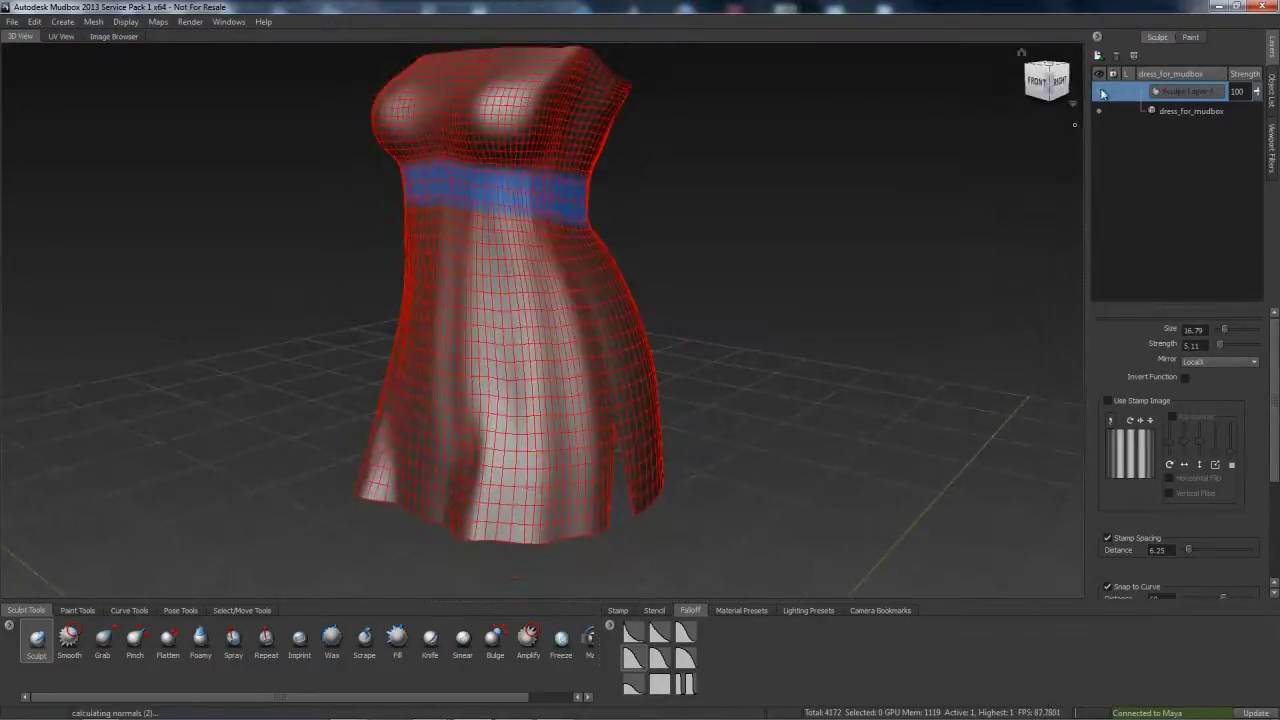
left_click(1099, 91)
Subdivide the dress twice, up to level 3
left_click_drag(817, 336, 788, 329, "alt")
key("shift+d")
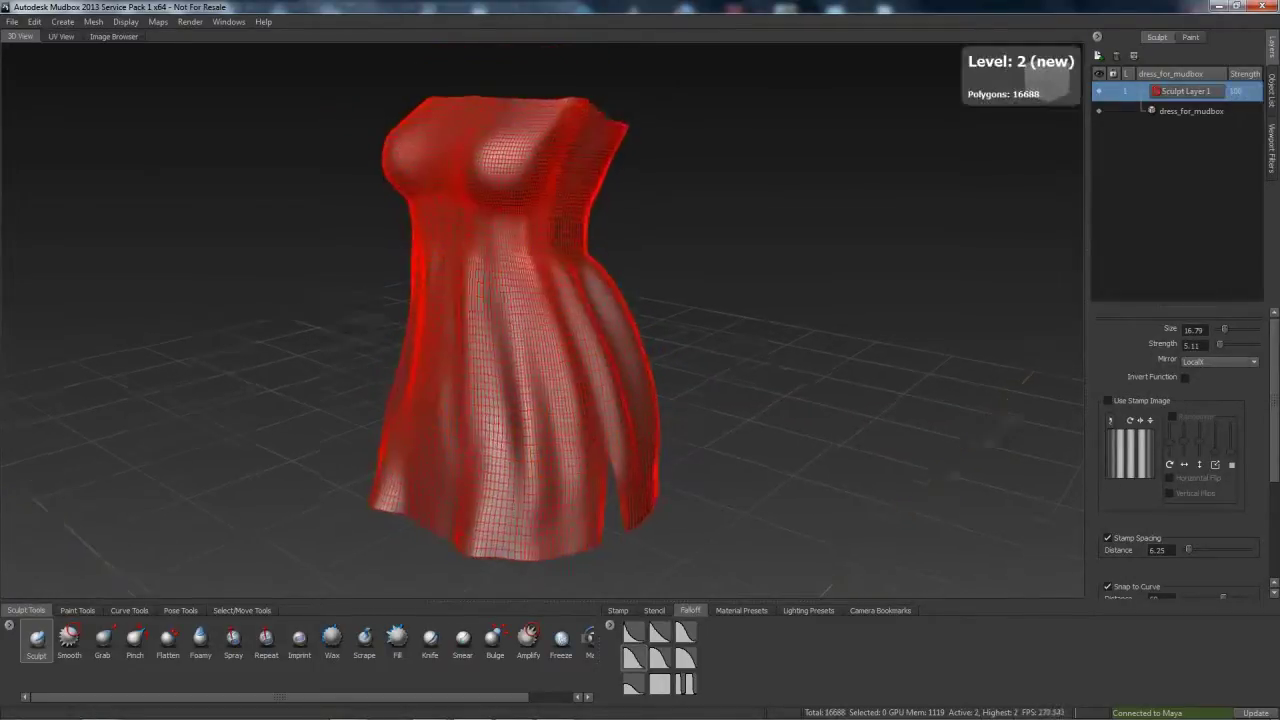
key("shift+d")
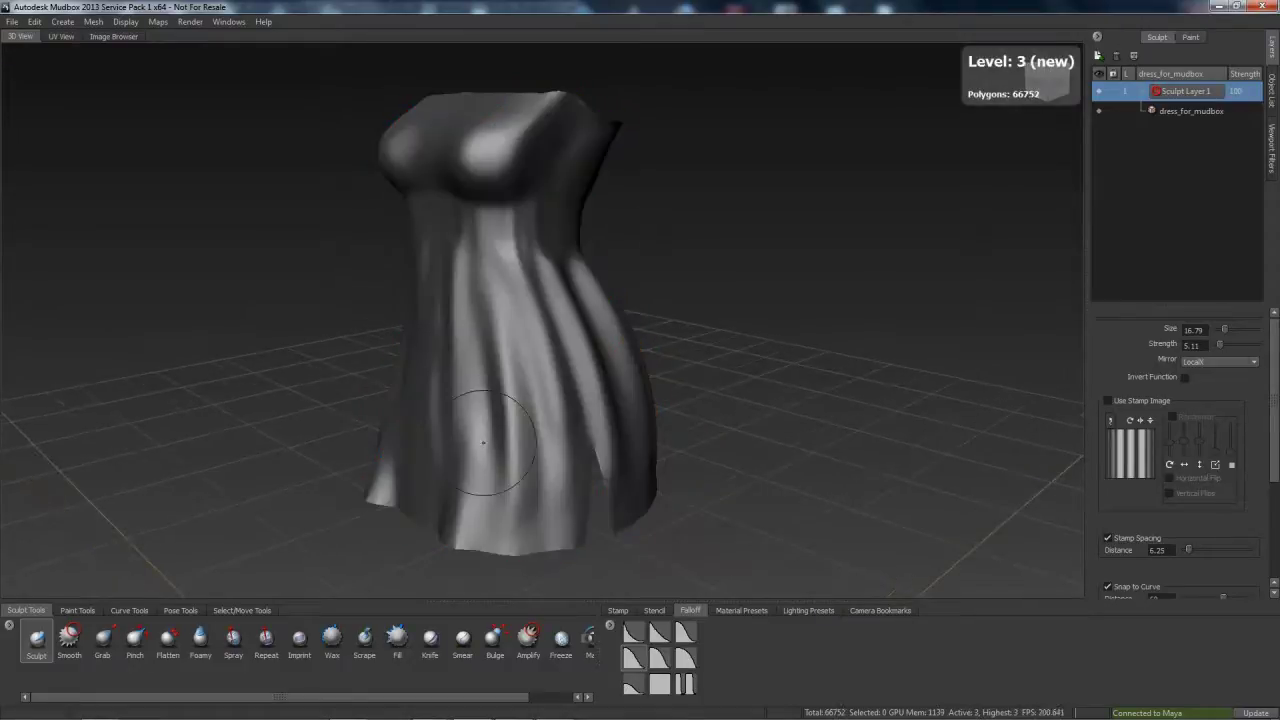
Select the skirt's lower border, including the slit, and grow the selection into a wide hem band
left_click(241, 610)
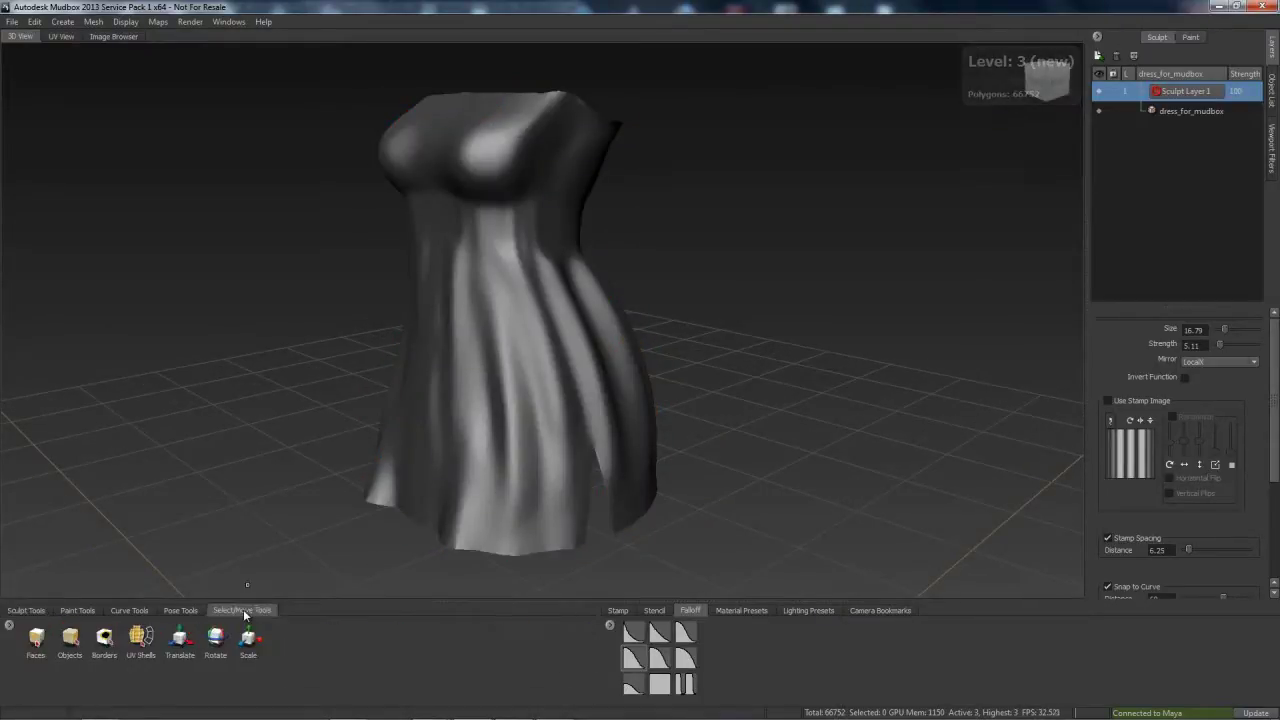
left_click(134, 645)
left_click(106, 643)
left_click(476, 557)
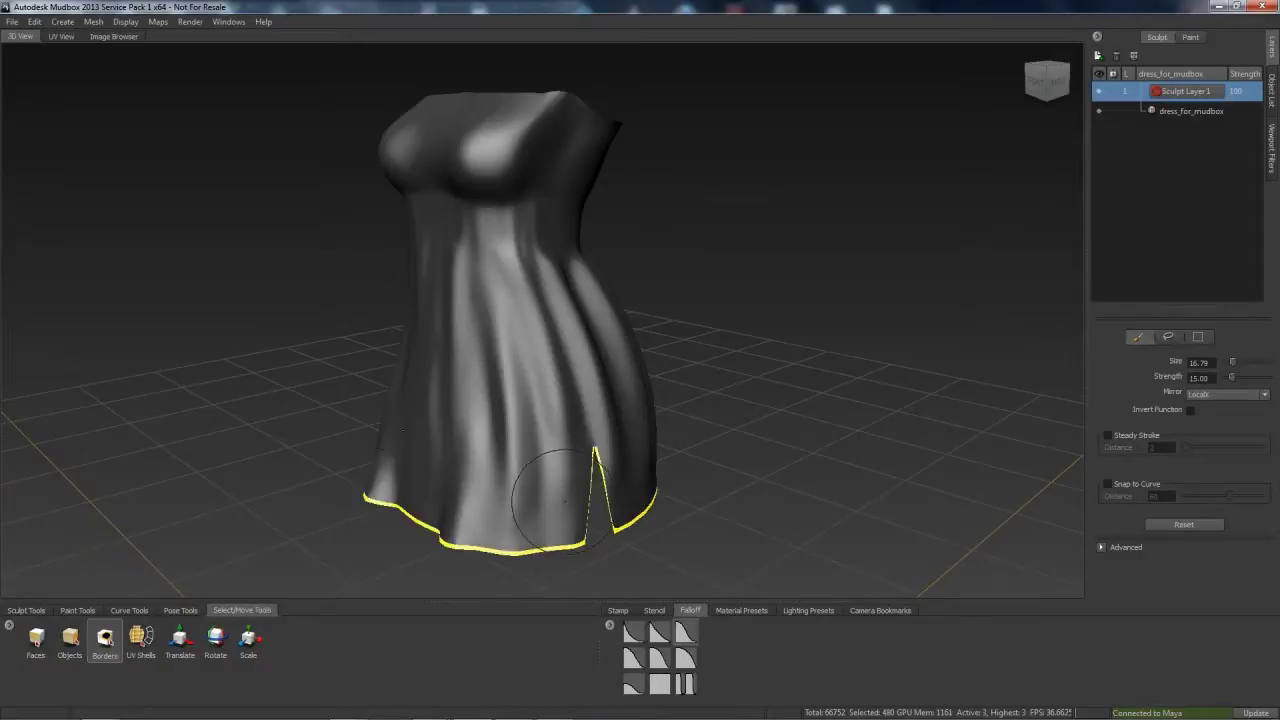
key("greater")
key("greater")
key("greater")
key("greater")
key("greater")
left_click_drag(563, 500, 700, 480, "alt")
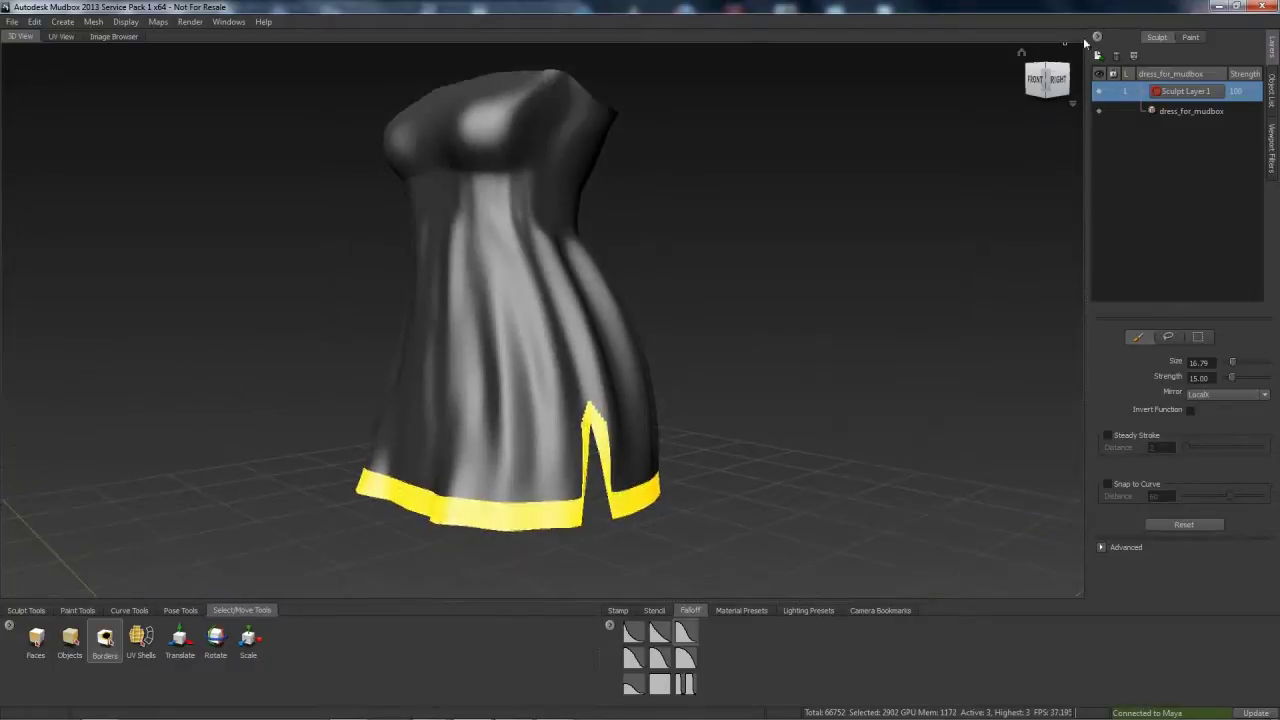
Add a new sculpt layer, enlarge the brush to about 60 with a lower strength, and freeze the selected hem band
left_click(1098, 56)
mouse_move(548, 400)
left_mouse_down("alt")
mouse_move(509, 413)
mouse_move(638, 406)
left_mouse_up("alt")
key("b")
key("m")
left_click_drag(530, 397, 529, 381)
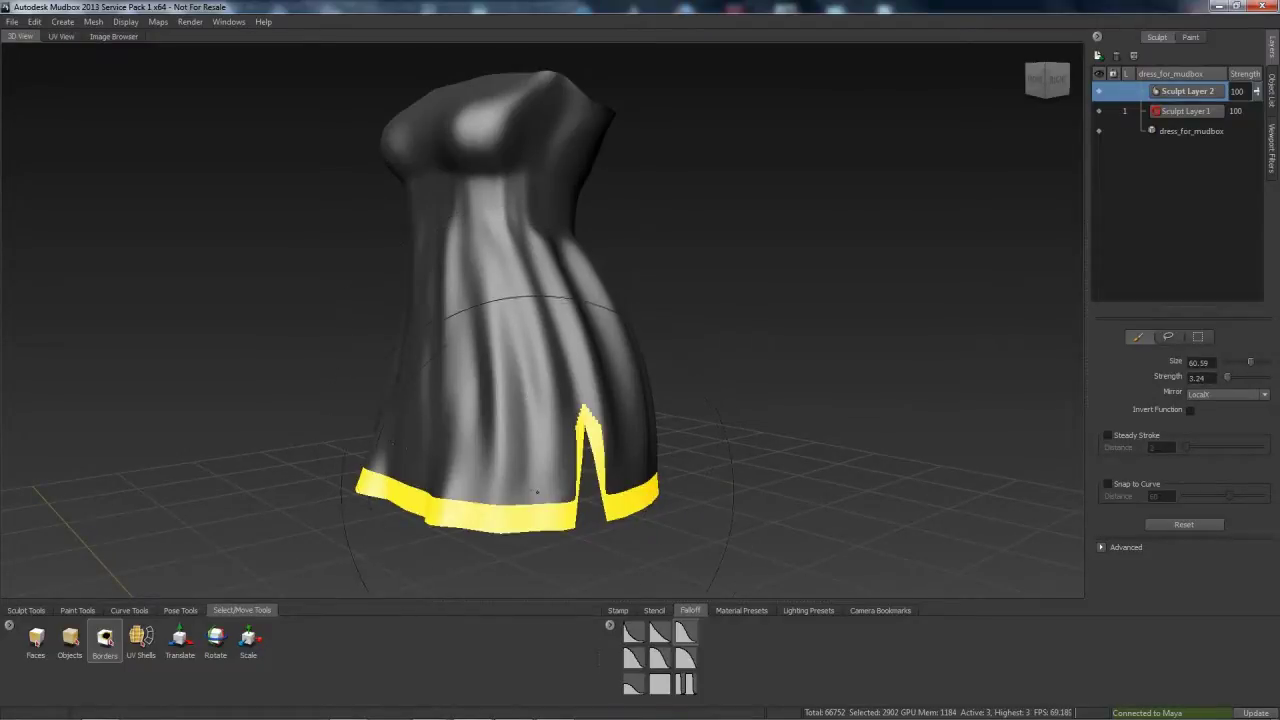
key("shift+f")
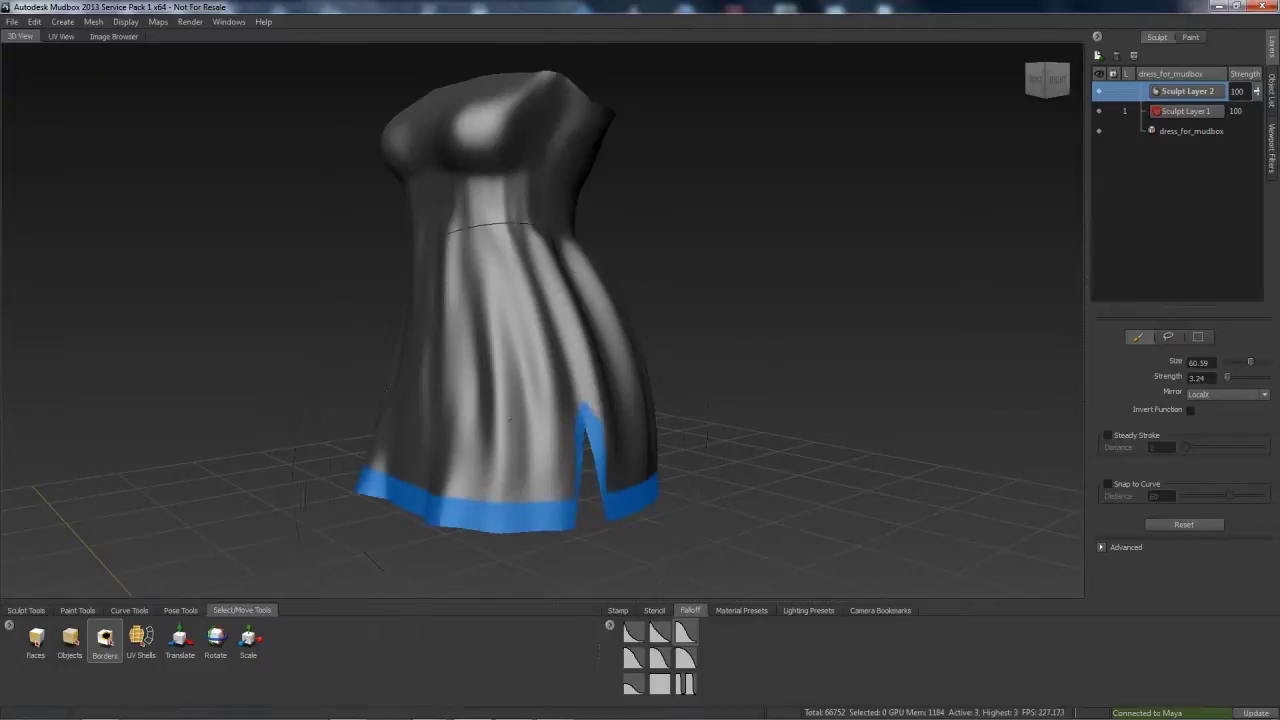
Sculpt the skirt outward just above the frozen hem and slit, all around the dress, with the Sculpt brush
middle_click_drag(510, 420, 496, 381, "alt")
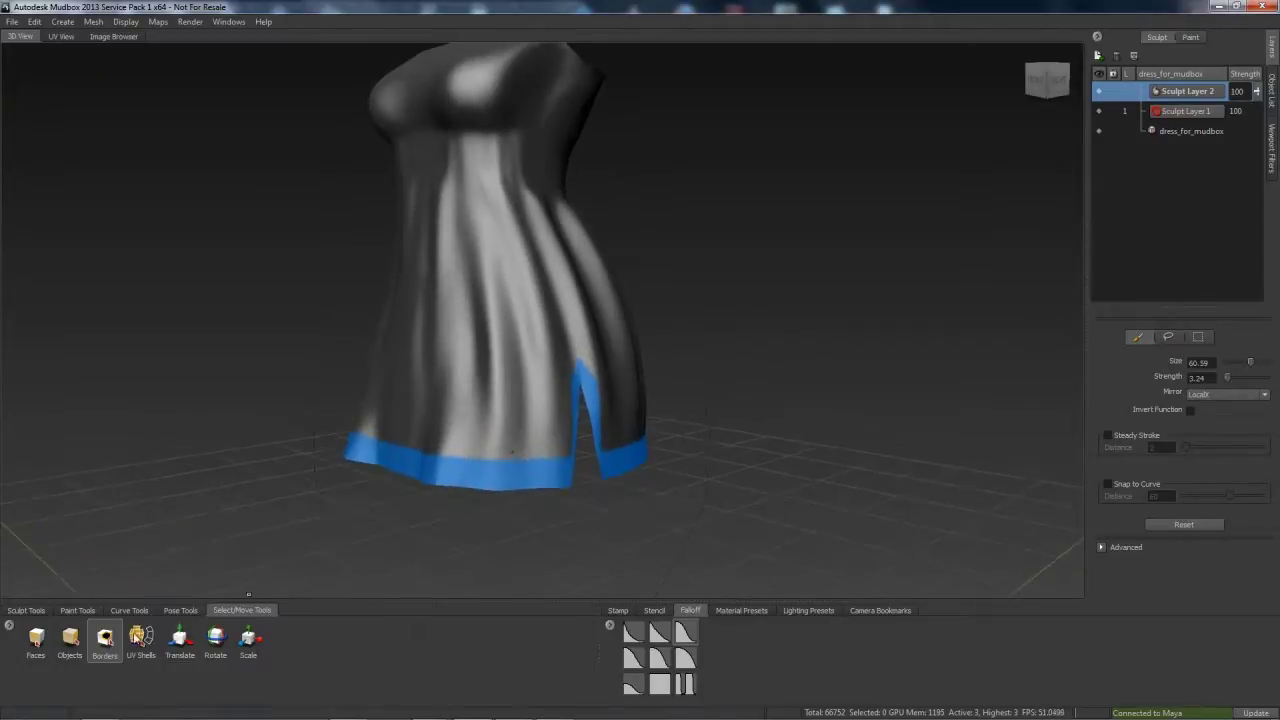
left_click(26, 610)
left_click(36, 637)
left_click_drag(508, 450, 430, 436)
left_click_drag(588, 366, 605, 442)
mouse_move(660, 410)
left_mouse_down("alt")
mouse_move(405, 425)
mouse_move(557, 430)
mouse_move(480, 432)
left_mouse_up("alt")
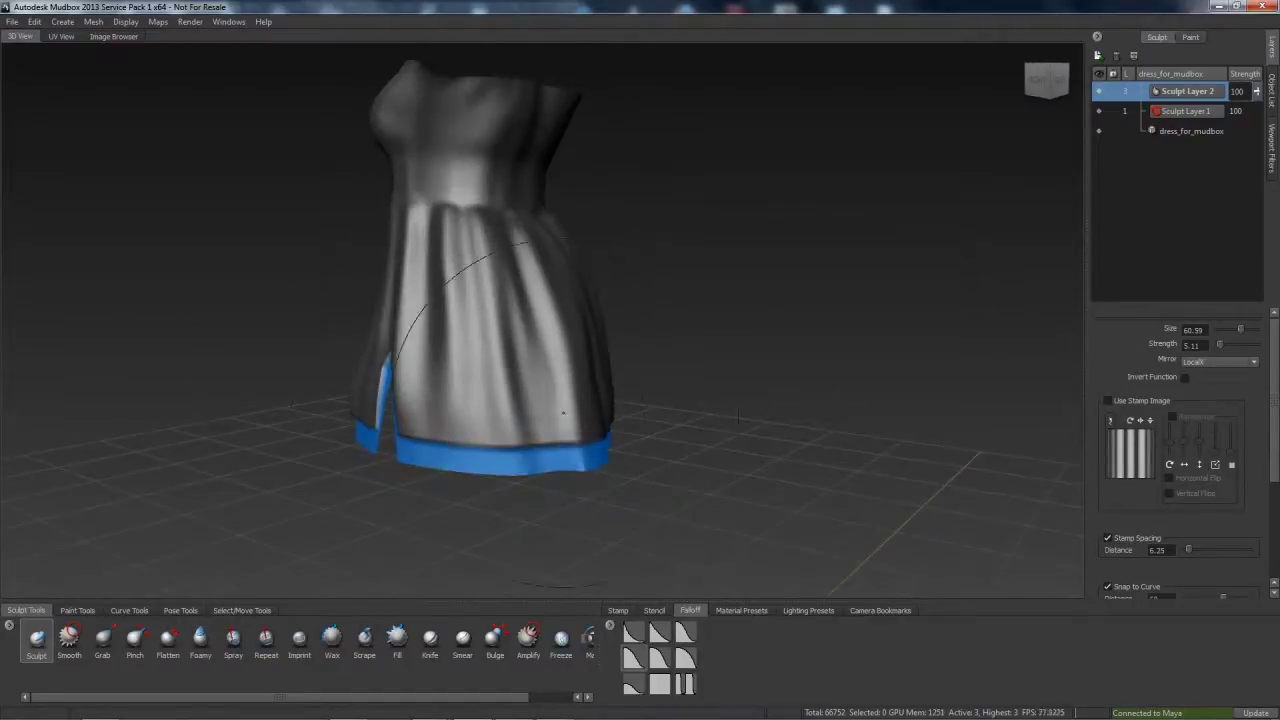
left_click_drag(493, 253, 375, 238, "alt")
mouse_move(535, 405)
left_mouse_down()
mouse_move(505, 429)
mouse_move(570, 375)
mouse_move(485, 398)
mouse_move(445, 380)
mouse_move(425, 330)
left_mouse_up()
mouse_move(425, 330)
left_mouse_down("alt")
mouse_move(565, 355)
mouse_move(515, 390)
left_mouse_up("alt")
right_click_drag(540, 400, 480, 405, "alt")
left_click_drag(500, 410, 497, 439, "alt")
middle_click_drag(497, 439, 502, 465, "alt")
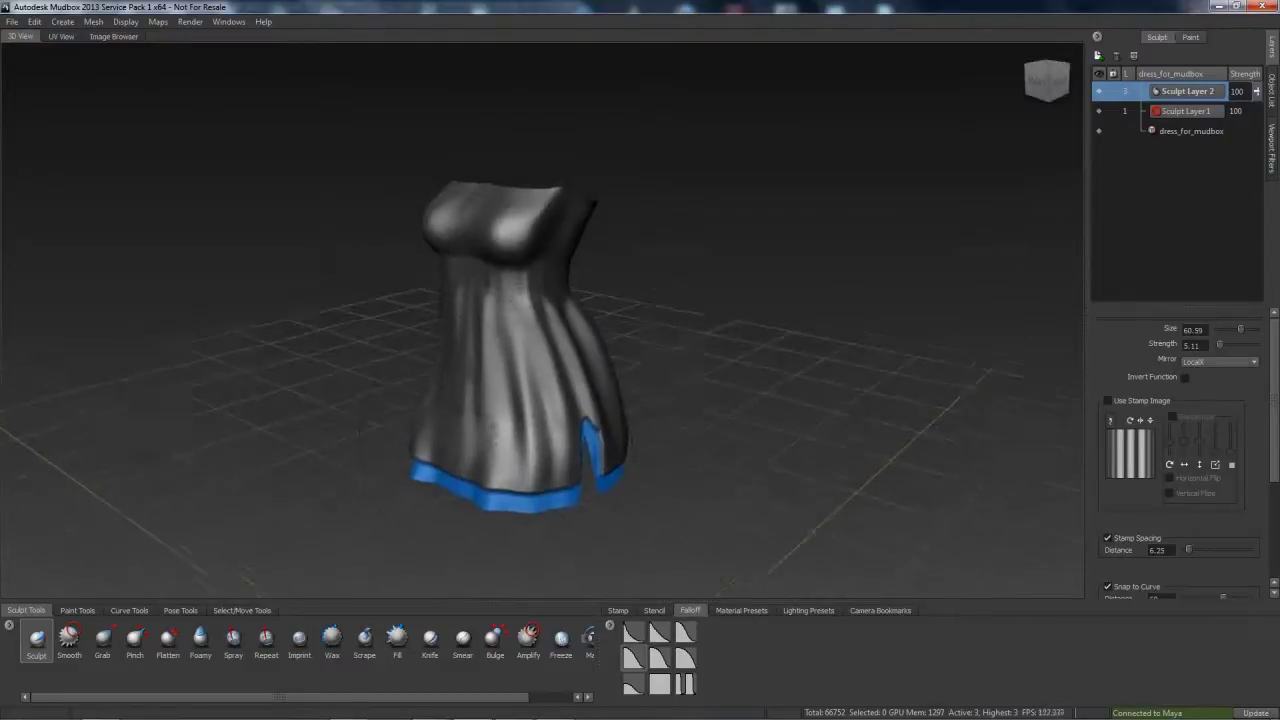
left_click_drag(502, 465, 494, 427, "alt")
right_click_drag(494, 427, 547, 397, "alt")
Add a third sculpt layer, select the waistband's UV shell, and freeze everything on the dress except the waistband
left_click(1098, 56)
left_click_drag(731, 334, 735, 311, "alt")
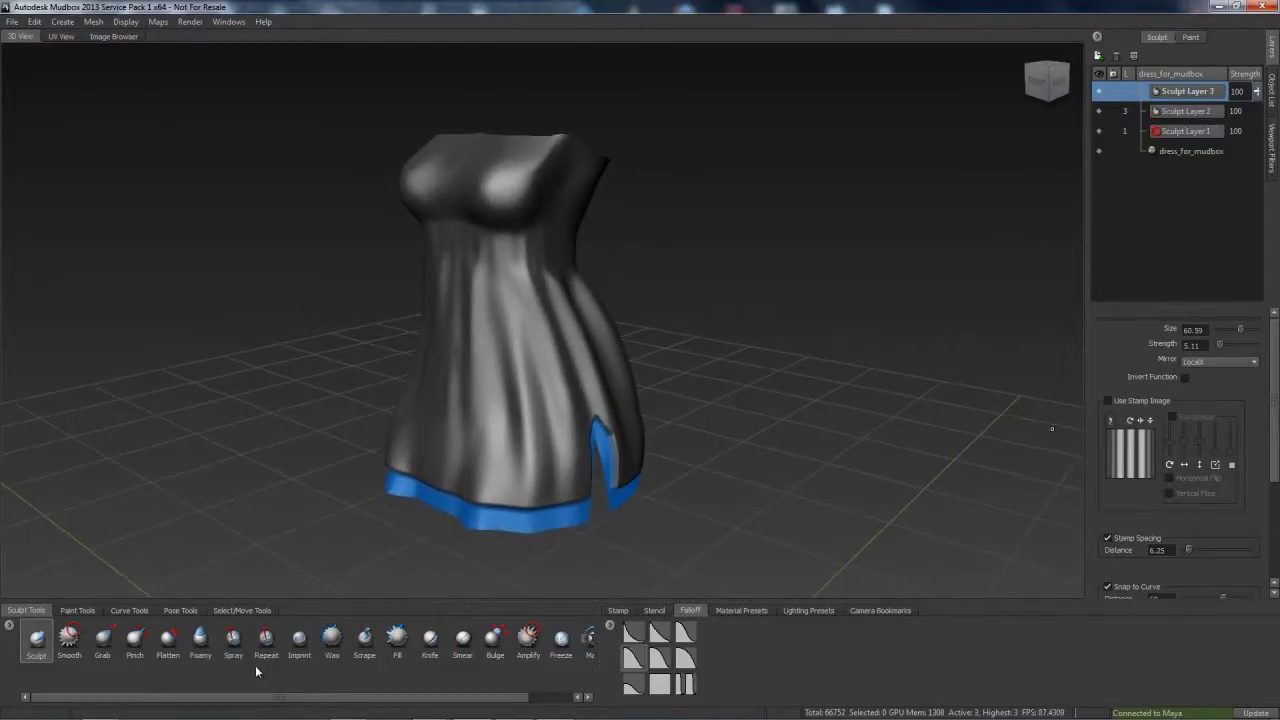
left_click(230, 610)
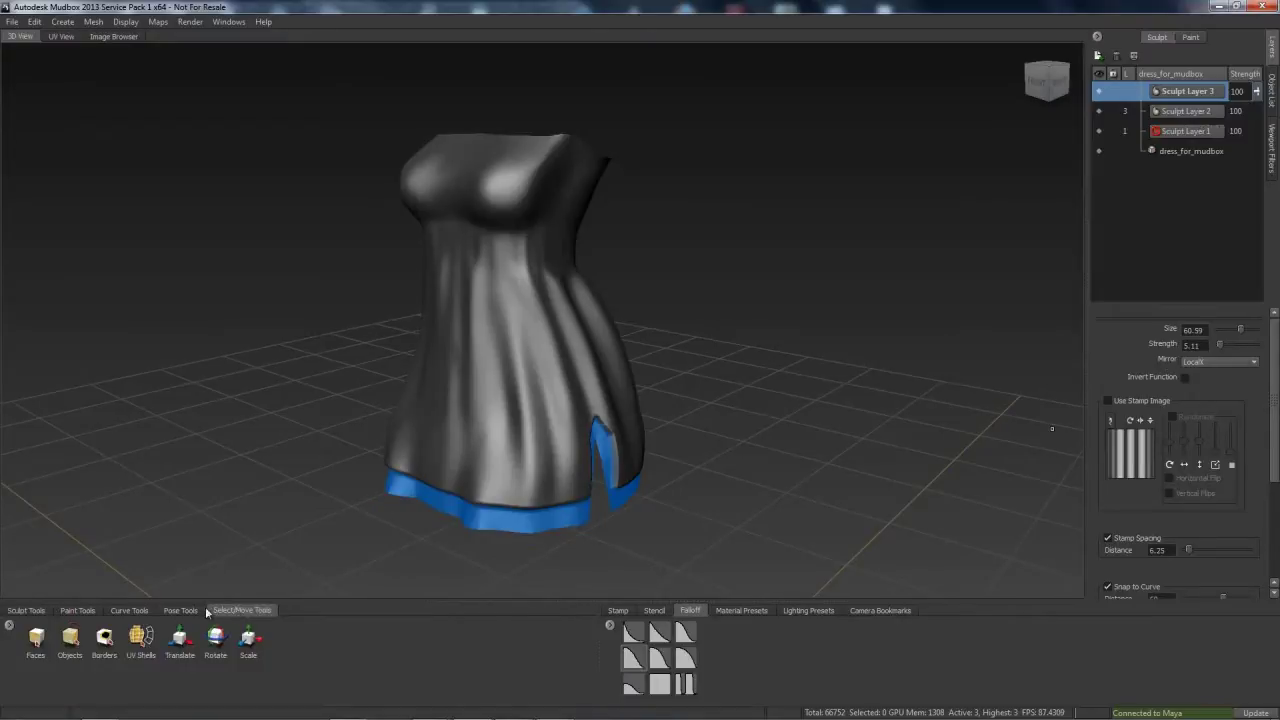
left_click(136, 640)
middle_click_drag(610, 268, 616, 315, "alt")
right_click_drag(616, 315, 641, 324, "alt")
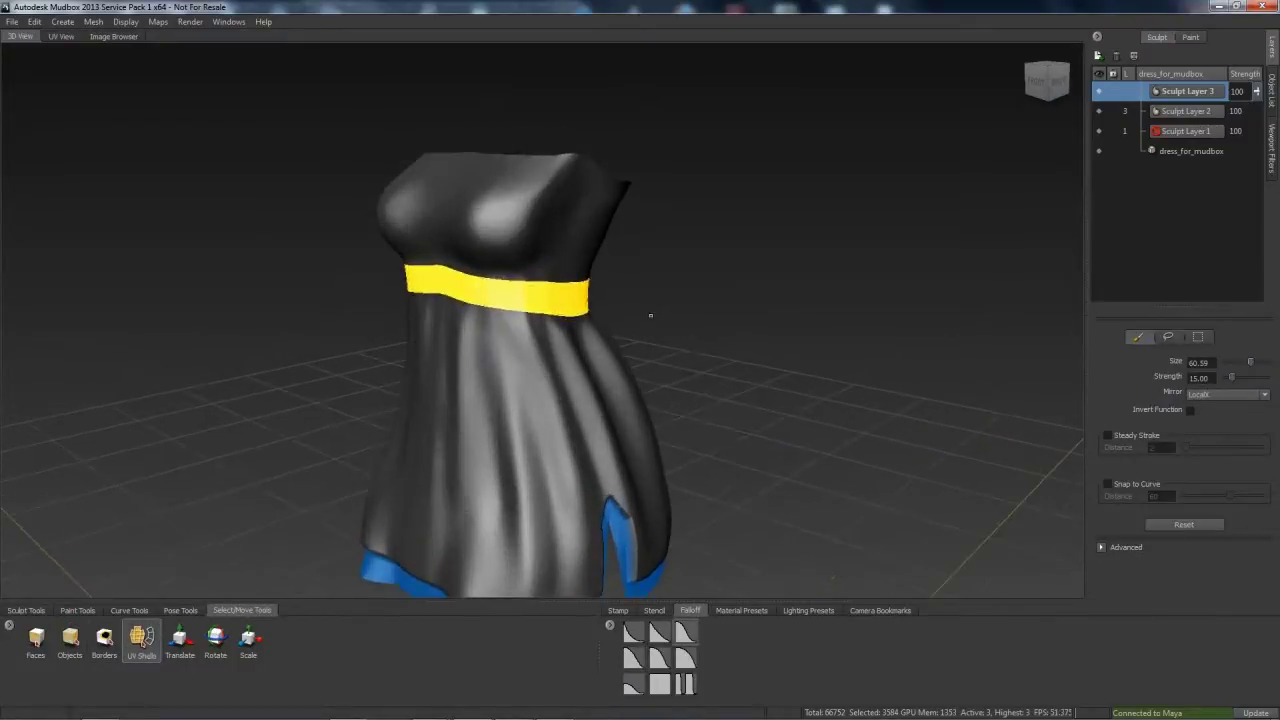
left_click(650, 316)
key("ctrl+i")
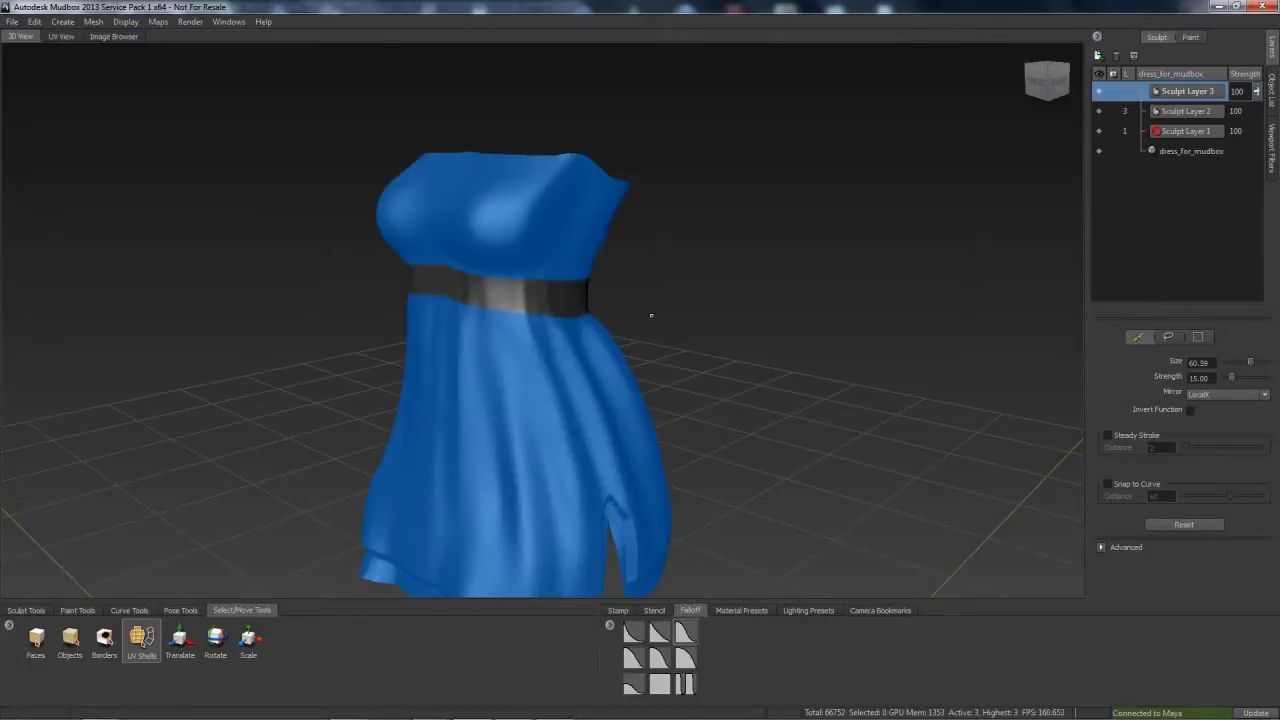
Sculpt the unfrozen waistband outward into a rounded band around the dress and smooth it
left_click(27, 610)
left_click(36, 638)
left_click_drag(480, 420, 495, 360, "alt")
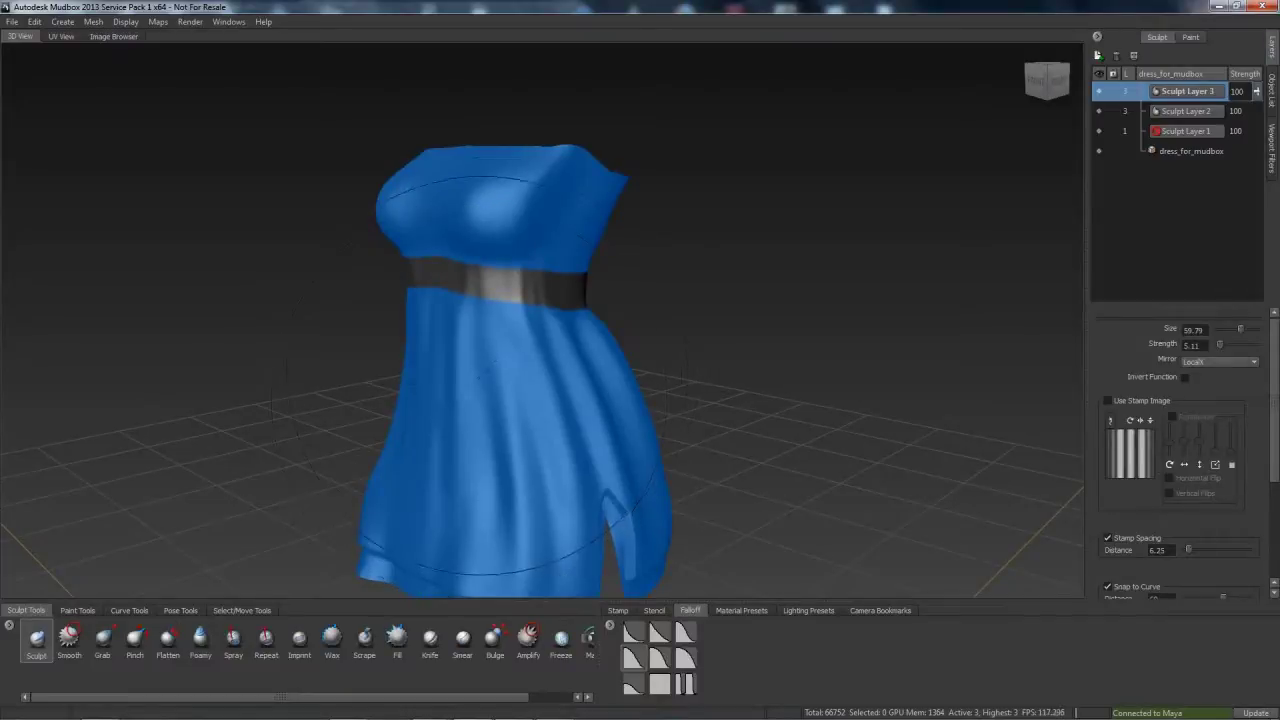
left_click_drag(488, 370, 500, 357)
mouse_move(520, 292)
left_mouse_down()
mouse_move(430, 272)
mouse_move(507, 272)
left_mouse_up()
left_click_drag(540, 400, 640, 400, "alt")
mouse_move(475, 280)
left_mouse_down("shift")
mouse_move(380, 276)
mouse_move(677, 283)
mouse_move(600, 285)
left_mouse_up("shift")
mouse_move(705, 288)
left_mouse_down("shift")
mouse_move(590, 292)
mouse_move(740, 296)
left_mouse_up("shift")
left_click_drag(560, 400, 578, 436, "alt")
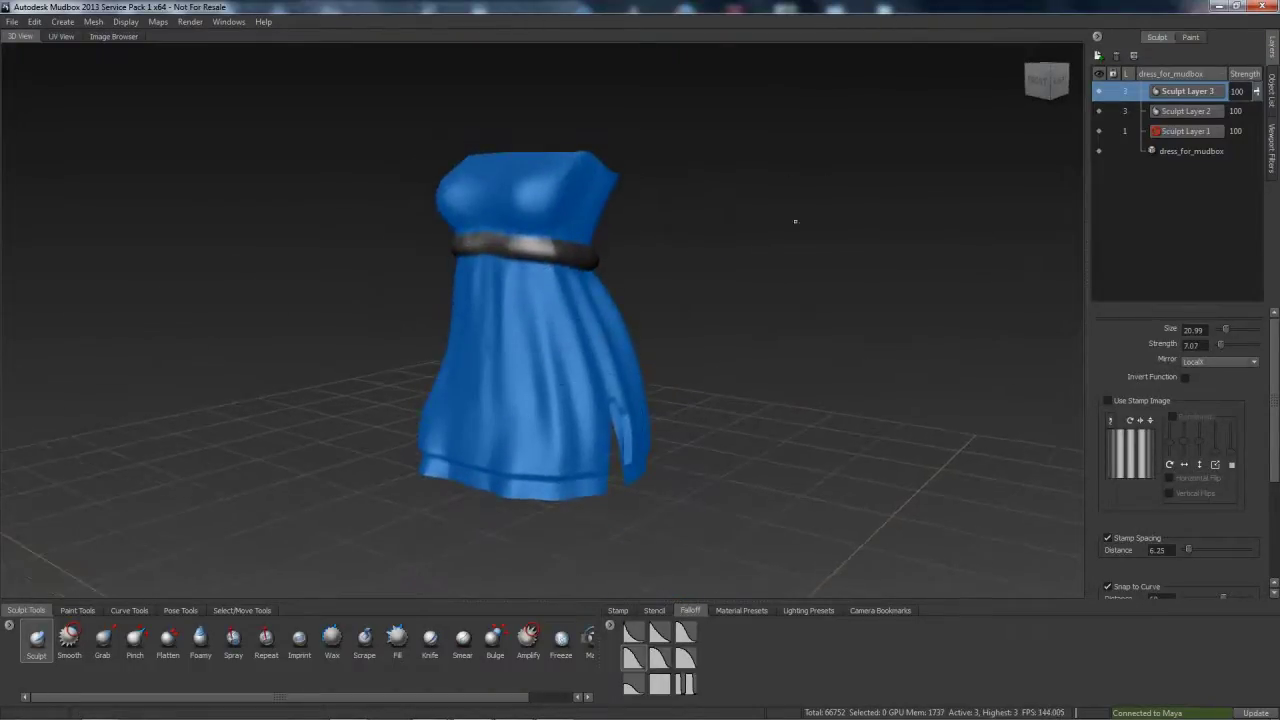
Add subdivision level 4 to the dress
key("shift+d")
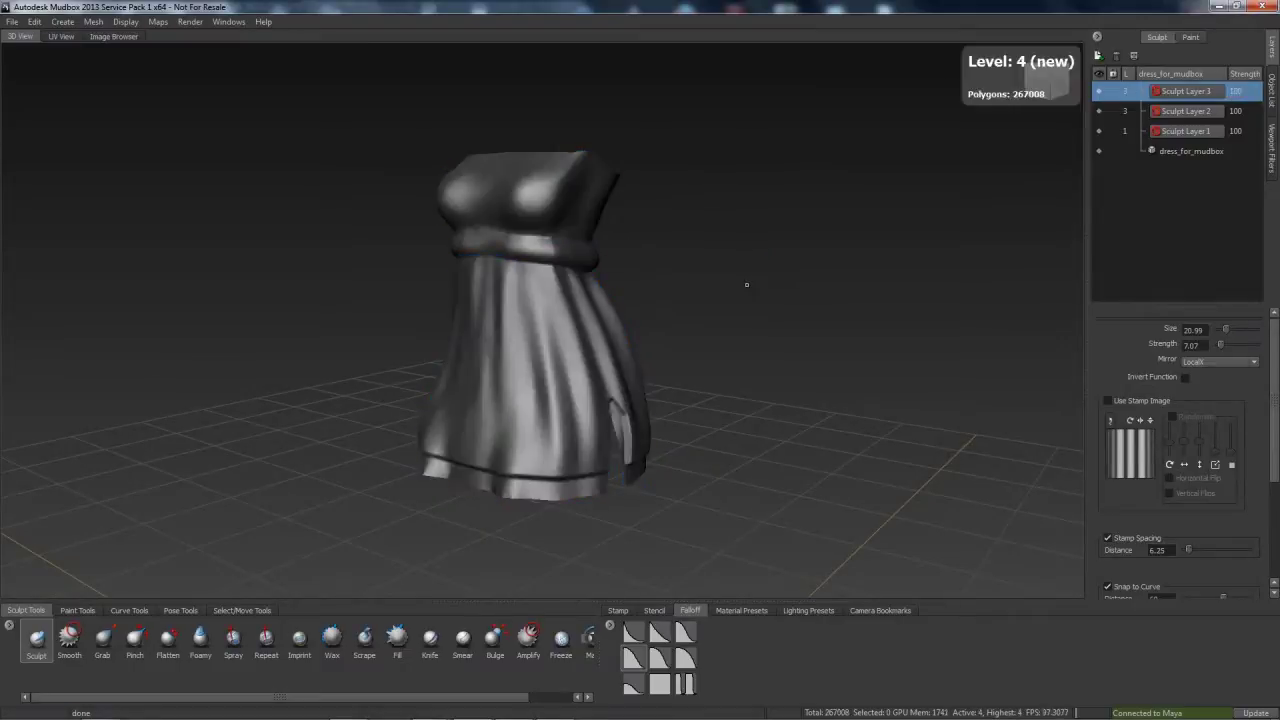
key("w")
key("w")
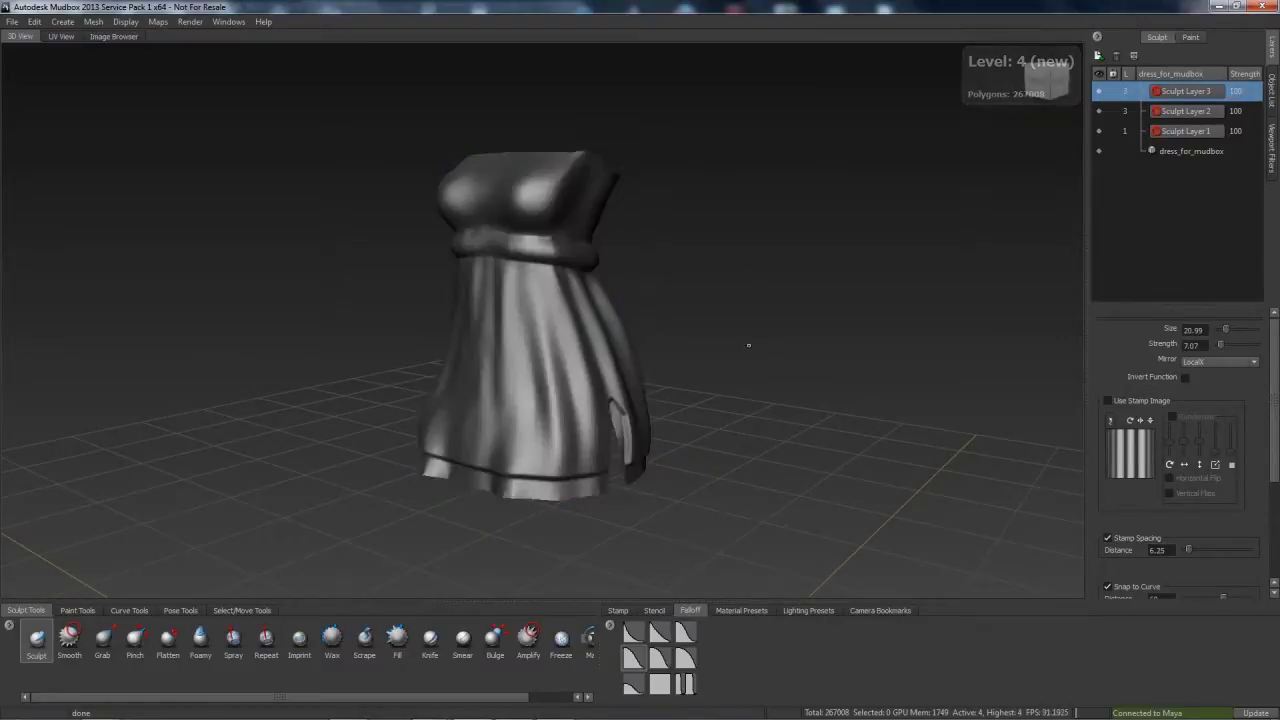
Add a fourth sculpt layer, select the waistband's UV shell, and grow the selection slightly past its edges
left_click(1097, 55)
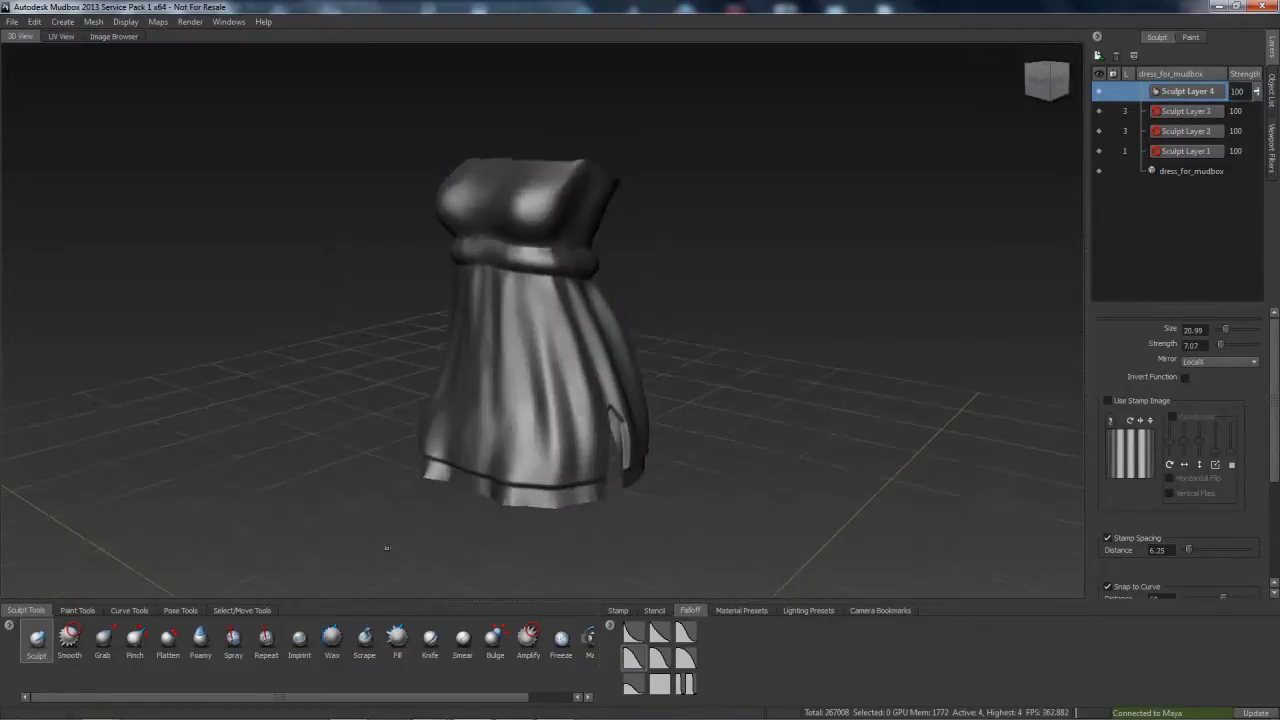
left_click(238, 610)
left_click(141, 640)
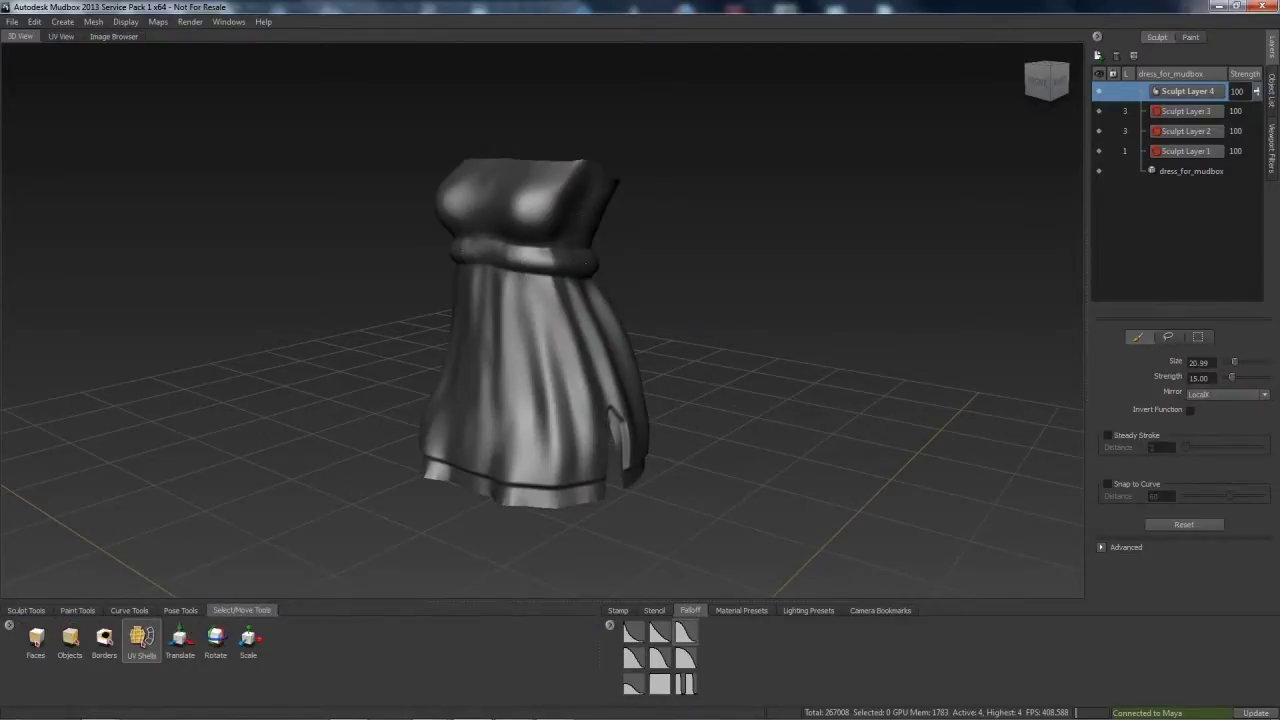
key("f")
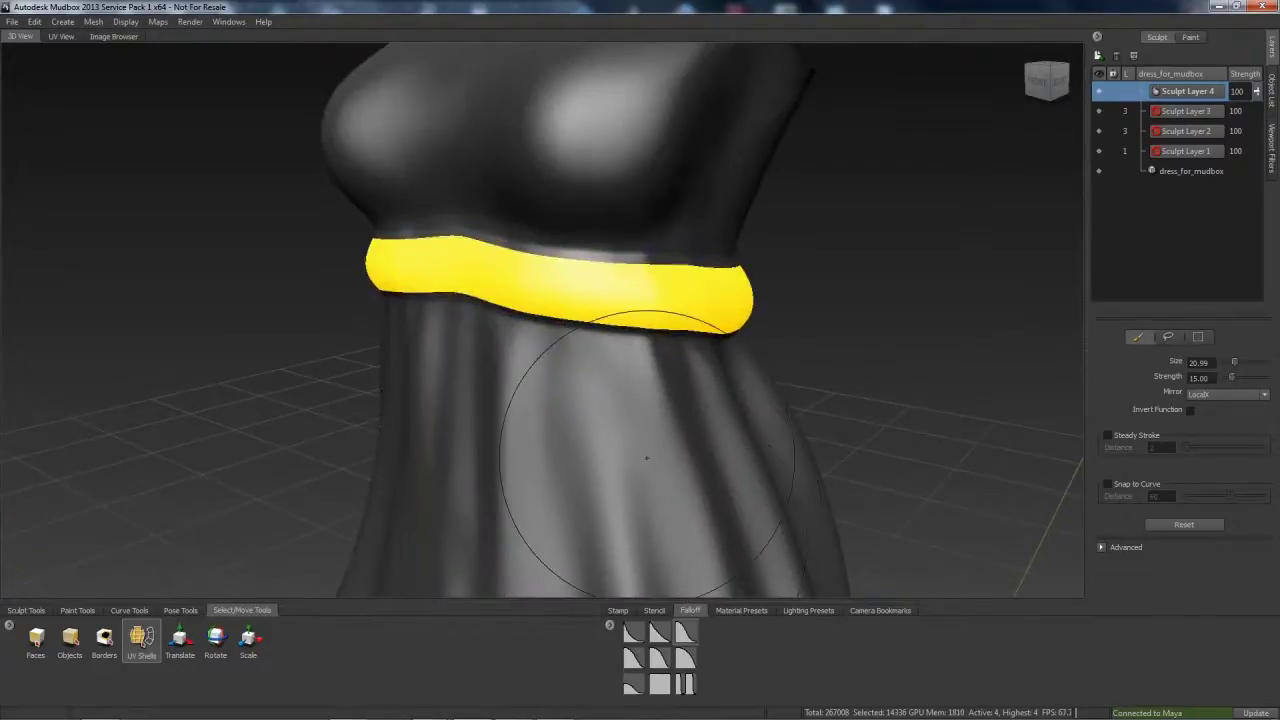
key("shift+Up")
key("shift+Up")
key("shift+Up")
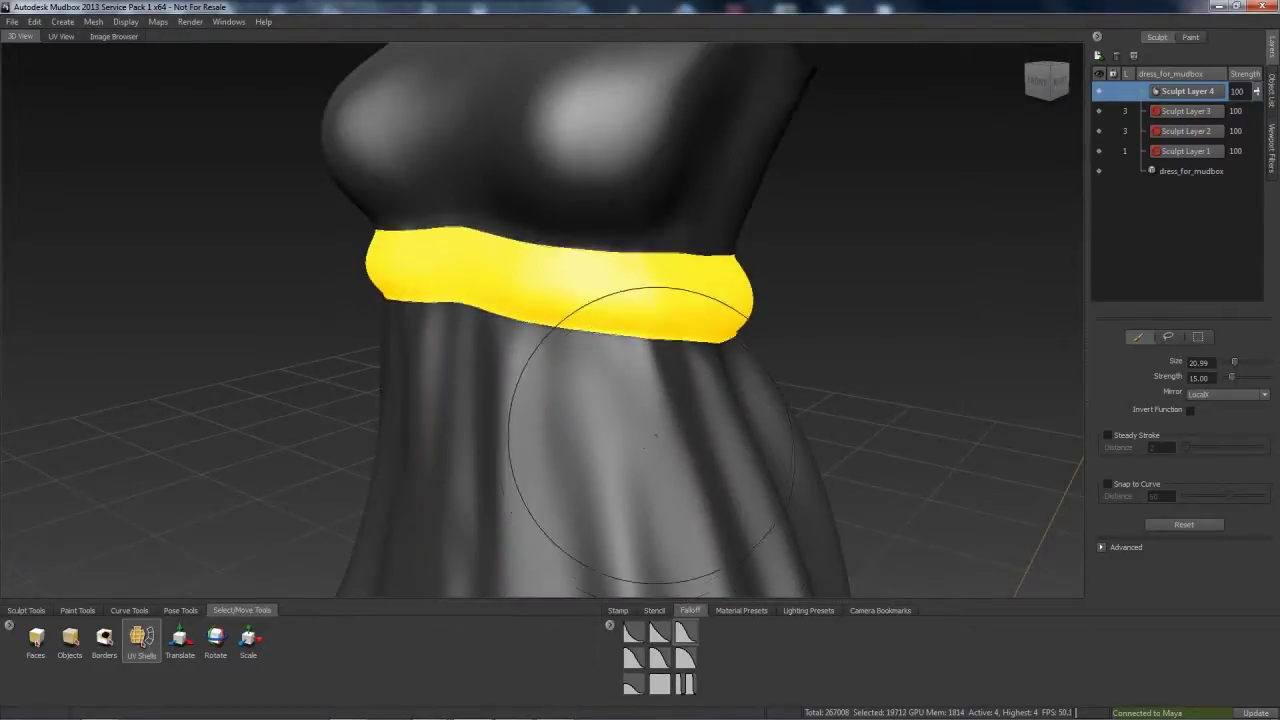
Freeze the enlarged waistband selection, leaving the bodice and skirt unfrozen
key("shift+f")
key("shift+i")
key("shift+i")
scroll(631, 480, "down", 5)
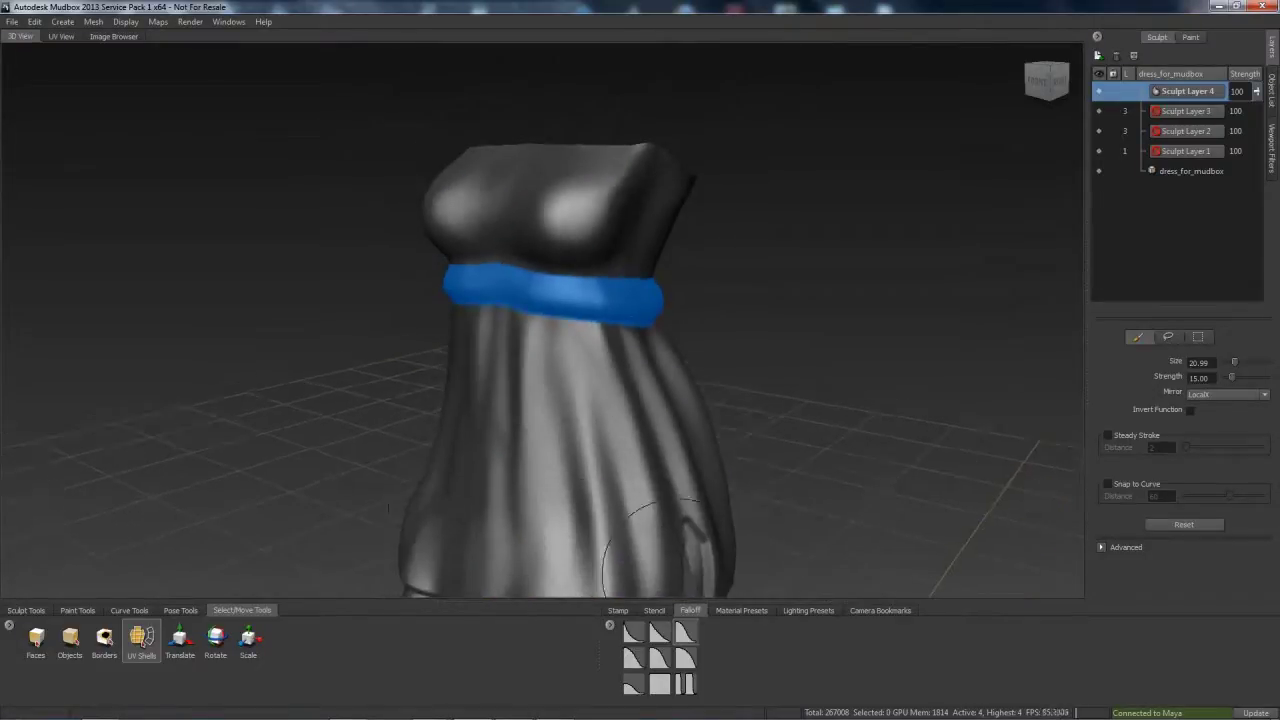
Load the fine grey noise stencil, choose the Sculpt tool with Local X mirroring, and enlarge the brush to about 61.42
left_click(654, 611)
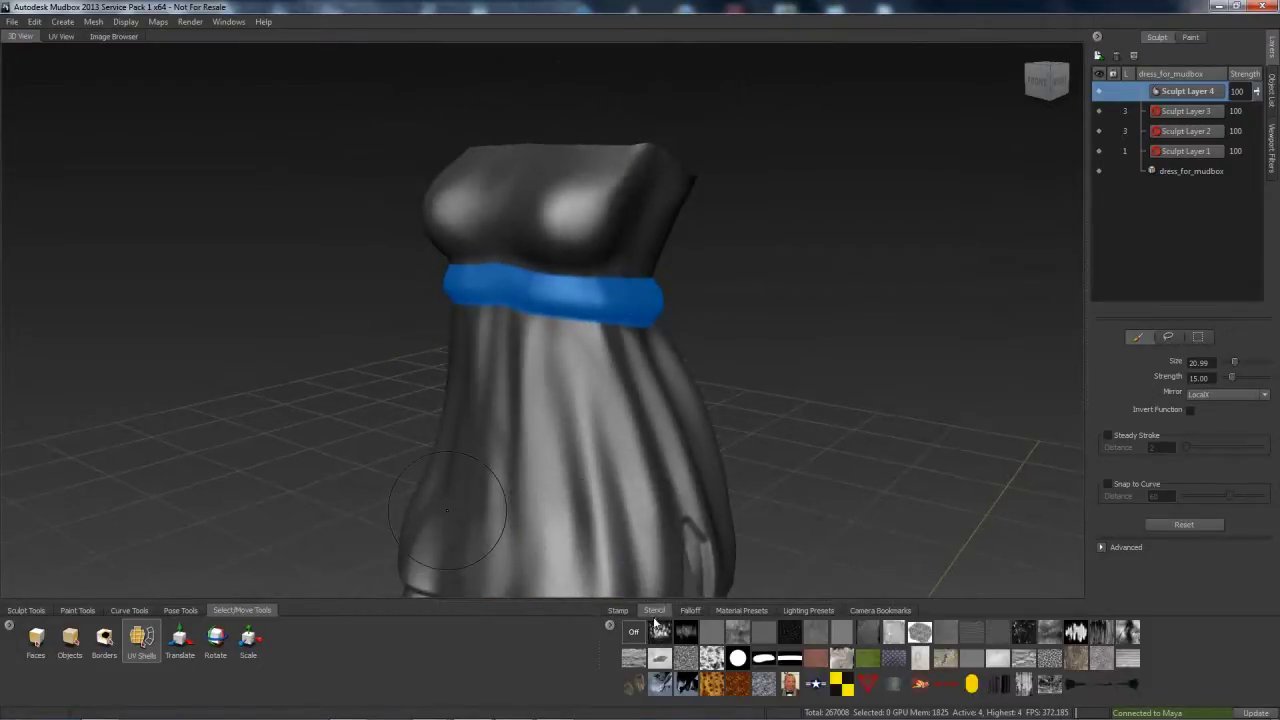
left_click(716, 636)
left_click(28, 611)
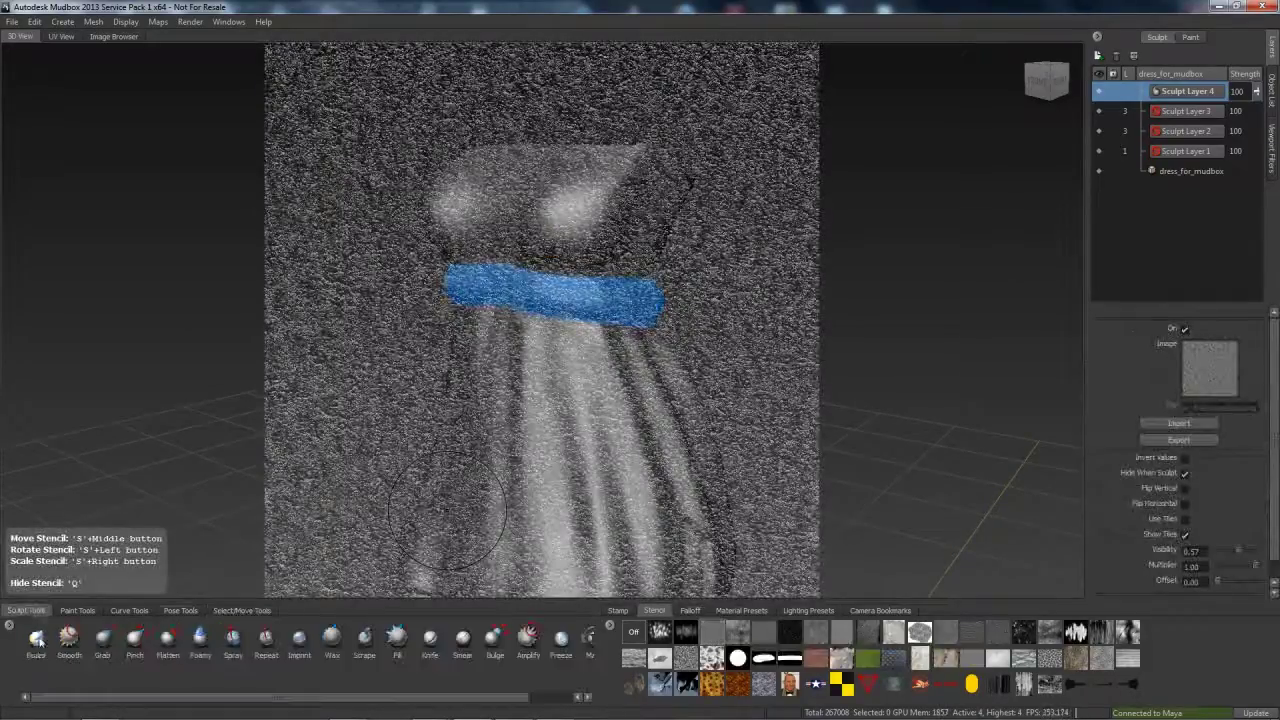
left_click(36, 640)
left_click_drag(530, 380, 525, 430, "alt")
key("x")
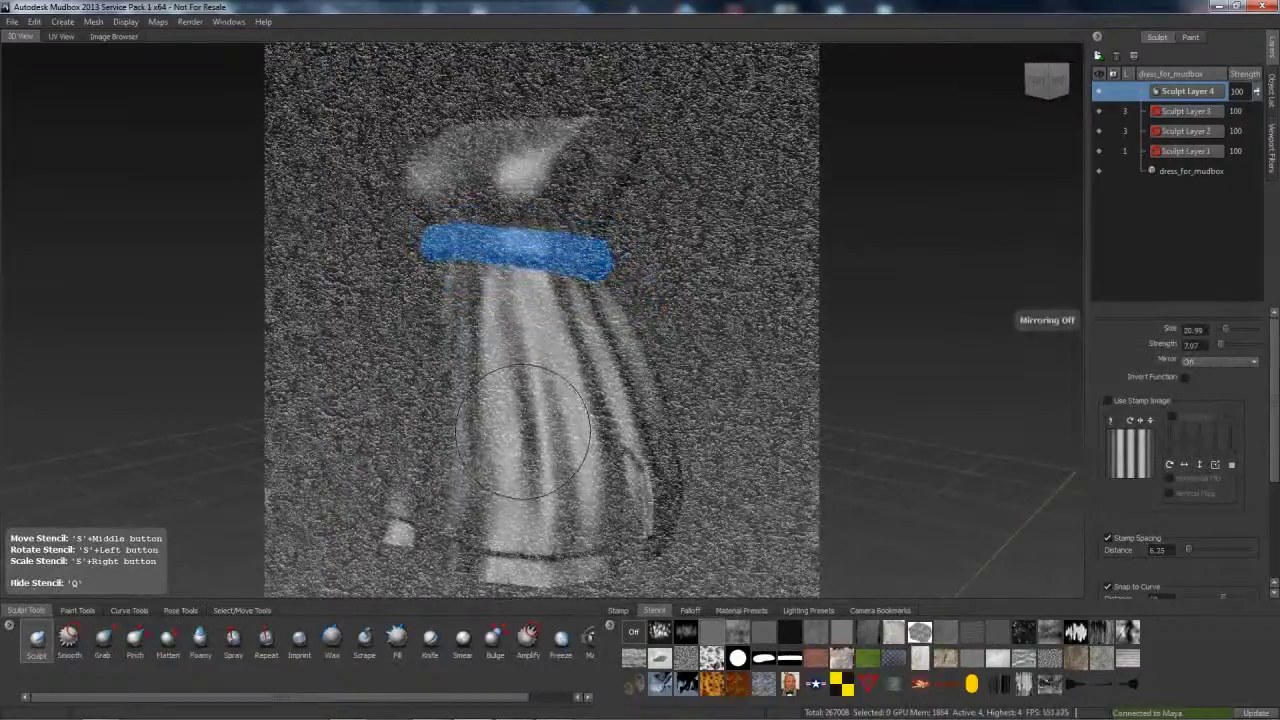
key("b")
left_click_drag(564, 370, 680, 370)
Sculpt the stencil's fabric grain over the whole skirt, covering its front, side and back on Sculpt Layer 4
key("q")
mouse_move(540, 300)
left_mouse_down()
mouse_move(520, 360)
mouse_move(470, 310)
left_mouse_up()
mouse_move(584, 460)
left_mouse_down()
mouse_move(560, 525)
mouse_move(500, 520)
left_mouse_up()
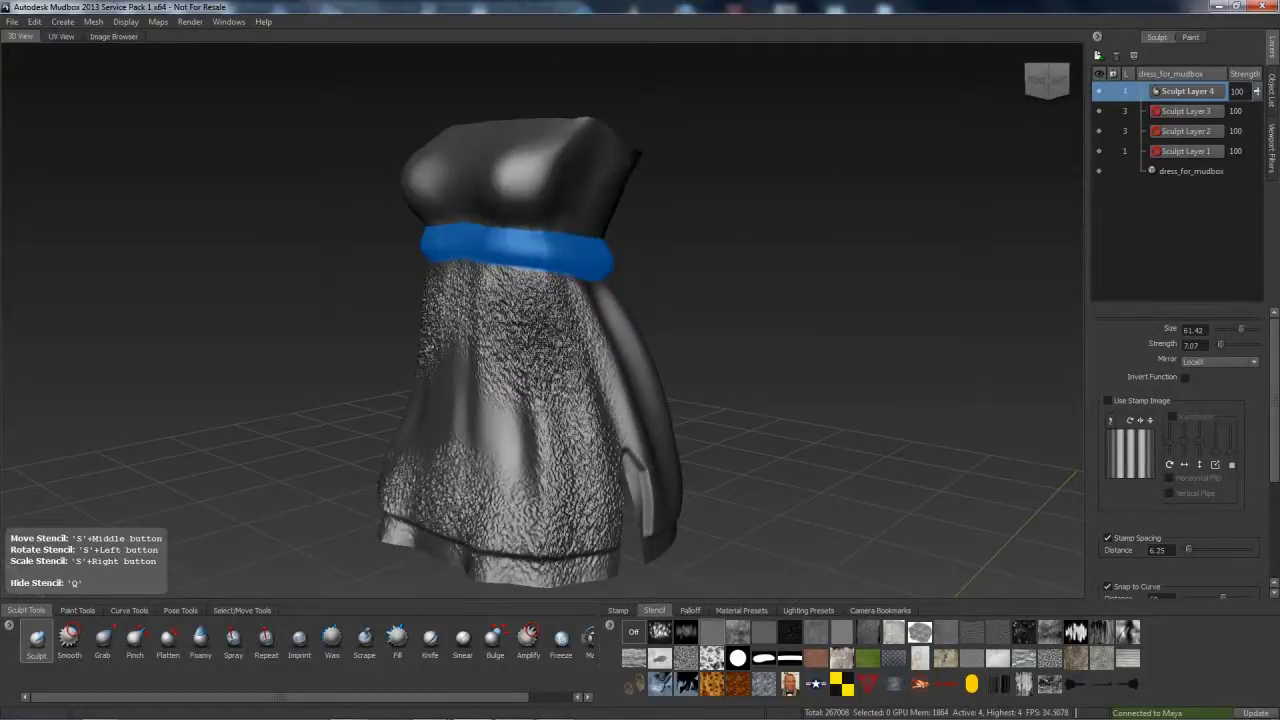
left_click_drag(420, 400, 395, 505)
key("q")
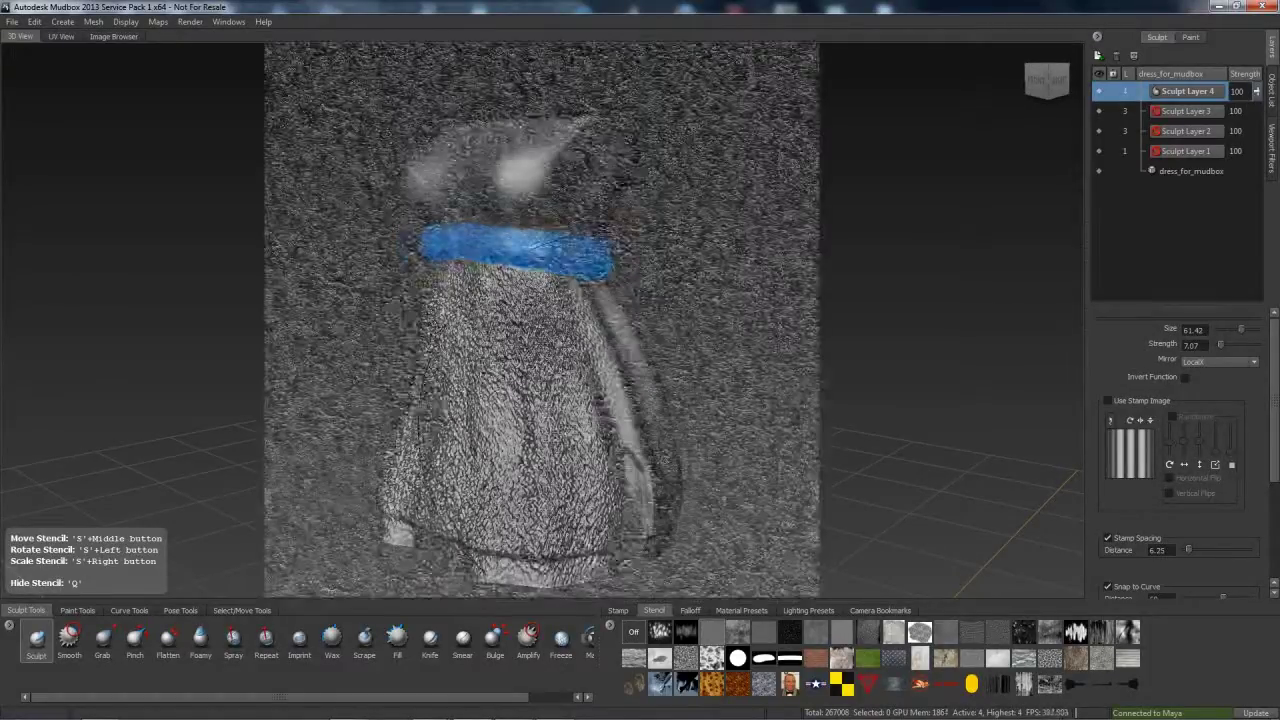
key("q")
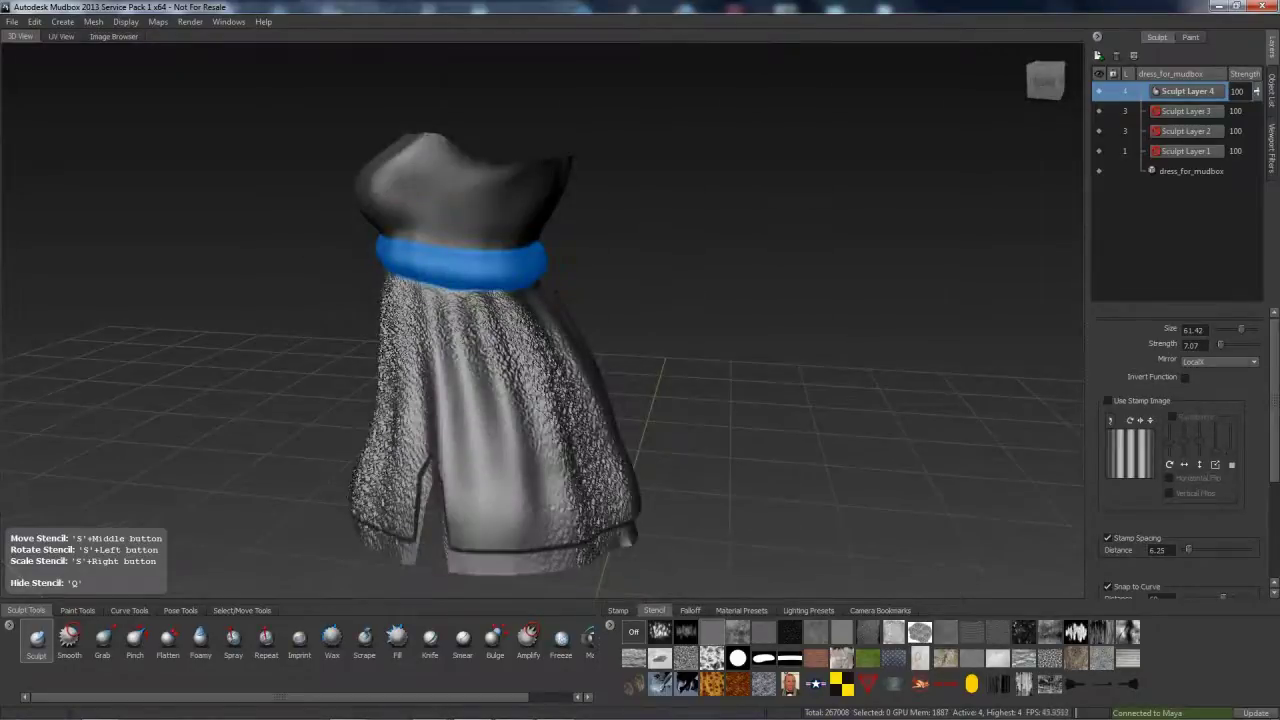
mouse_move(460, 330)
left_mouse_down()
mouse_move(500, 470)
mouse_move(470, 350)
left_mouse_up()
left_click_drag(480, 400, 680, 400, "alt")
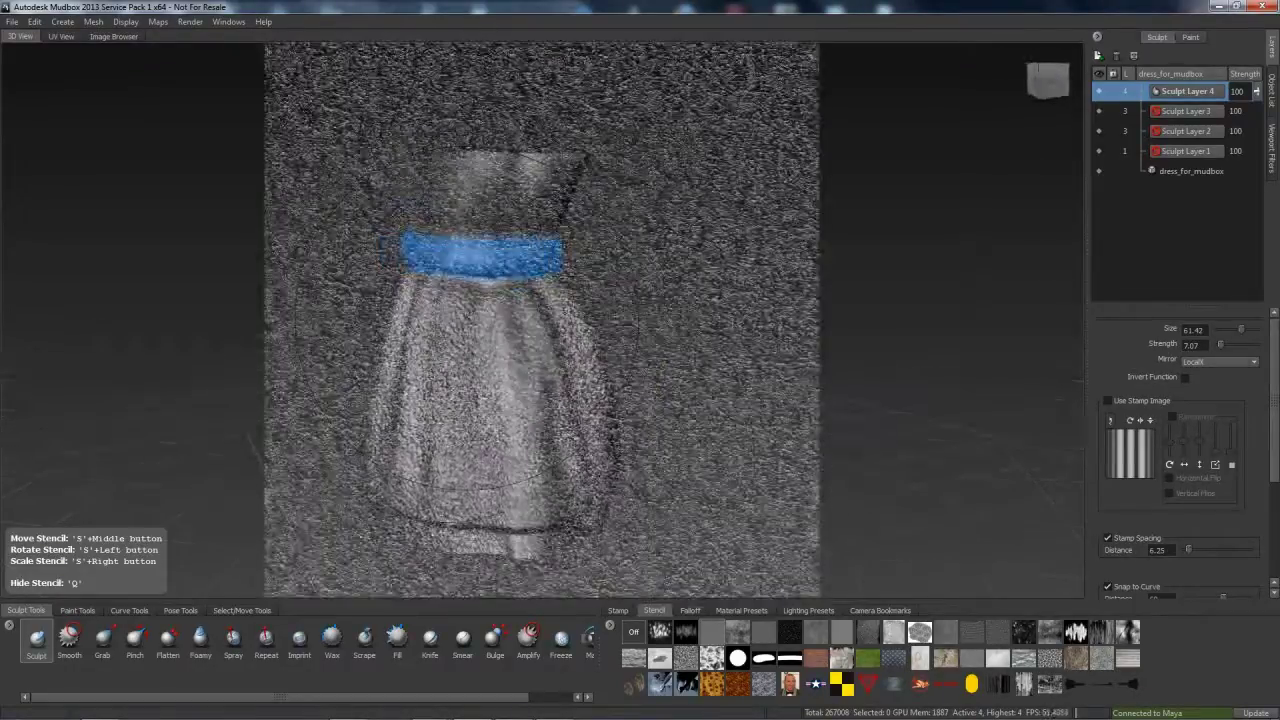
left_click_drag(460, 340, 470, 470)
key("q")
key("q")
Sculpt the same stencil grain around the bodice from several sides and hide the stencil
mouse_move(450, 195)
left_mouse_down()
mouse_move(575, 165)
mouse_move(570, 180)
mouse_move(530, 168)
mouse_move(560, 172)
left_mouse_up()
left_click_drag(480, 330, 660, 320, "alt")
key("q")
left_click_drag(450, 210, 490, 130)
key("q")
left_click_drag(480, 330, 600, 330, "alt")
left_click_drag(510, 220, 645, 205)
left_click_drag(660, 300, 580, 310, "alt")
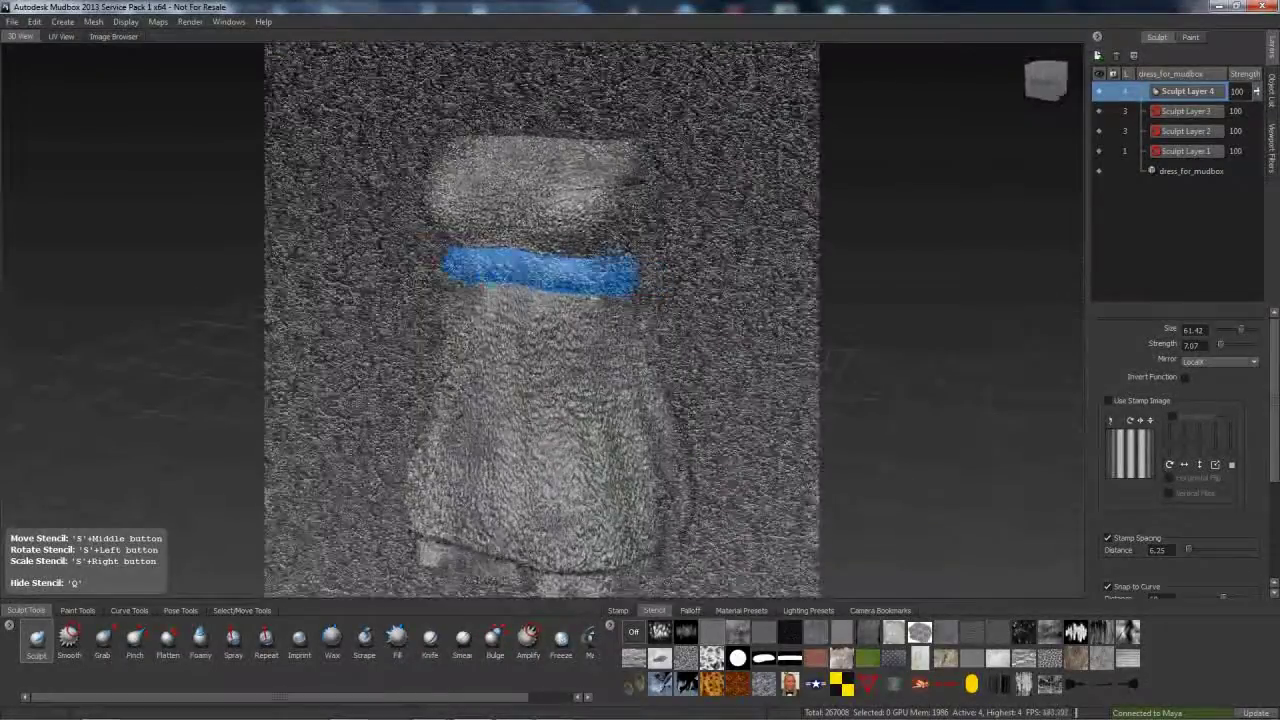
key("q")
Lower the strength of Sculpt Layer 4 to 6 and unfreeze the waistband
right_click_drag(800, 240, 740, 220, "alt")
left_click_drag(1257, 92, 1259, 163)
left_click_drag(680, 243, 610, 280, "alt")
mouse_move(610, 280)
right_mouse_down("alt")
mouse_move(680, 310)
mouse_move(635, 345)
right_mouse_up("alt")
left_click_drag(630, 365, 620, 352, "alt")
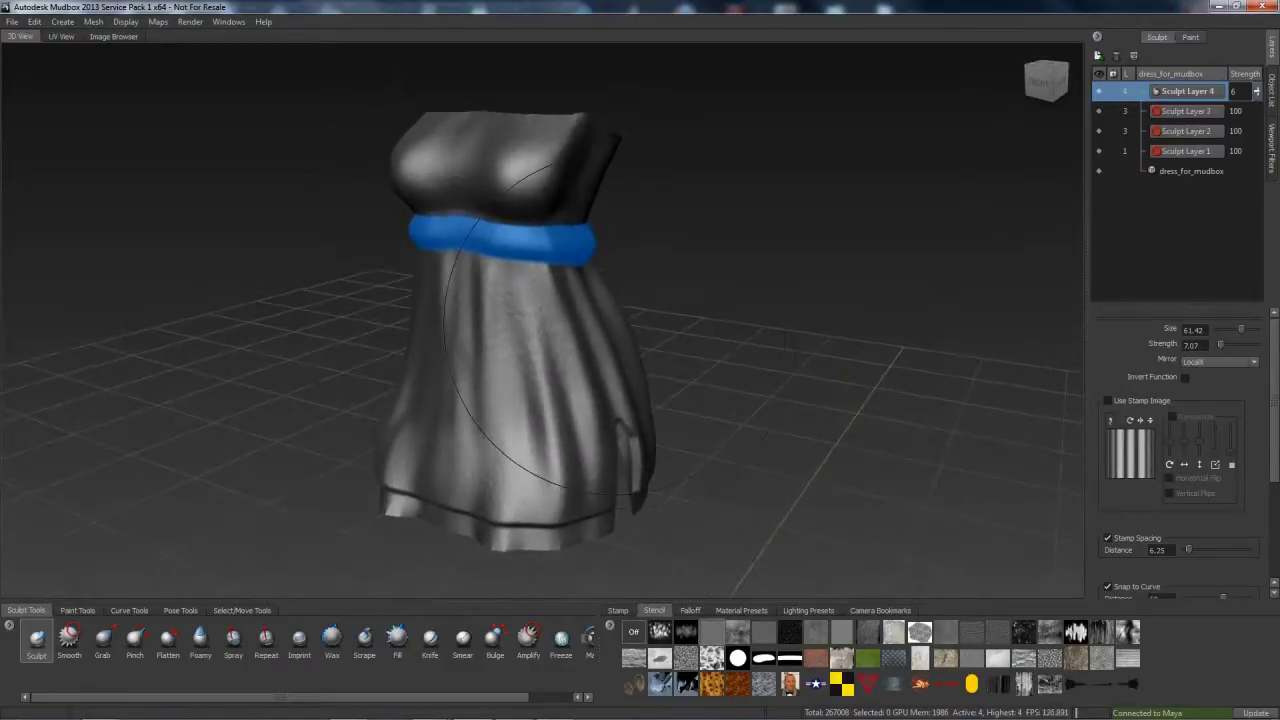
key("shift+u")
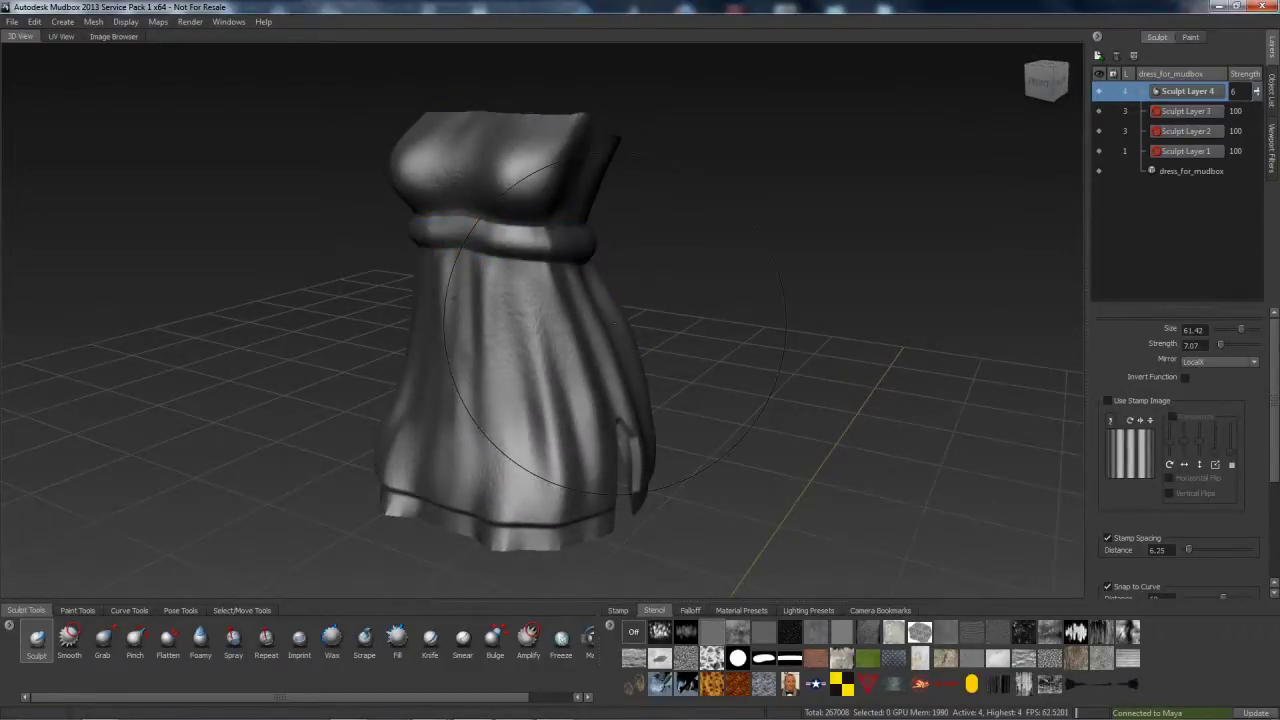
left_click_drag(615, 325, 640, 322, "alt")
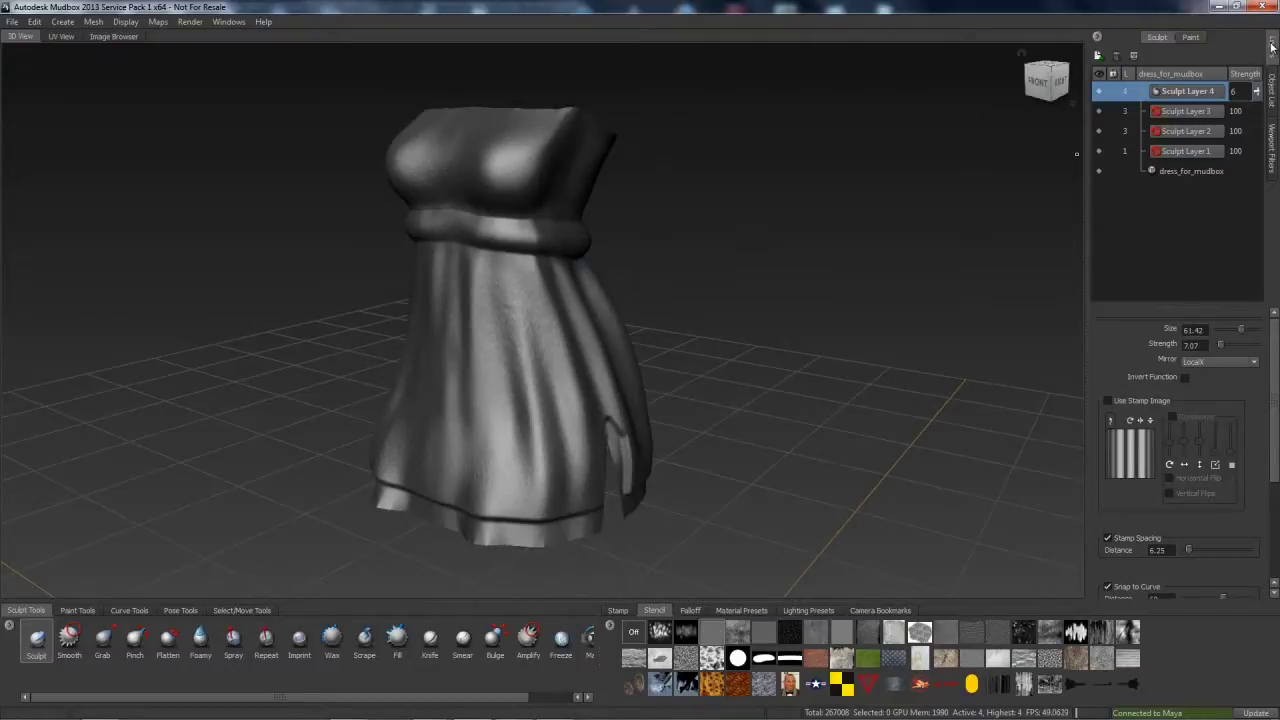
Rename the blinn2 material as Dress
left_click(1270, 90)
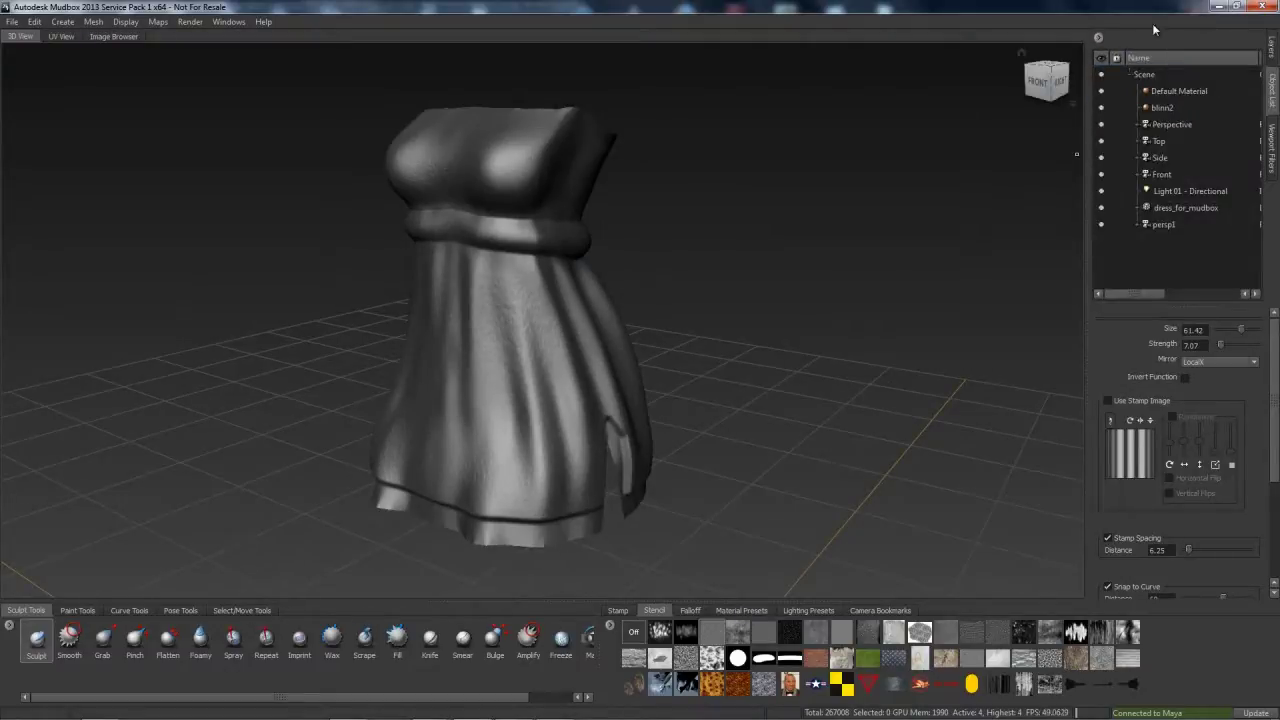
left_click(1160, 108)
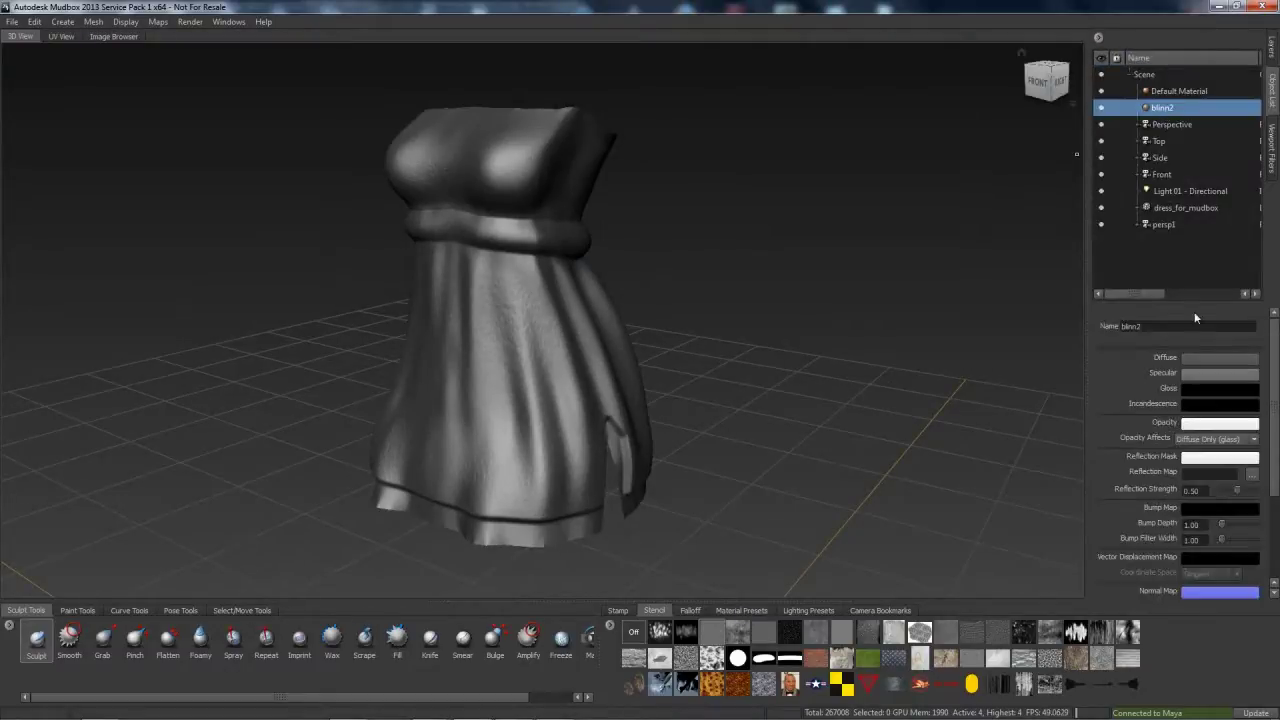
left_click_drag(1144, 328, 1120, 328)
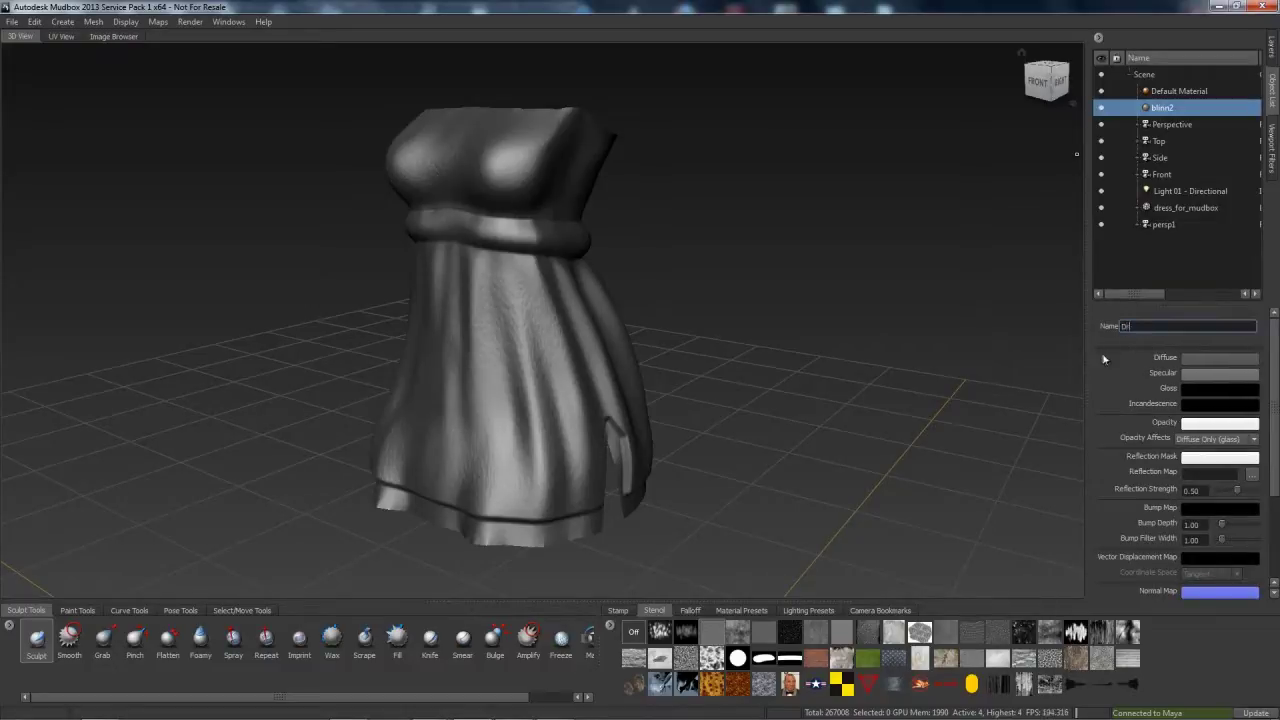
type("Dress")
key("Return")
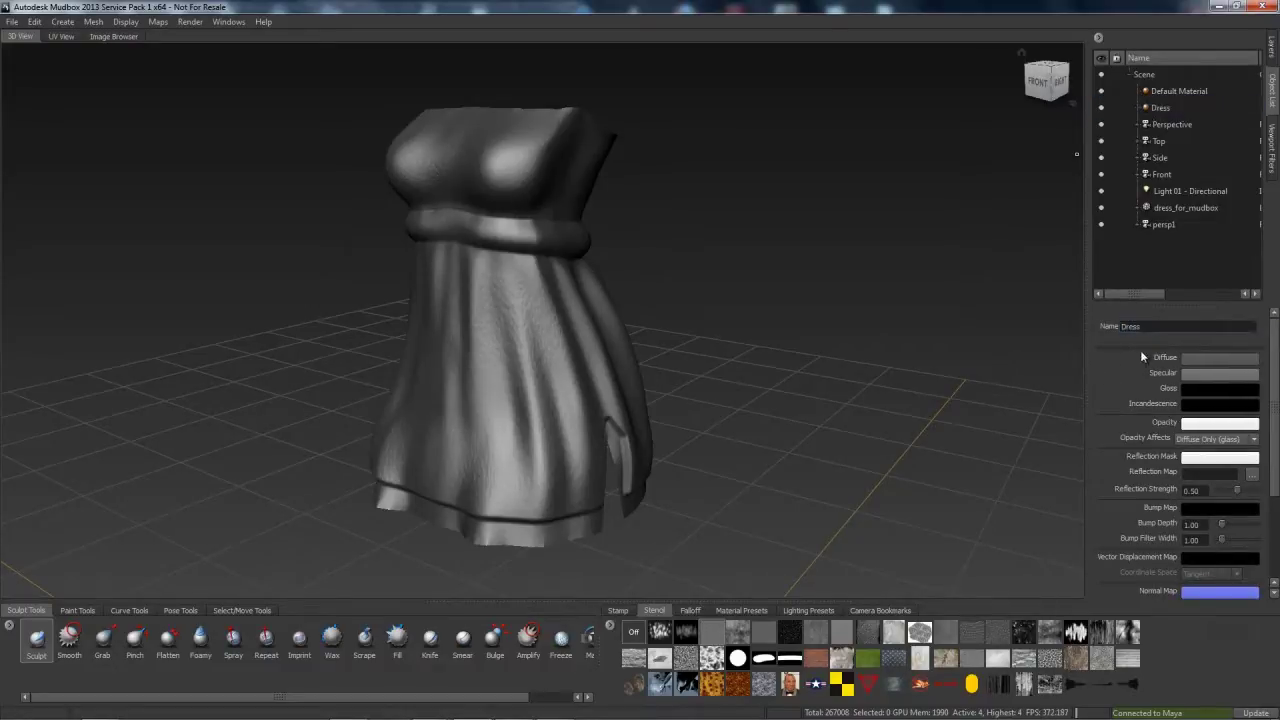
Switch from the dress's sculpt layers to its paint layers
left_click(1271, 58)
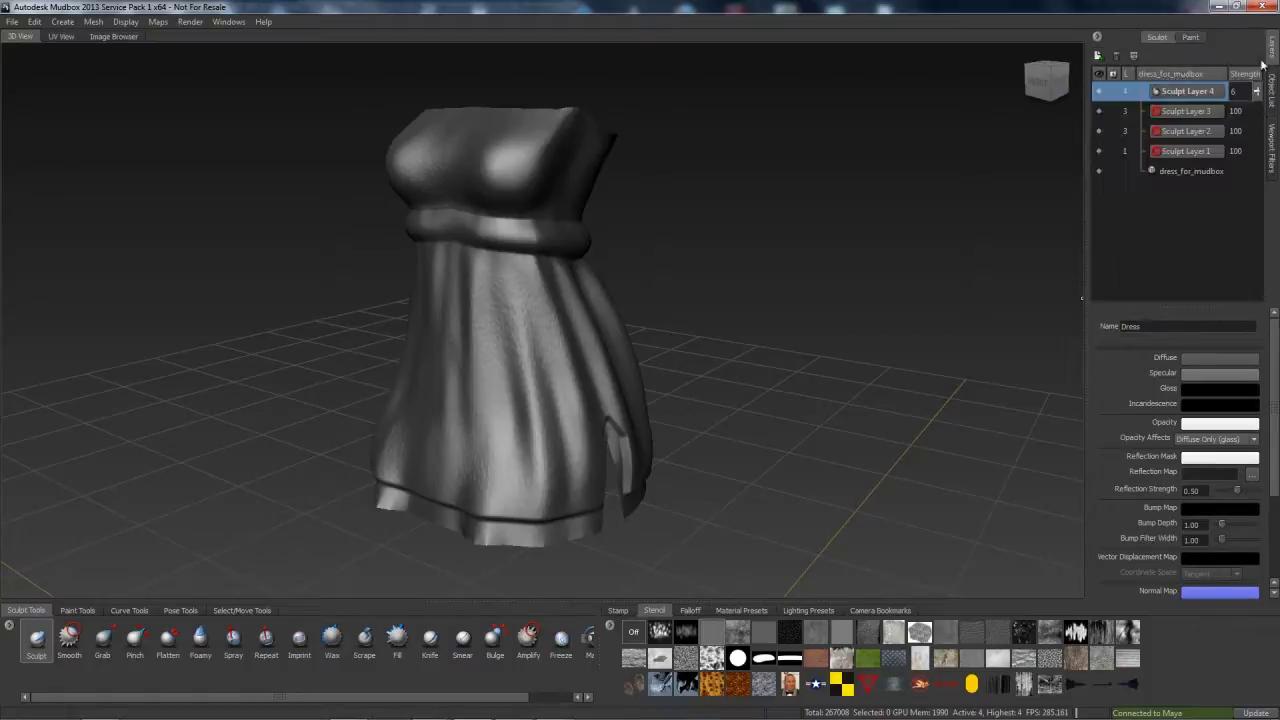
mouse_move(680, 300)
left_mouse_down("alt")
mouse_move(704, 300)
mouse_move(633, 355)
left_mouse_up("alt")
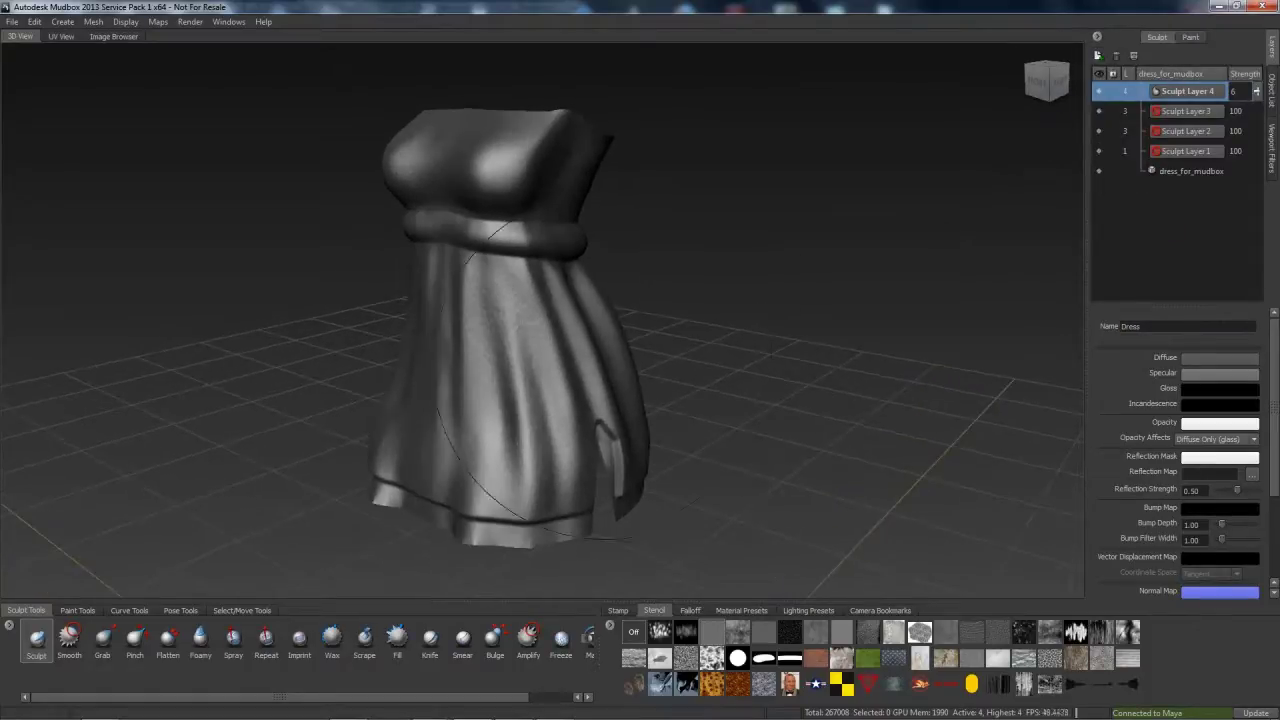
left_click(1185, 40)
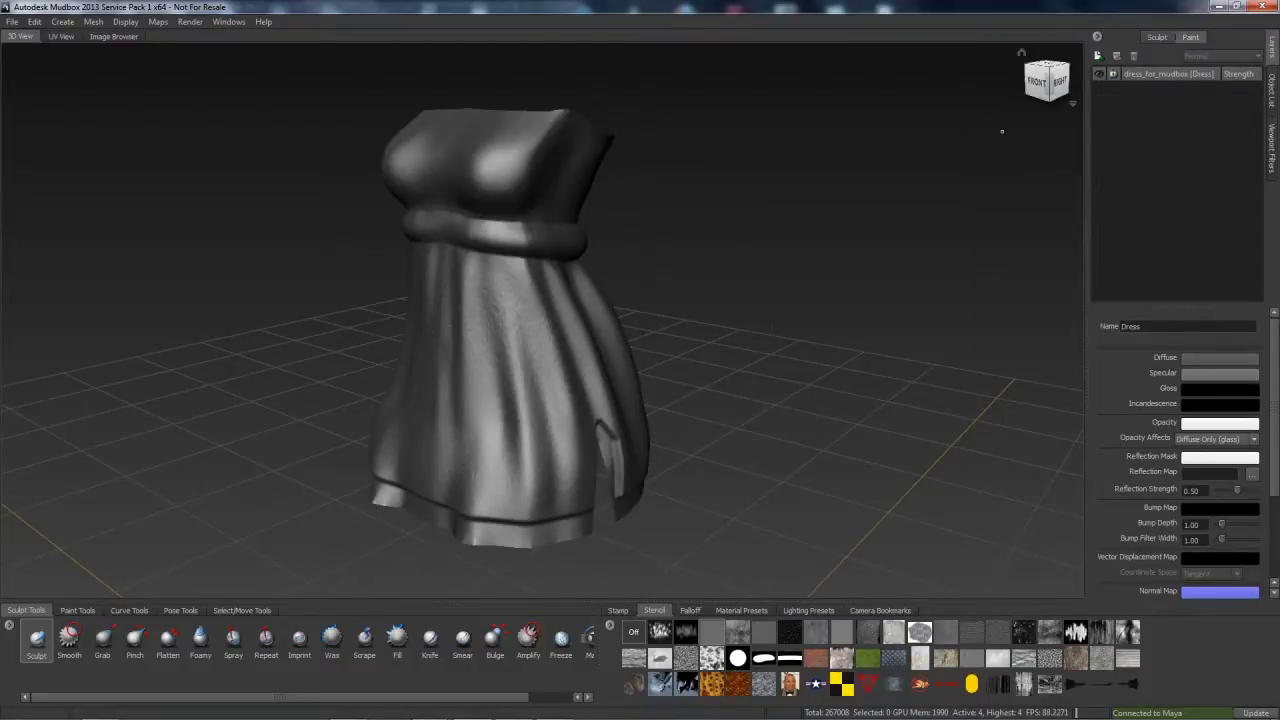
left_click_drag(540, 353, 600, 350, "alt")
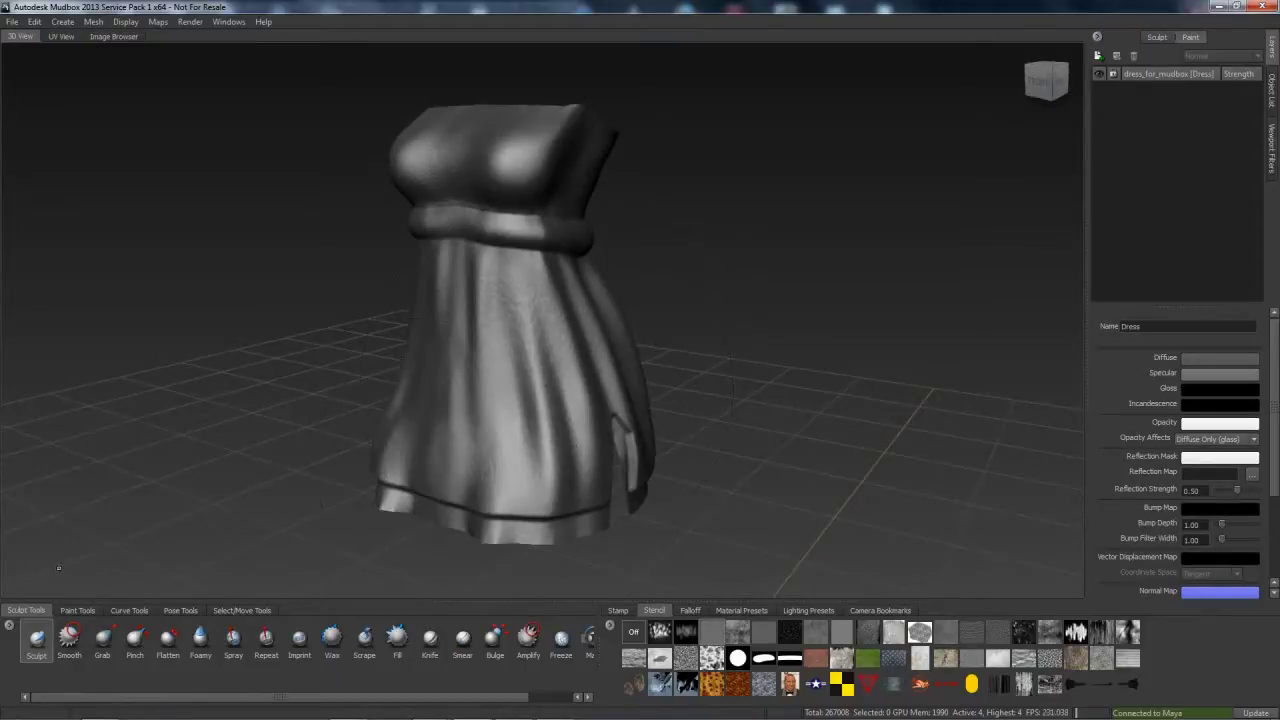
Choose the Projection brush, load the maroon-and-gold circle pattern as stencil, and scale it down over the dress
left_click(77, 610)
left_click(86, 640)
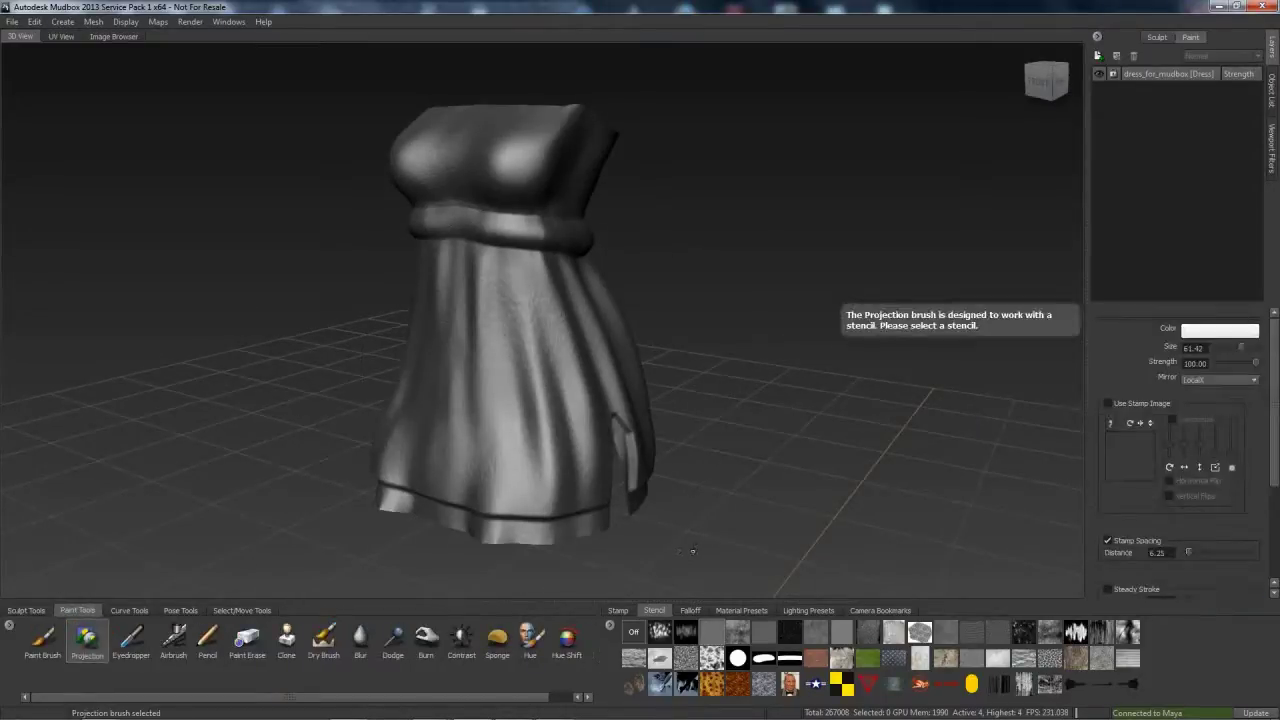
left_click(764, 686)
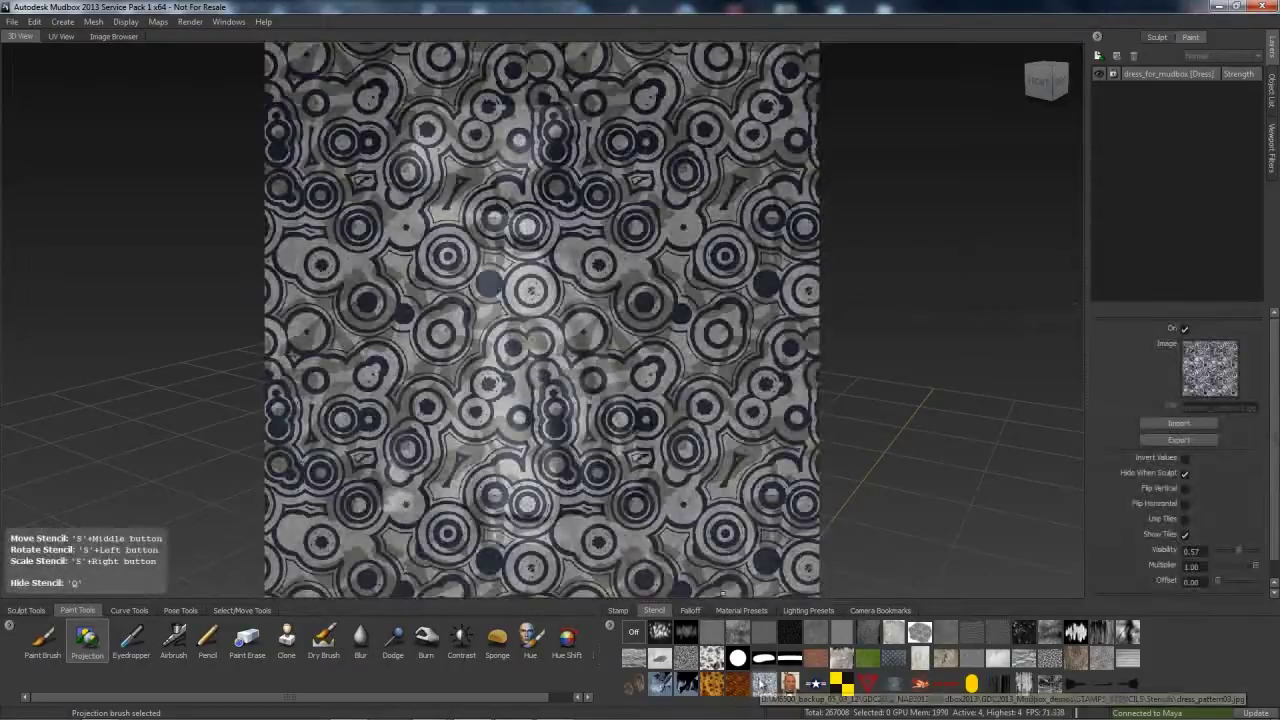
left_click(737, 686)
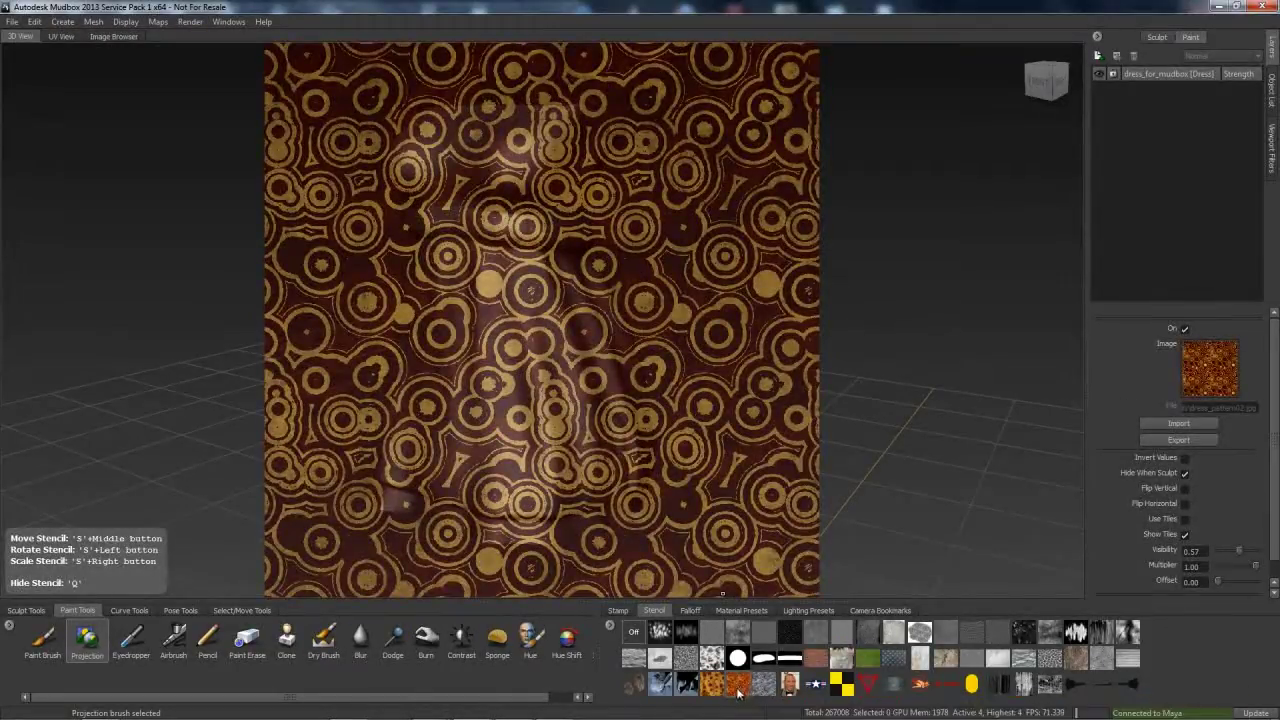
scroll(1173, 515, "down", 1)
key("a")
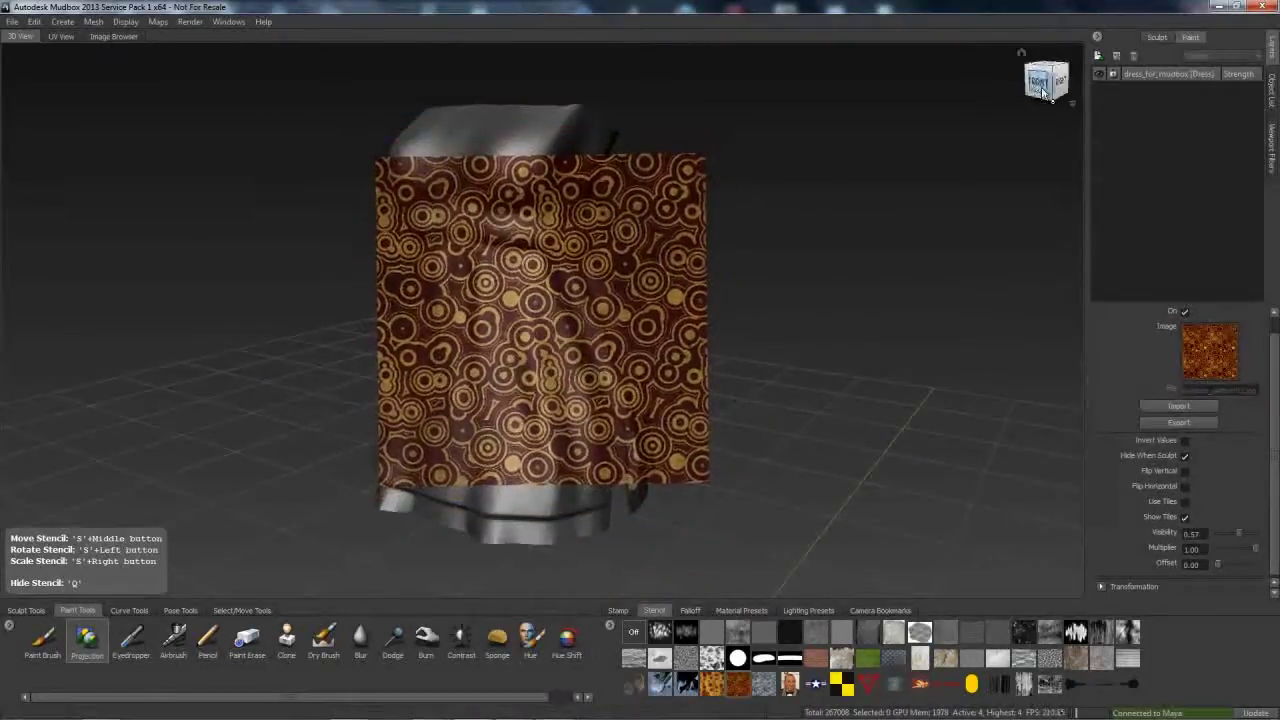
Face the dress from the front, tile the stencil across the view, and rotate and shrink the pattern
left_click(1044, 82)
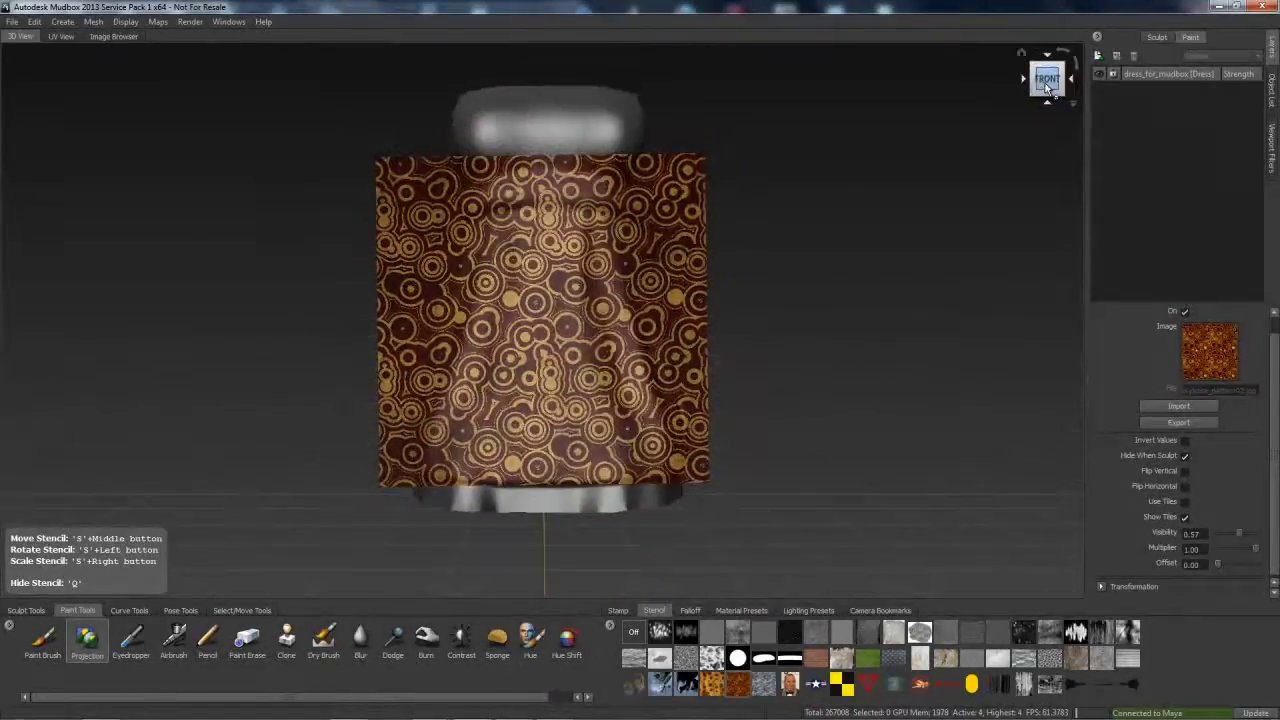
middle_click_drag(715, 344, 711, 357, "alt")
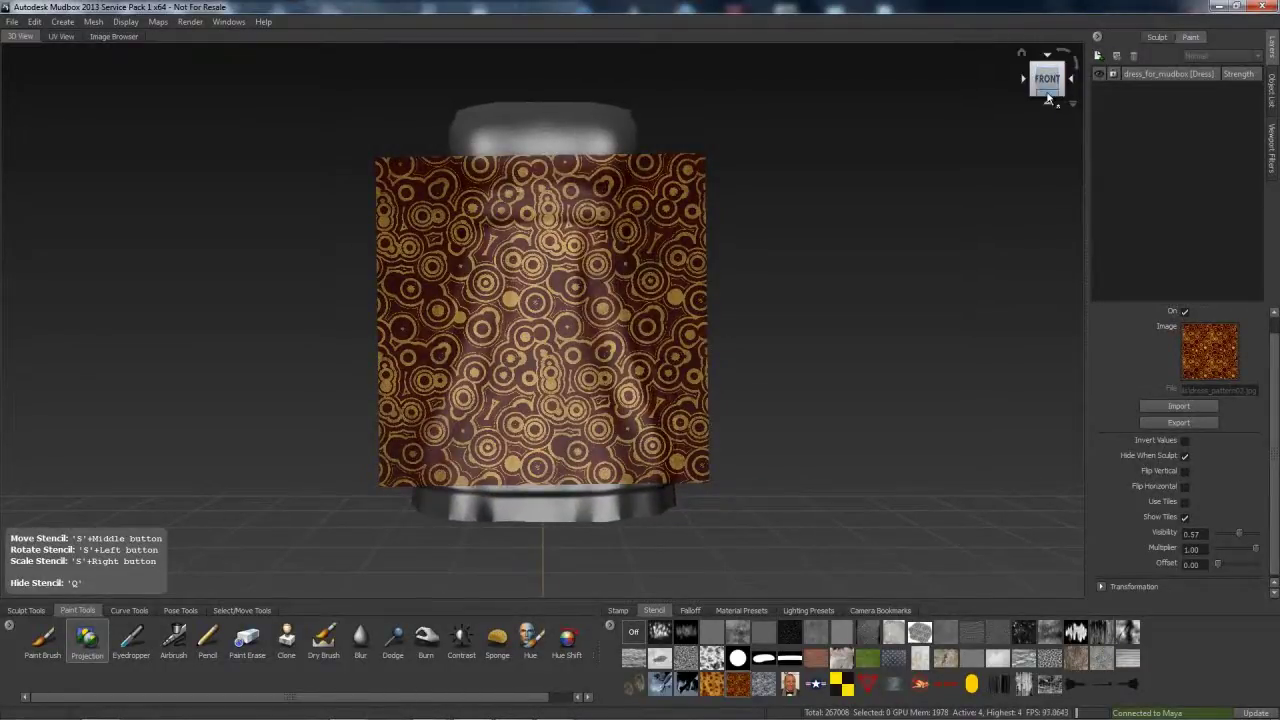
left_click(1024, 79)
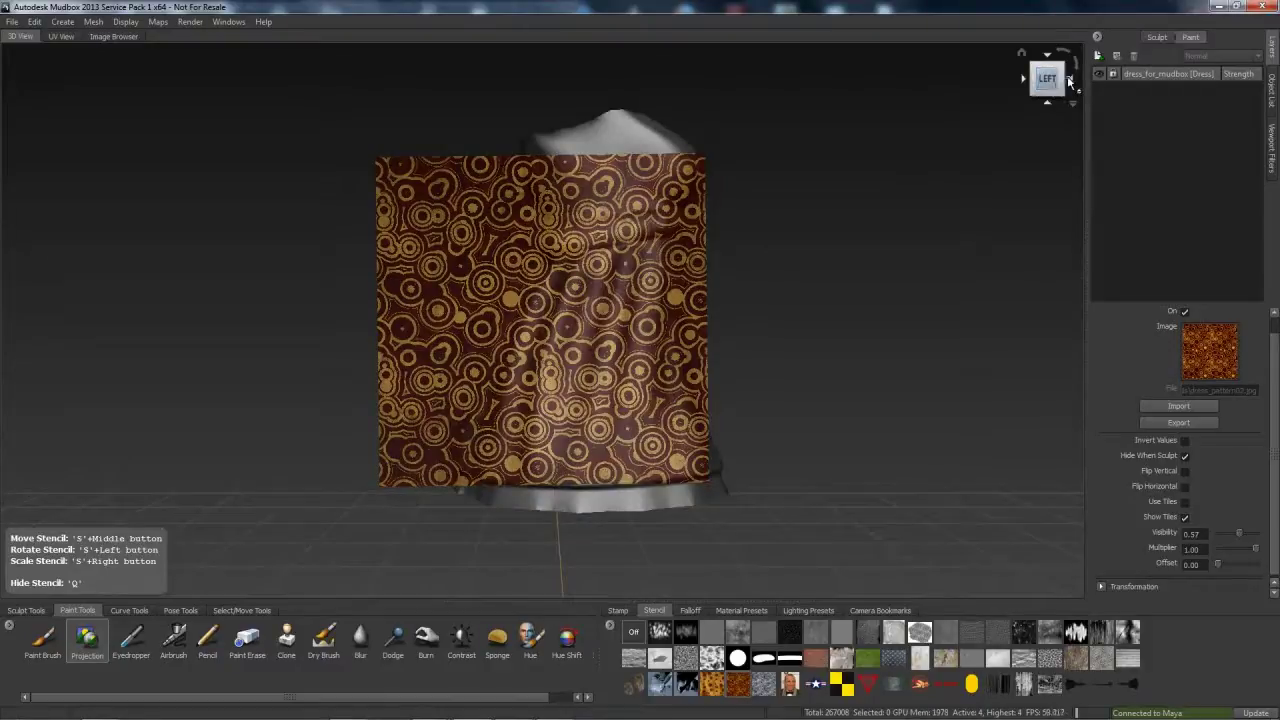
left_click(1069, 79)
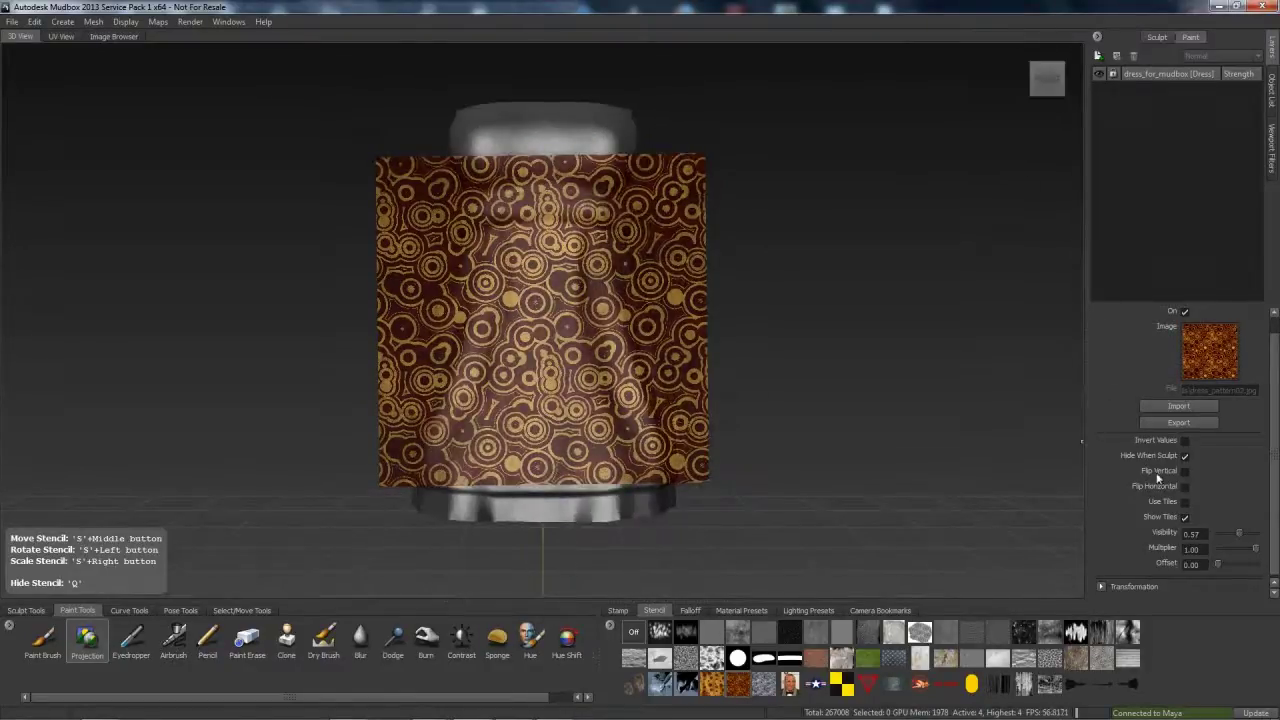
left_click(1186, 503)
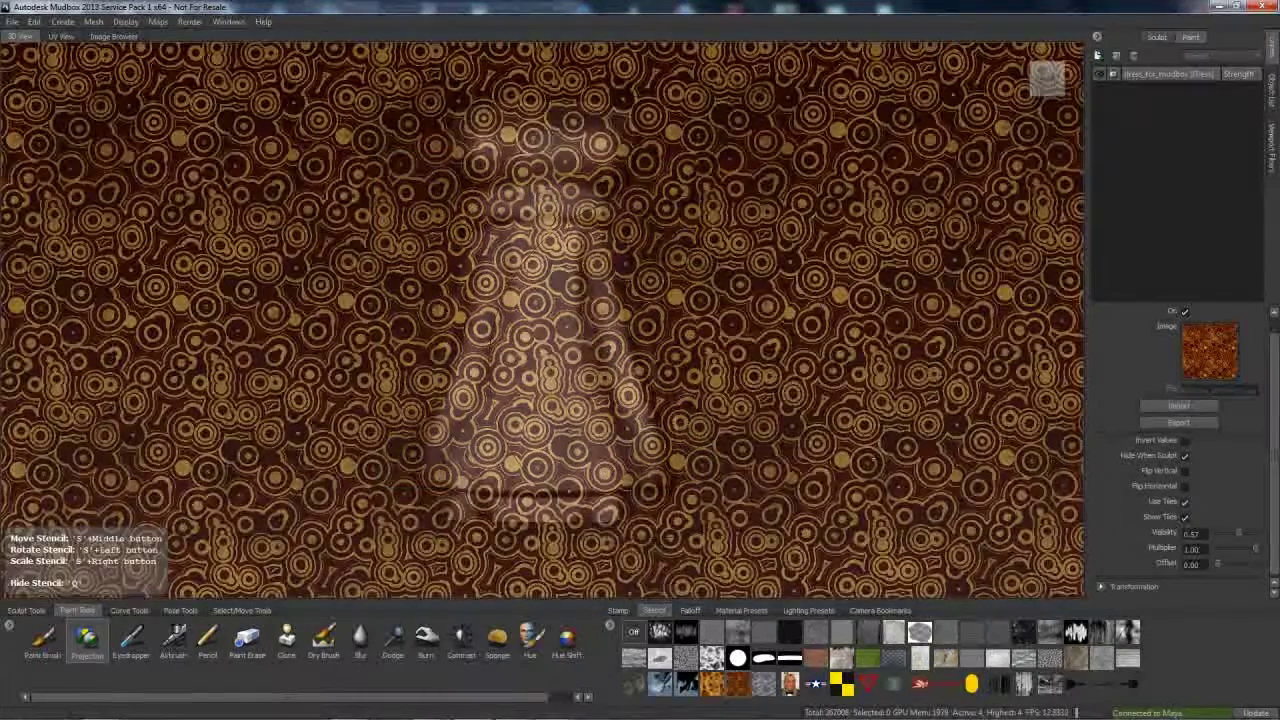
left_click_drag(600, 320, 680, 300)
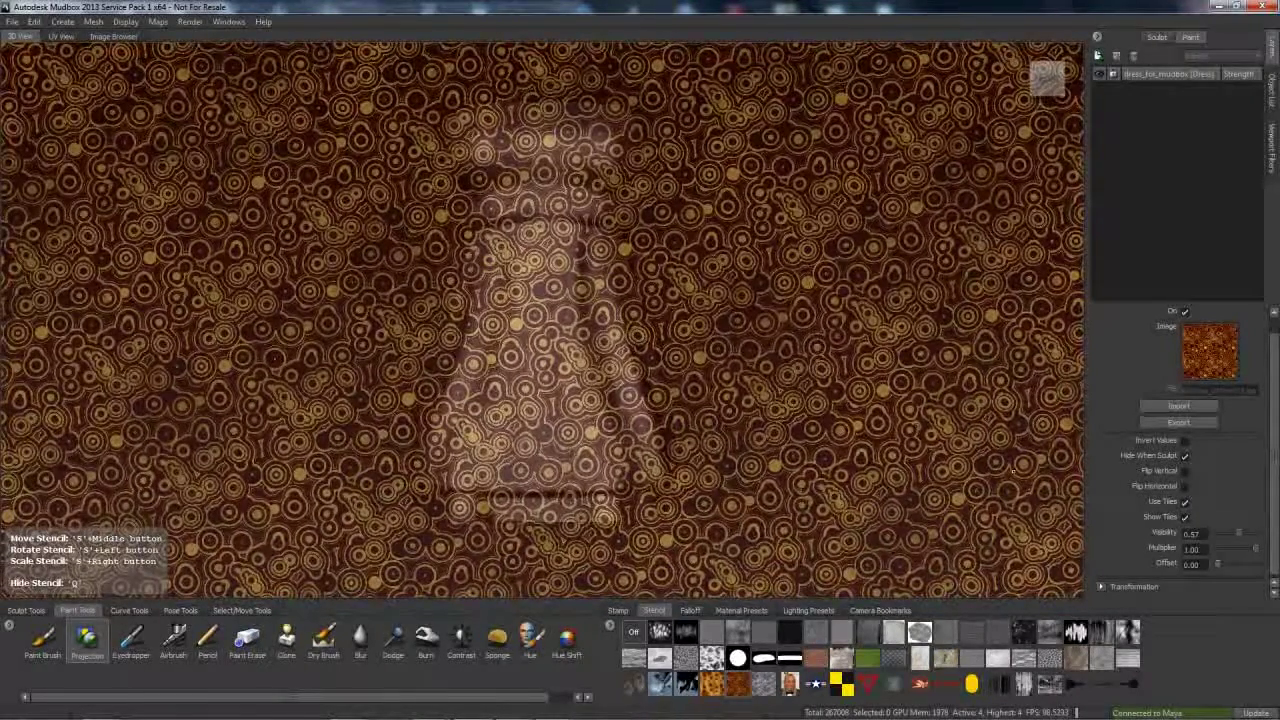
Flood the tiled circle pattern from the camera onto the front of the dress with the Projection brush
left_click(87, 640)
scroll(1272, 512, "up", 1)
scroll(1275, 566, "down", 1)
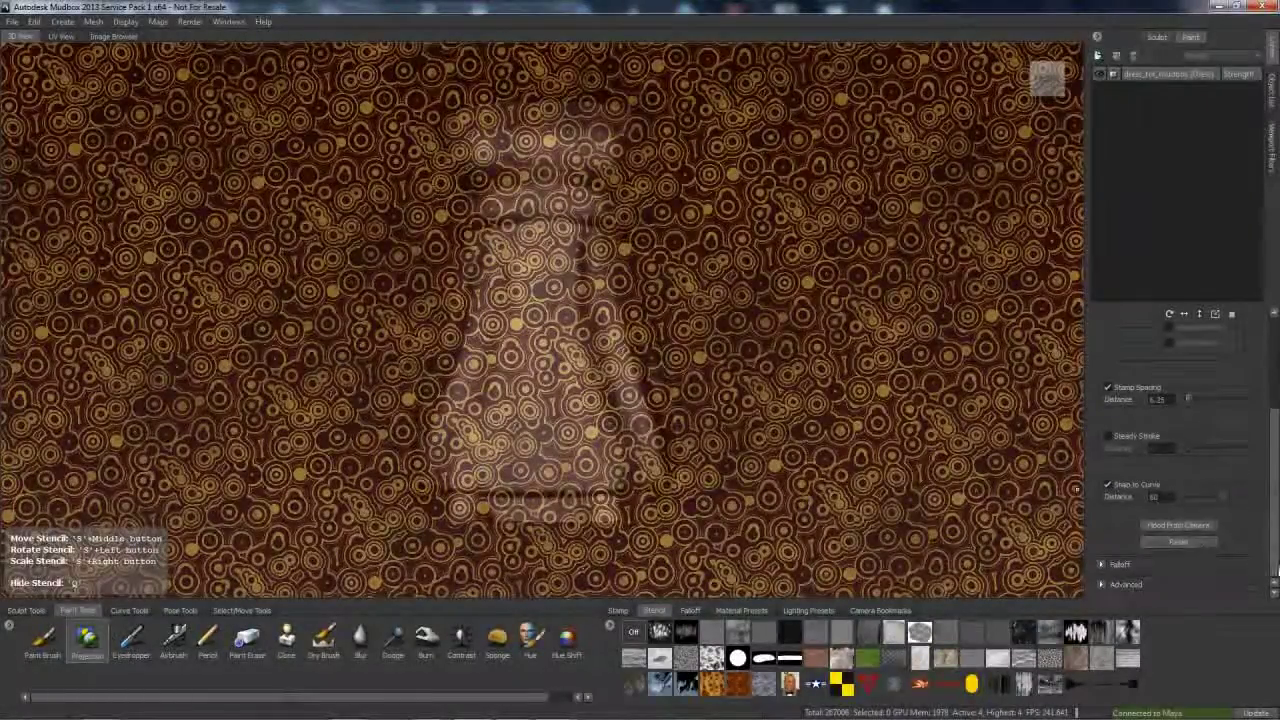
left_click(653, 463)
left_click(644, 409)
Face the back of the dress and flood the circle pattern onto it from the camera
left_click(1072, 86)
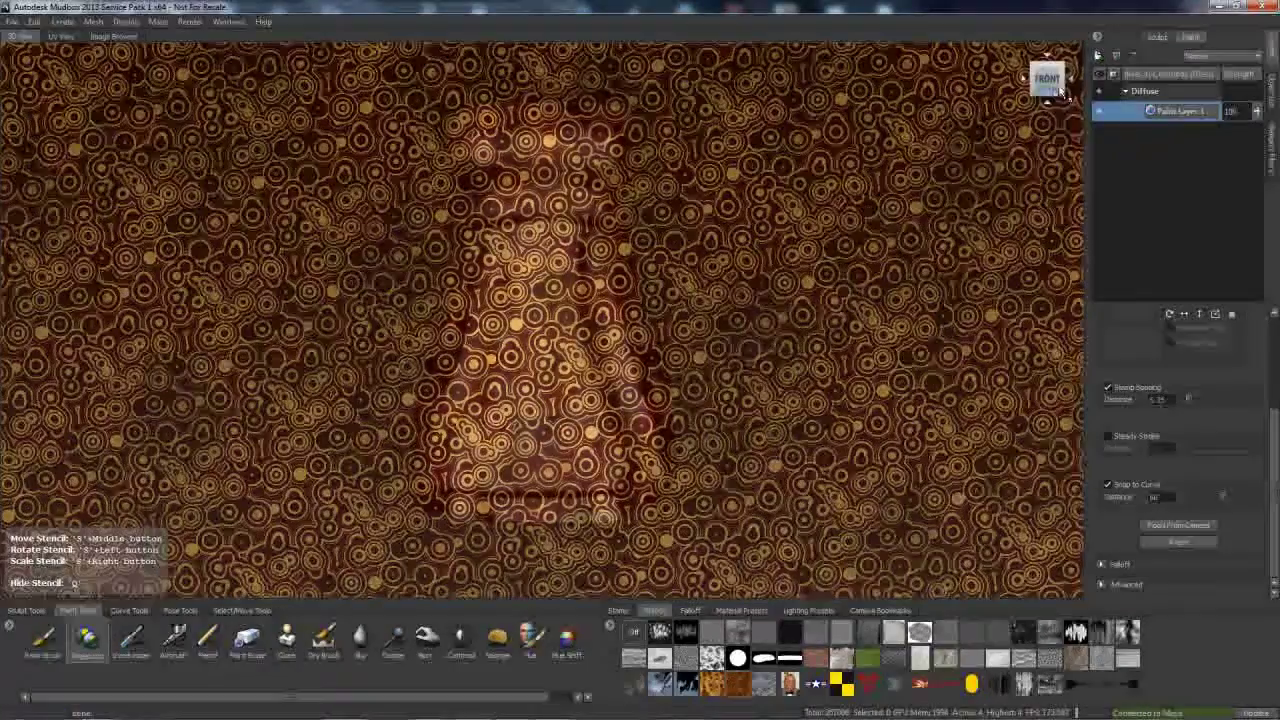
left_click(1074, 87)
left_click(1074, 87)
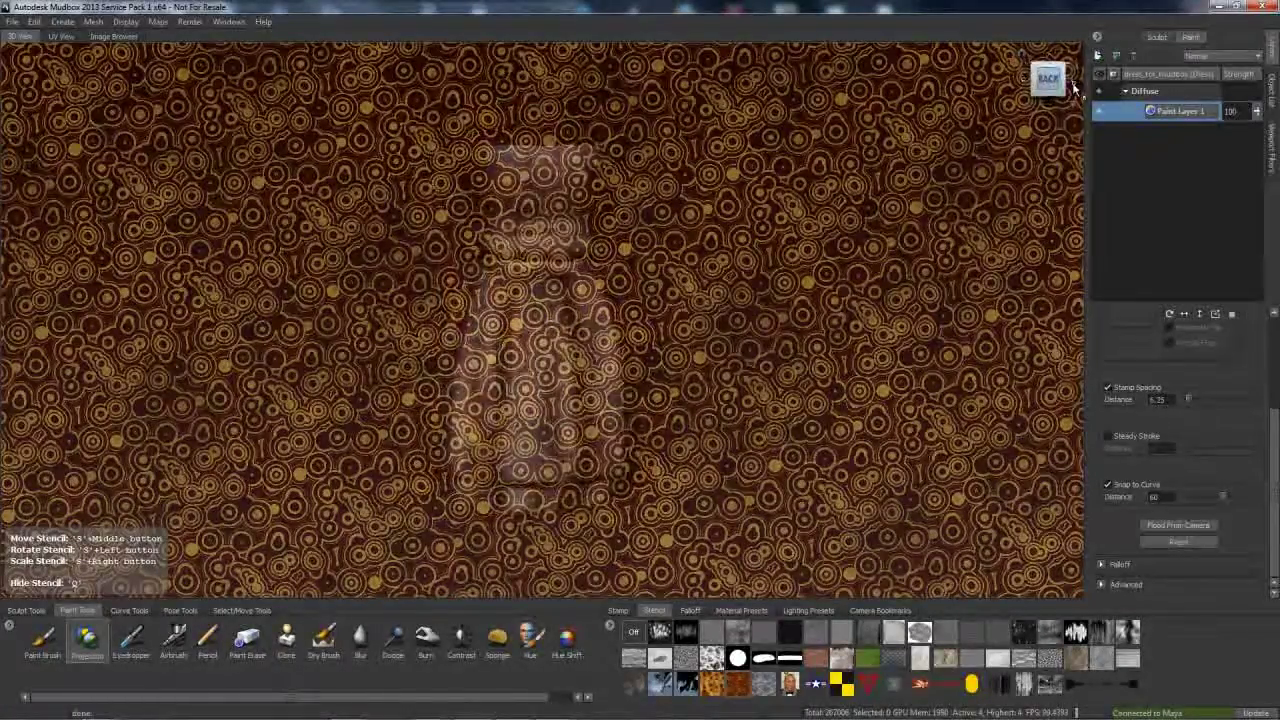
left_click(1178, 525)
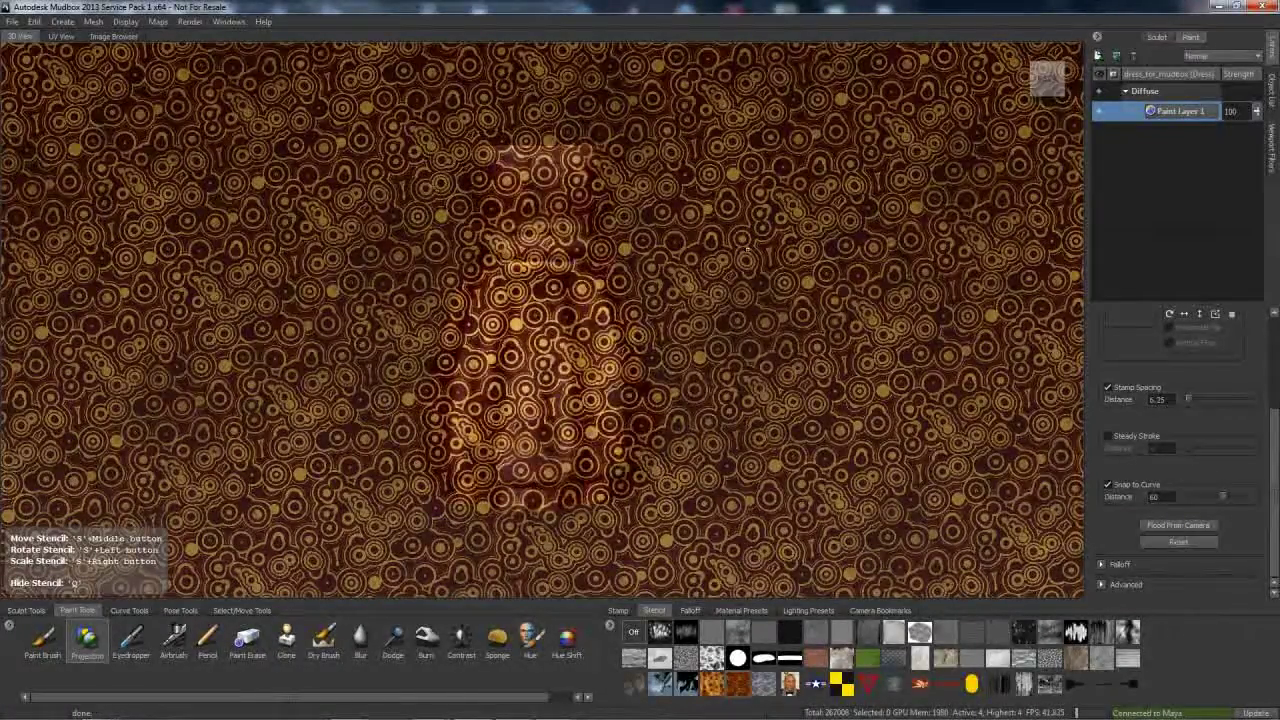
Use the flat falloff with the Projection brush to cover the unpainted gaps on the dress's side with the circle pattern
left_click(1050, 82)
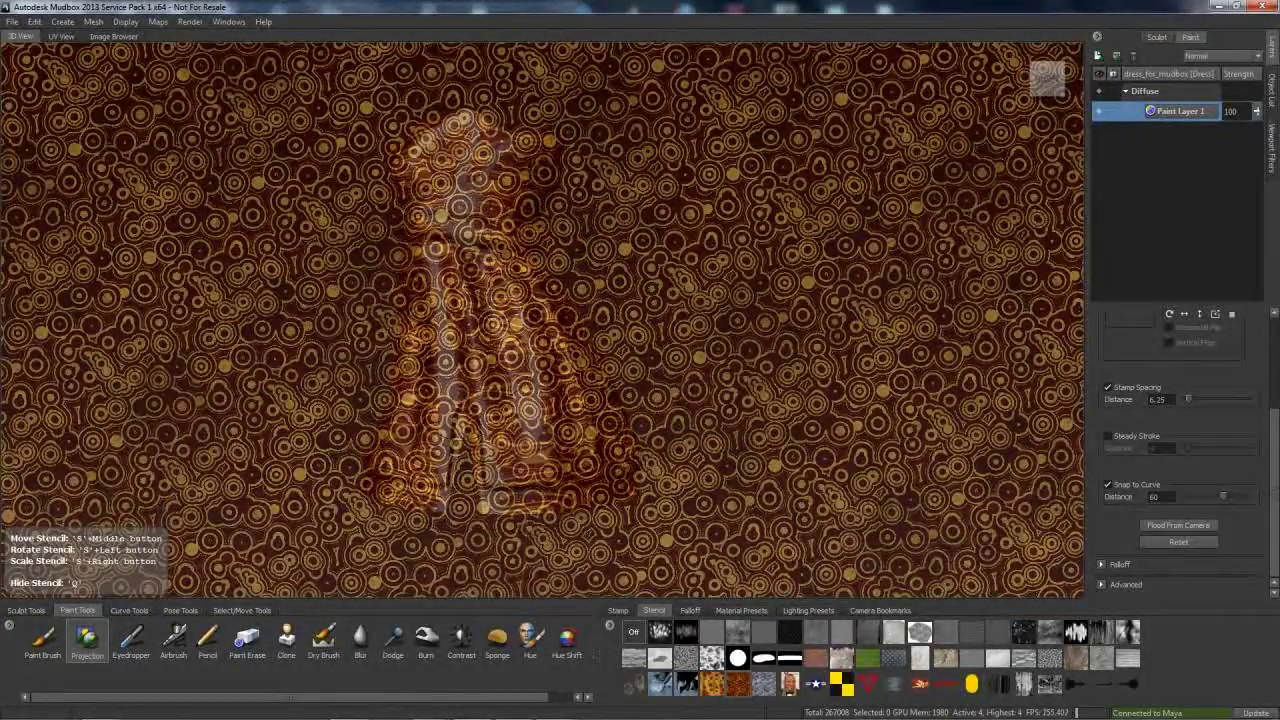
left_click(690, 610)
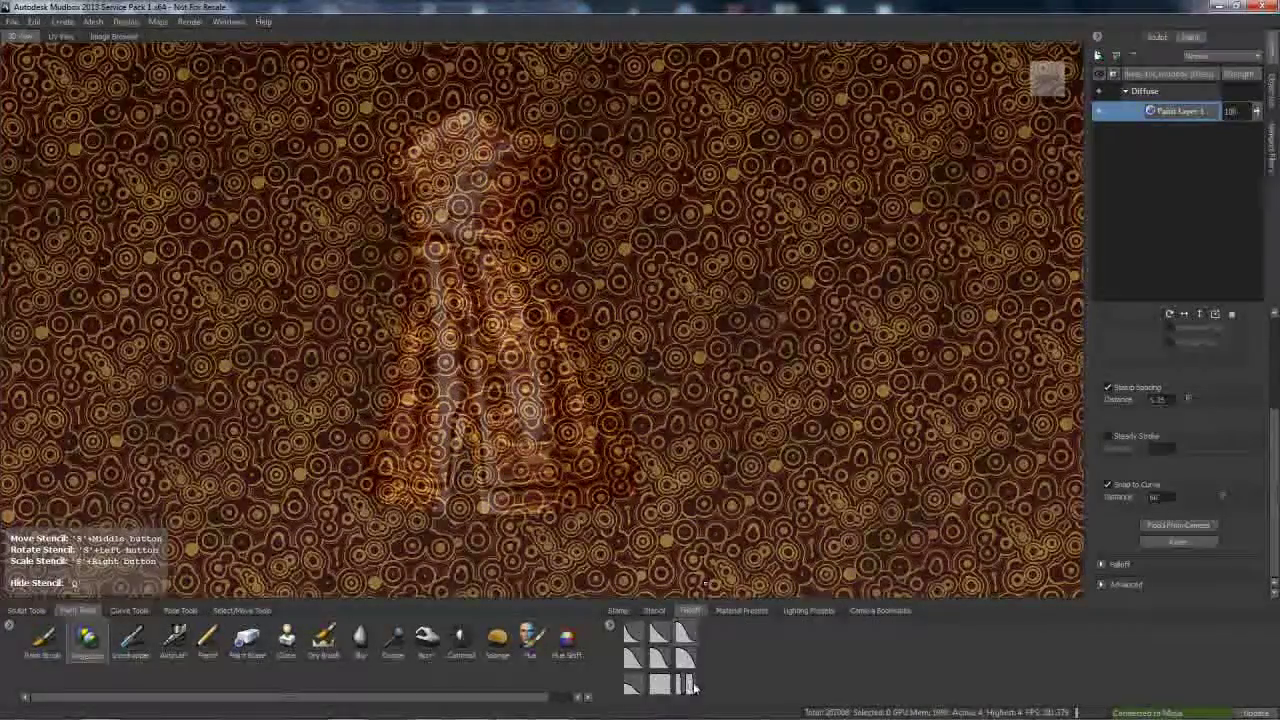
key("q")
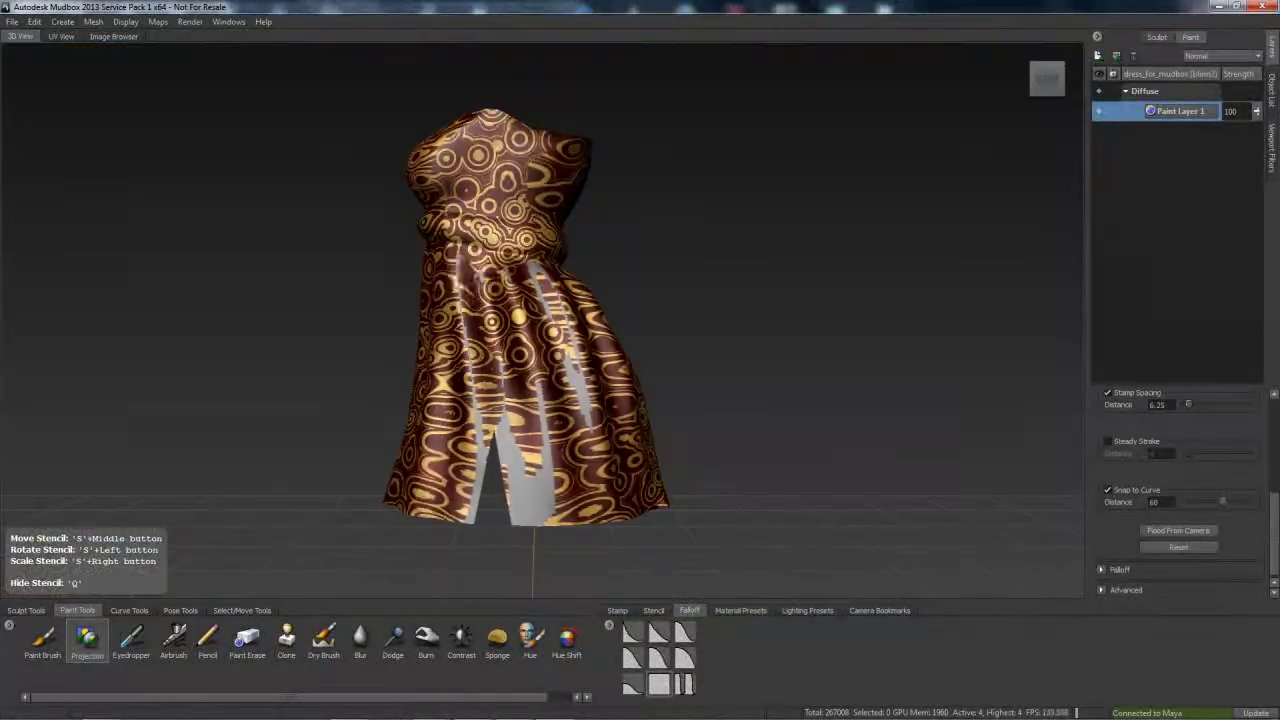
mouse_move(595, 425)
left_mouse_down()
mouse_move(607, 470)
mouse_move(568, 496)
mouse_move(596, 510)
mouse_move(530, 504)
mouse_move(510, 415)
mouse_move(548, 436)
mouse_move(470, 330)
mouse_move(466, 508)
mouse_move(442, 385)
left_mouse_up()
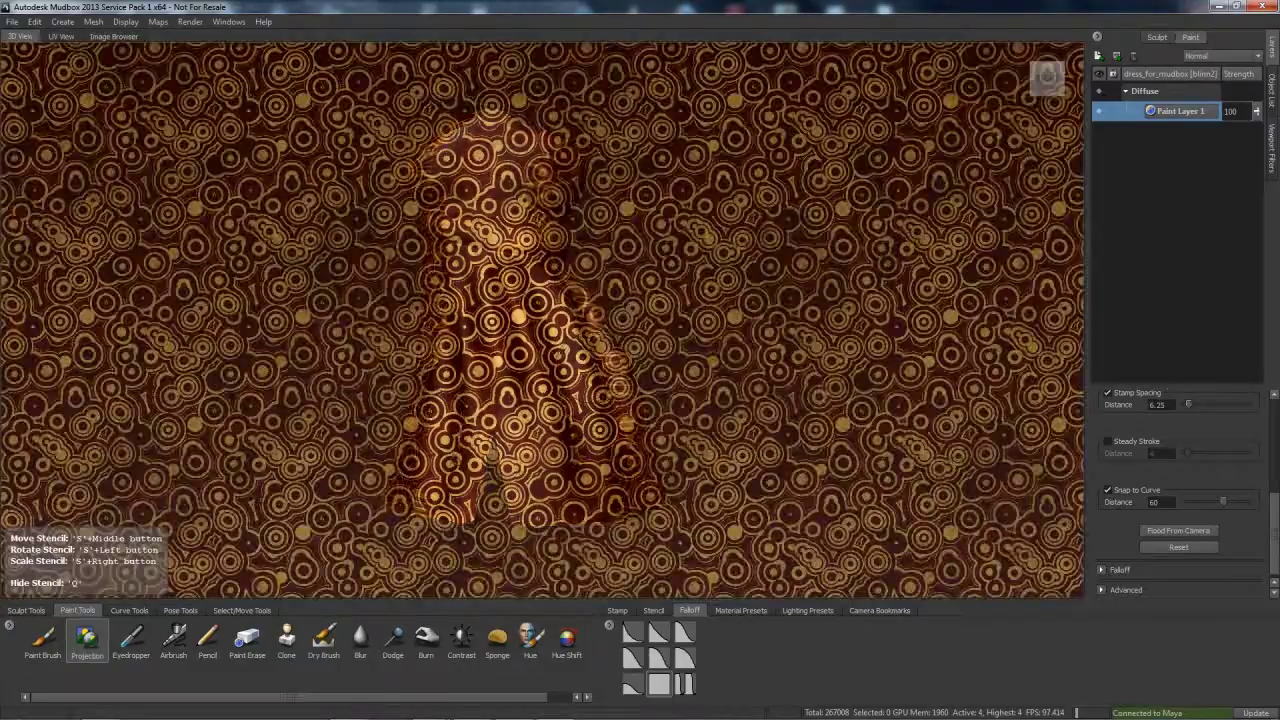
key("q")
mouse_move(531, 588)
left_mouse_down("alt")
mouse_move(720, 583)
mouse_move(541, 565)
left_mouse_up("alt")
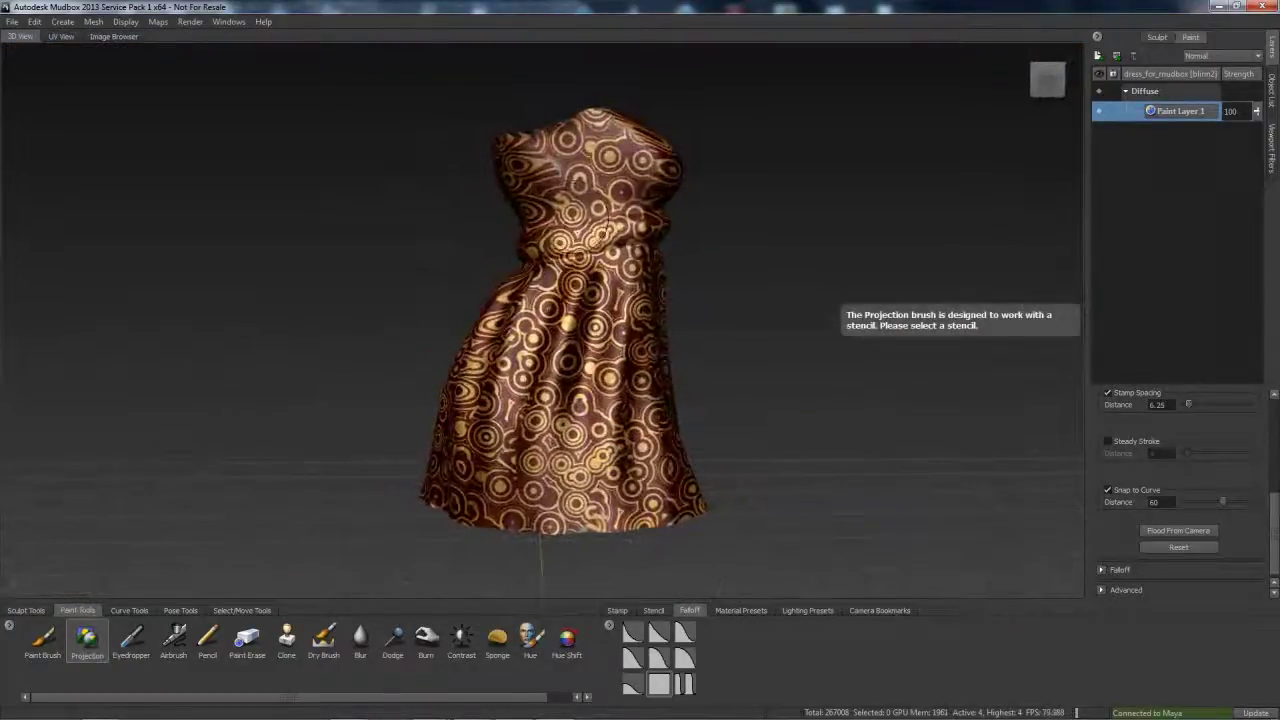
Hide the stencil and inspect the projected circle pattern around the whole dress and its bodice
key("q")
key("q")
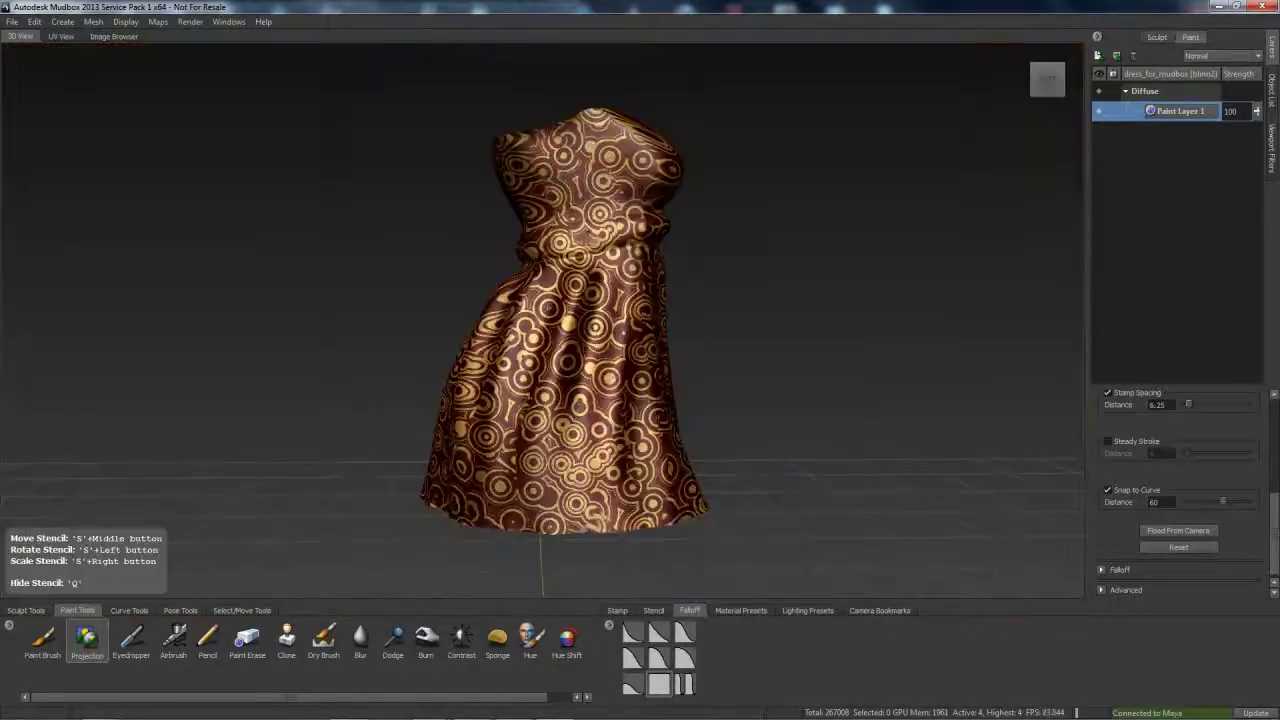
key("q")
key("q")
left_click_drag(552, 529, 395, 527, "alt")
right_click_drag(395, 527, 340, 527, "alt")
middle_click_drag(340, 527, 376, 544, "alt")
left_click_drag(1020, 181, 1024, 158, "alt")
right_click_drag(600, 370, 745, 370, "alt")
middle_click_drag(745, 370, 747, 430, "alt")
left_click_drag(747, 430, 692, 456, "alt")
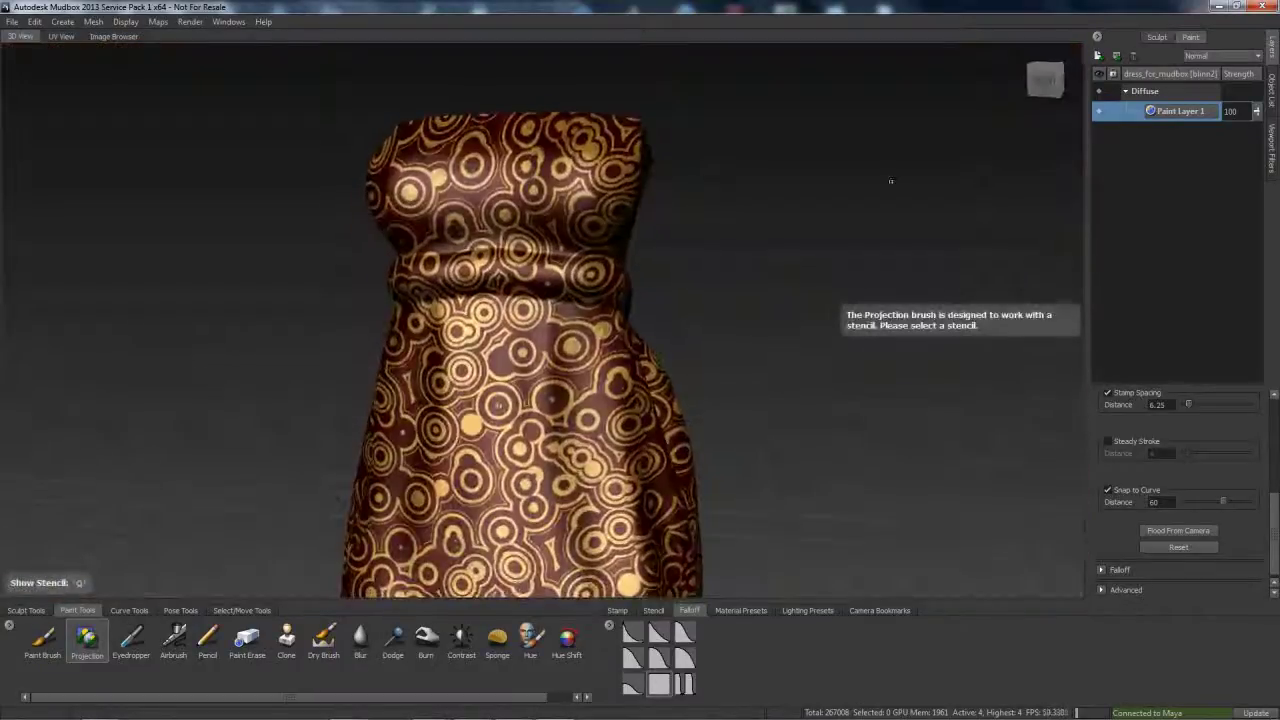
Hide Paint Layer 1 and activate the Create Curve tool with the dress's waistband in front view
left_click(1100, 112)
left_click_drag(300, 460, 340, 466, "alt")
right_click_drag(340, 466, 416, 471, "alt")
left_click(129, 610)
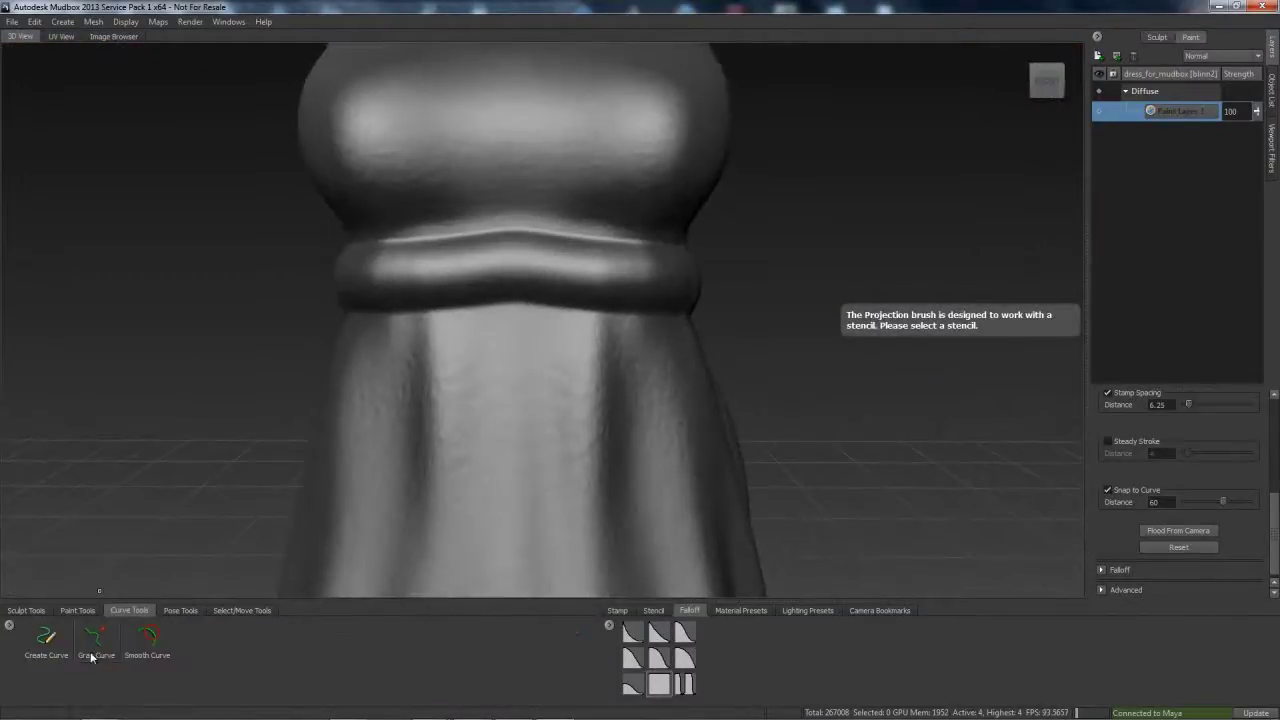
left_click(46, 640)
left_click_drag(305, 432, 318, 432, "alt")
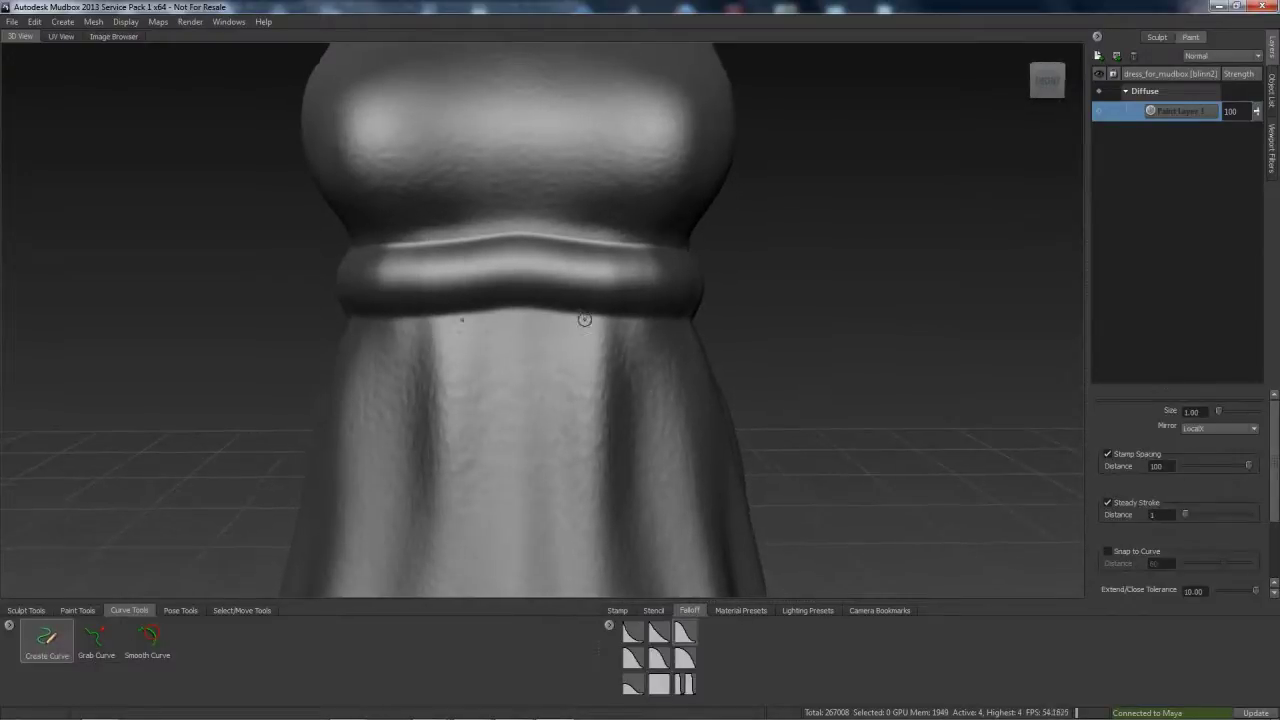
Display the dress's wireframe close up at the waistband and turn mirroring off for the Create Curve tool
key("w")
middle_click_drag(588, 317, 624, 343, "alt")
right_click_drag(649, 294, 563, 457, "alt")
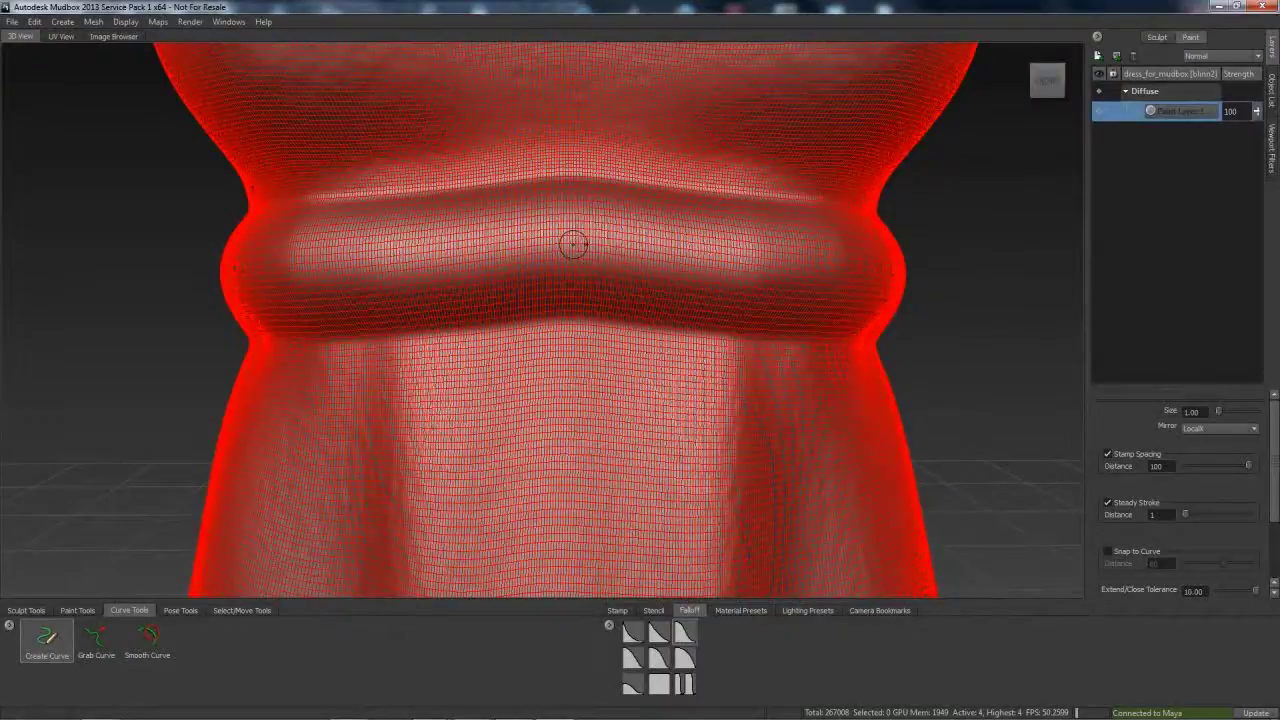
left_click_drag(573, 245, 572, 246, "alt")
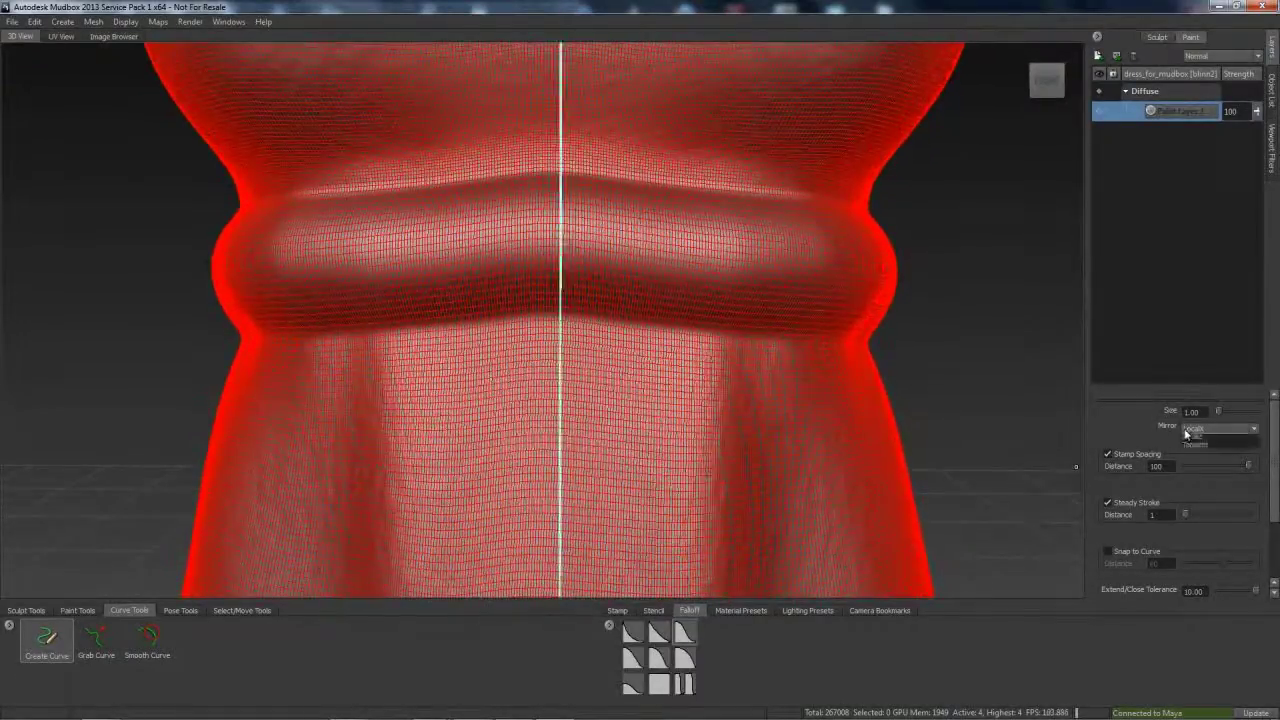
left_click(1184, 431)
left_click(1192, 435)
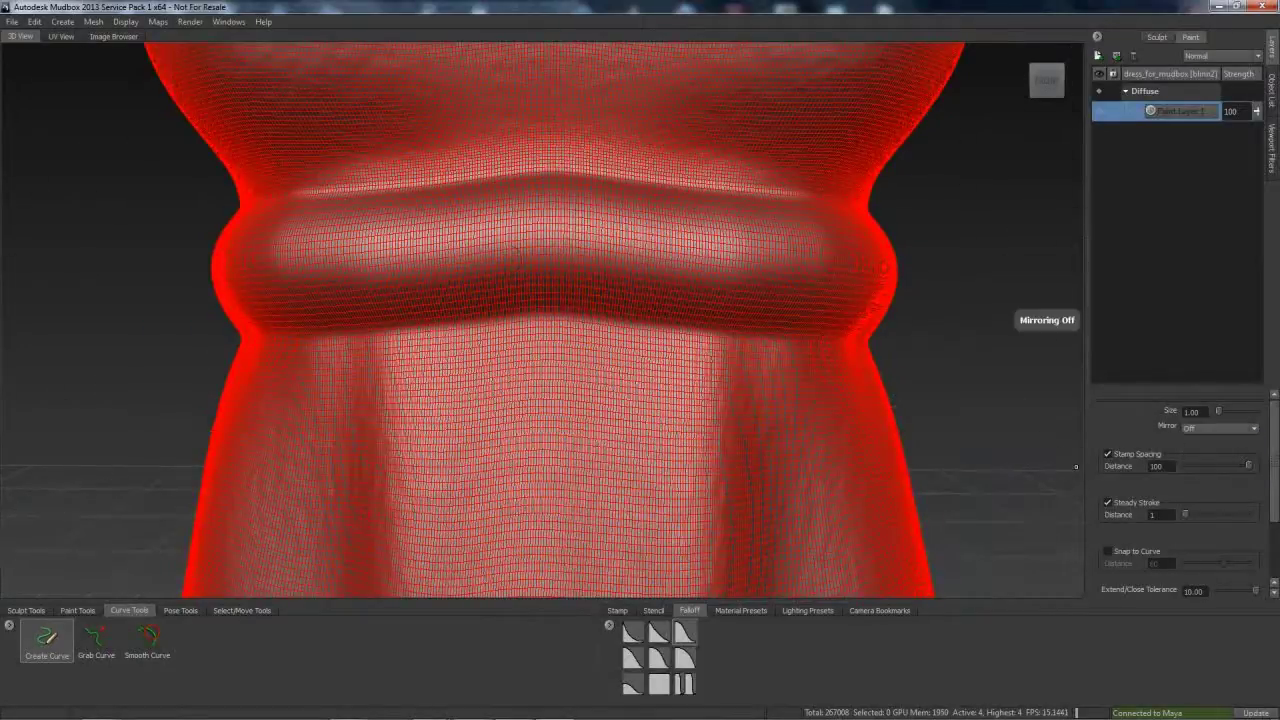
Draw a curve along the middle of the waistband all the way around the dress, joining it at the front
left_click_drag(553, 238, 755, 261)
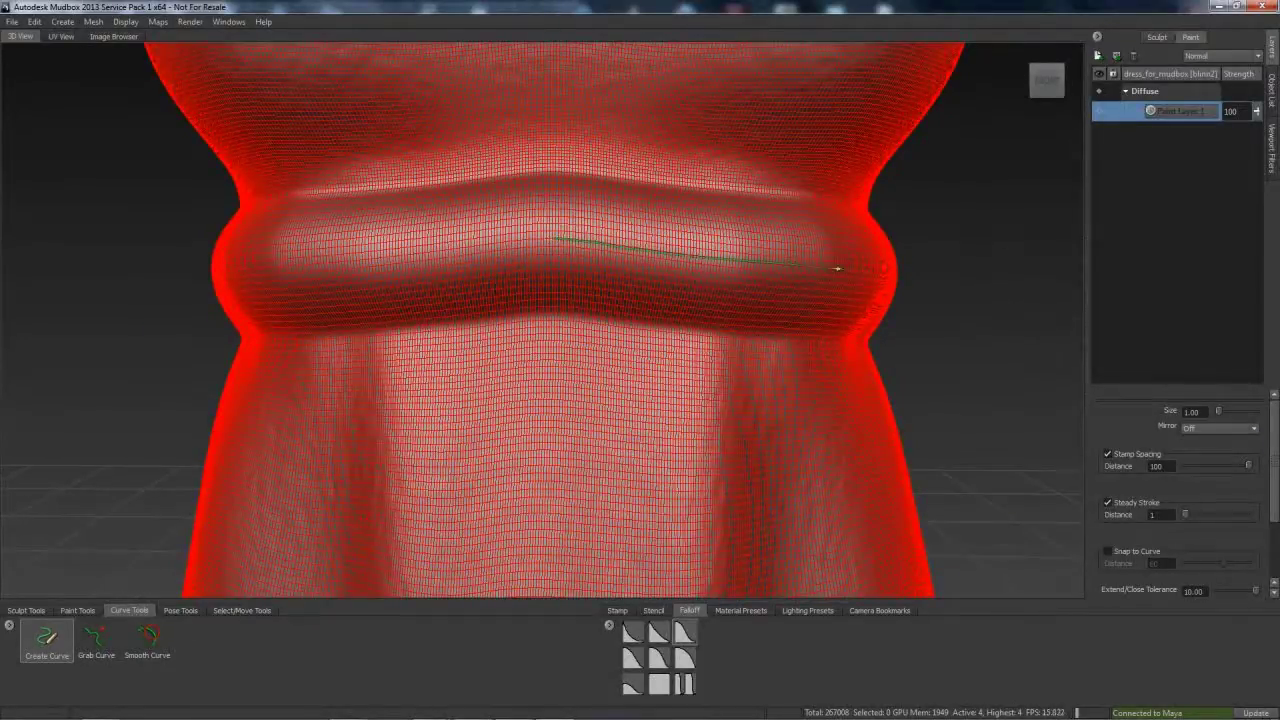
left_click_drag(784, 350, 605, 310, "alt")
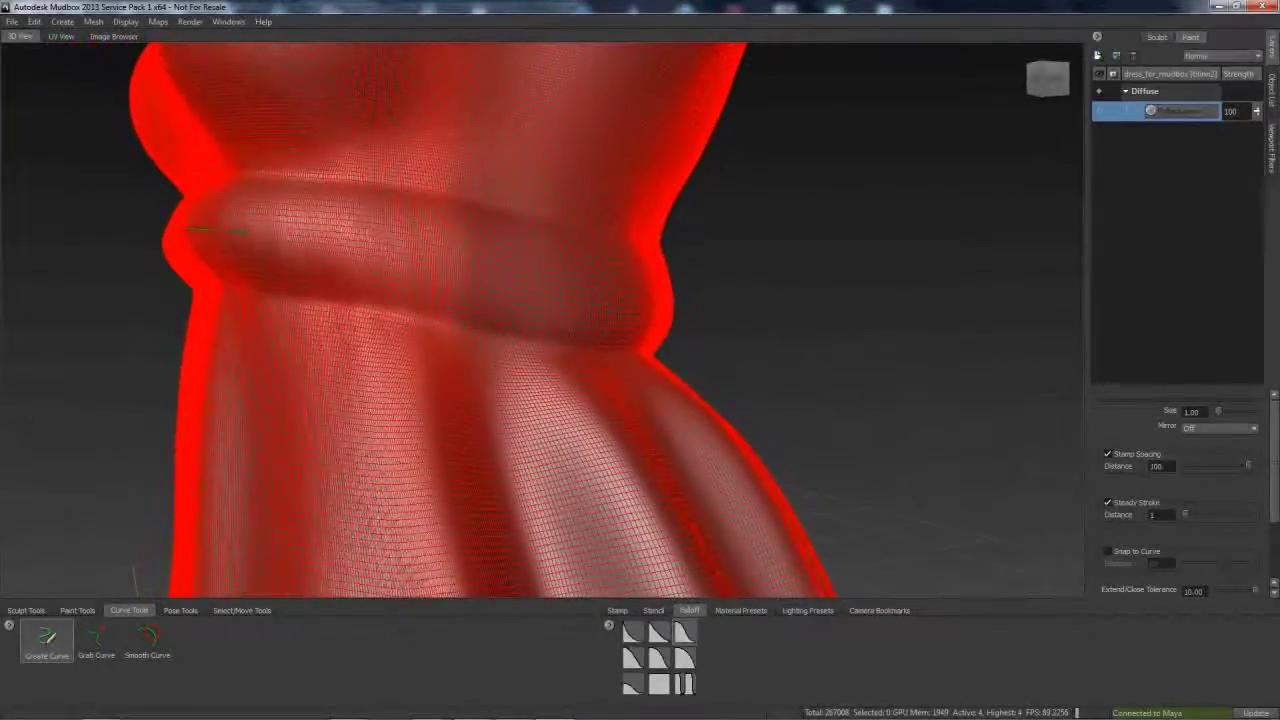
left_click_drag(250, 231, 248, 252, "alt")
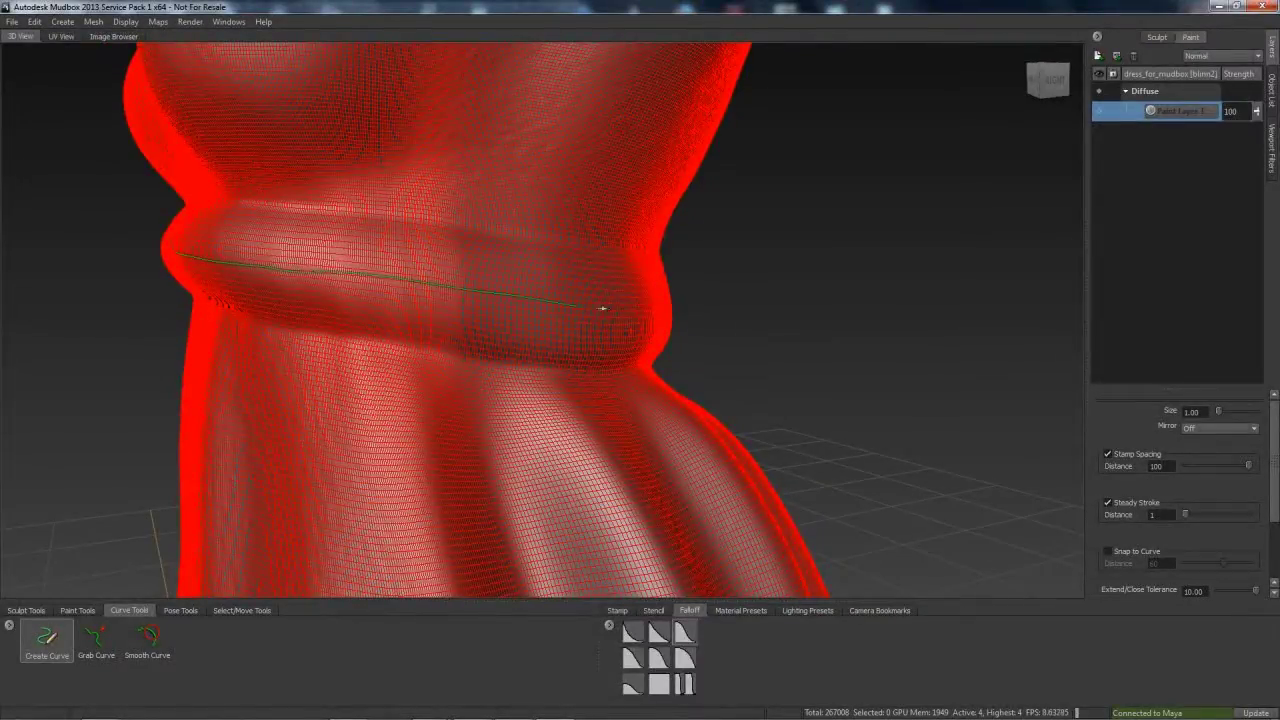
left_click_drag(250, 280, 365, 292, "alt")
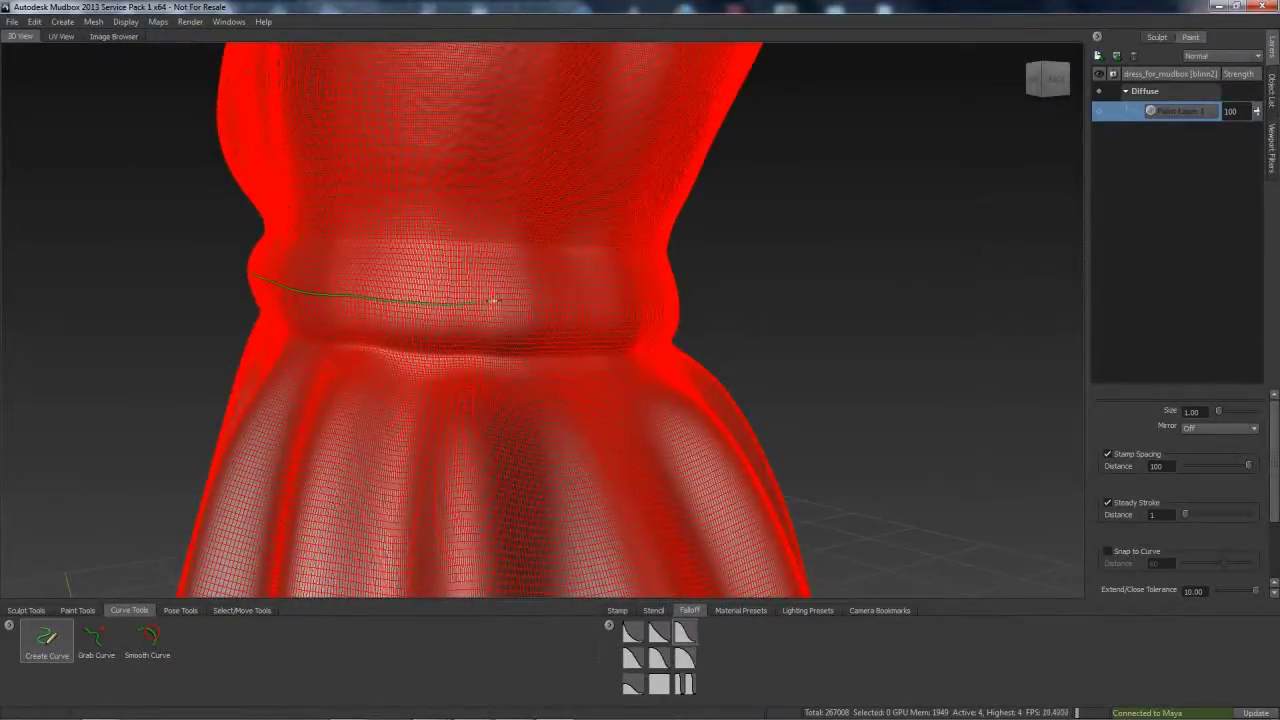
left_click_drag(480, 300, 556, 305, "alt")
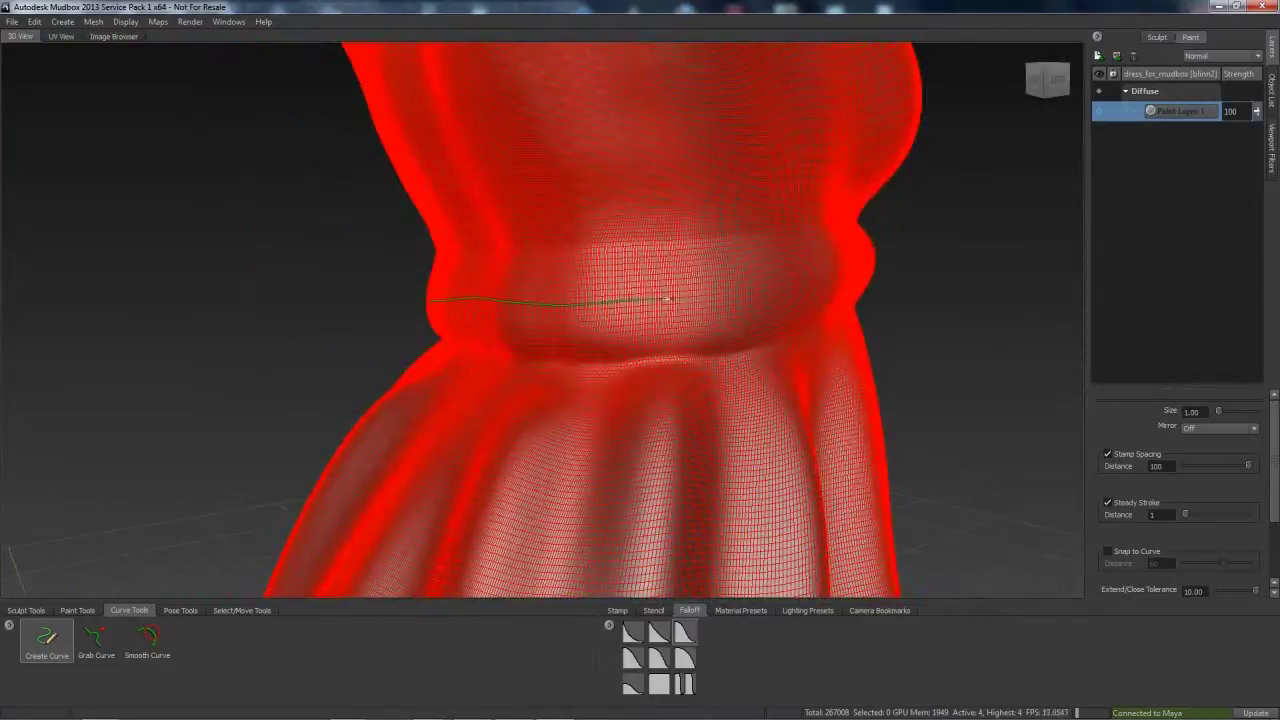
left_click_drag(911, 309, 960, 290, "alt")
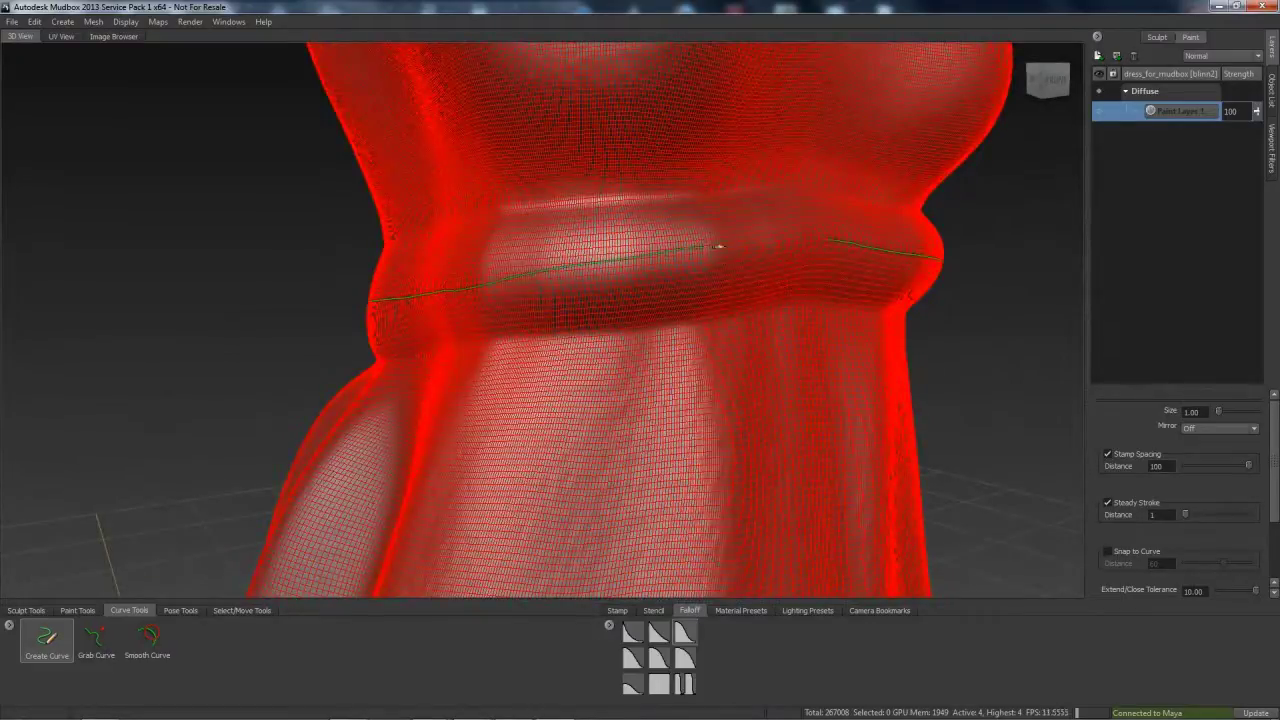
mouse_move(842, 345)
left_mouse_down("alt")
mouse_move(712, 421)
mouse_move(155, 573)
left_mouse_up("alt")
Even out the waistband curve's path around the dress with Grab Curve, reducing the brush size to 182.48
left_click(96, 636)
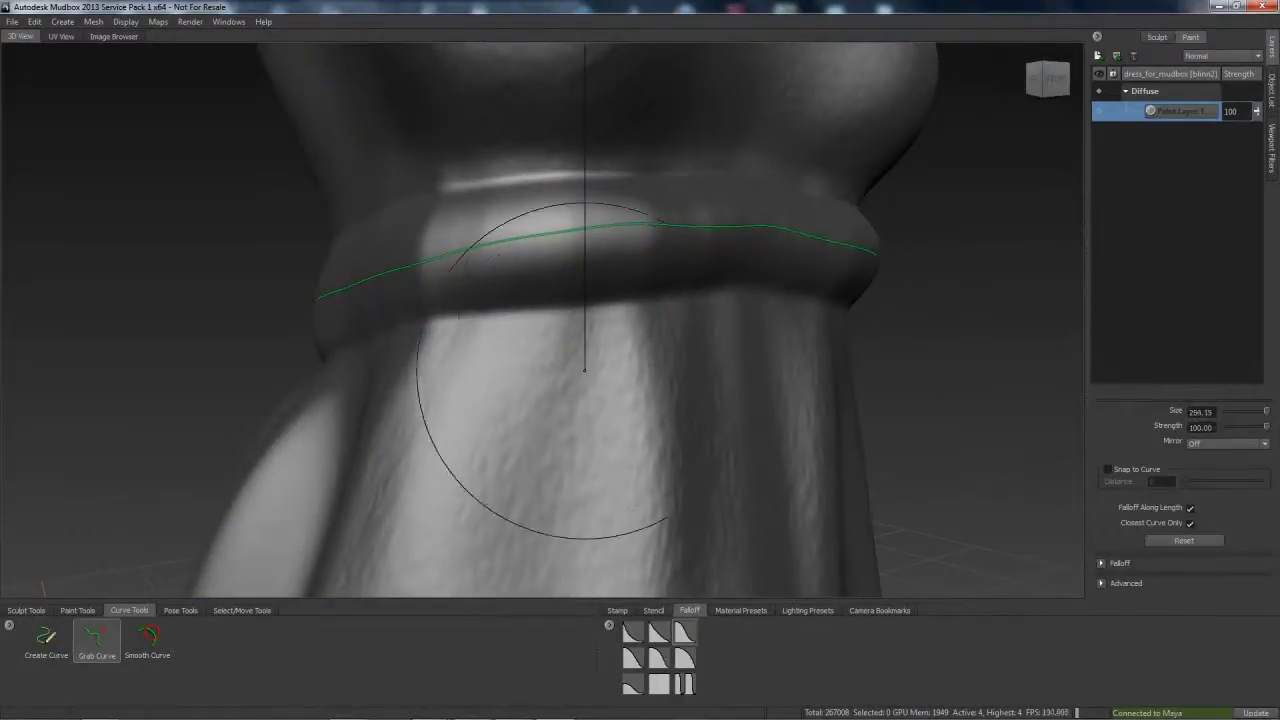
left_click_drag(602, 241, 606, 268, "alt")
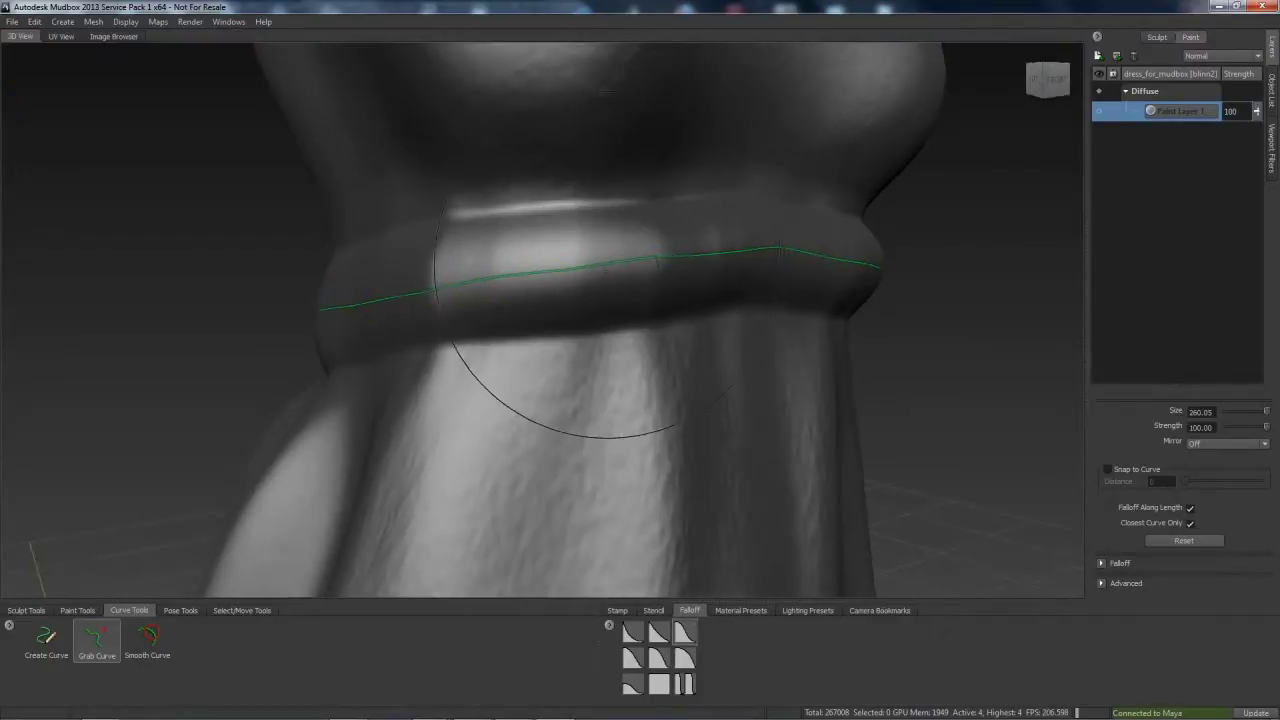
left_click_drag(486, 386, 575, 325, "alt")
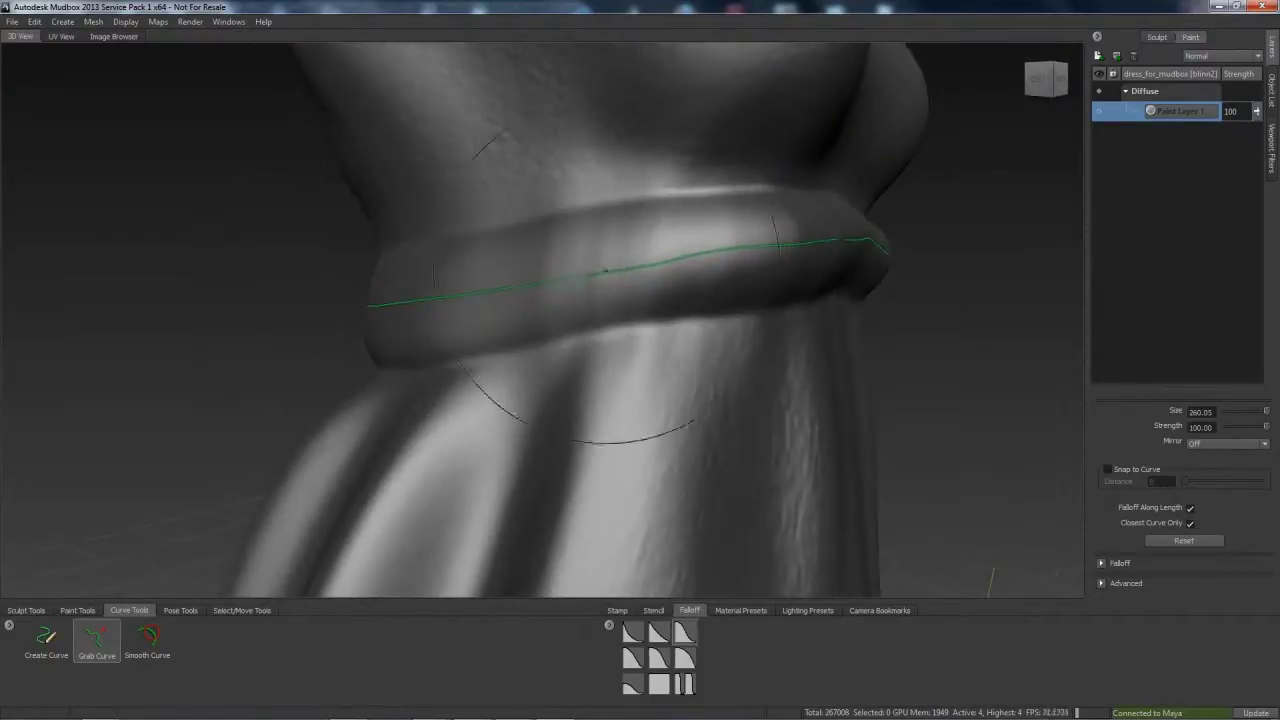
mouse_move(455, 300)
left_mouse_down("alt")
mouse_move(591, 291)
mouse_move(610, 300)
mouse_move(600, 305)
left_mouse_up("alt")
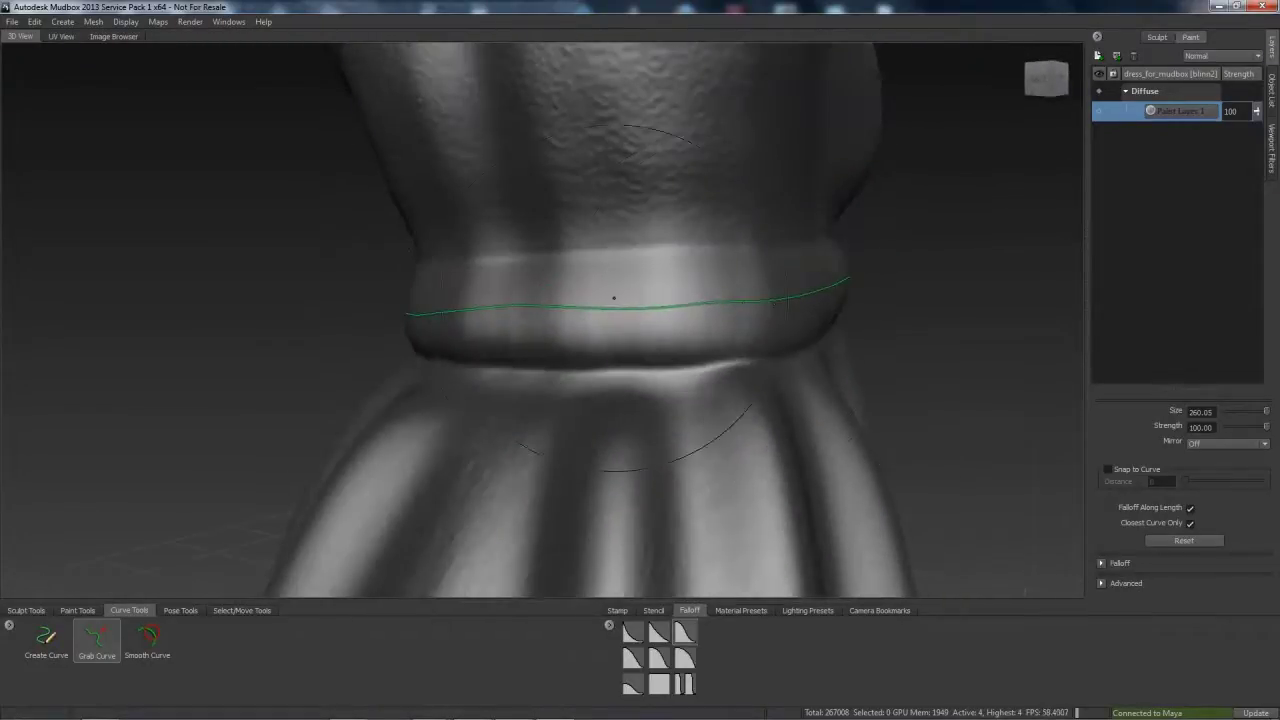
mouse_move(623, 300)
left_mouse_down("alt")
mouse_move(397, 303)
mouse_move(412, 315)
left_mouse_up("alt")
key("b")
mouse_move(425, 306)
left_mouse_down("alt")
mouse_move(490, 302)
mouse_move(329, 286)
mouse_move(280, 300)
mouse_move(430, 340)
left_mouse_up("alt")
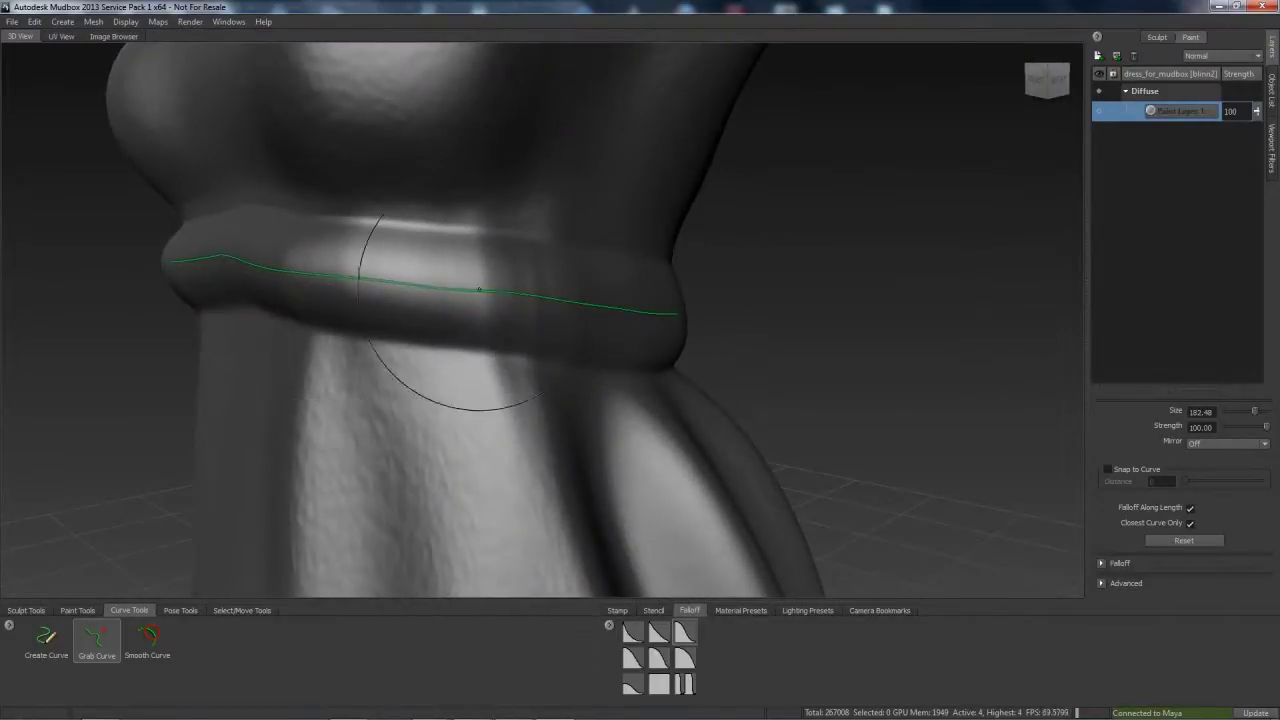
Smooth the waistband curve all around the dress with the Smooth Curve tool at strength 15
left_click(148, 637)
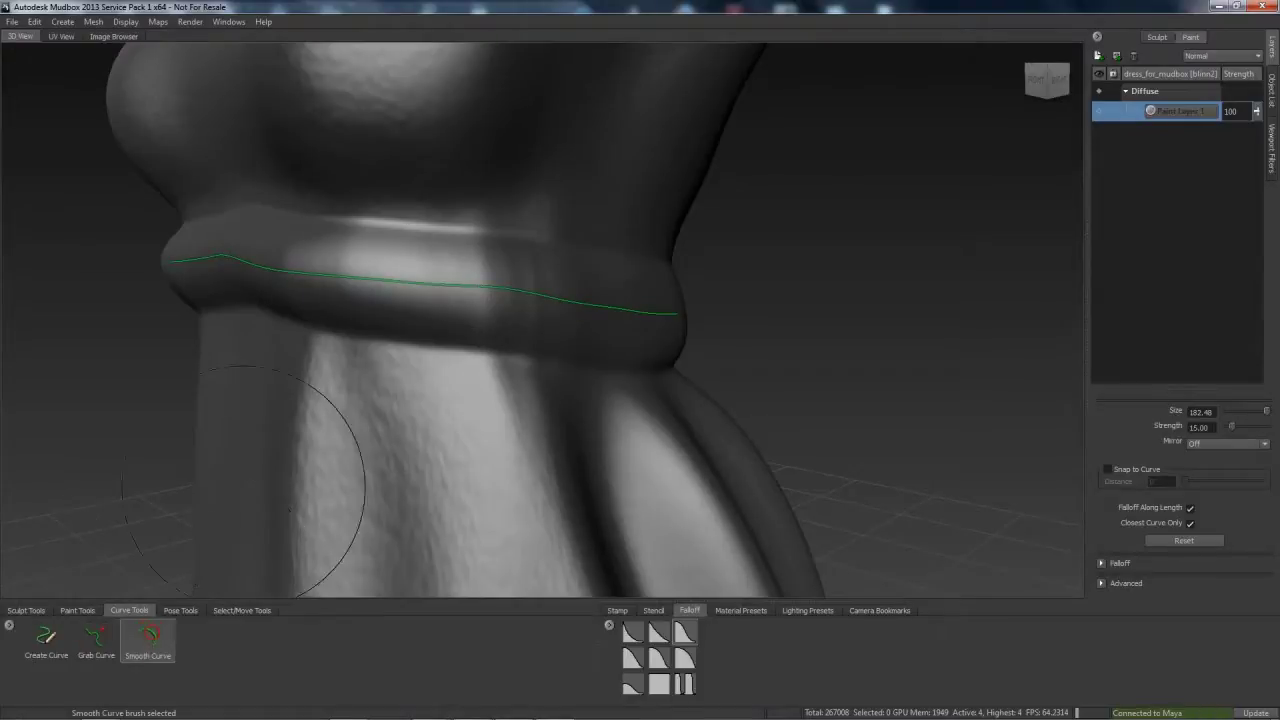
mouse_move(470, 297)
left_mouse_down("alt")
mouse_move(430, 300)
mouse_move(466, 297)
left_mouse_up("alt")
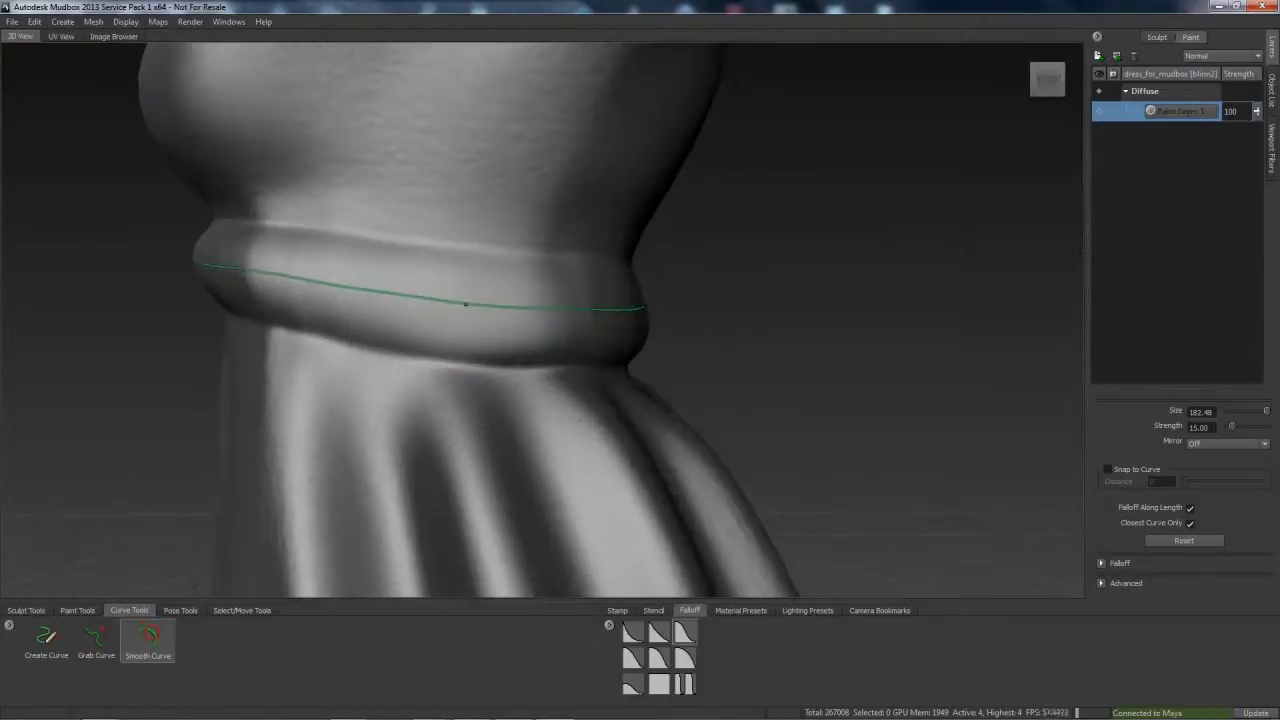
left_click_drag(520, 423, 497, 315, "alt")
left_click_drag(603, 378, 591, 309, "alt")
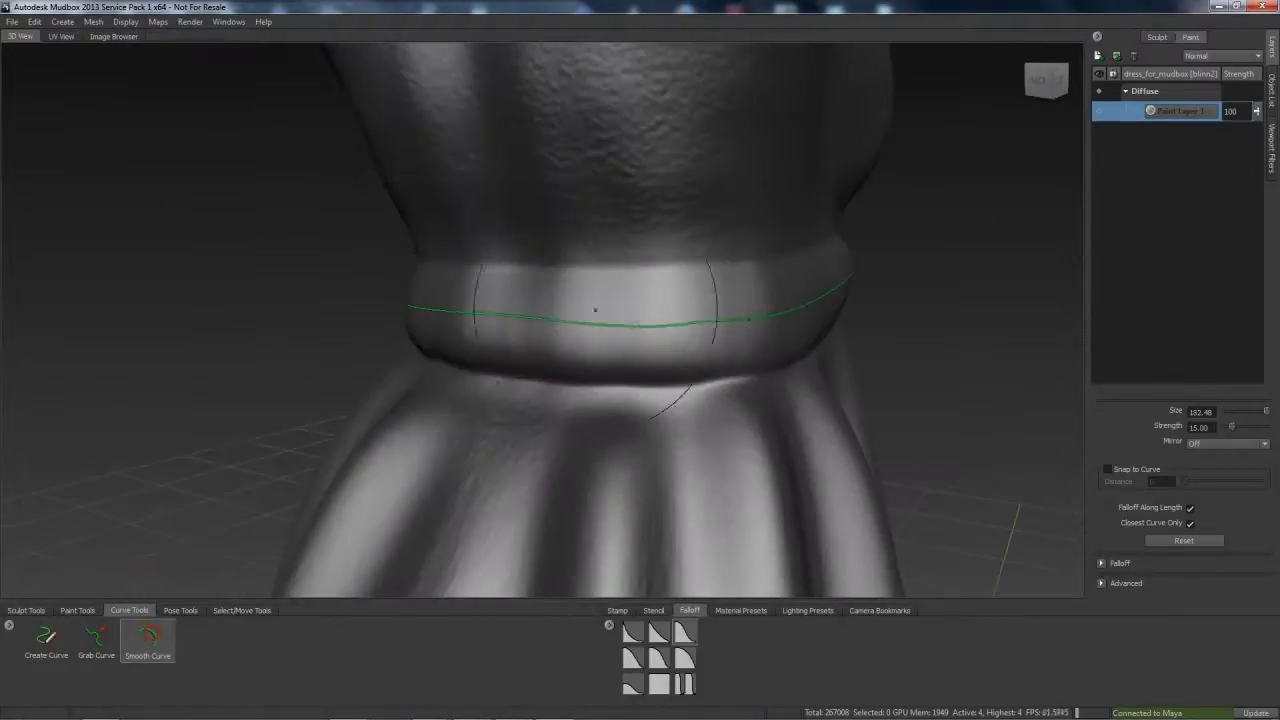
left_click_drag(657, 371, 660, 349, "alt")
left_click_drag(856, 316, 529, 305, "alt")
left_click_drag(650, 320, 566, 256, "alt")
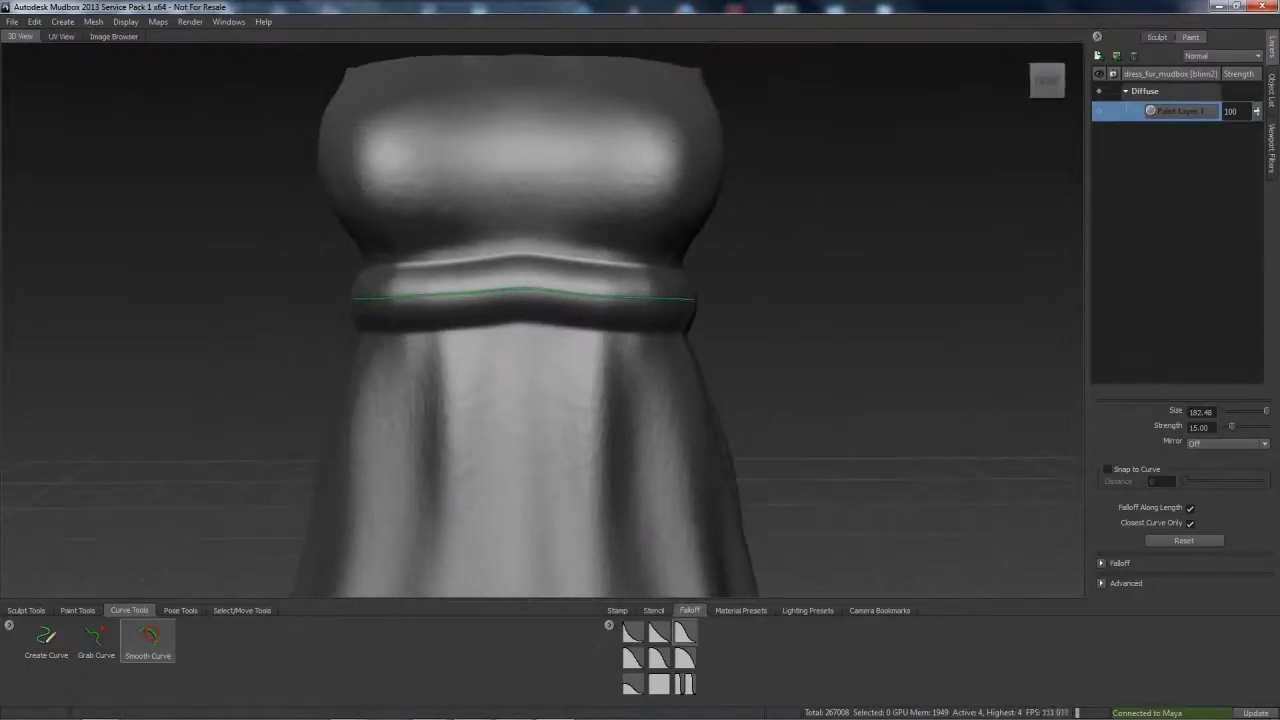
Show Paint Layer 1 again, choose the Paint Erase brush, and select the waistband curve
left_click(1100, 111)
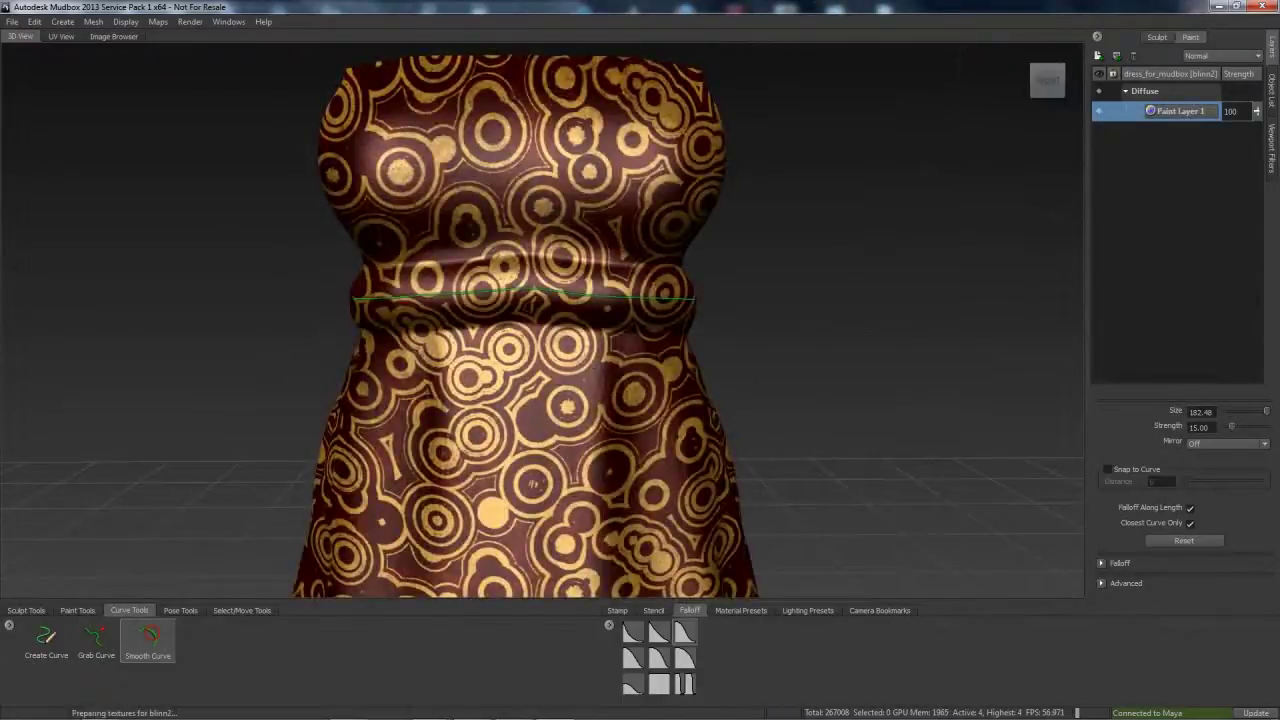
left_click(78, 610)
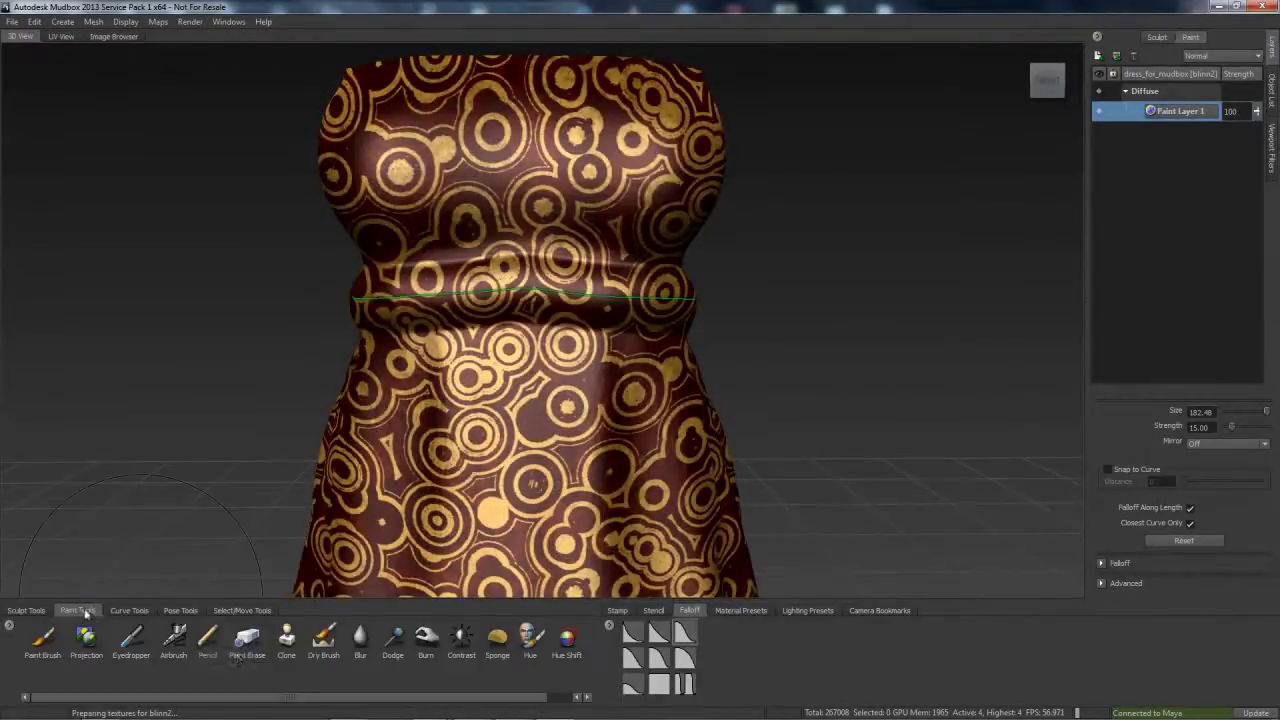
left_click(246, 642)
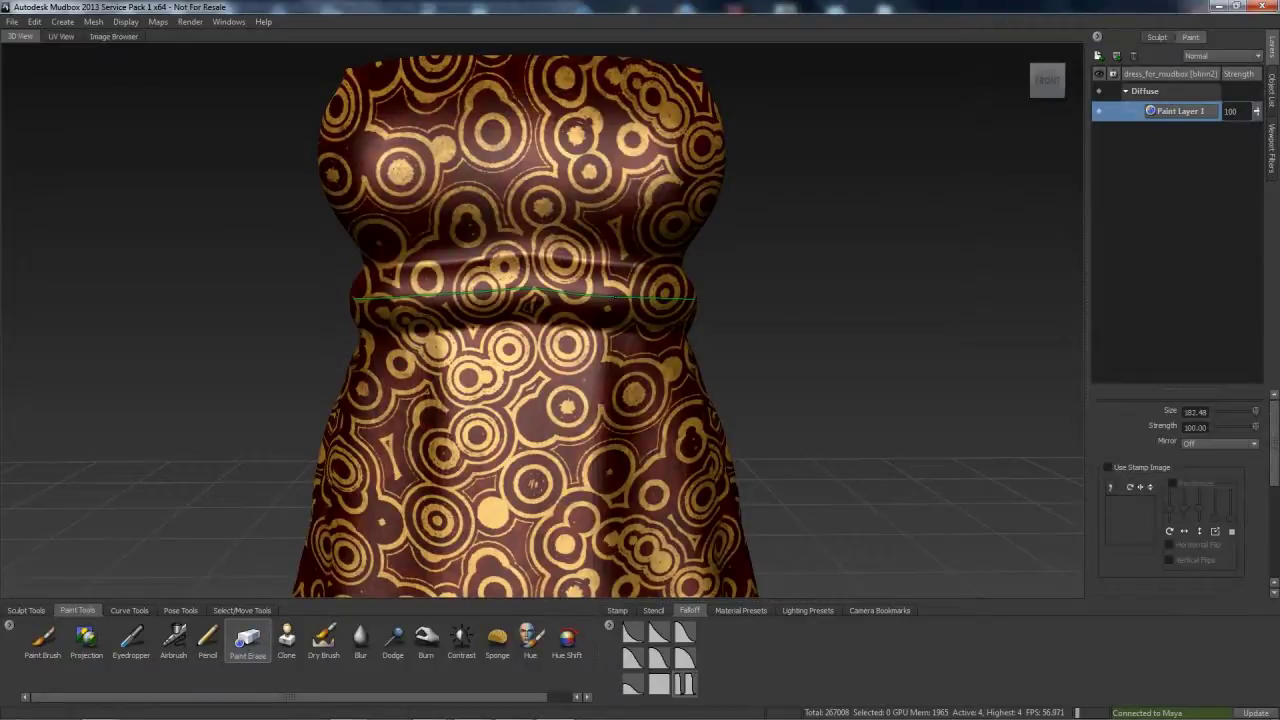
right_click(618, 281)
left_click(616, 313)
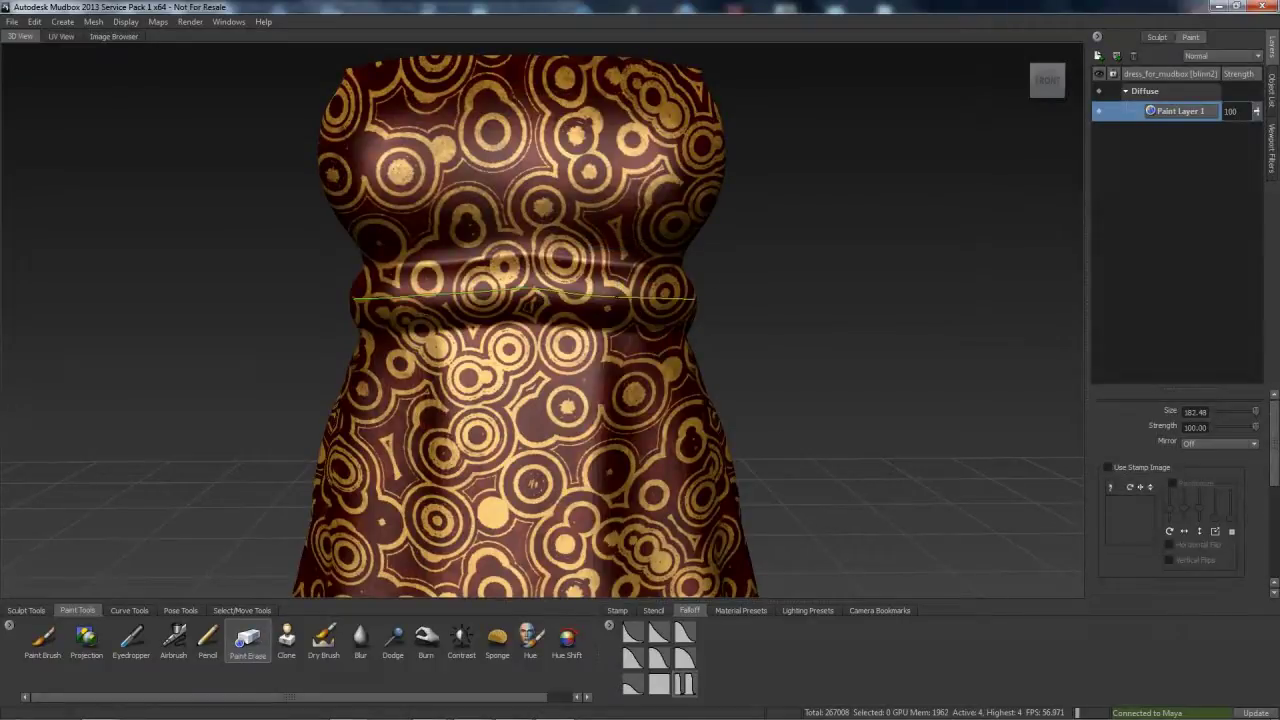
Shrink the Paint Erase brush to the waistband's width and erase the circle pattern with a stroke along the selected curve
key("b")
mouse_move(613, 208)
left_mouse_down()
mouse_move(530, 300)
mouse_move(452, 430)
mouse_move(558, 336)
left_mouse_up()
left_click_drag(563, 262, 575, 288)
right_click(572, 275)
left_click(587, 305)
right_click_drag(706, 384, 674, 337, "alt")
left_click_drag(674, 337, 336, 322, "alt")
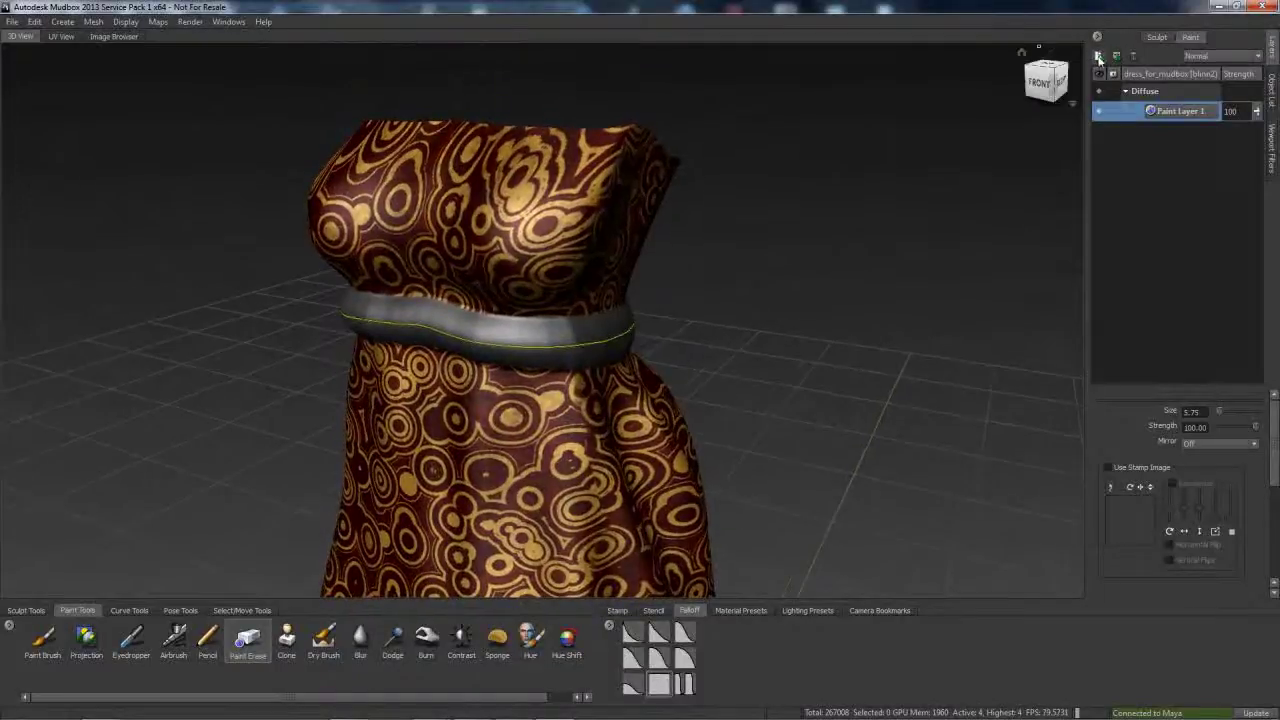
Add a new diffuse paint layer, Paint Layer 2, above the circle pattern layer
left_click(1097, 56)
left_click(704, 407)
left_click_drag(836, 360, 827, 336, "alt")
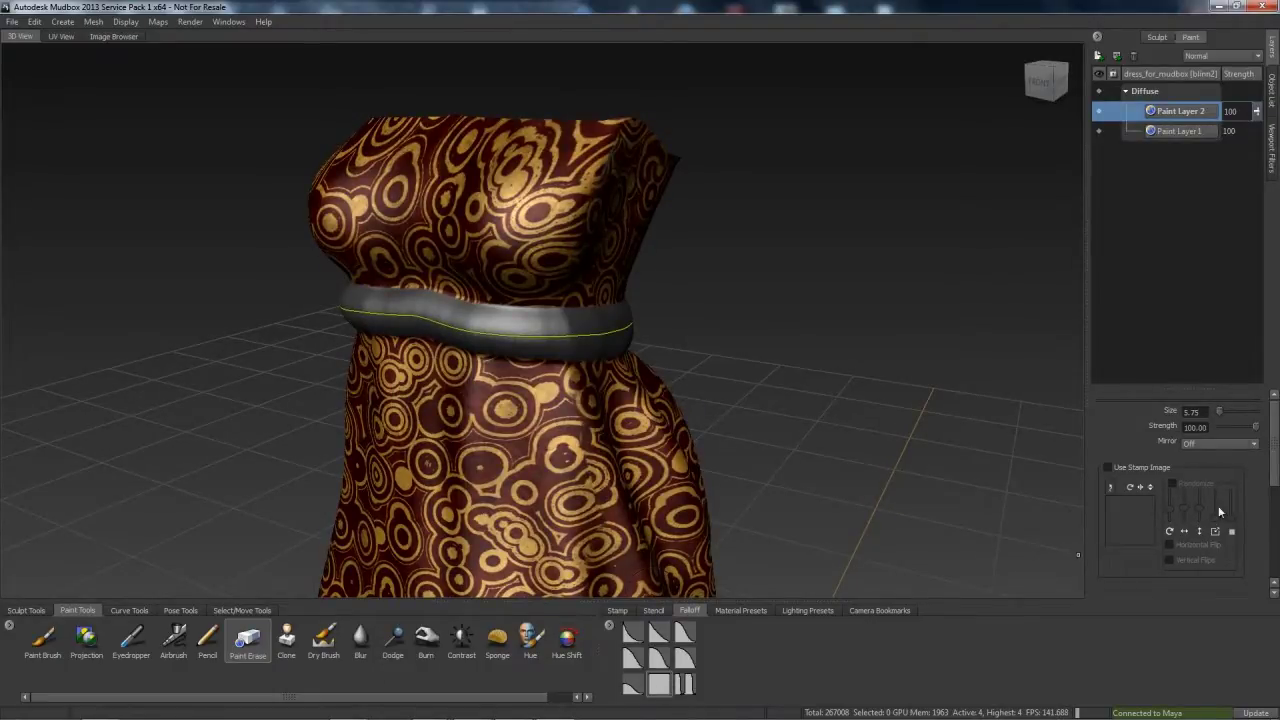
Reshape the Paint Erase brush's falloff curve in the enlarged editor into two peaks with a valley between them and a drop at the end
scroll(1219, 512, "down", 10)
left_click(1273, 551)
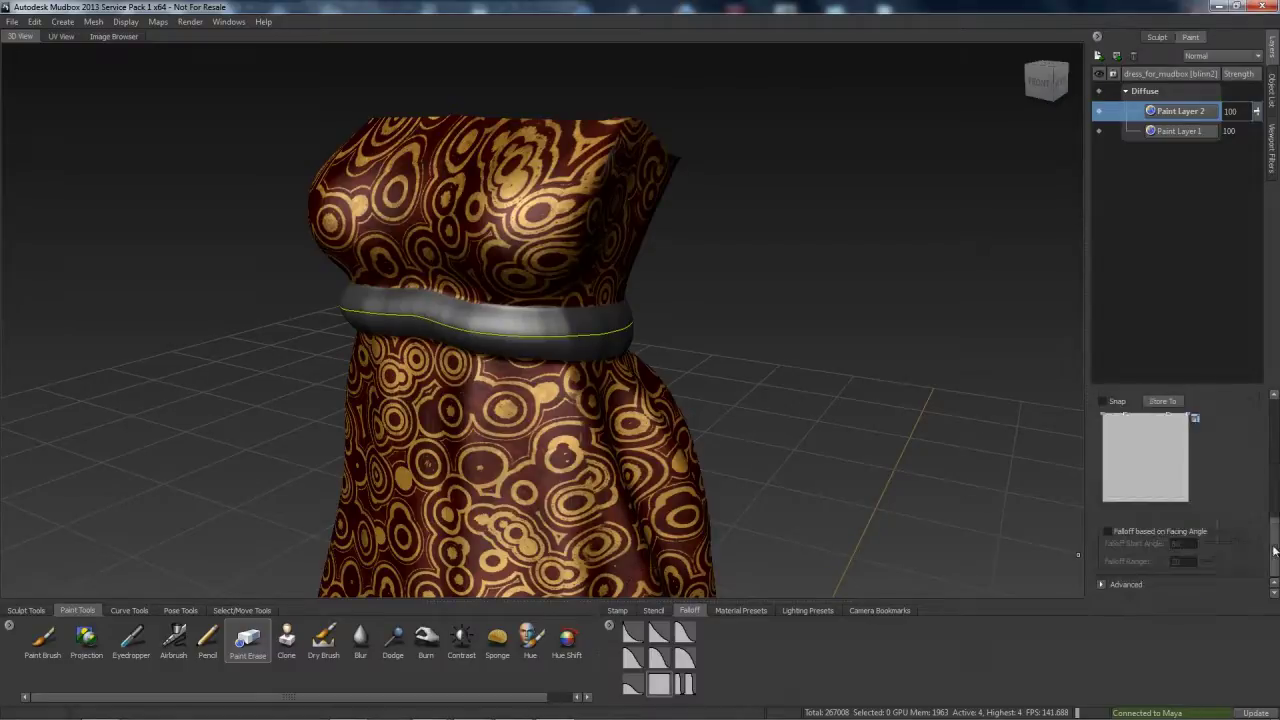
left_click(1196, 418)
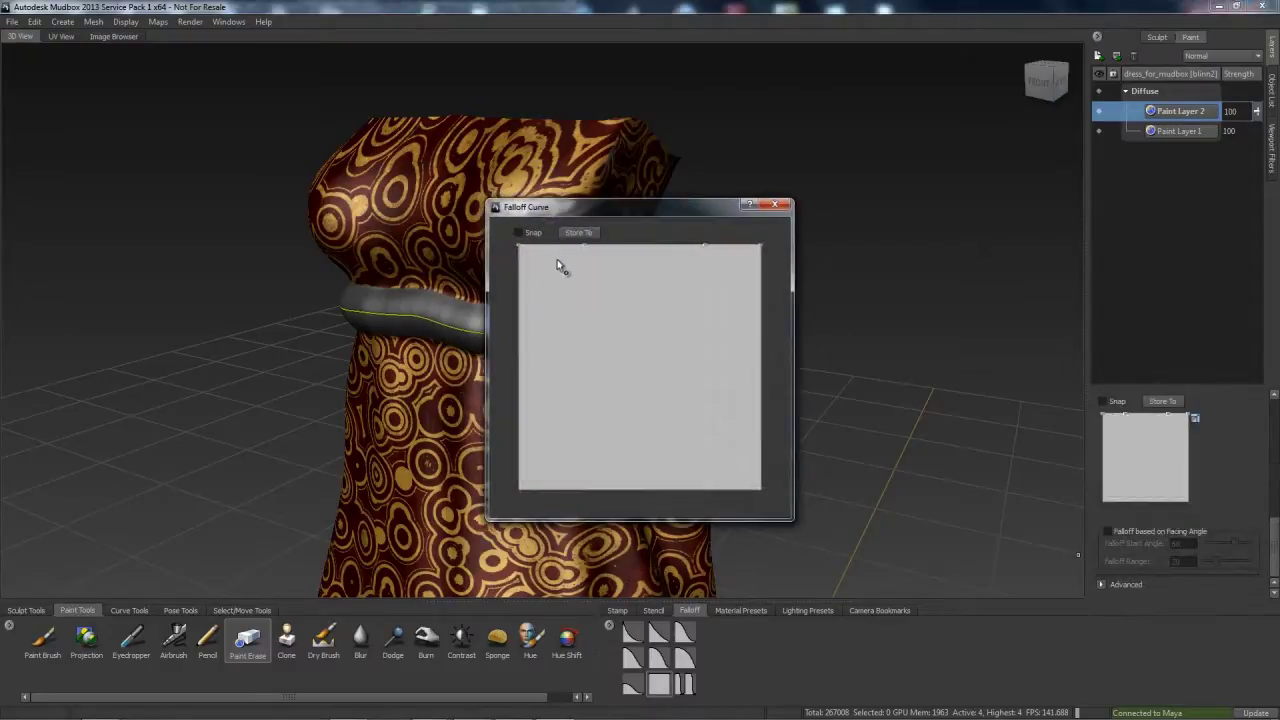
left_click_drag(586, 250, 649, 493)
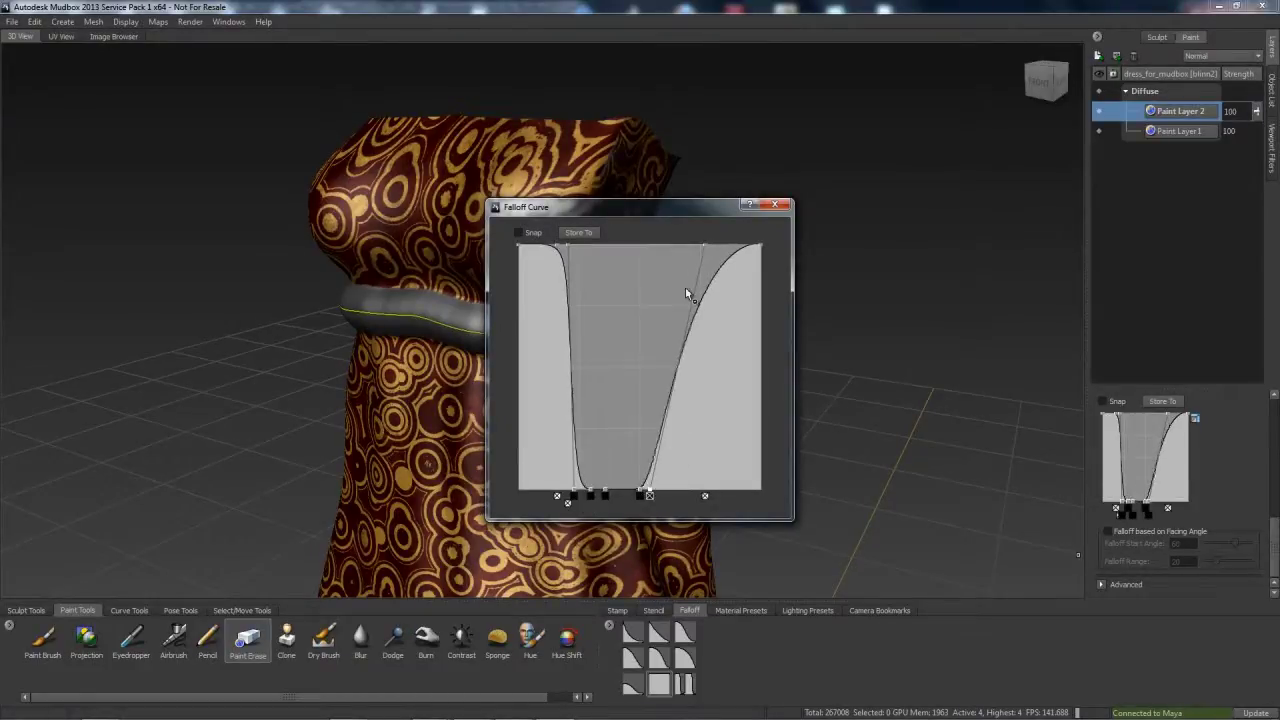
mouse_move(688, 335)
left_mouse_down()
mouse_move(677, 257)
mouse_move(700, 268)
mouse_move(648, 244)
left_mouse_up()
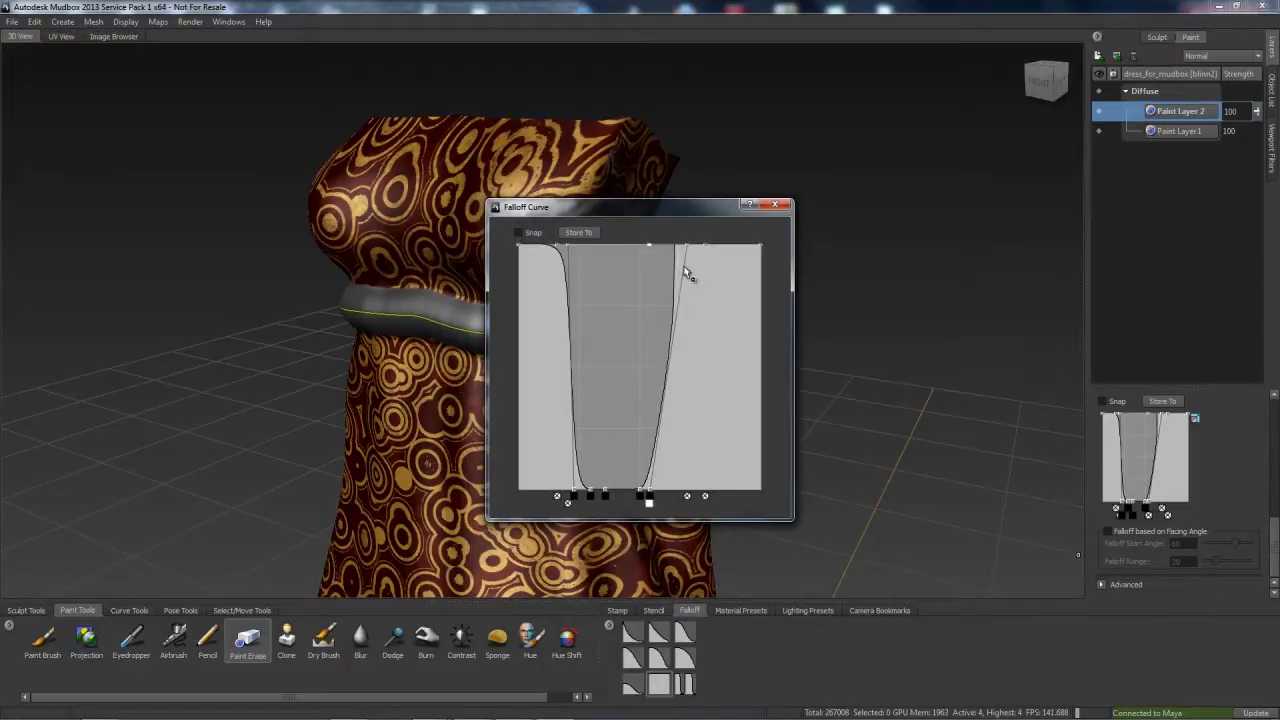
left_click_drag(733, 258, 754, 490)
left_click_drag(760, 249, 775, 401)
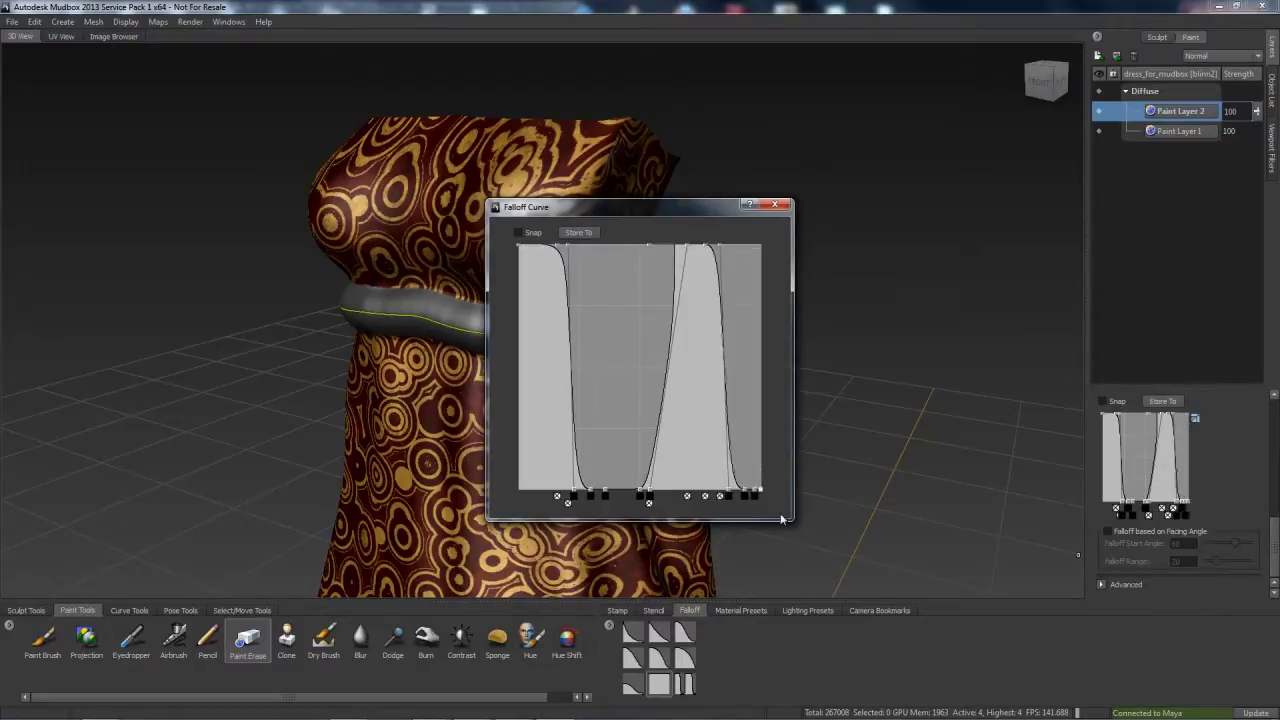
Store the custom falloff curve among the Falloff presets and close the curve editor
left_click(585, 240)
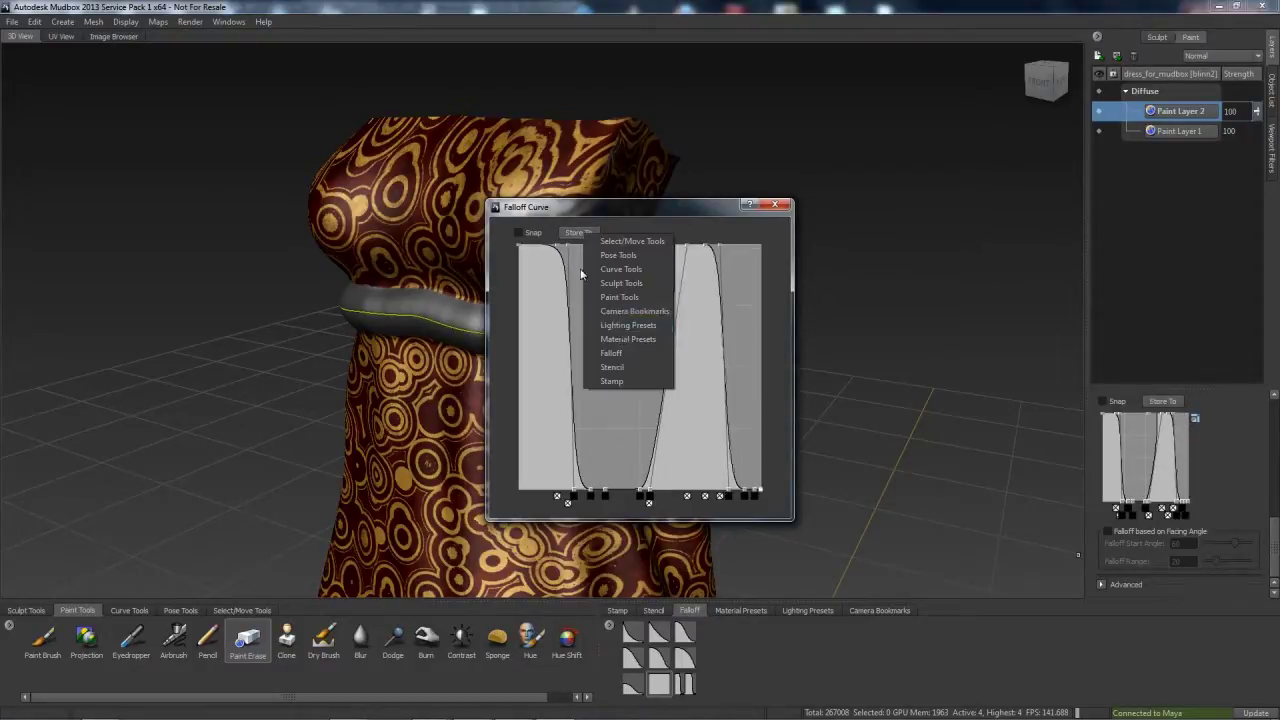
left_click(620, 348)
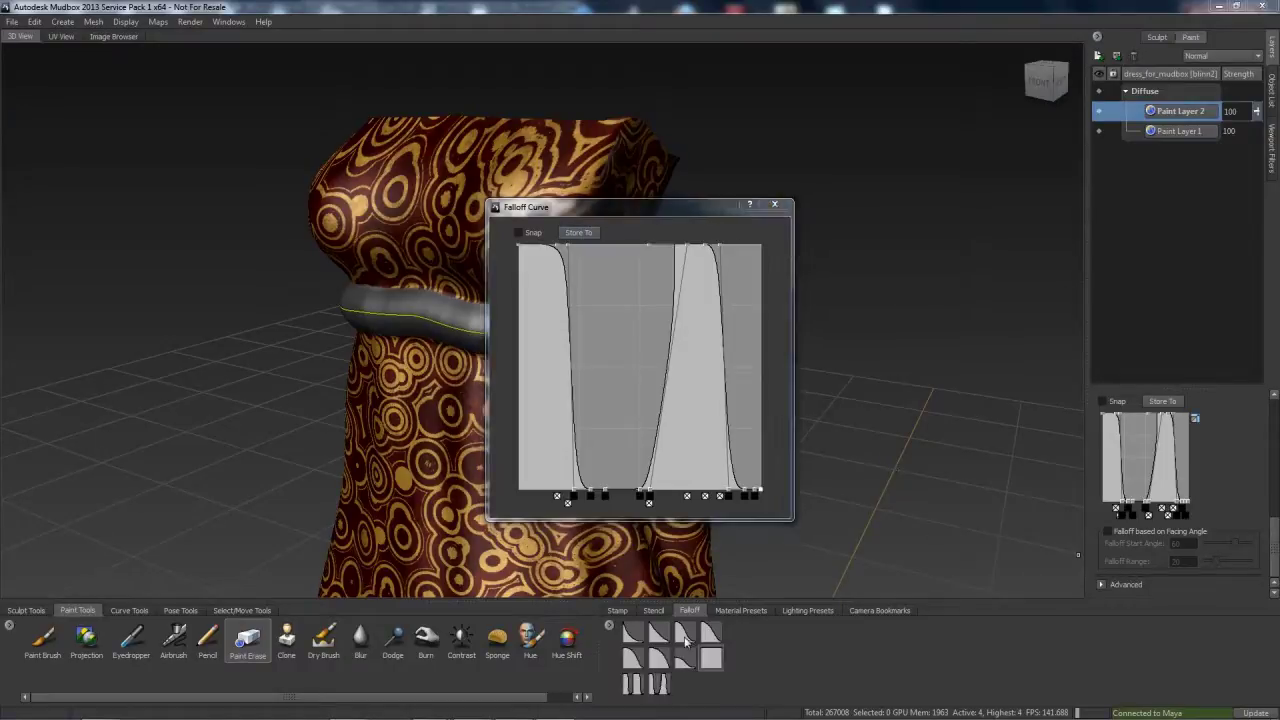
left_click(774, 204)
Choose the Paint Brush and set its color to dark red on the color ring
left_click_drag(737, 331, 726, 314, "alt")
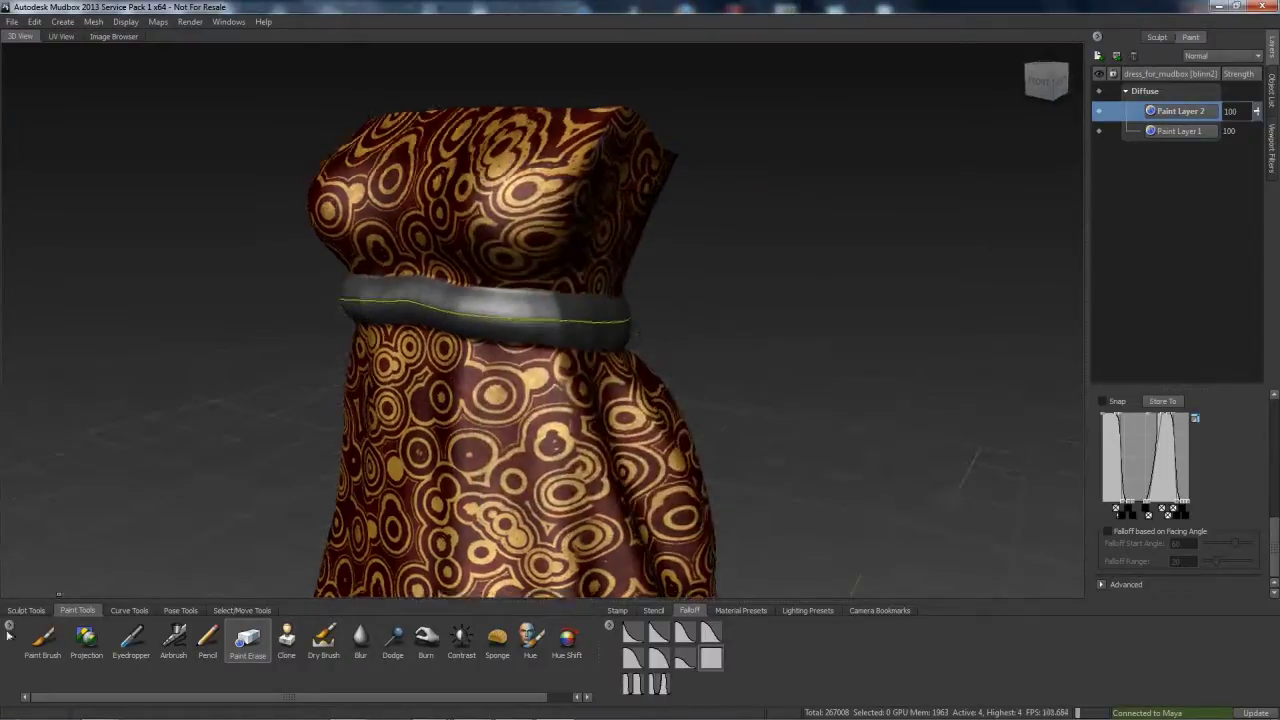
left_click(42, 643)
scroll(1268, 478, "up", 5)
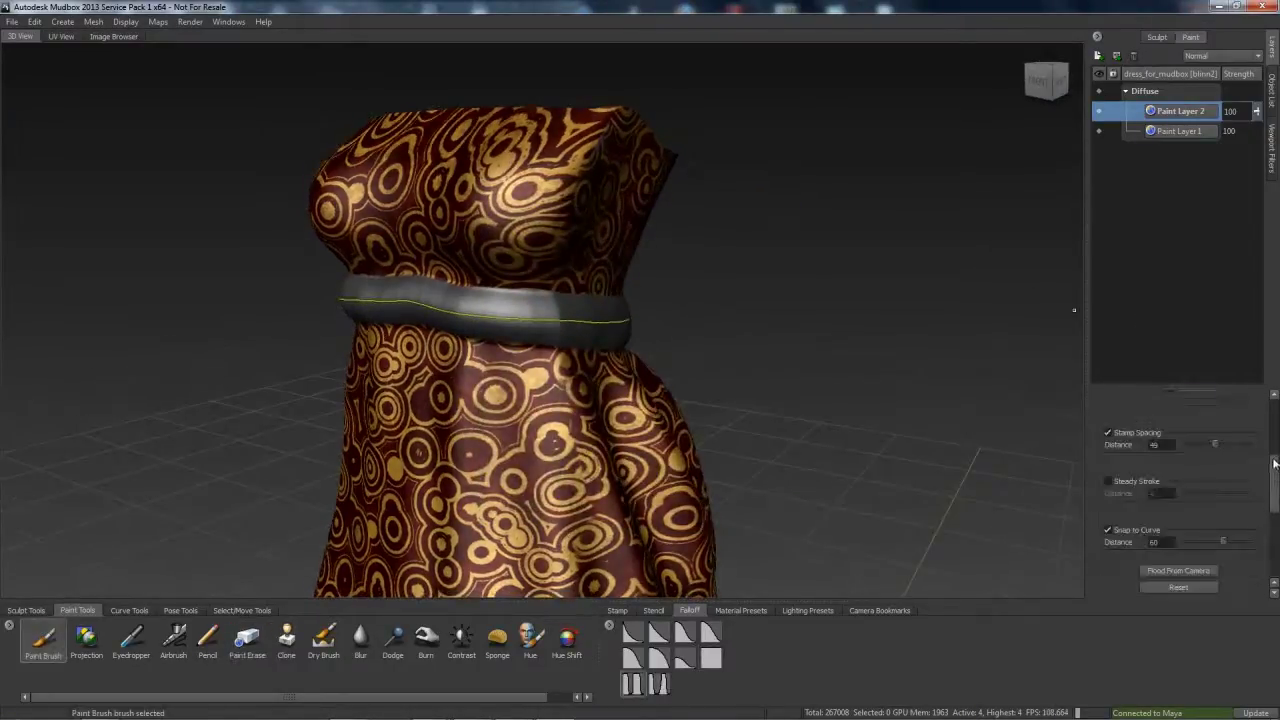
left_click(1220, 412)
left_click(977, 112)
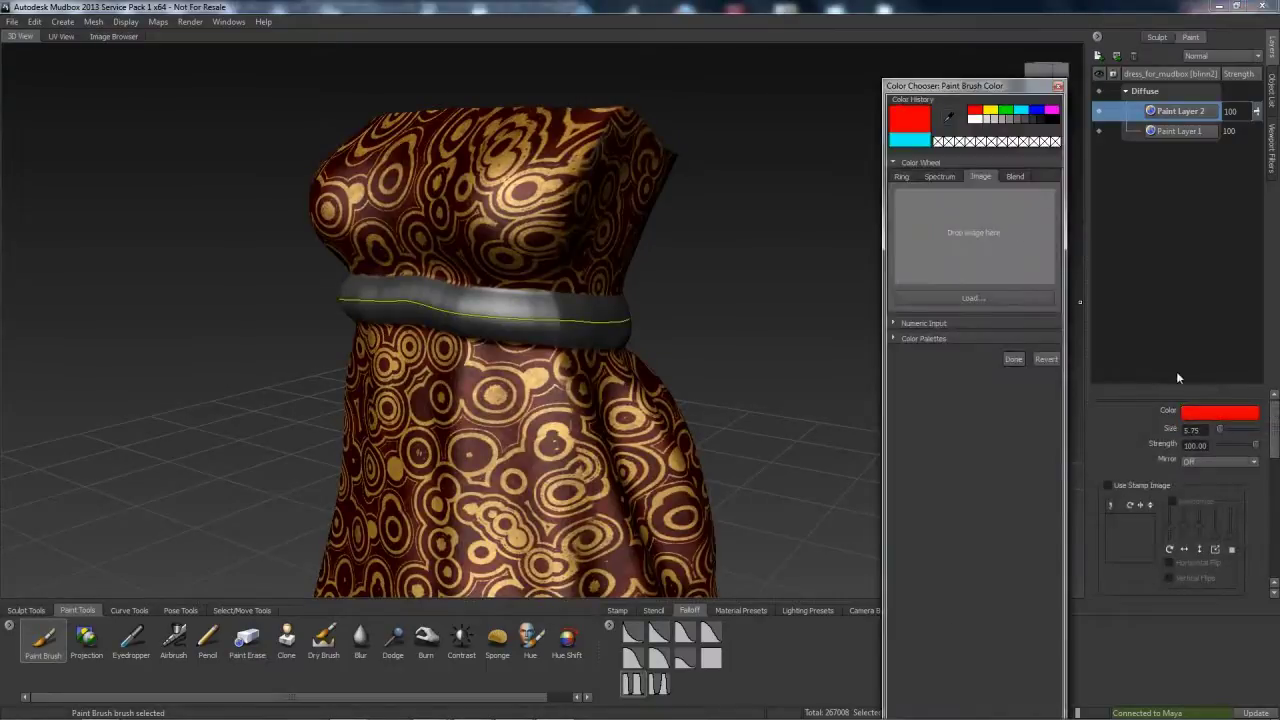
left_click(940, 176)
left_click(902, 176)
left_click_drag(1003, 276, 1010, 254)
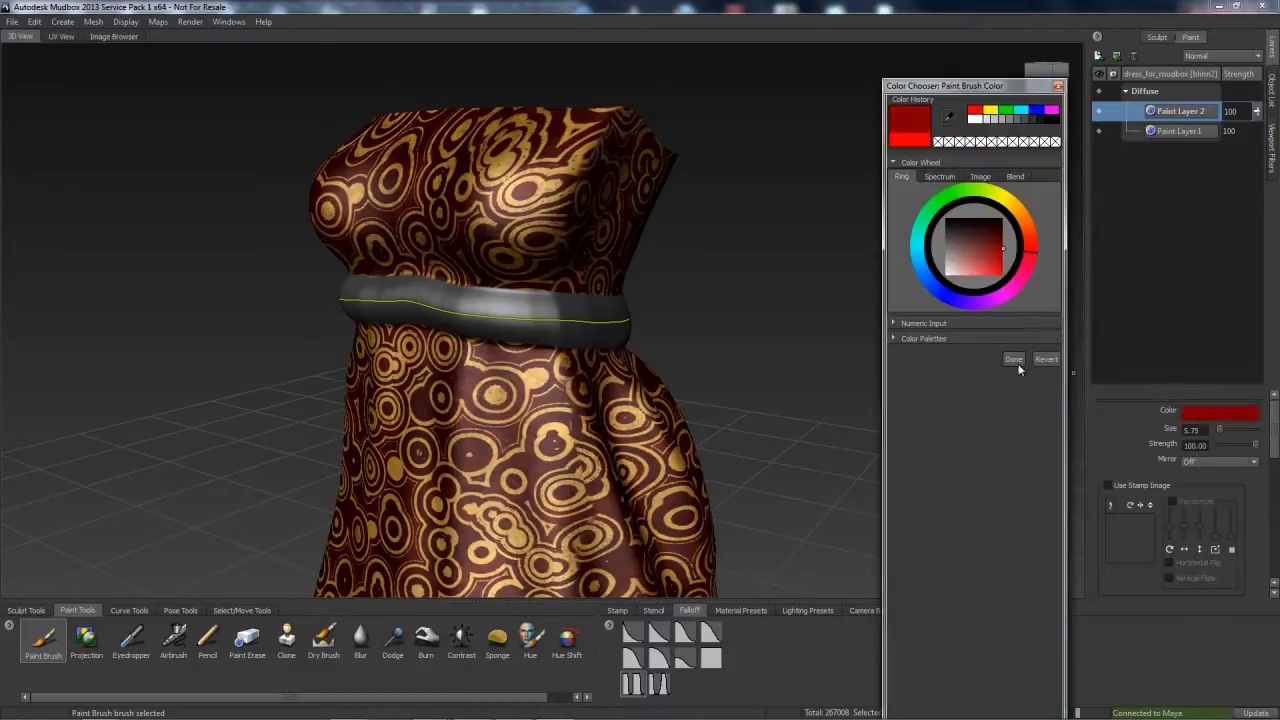
left_click(1013, 359)
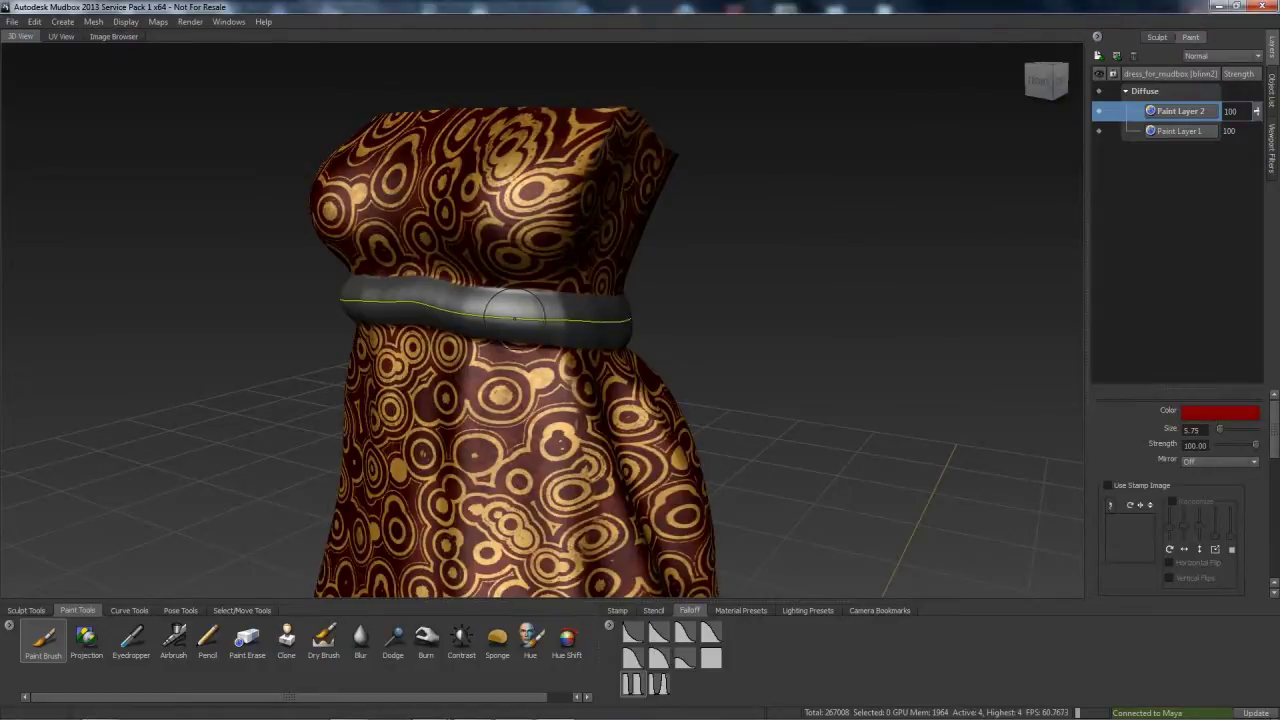
Enlarge the brush to size 7.72 and paint the waistband with a dark red stroke along the curve
left_click_drag(513, 312, 528, 308)
right_click_drag(518, 312, 513, 282)
mouse_move(513, 282)
left_mouse_down("alt")
mouse_move(528, 310)
mouse_move(495, 330)
left_mouse_up("alt")
mouse_move(520, 430)
left_mouse_down()
mouse_move(475, 440)
mouse_move(470, 480)
mouse_move(500, 340)
left_mouse_up()
key("ctrl+z")
left_click_drag(700, 330, 735, 332, "alt")
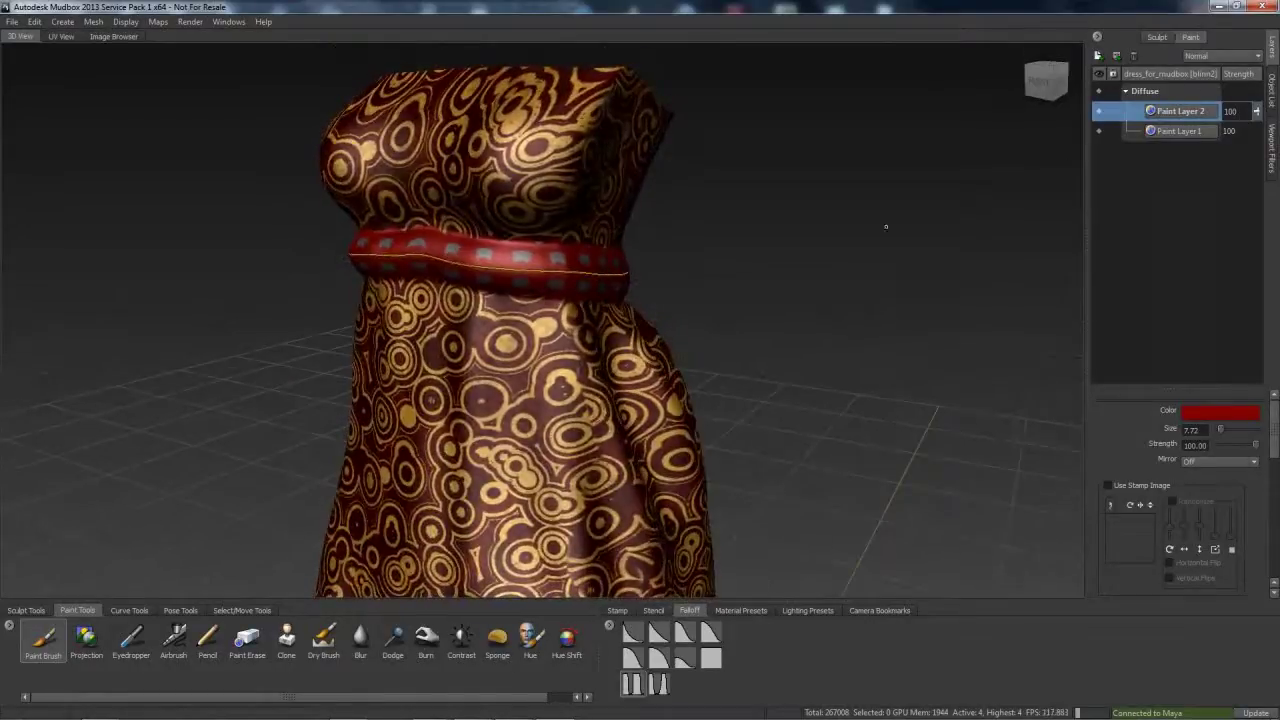
Move Paint Layer 2 below Paint Layer 1 and toggle its visibility off and on to check the waistband
left_click(1046, 80)
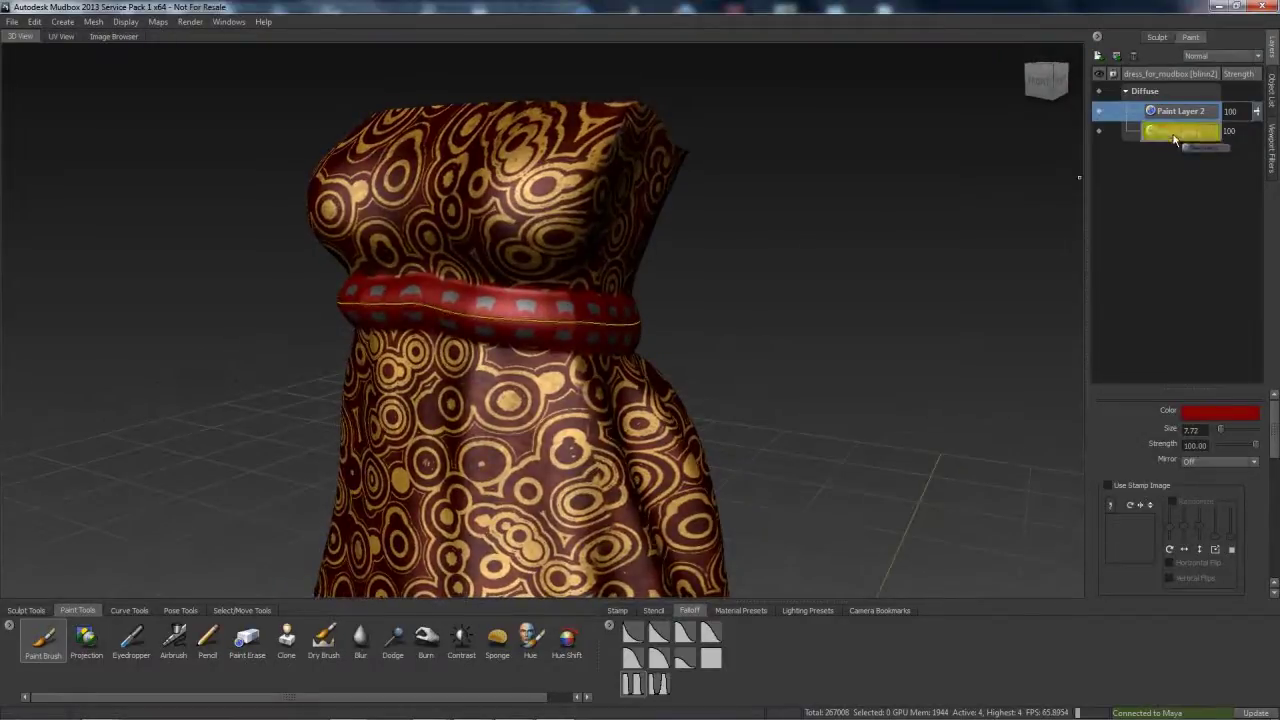
left_click_drag(1180, 111, 1186, 136)
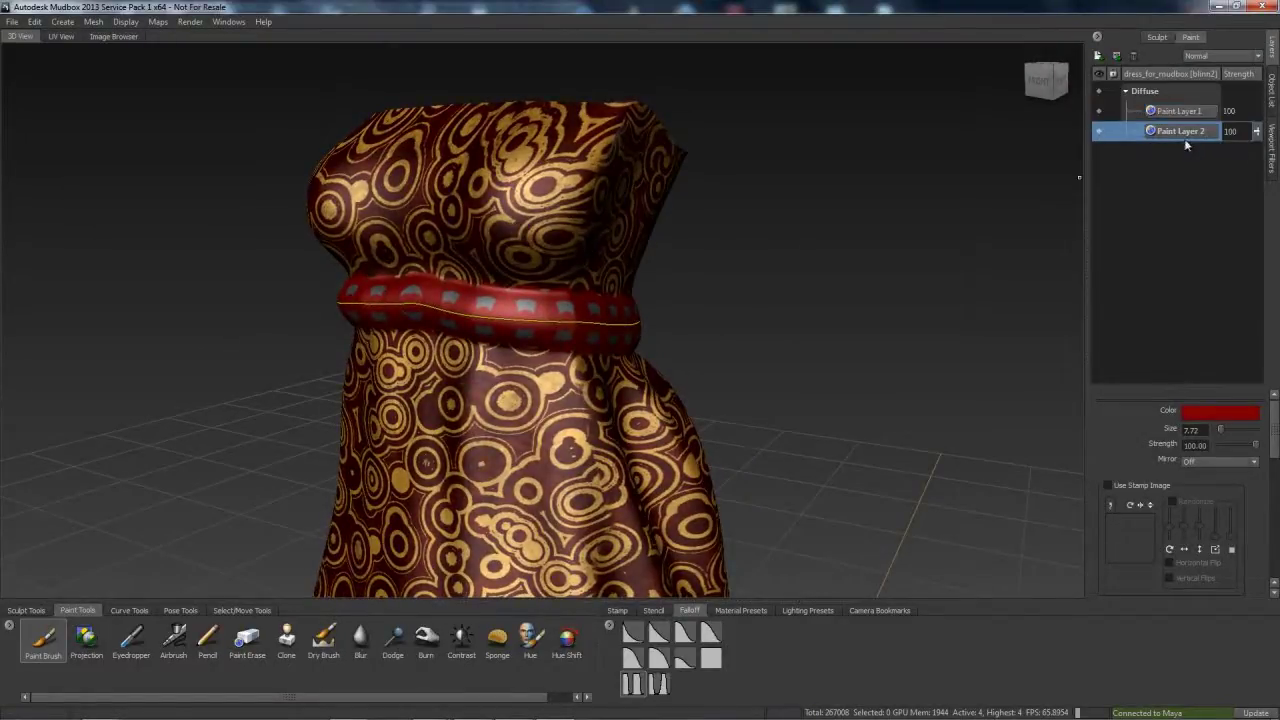
left_click(1099, 131)
left_click(1099, 131)
key("f")
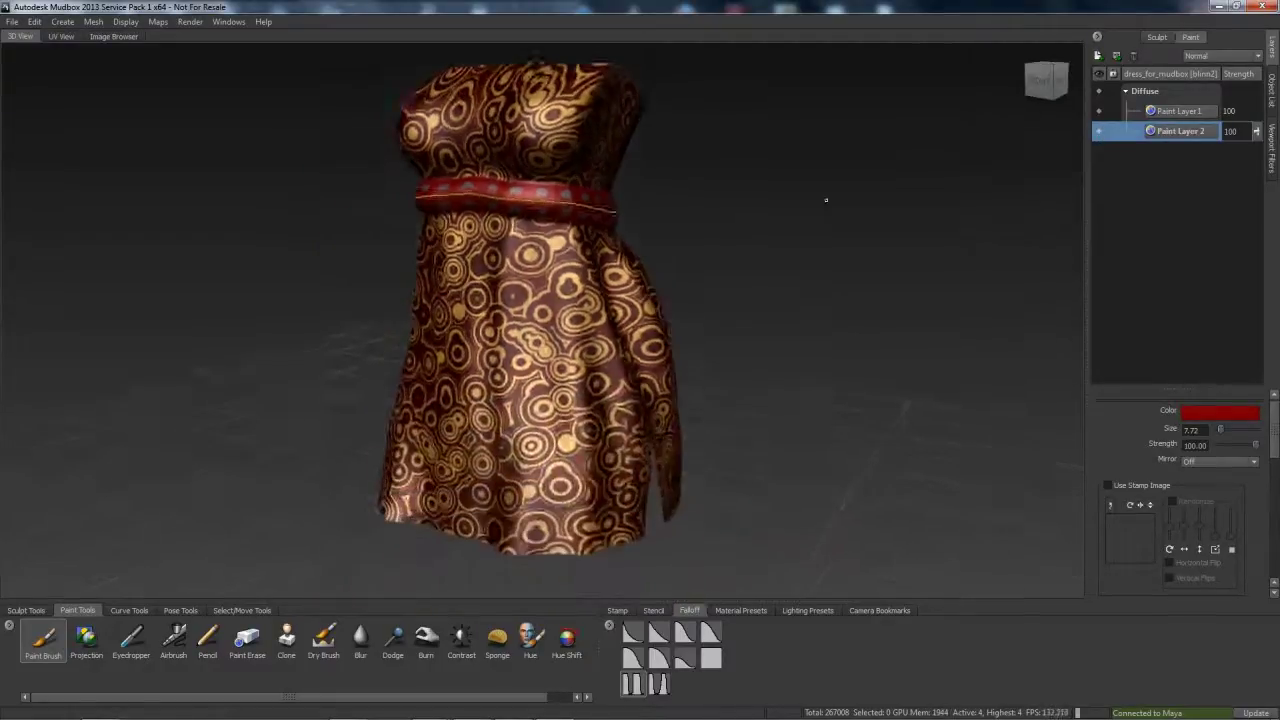
left_click_drag(812, 220, 758, 305, "alt")
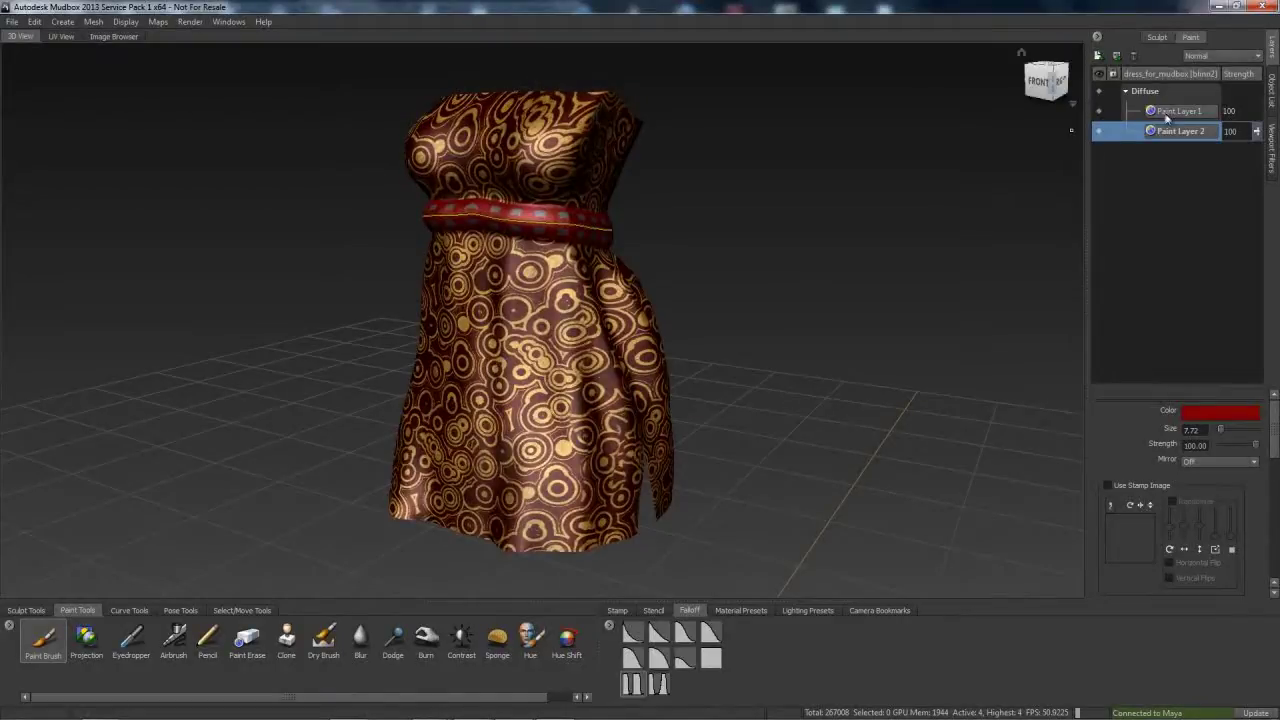
Duplicate Paint Layer 1, the circle pattern layer
left_click(1167, 110)
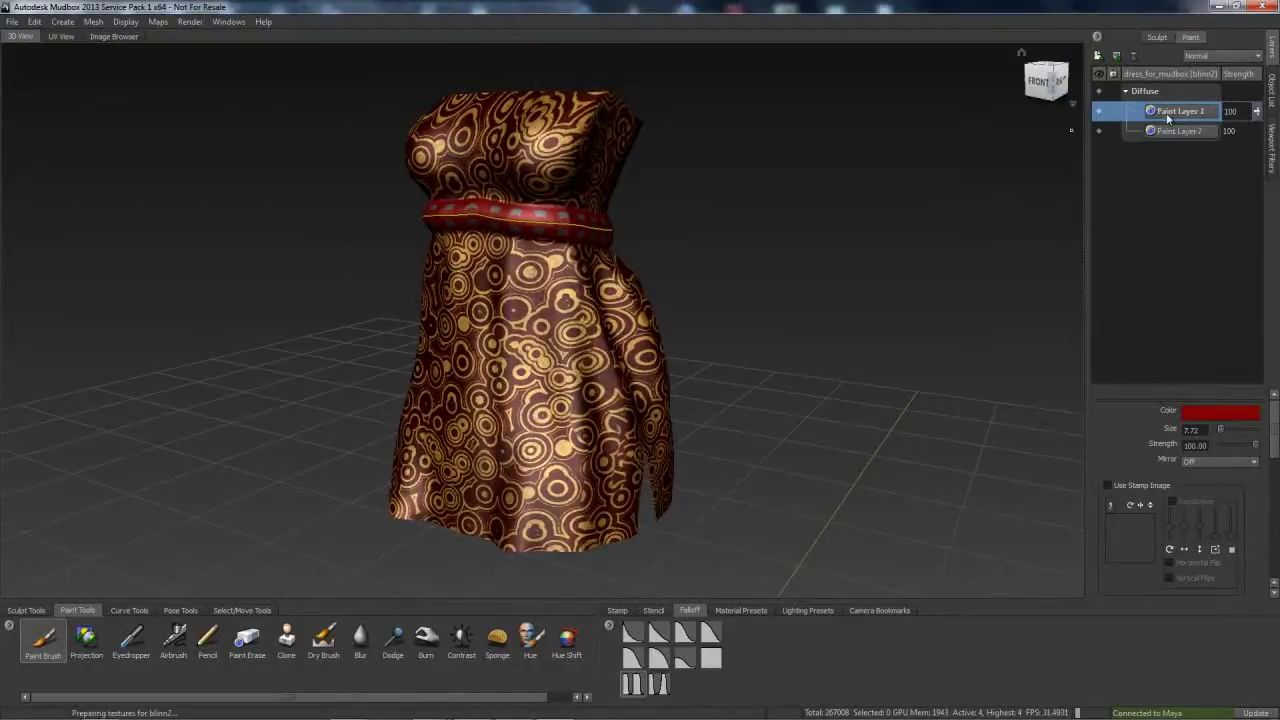
right_click(1182, 113)
left_click(1195, 162)
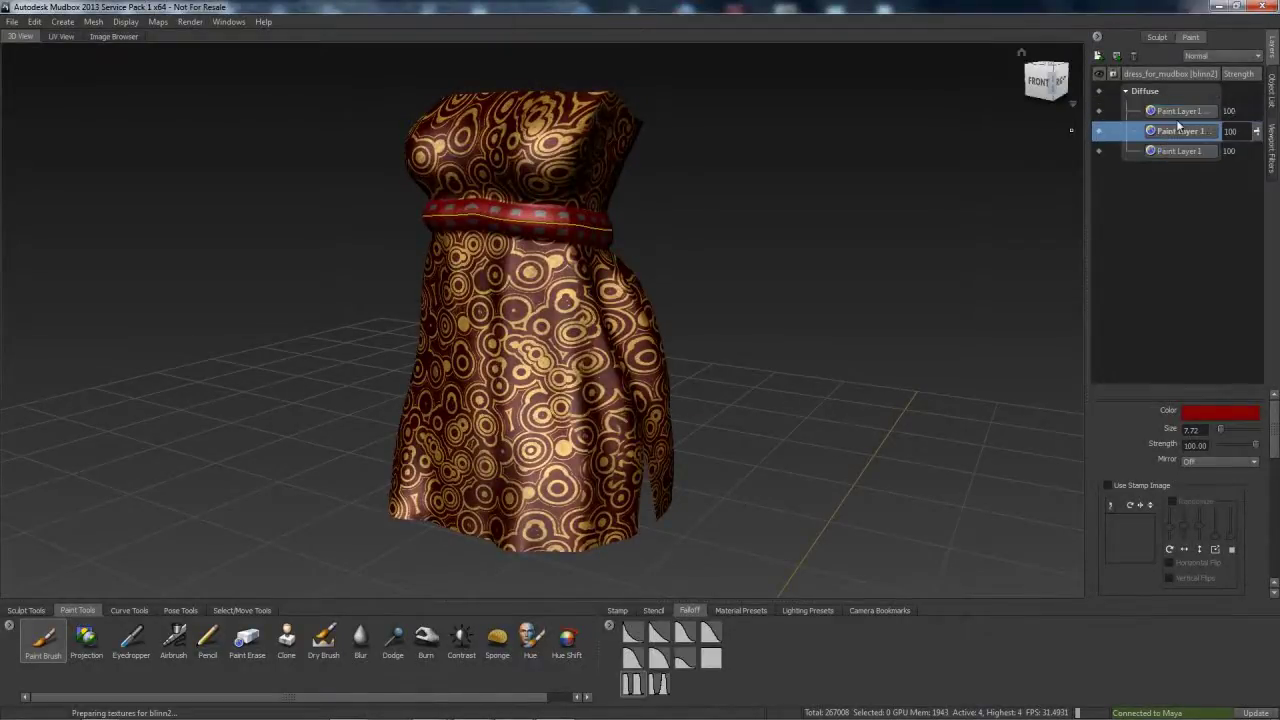
Create a new 2048 paint layer, Paint Layer 3, in the Specular channel
left_click(1098, 56)
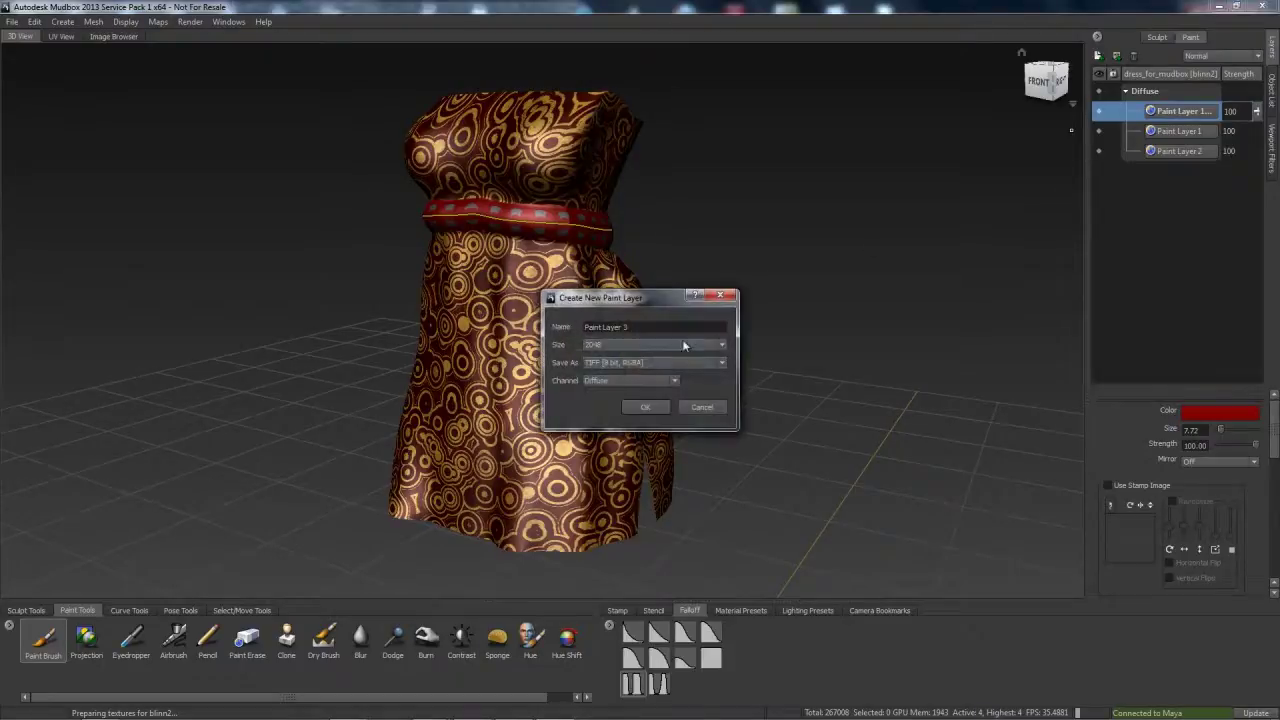
left_click(605, 380)
left_click(600, 414)
left_click(648, 409)
Move the duplicated circle pattern layer into the Specular channel and hide Paint Layer 3
left_click(1178, 111)
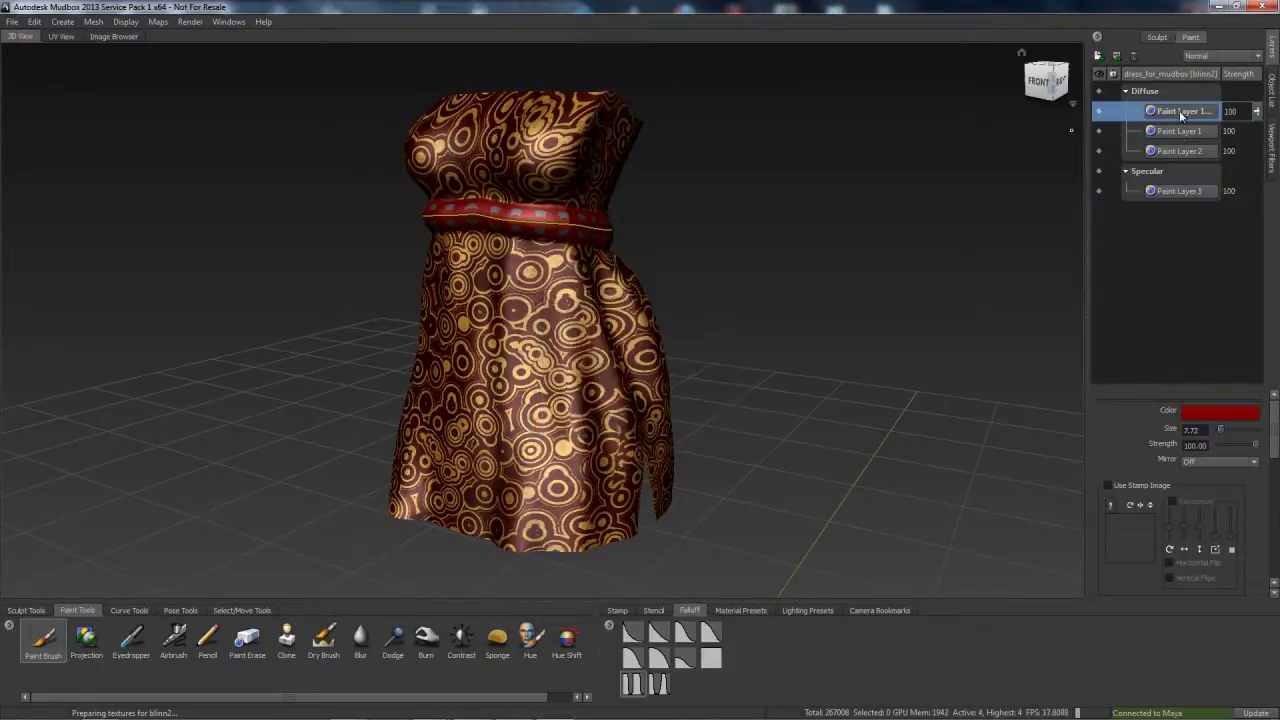
left_click_drag(1180, 181, 1178, 198)
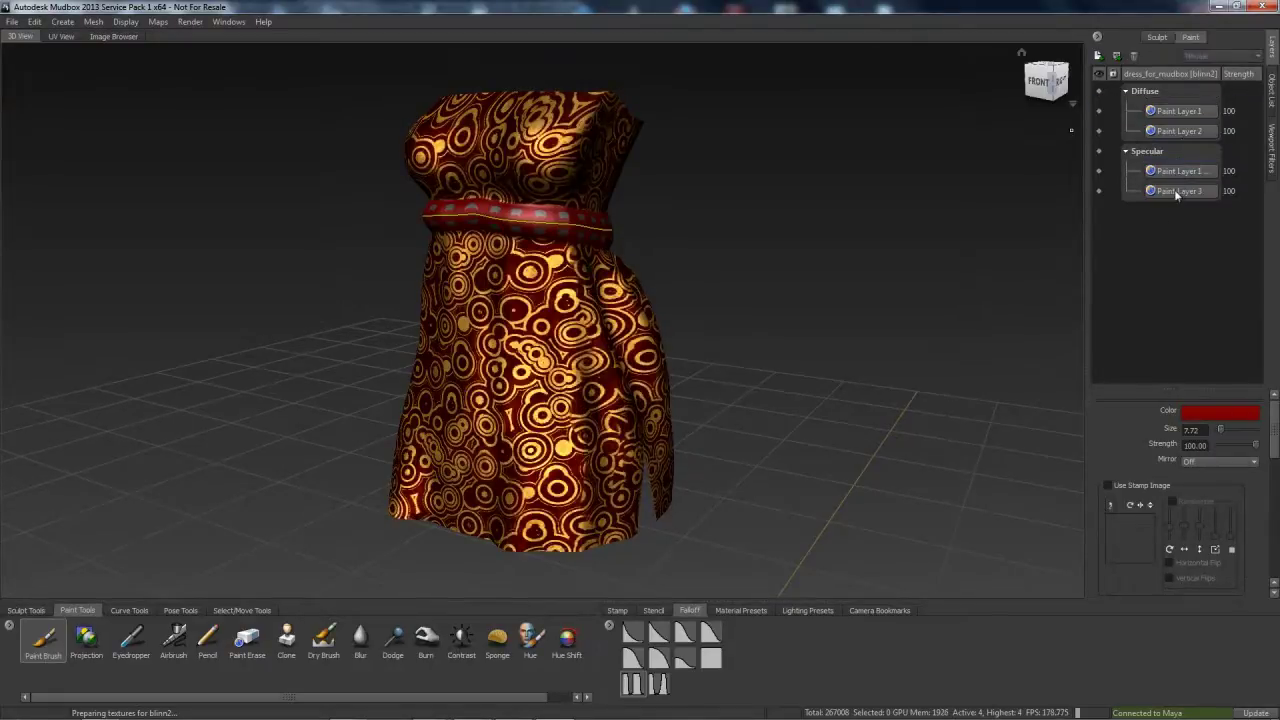
left_click(1099, 171)
left_click(1099, 171)
left_click(1099, 171)
left_click(1099, 171)
Solo the Specular pattern layer as diffuse and adjust its color with the Black and White preset
left_click(1182, 173)
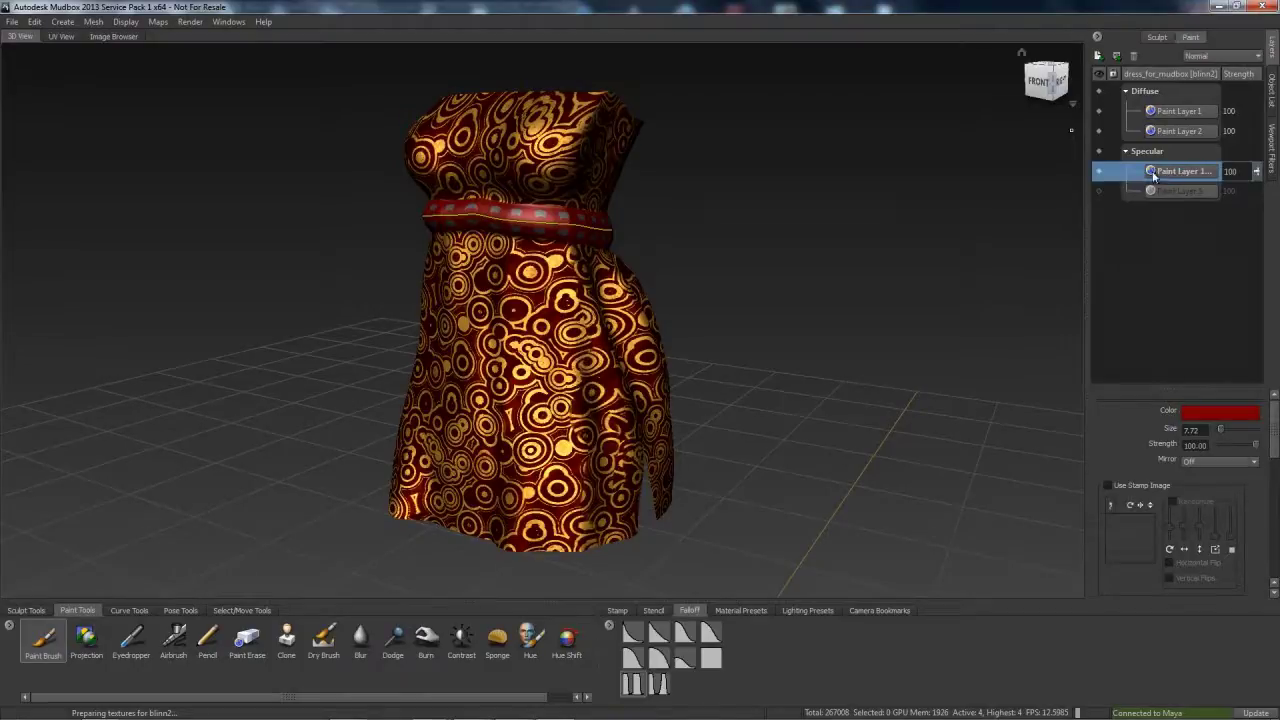
right_click(1173, 177)
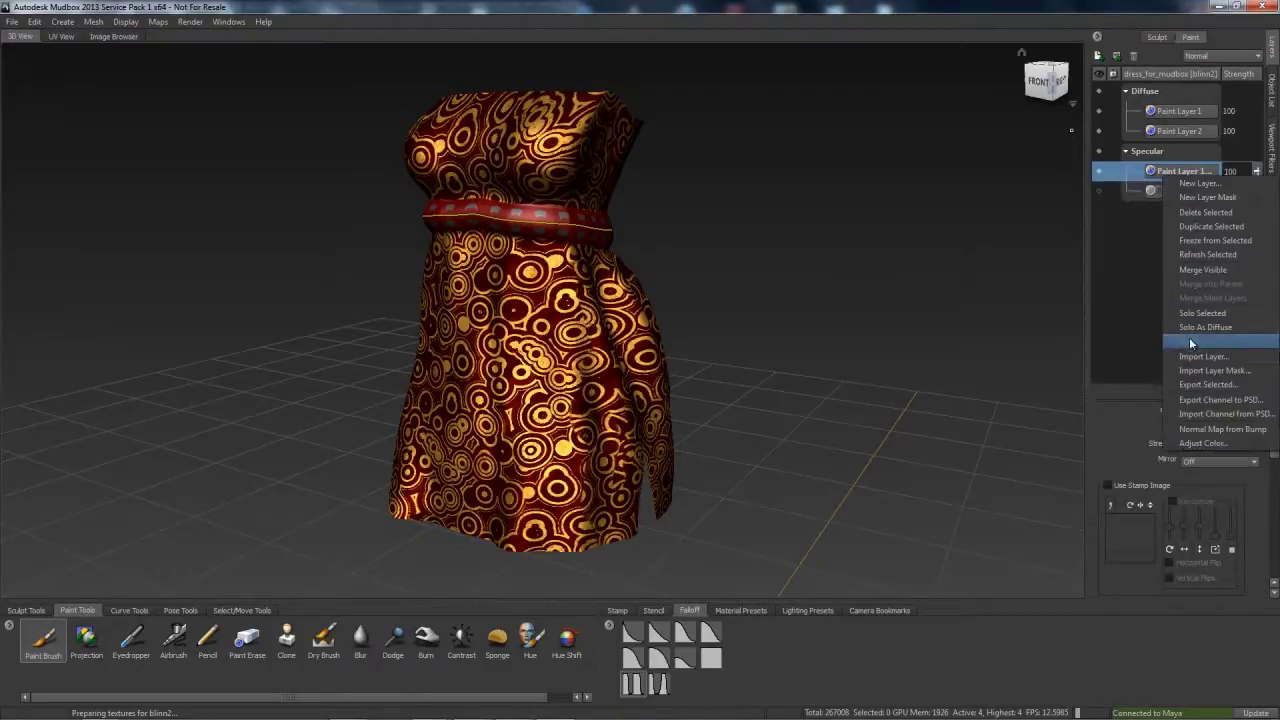
left_click(1196, 330)
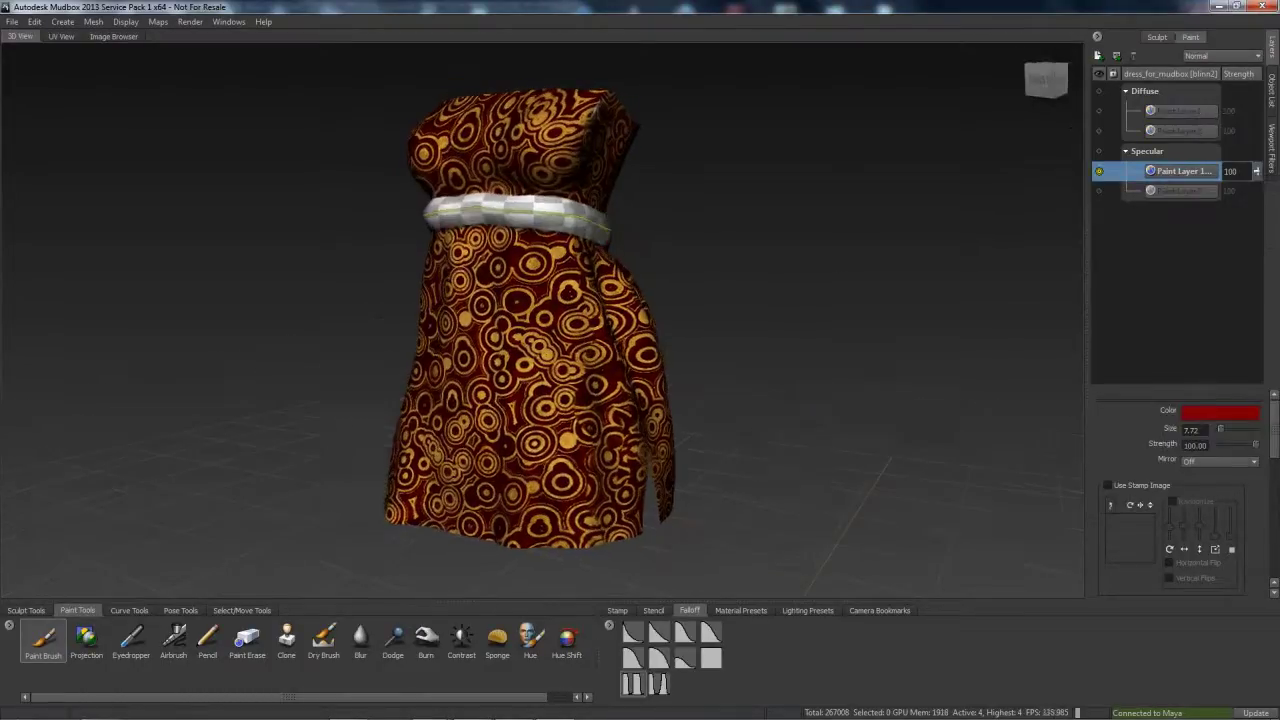
right_click(1187, 177)
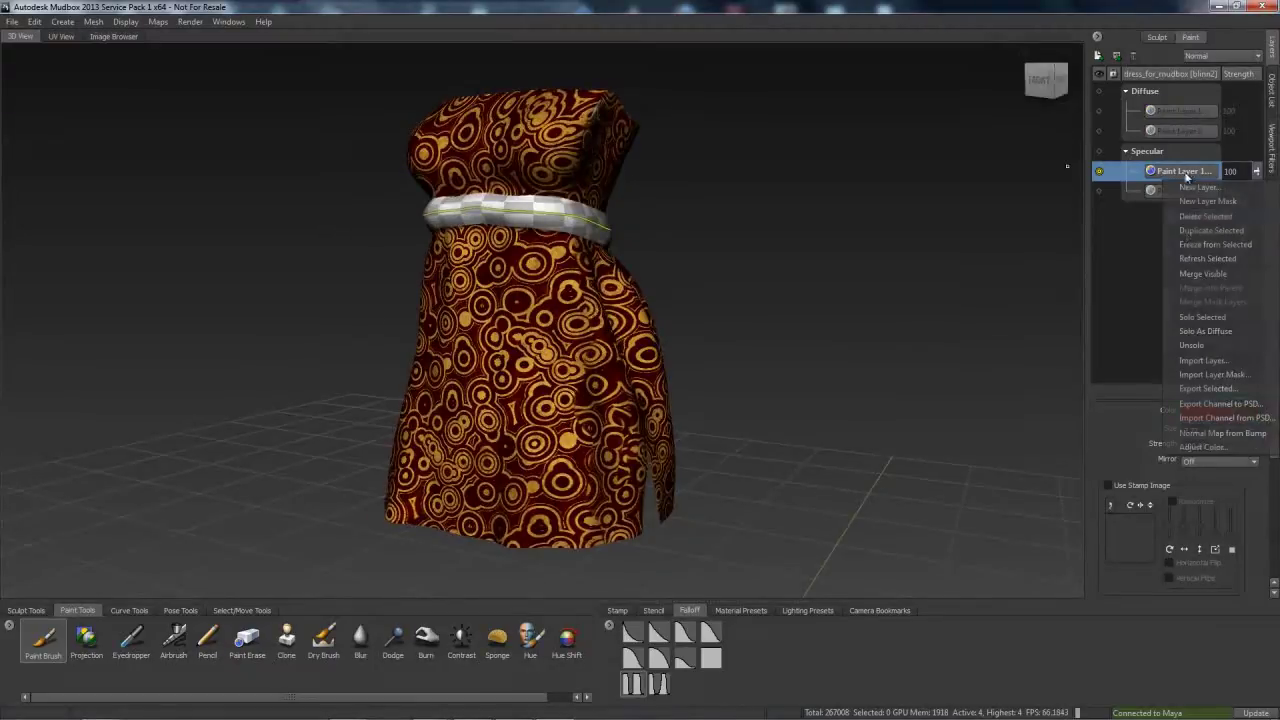
left_click(1202, 447)
left_click_drag(681, 179, 776, 161)
left_click(743, 170)
left_click(728, 228)
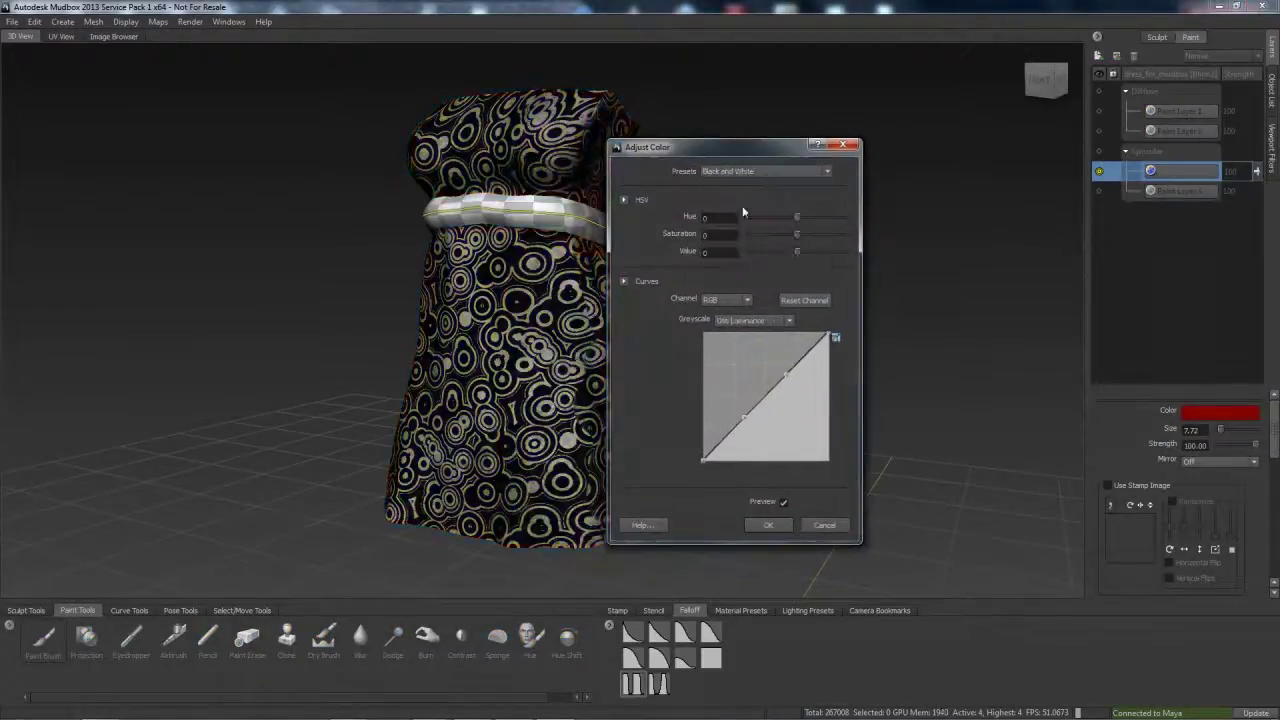
left_click_drag(690, 147, 754, 137)
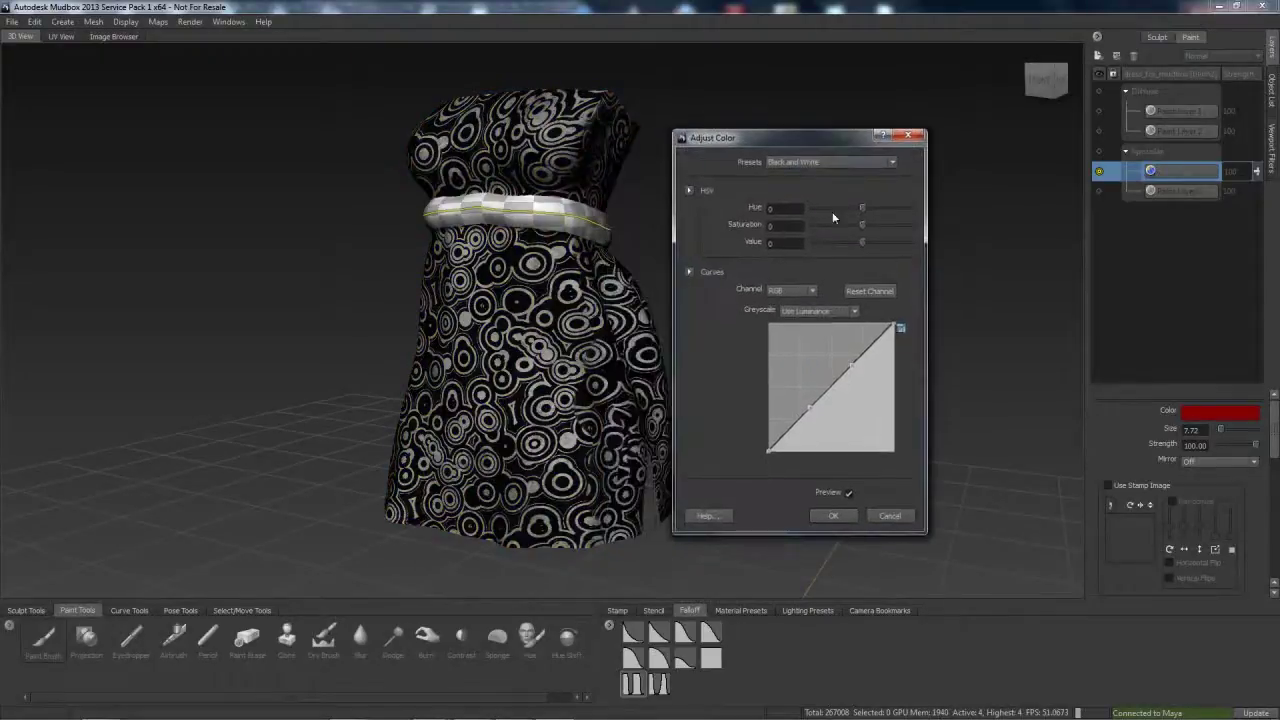
left_click(832, 515)
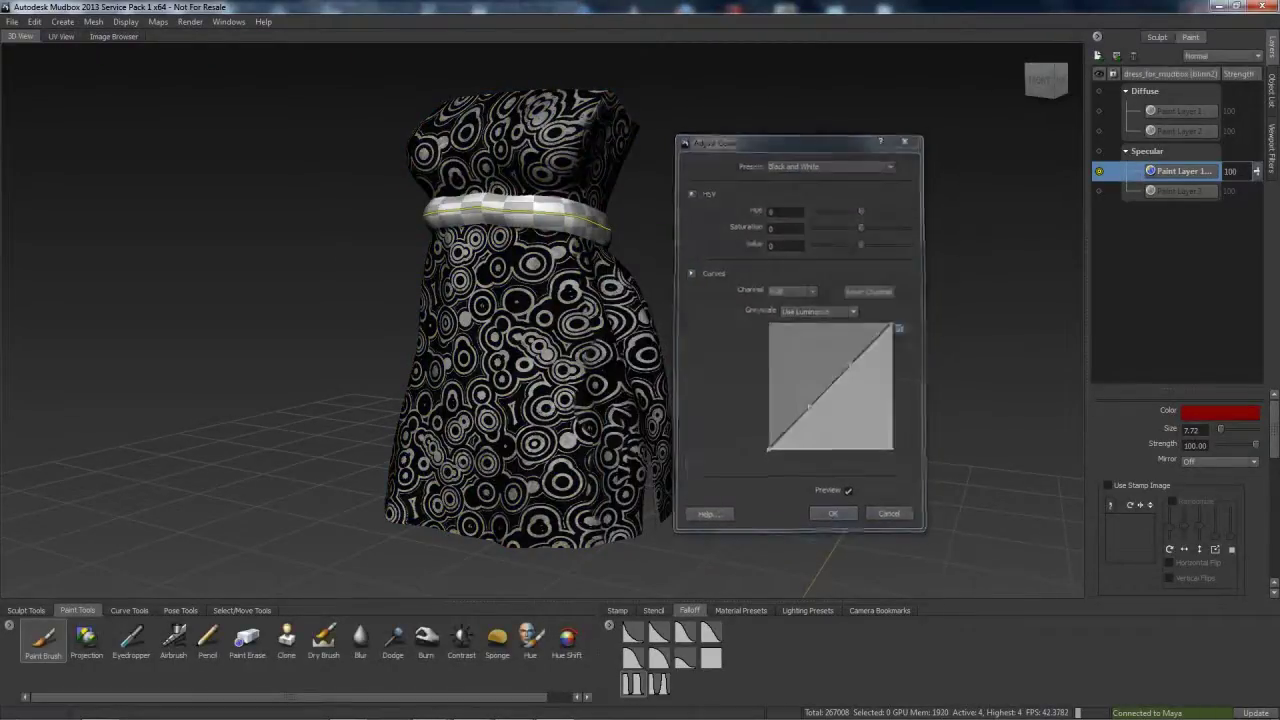
End the solo view and show both Diffuse layers together with the black-and-white Specular pattern layer to inspect the dress's highlights
left_click(1099, 110)
left_click(1099, 130)
left_click(1099, 172)
left_click(1099, 172)
left_click_drag(1033, 238, 1066, 229, "alt")
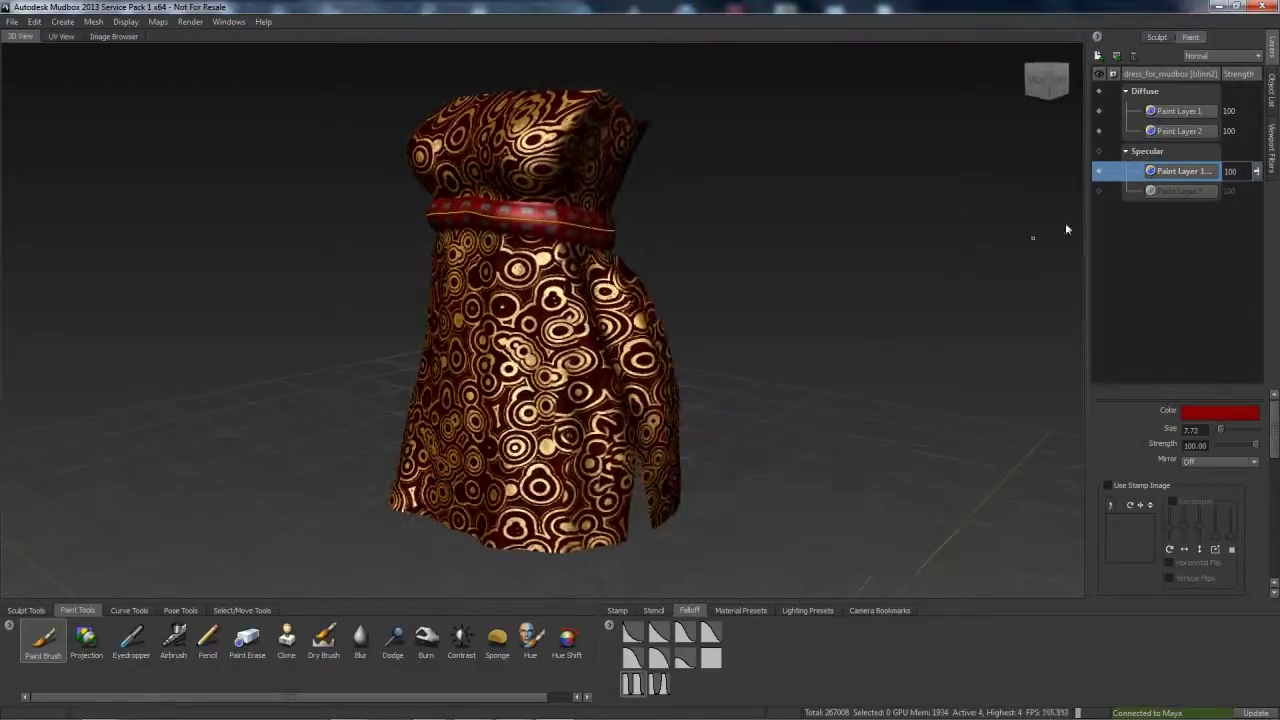
Duplicate the black-and-white Specular layer and create a new paint layer, Paint Layer 4, in the Bump Map channel
right_click(1197, 176)
left_click(1203, 226)
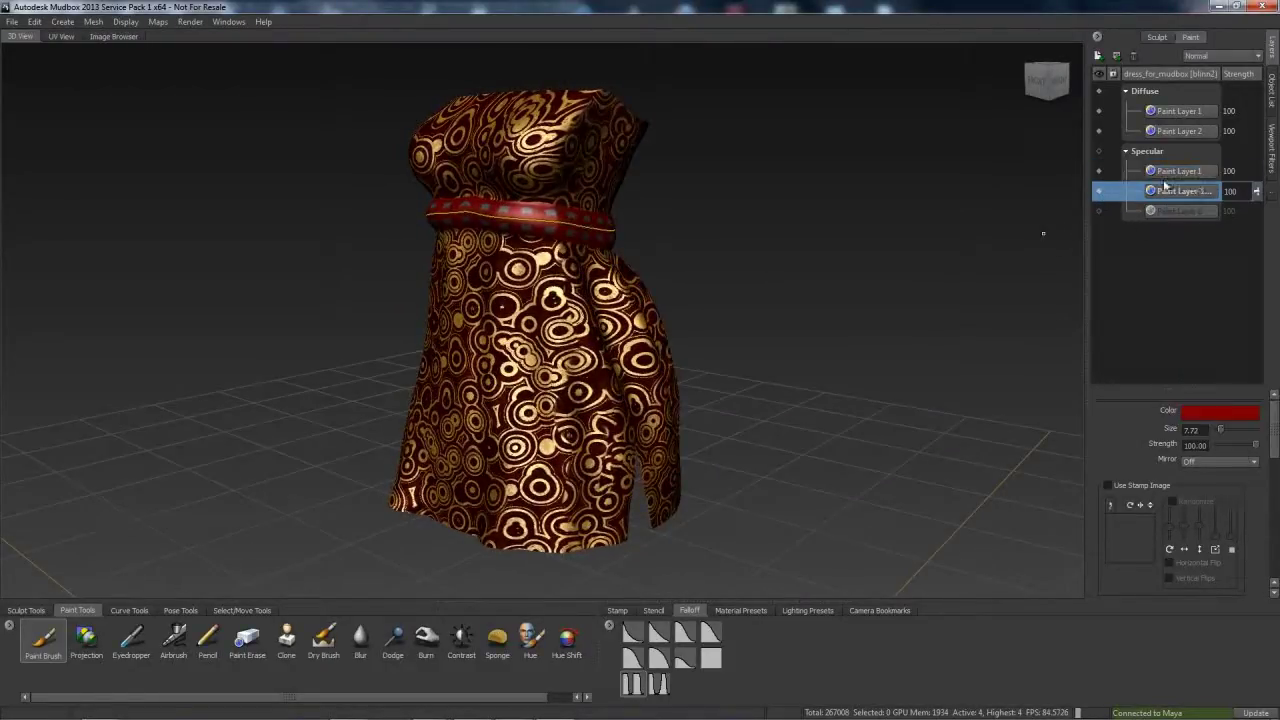
left_click(1097, 57)
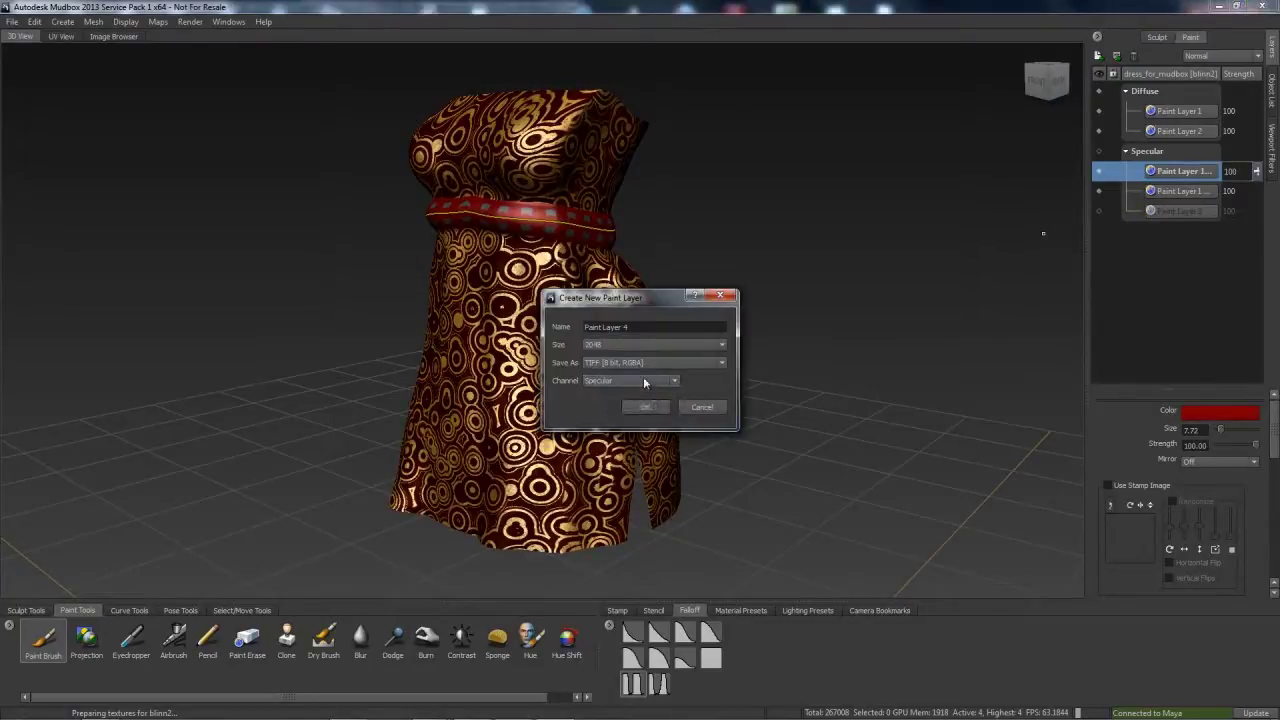
left_click(630, 380)
left_click(648, 440)
left_click(645, 407)
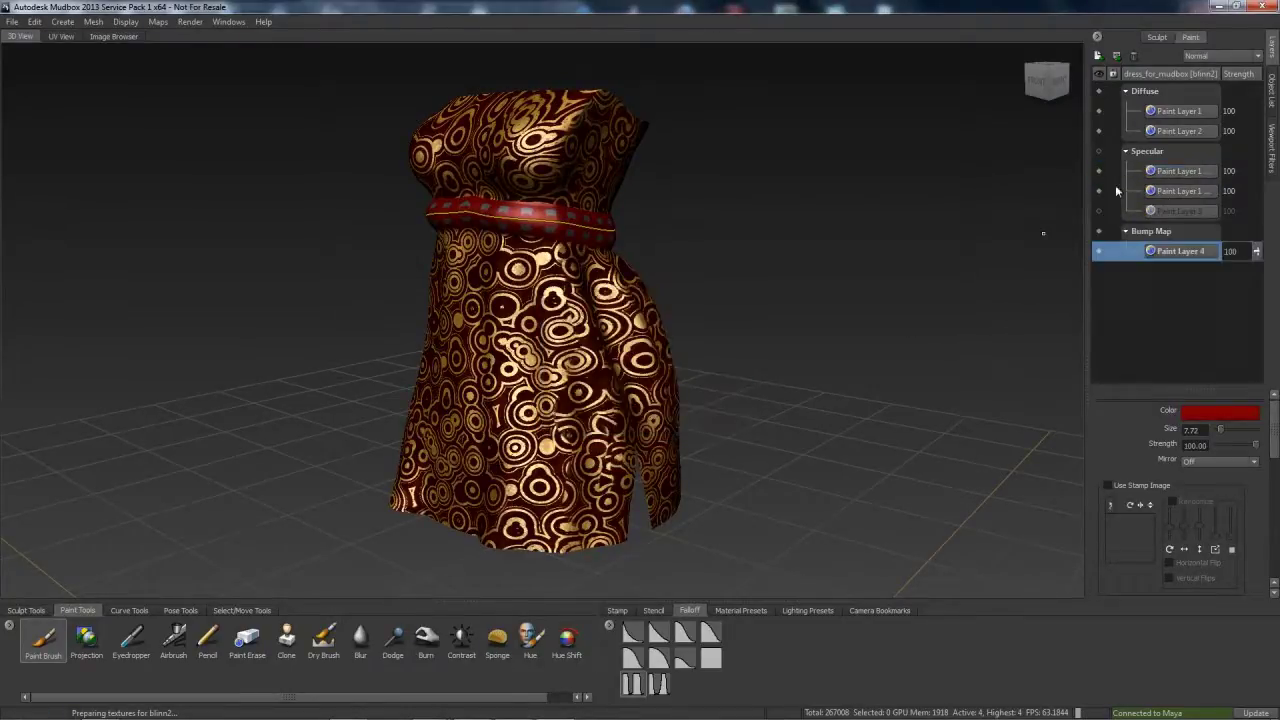
Move the duplicated black-and-white pattern layer into the Bump Map channel above Paint Layer 4 and inspect the dress
left_click(1171, 170)
left_click_drag(1183, 176, 1187, 251)
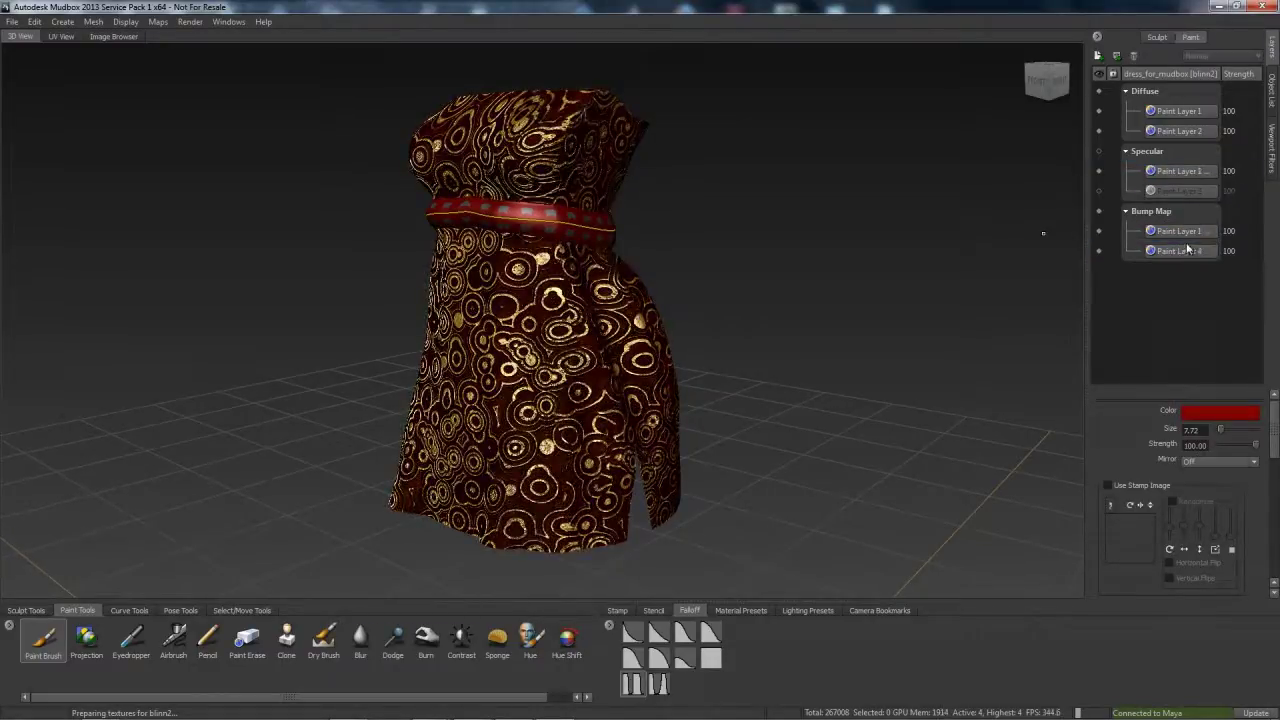
left_click_drag(1000, 300, 970, 290, "alt")
left_click_drag(600, 380, 560, 275, "alt")
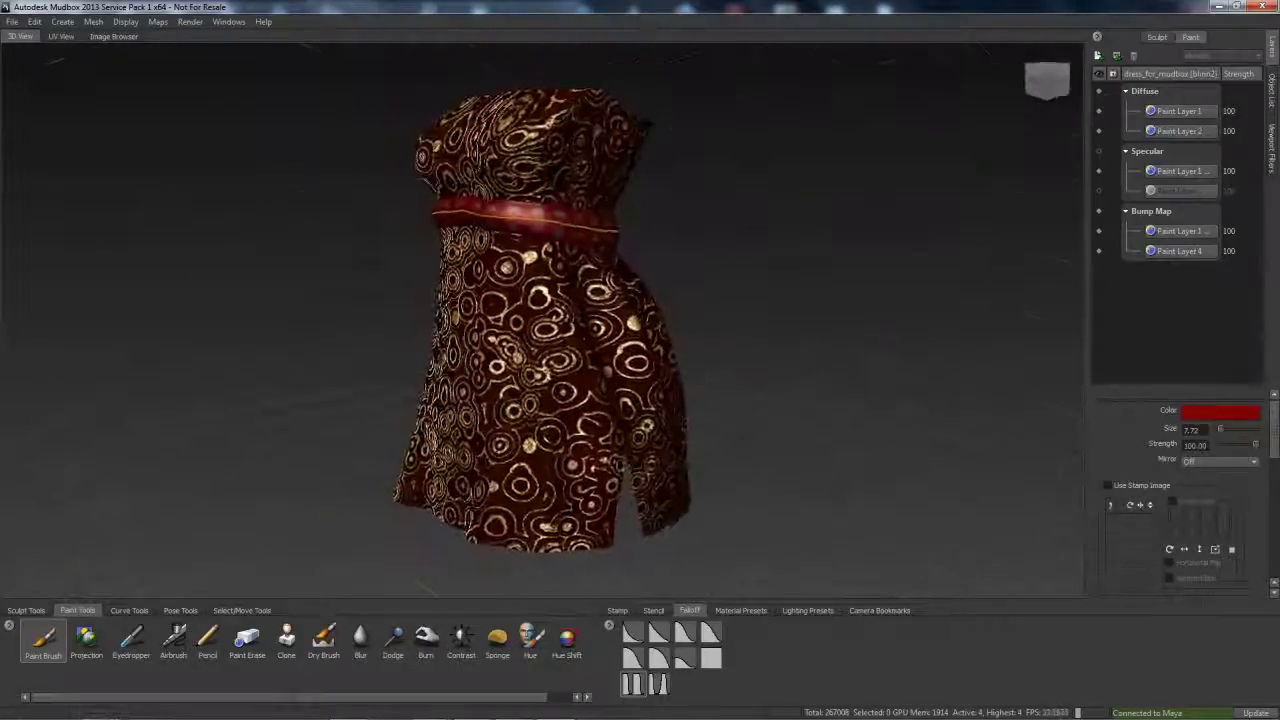
Hide and show the pattern layer in the Bump Map channel to compare its effect on the dress's surface
right_click_drag(560, 275, 700, 290, "alt")
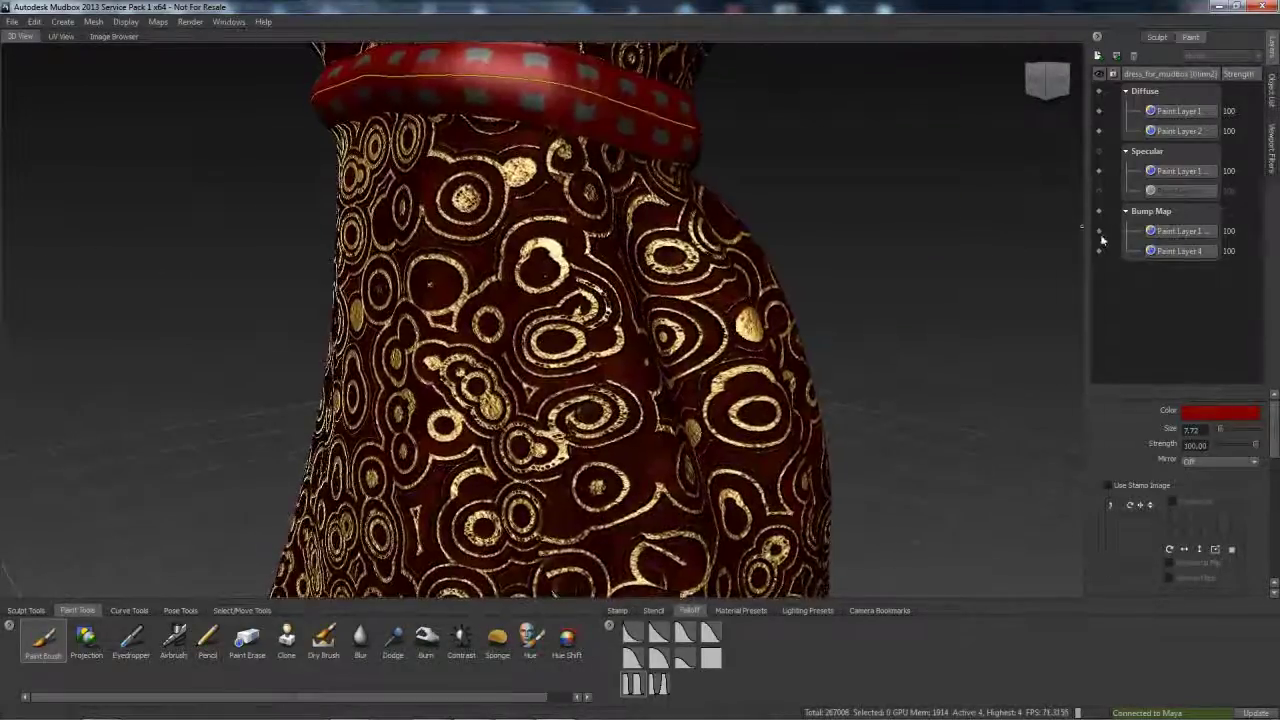
left_click(1099, 231)
left_click(1149, 231)
left_click(1099, 231)
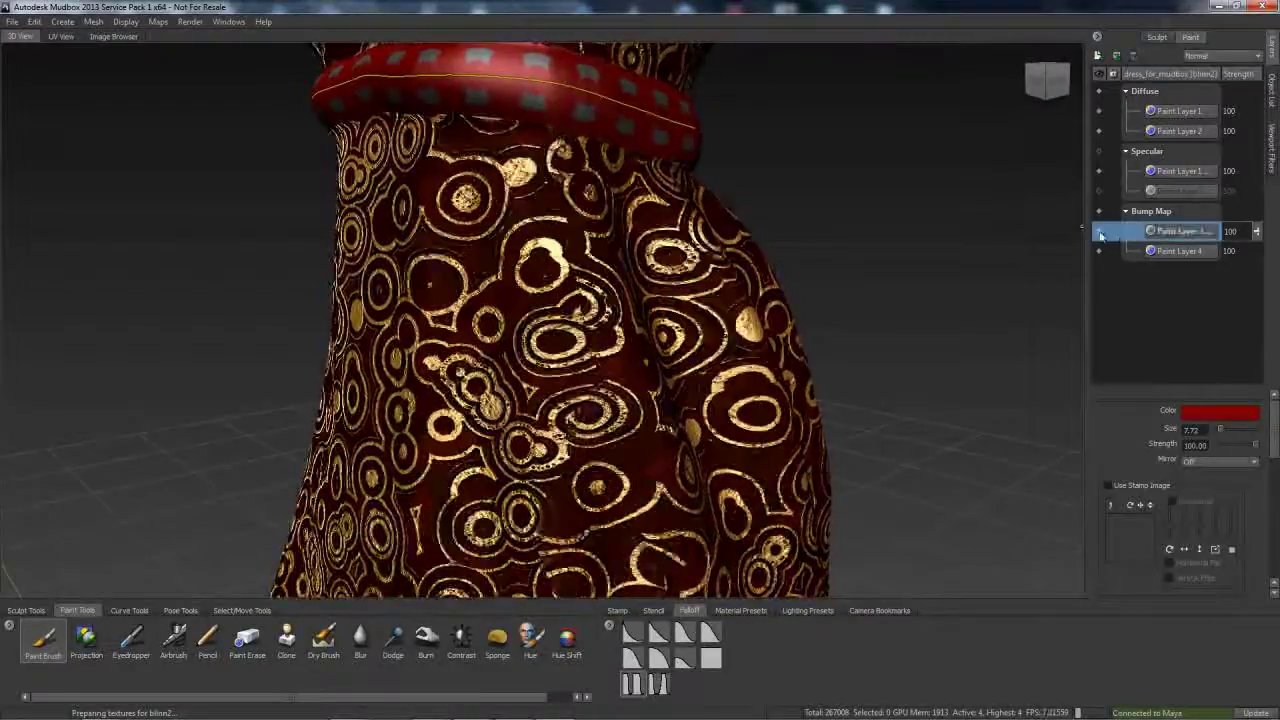
Generate a normal map from the circle-pattern bump layer
right_click(1180, 237)
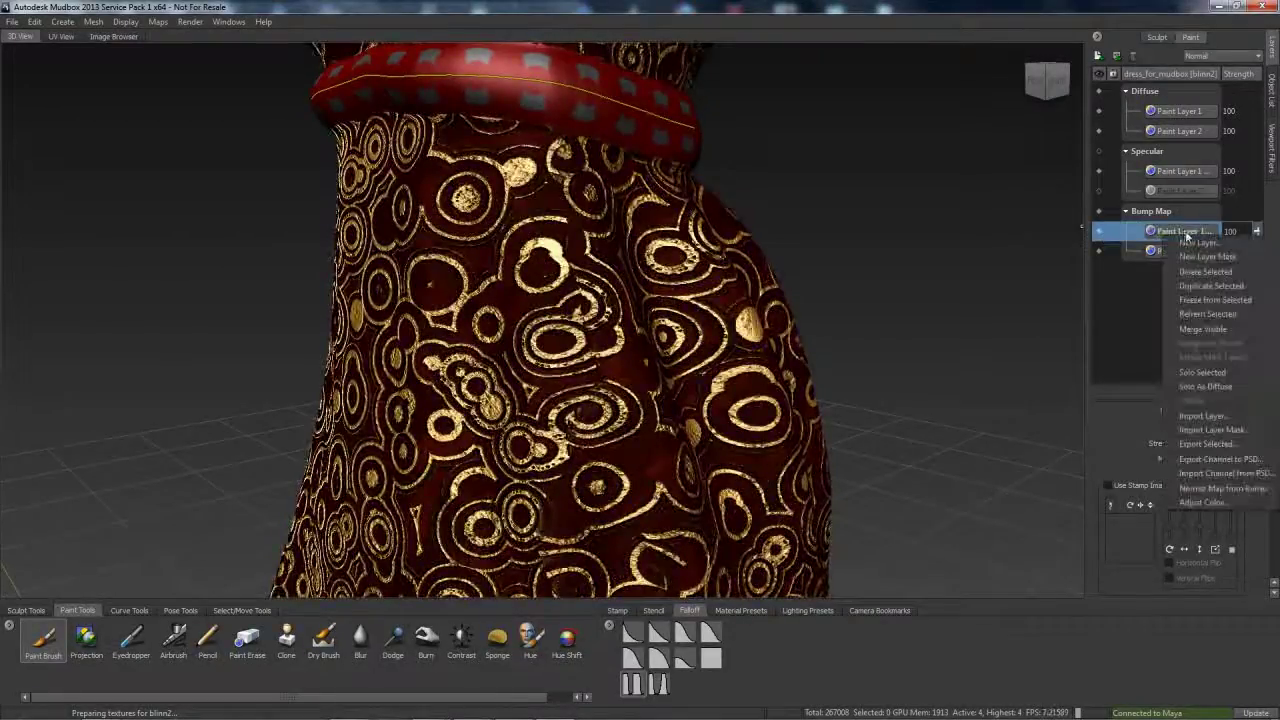
left_click(1215, 488)
left_click(655, 396)
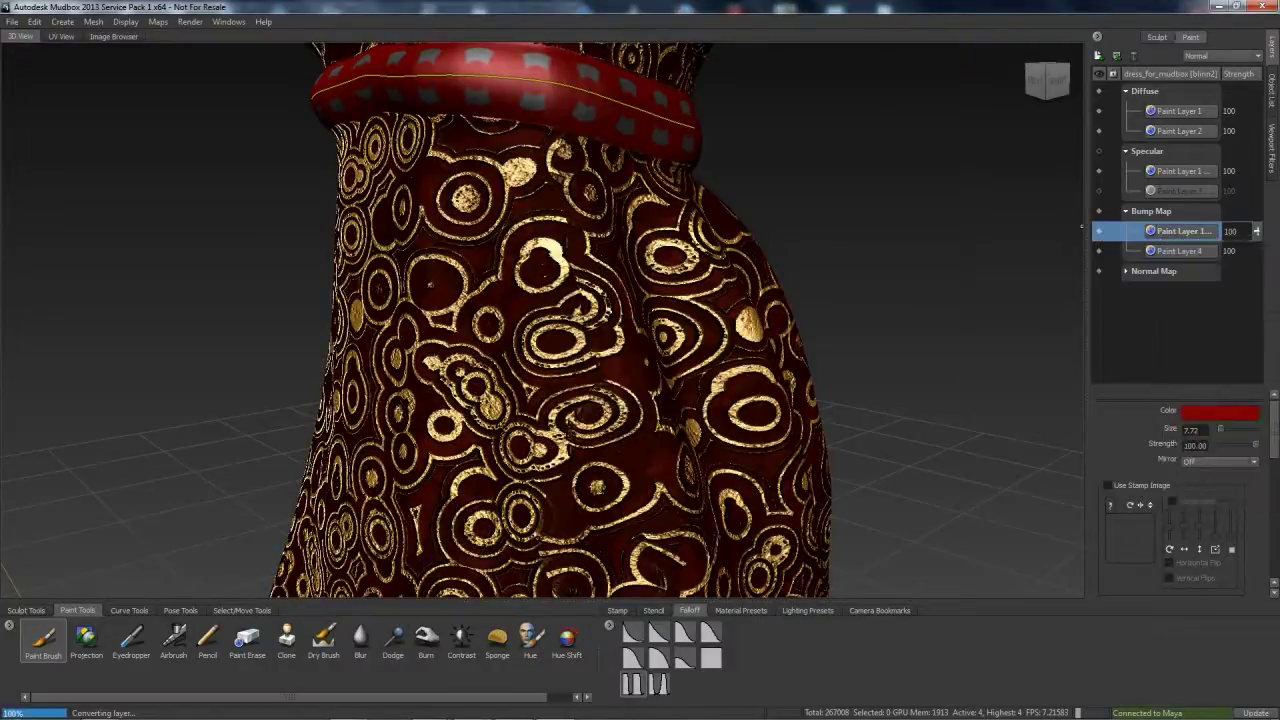
Hide both Bump Map layers and toggle the Normal Map layer to isolate its effect on the dress
left_click(1099, 231)
left_click(1099, 251)
left_click_drag(873, 277, 965, 285, "alt")
left_click(1099, 291)
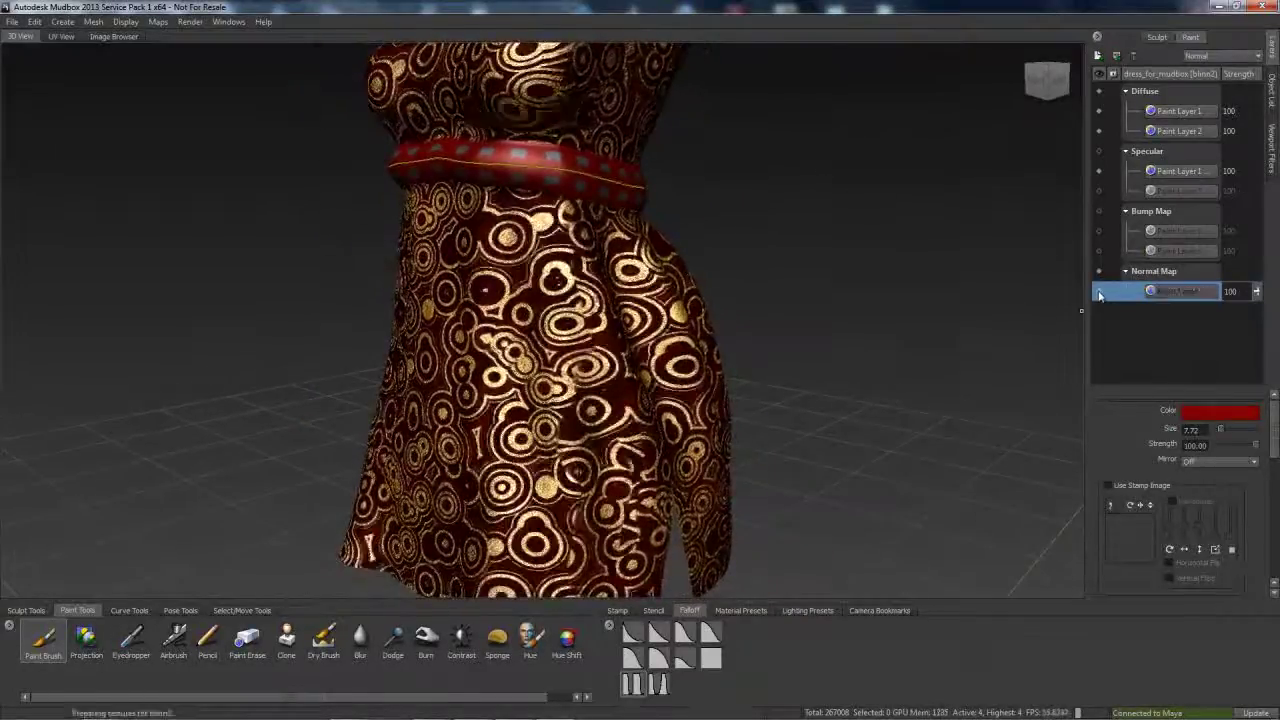
Set the Normal Map layer's strength to 47, keep it visible and inspect the whole dress
mouse_move(1258, 293)
left_mouse_down()
mouse_move(1261, 354)
mouse_move(1256, 291)
left_mouse_up()
left_click(1099, 291)
left_click_drag(700, 300, 808, 327, "alt")
mouse_move(820, 250)
middle_mouse_down()
mouse_move(751, 220)
mouse_move(670, 260)
mouse_move(650, 340)
mouse_move(874, 402)
mouse_move(788, 213)
middle_mouse_up()
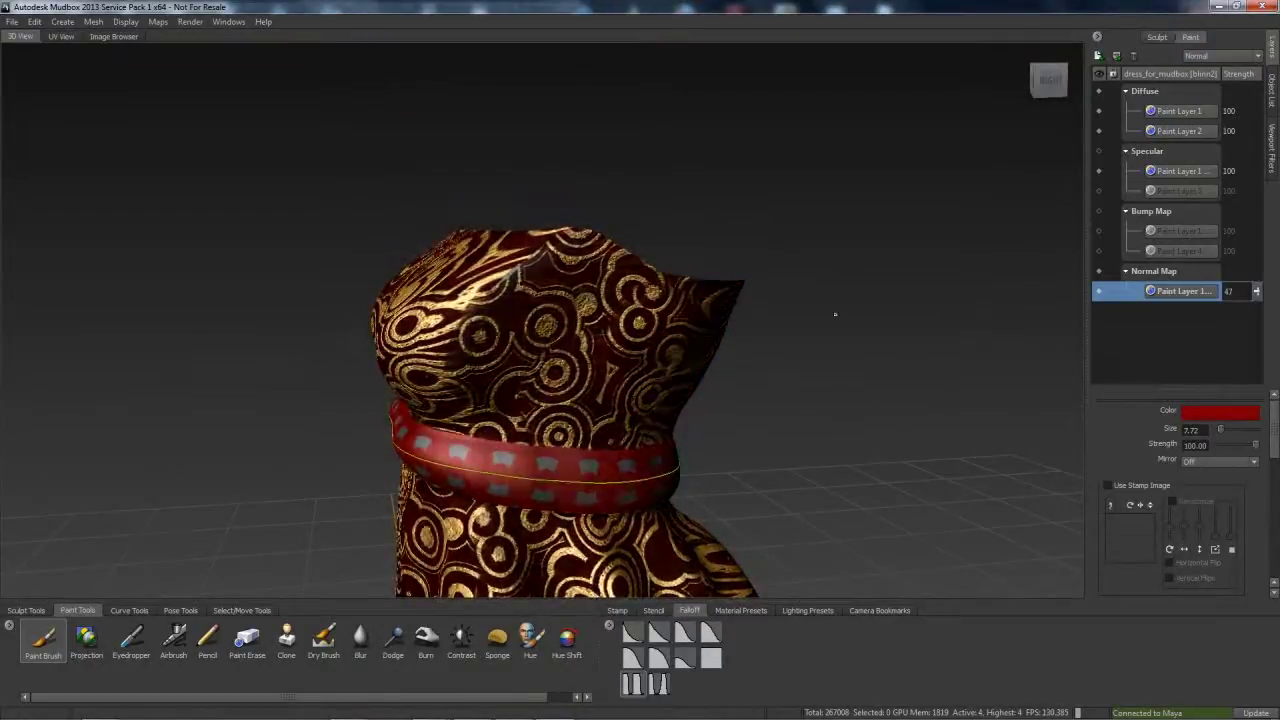
right_click_drag(837, 380, 690, 372, "alt")
middle_click_drag(690, 372, 668, 248, "alt")
left_click_drag(668, 248, 790, 470, "alt")
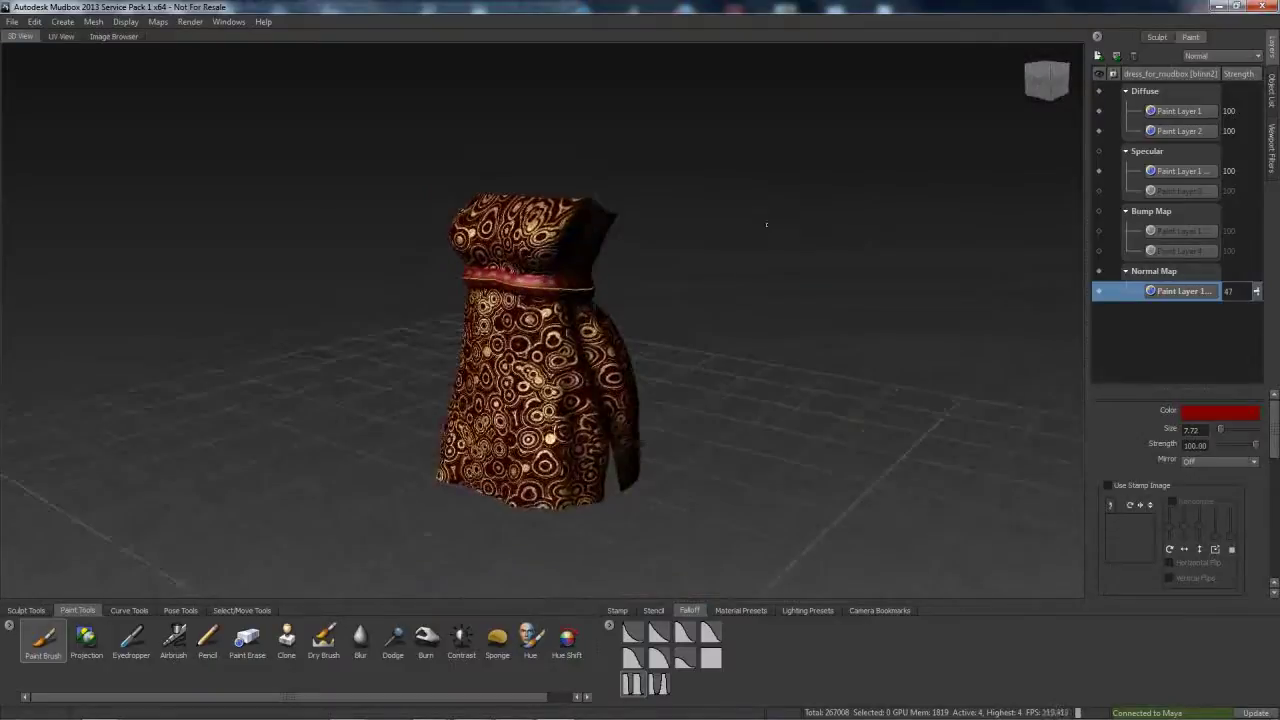
Set up a new texture map extraction operation with Normal Map as the map to generate
left_click(158, 21)
mouse_move(170, 37)
left_click(290, 36)
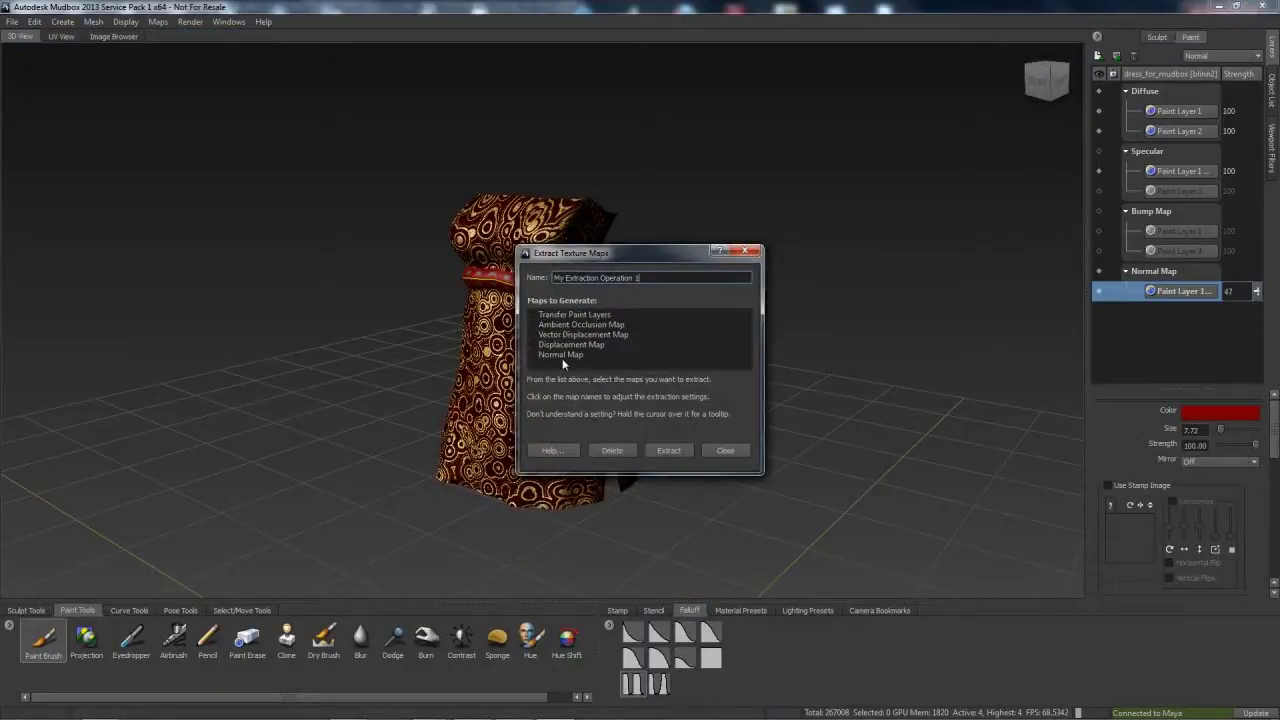
left_click(560, 355)
left_click_drag(669, 45, 725, 14)
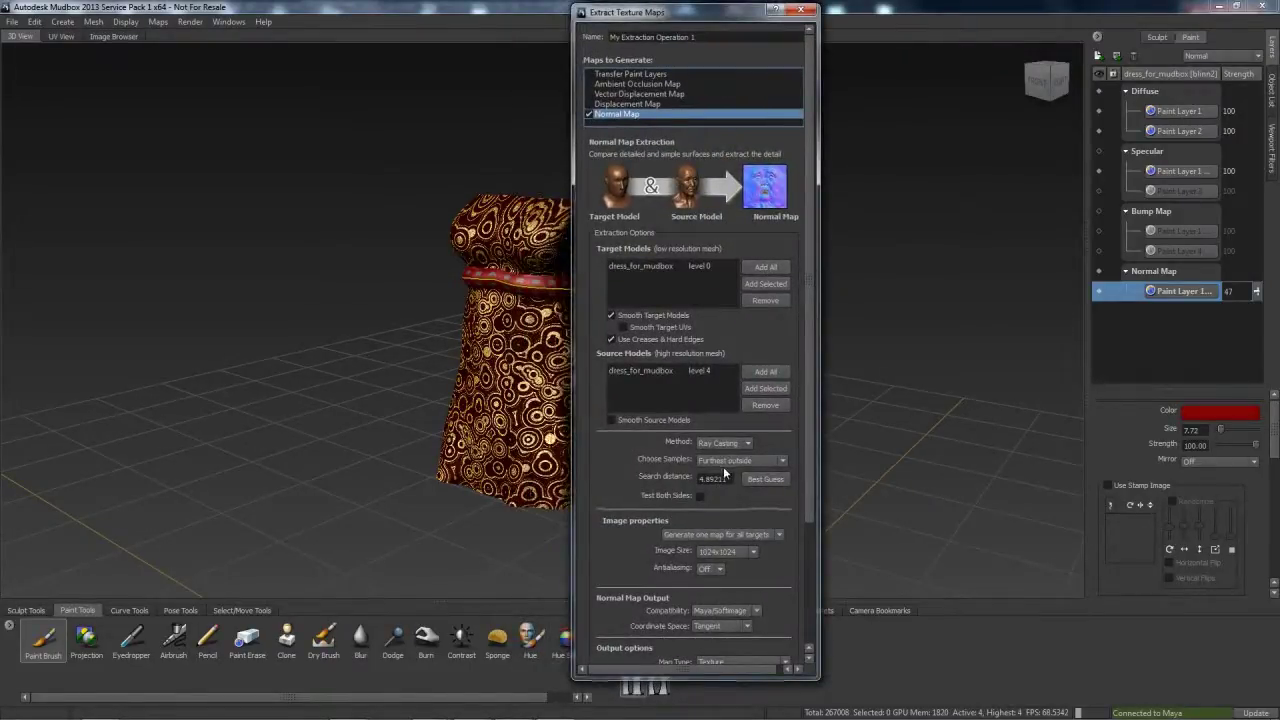
Check the available image sizes for the extraction and set the output map type to Ptex
left_click(726, 548)
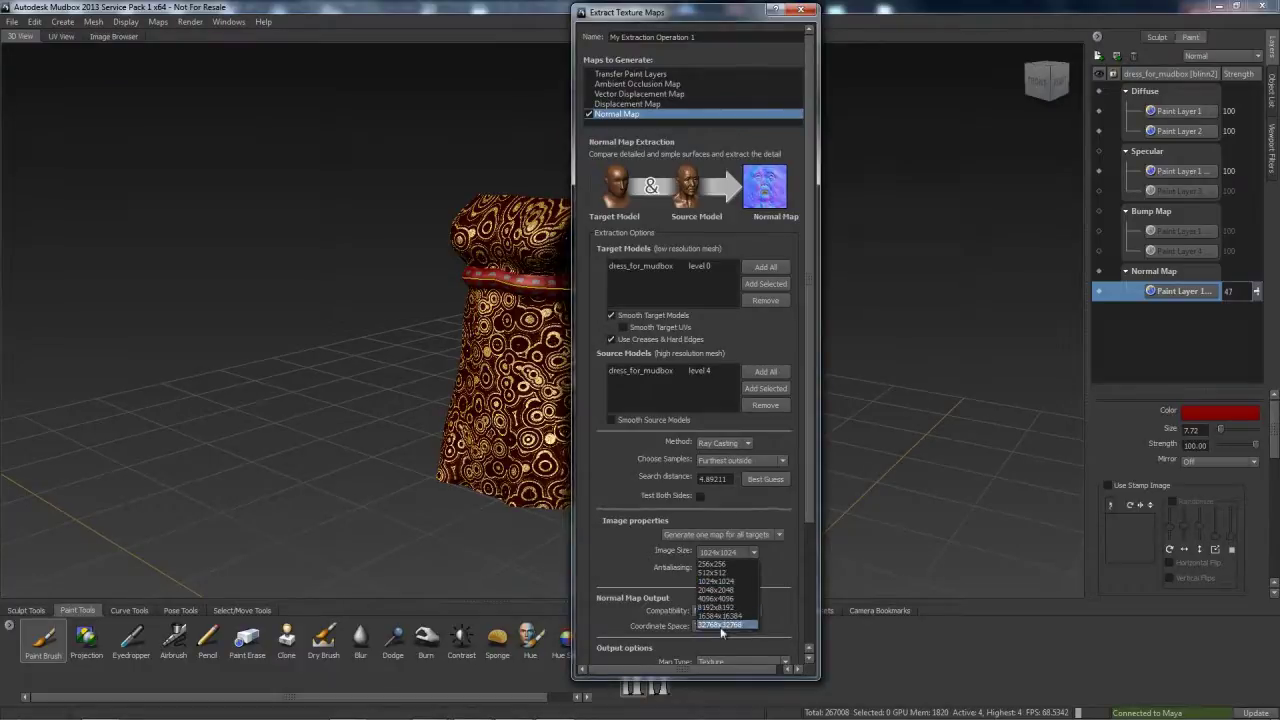
left_click(800, 505)
left_click_drag(808, 496, 803, 588)
left_click(718, 527)
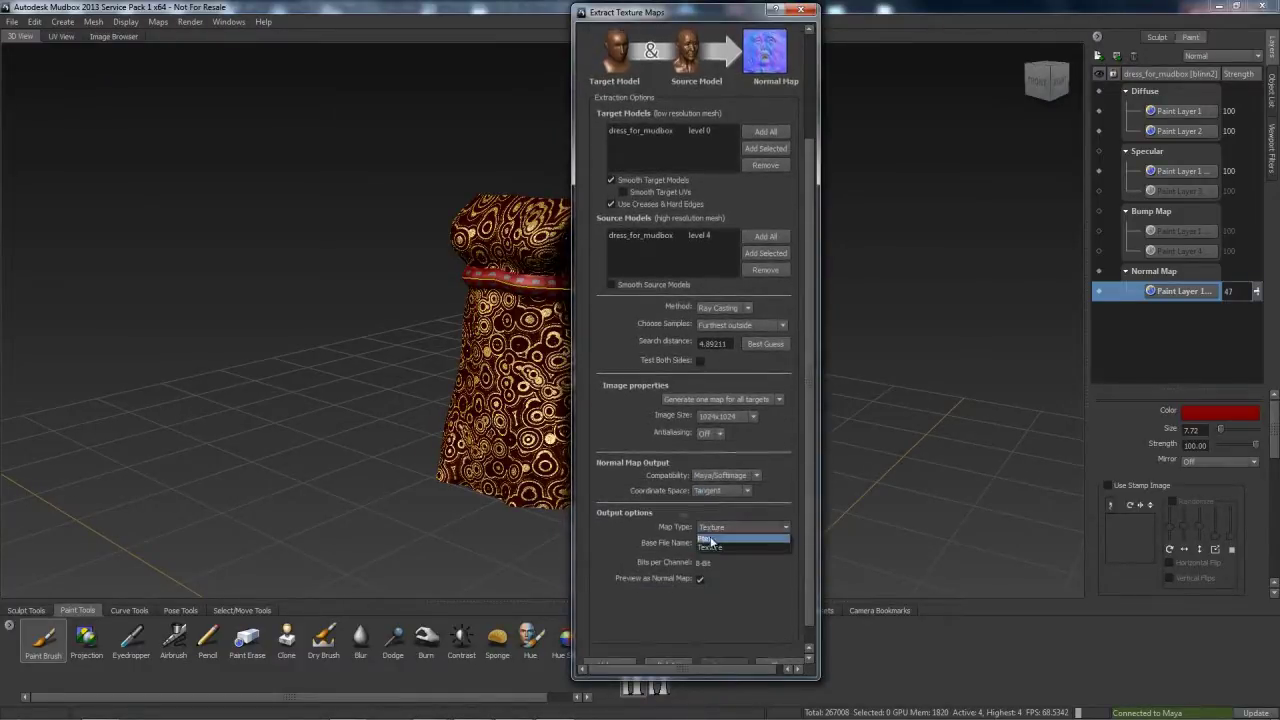
left_click(710, 540)
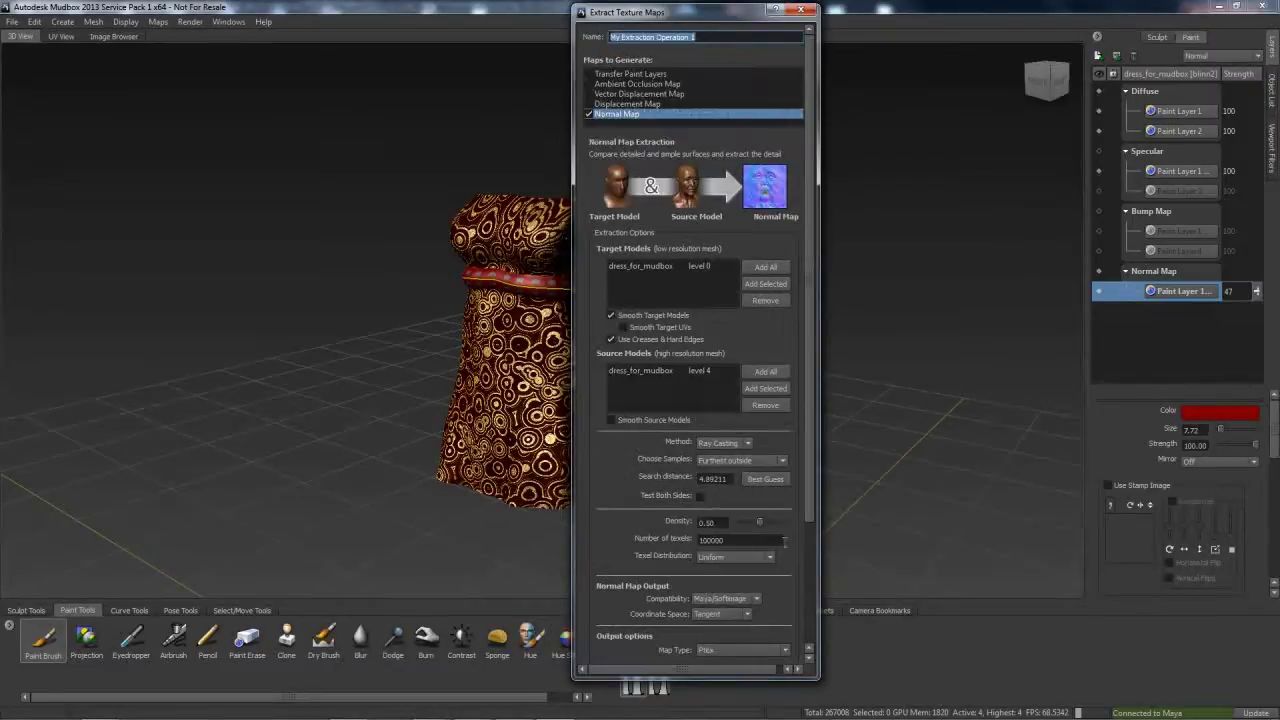
Review the Ptex texel and output options, and close the extraction settings without extracting
scroll(814, 526, "down", 5)
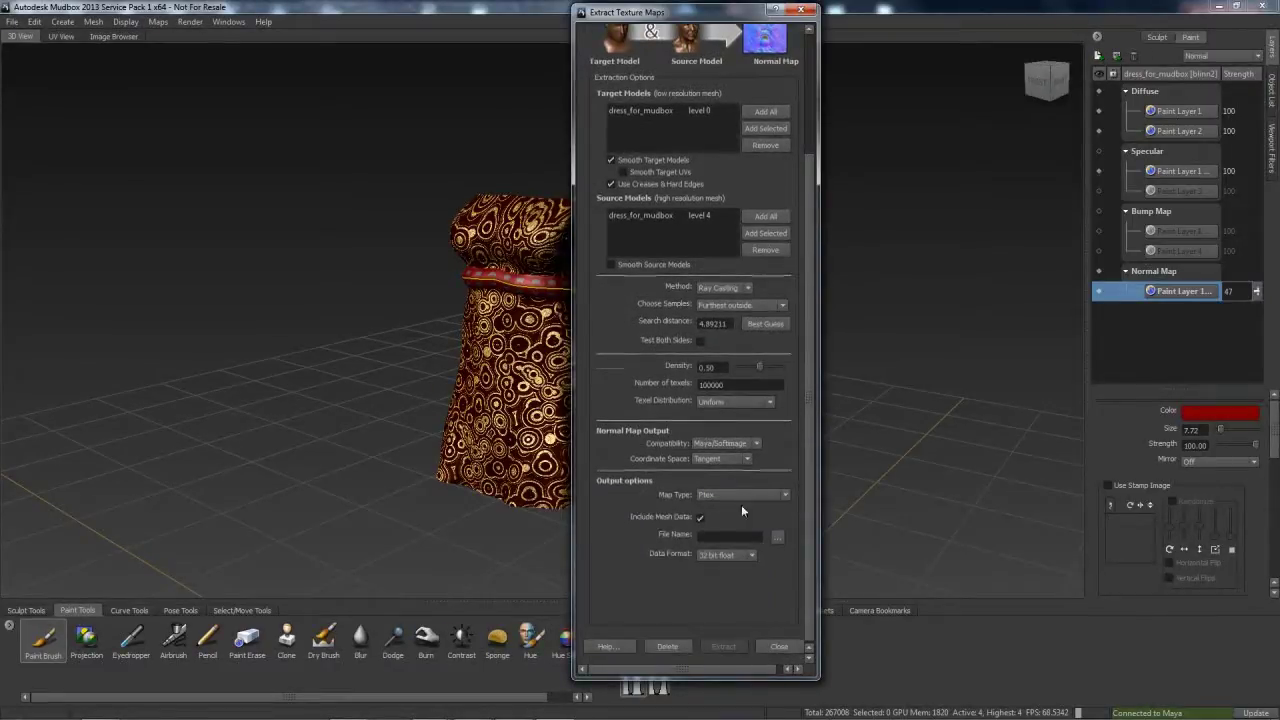
double_click(734, 384)
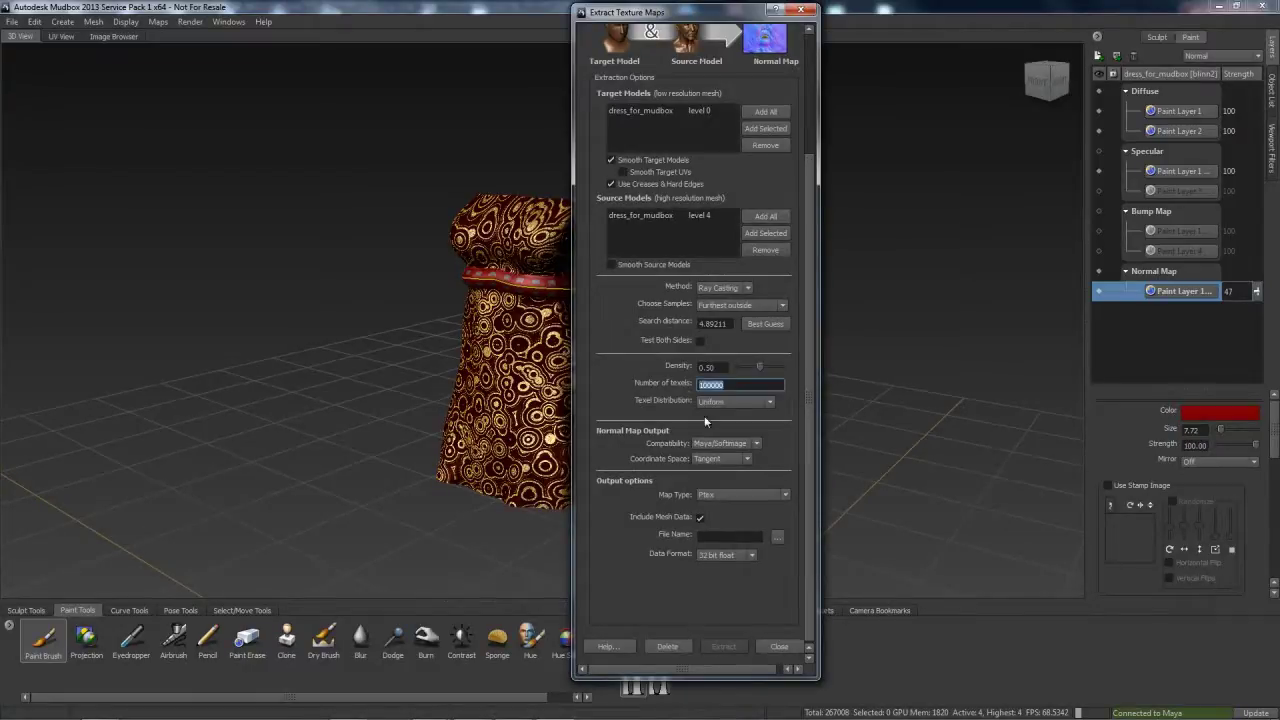
left_click(779, 647)
Select the entire dress mesh with the Objects selection tool
left_click_drag(661, 311, 715, 305, "alt")
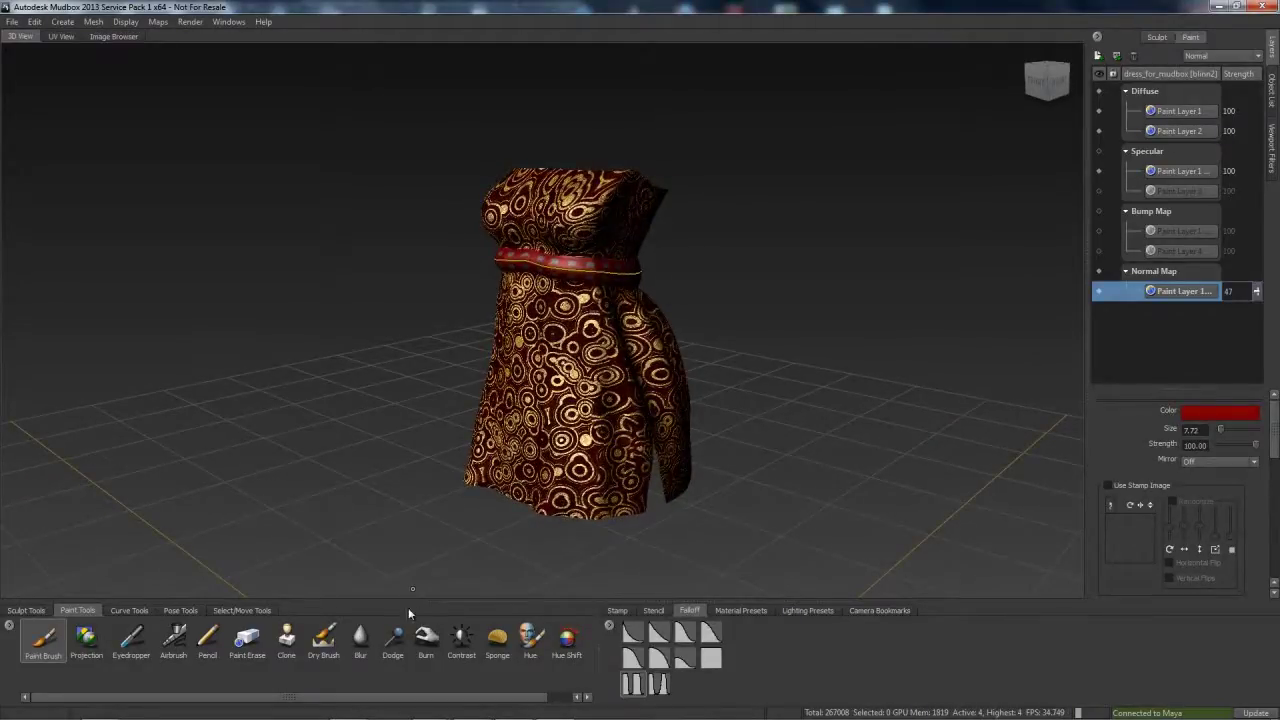
left_click(241, 610)
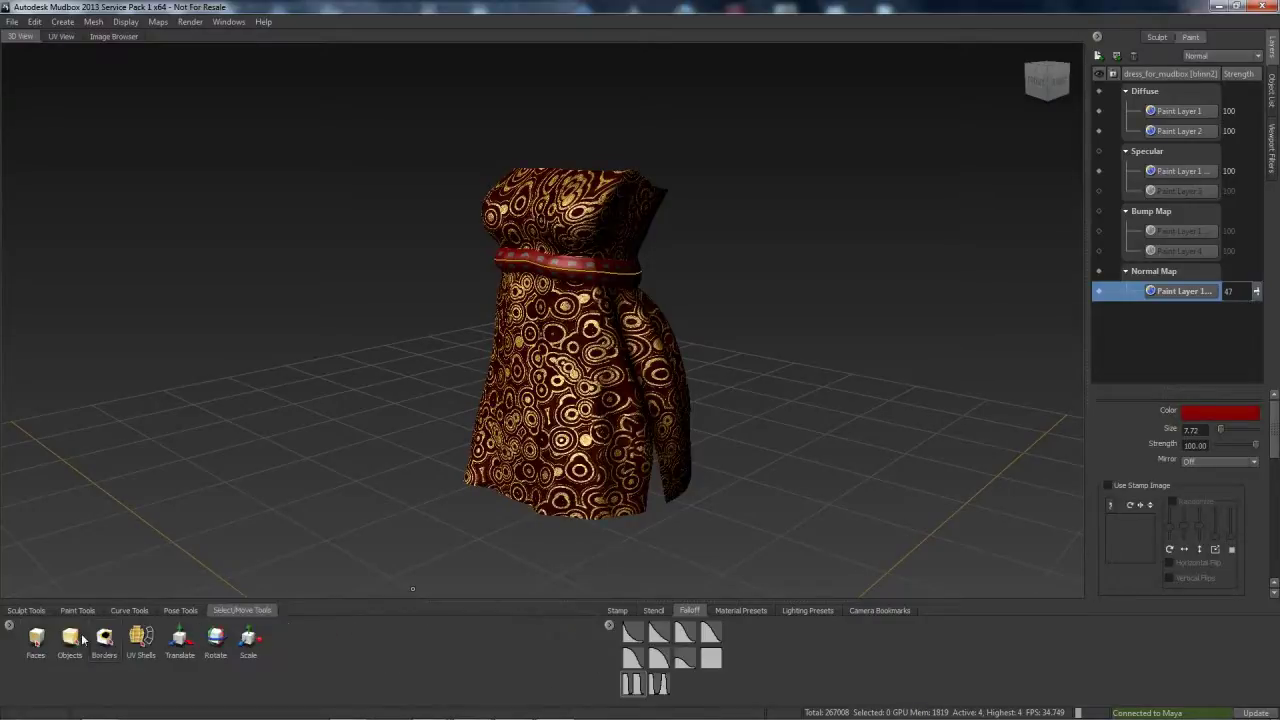
left_click(70, 640)
left_click(609, 380)
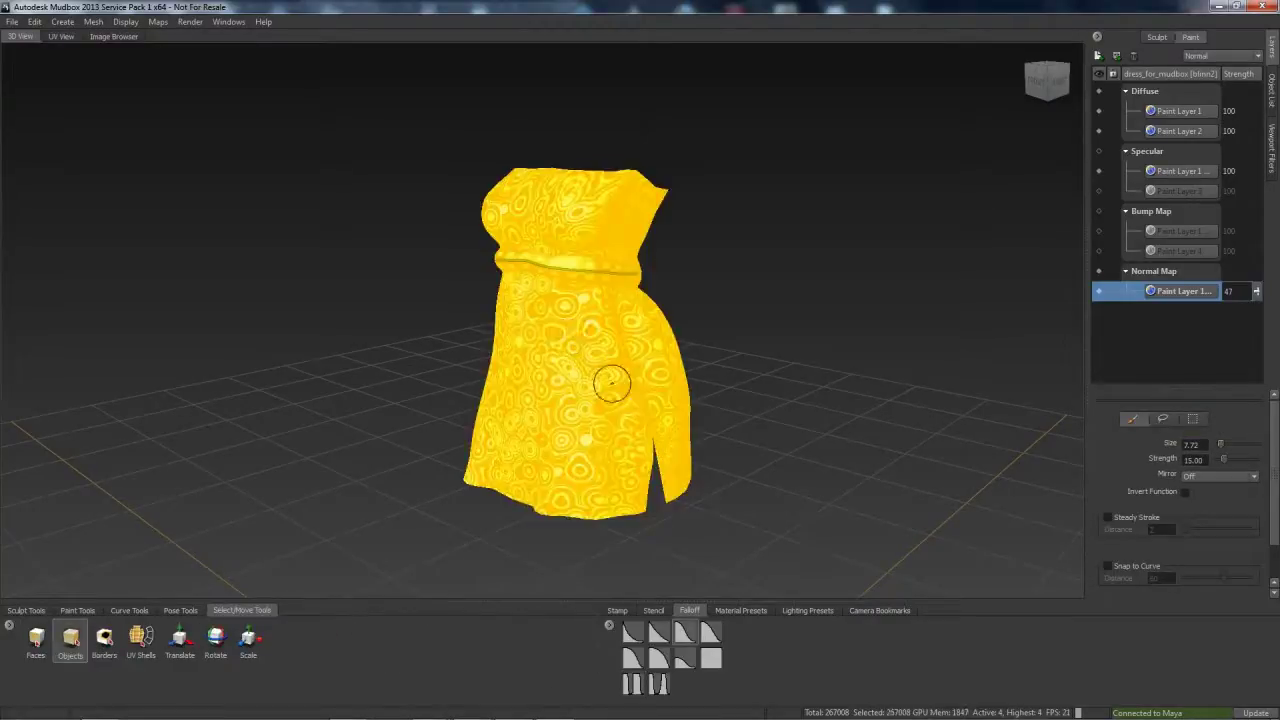
Update the current Maya scene with the dress, sending base meshes instead, and dismiss Maya's import warnings
left_click(17, 22)
mouse_move(72, 95)
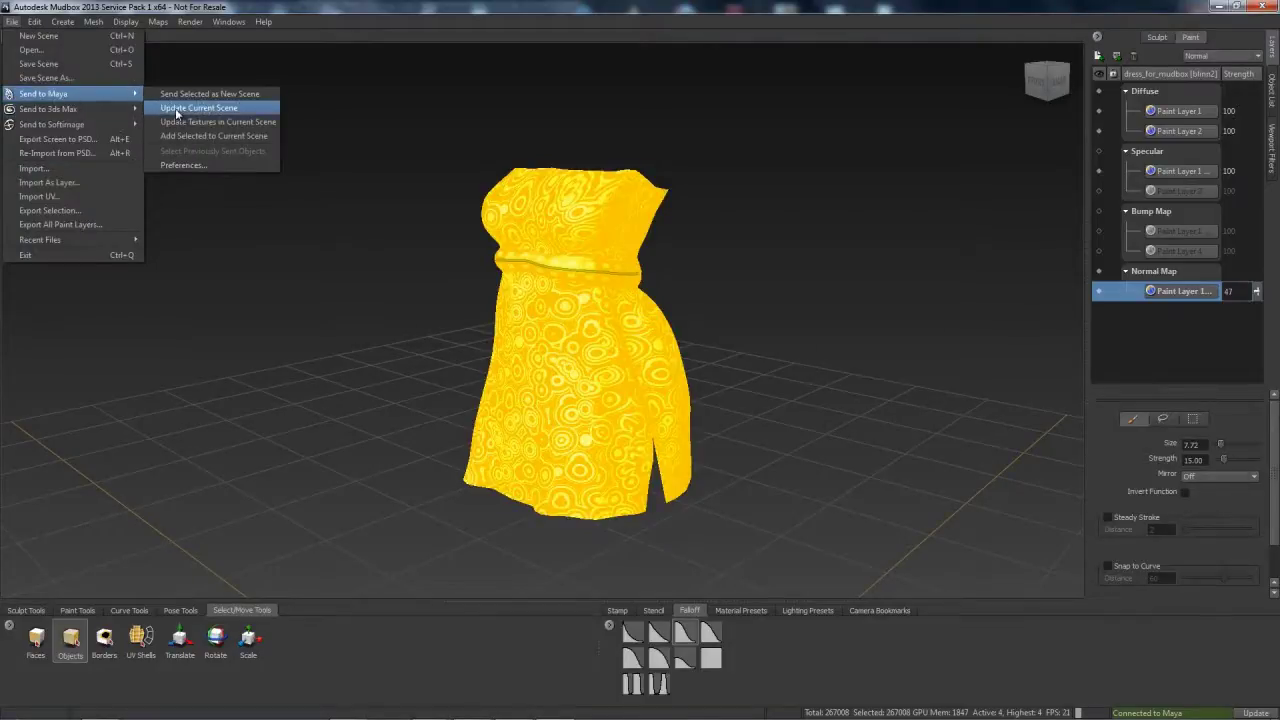
left_click(177, 108)
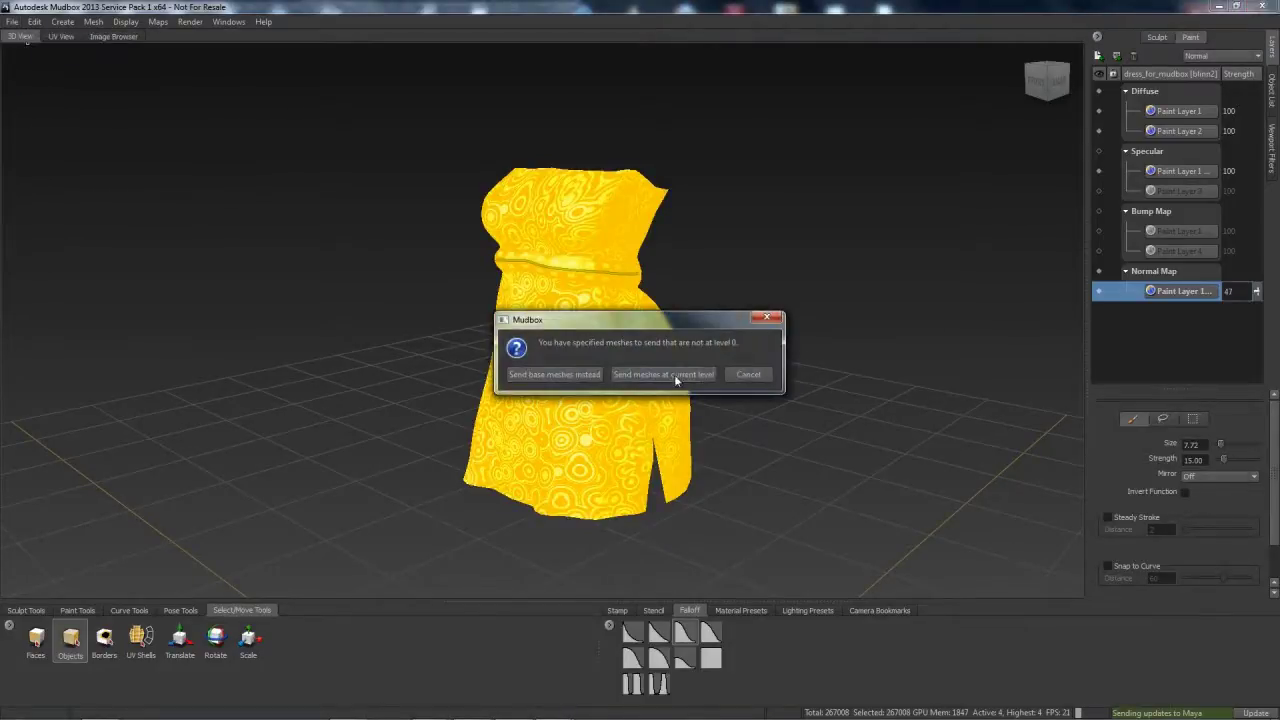
left_click(566, 373)
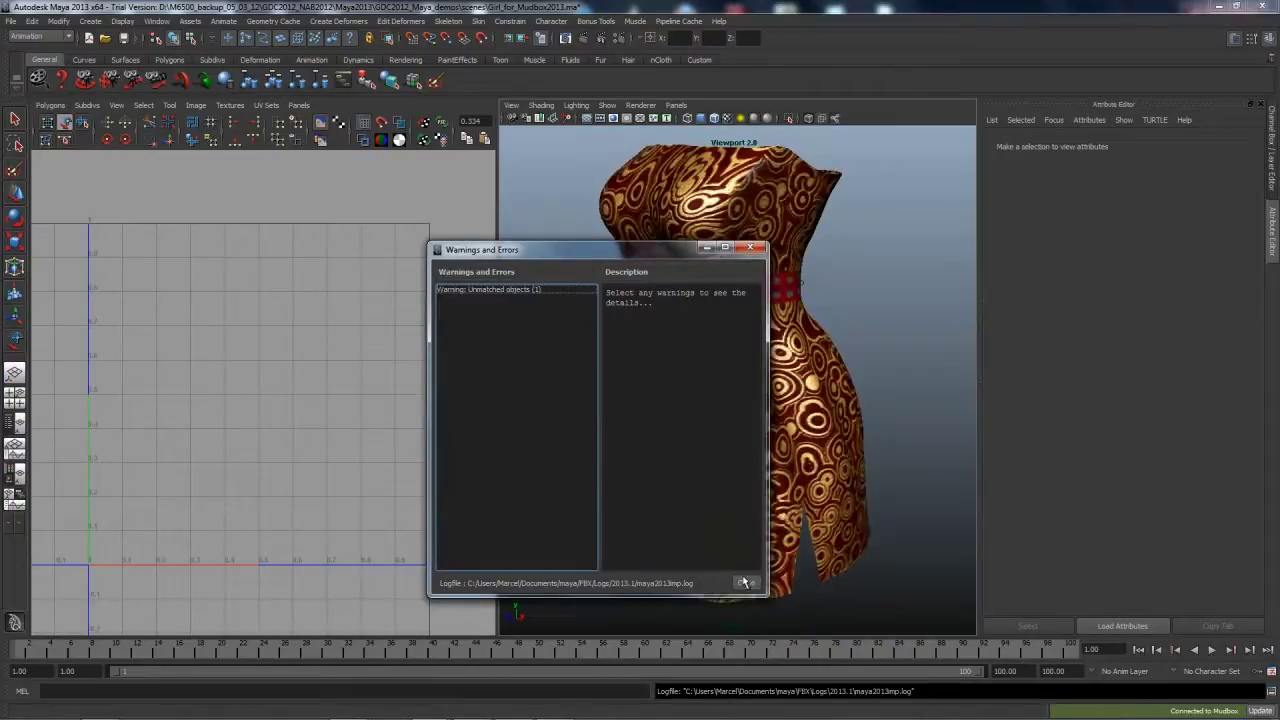
left_click(746, 582)
Make the Girl display layer visible and frame the full character wearing the updated dress
scroll(823, 396, "down", 3)
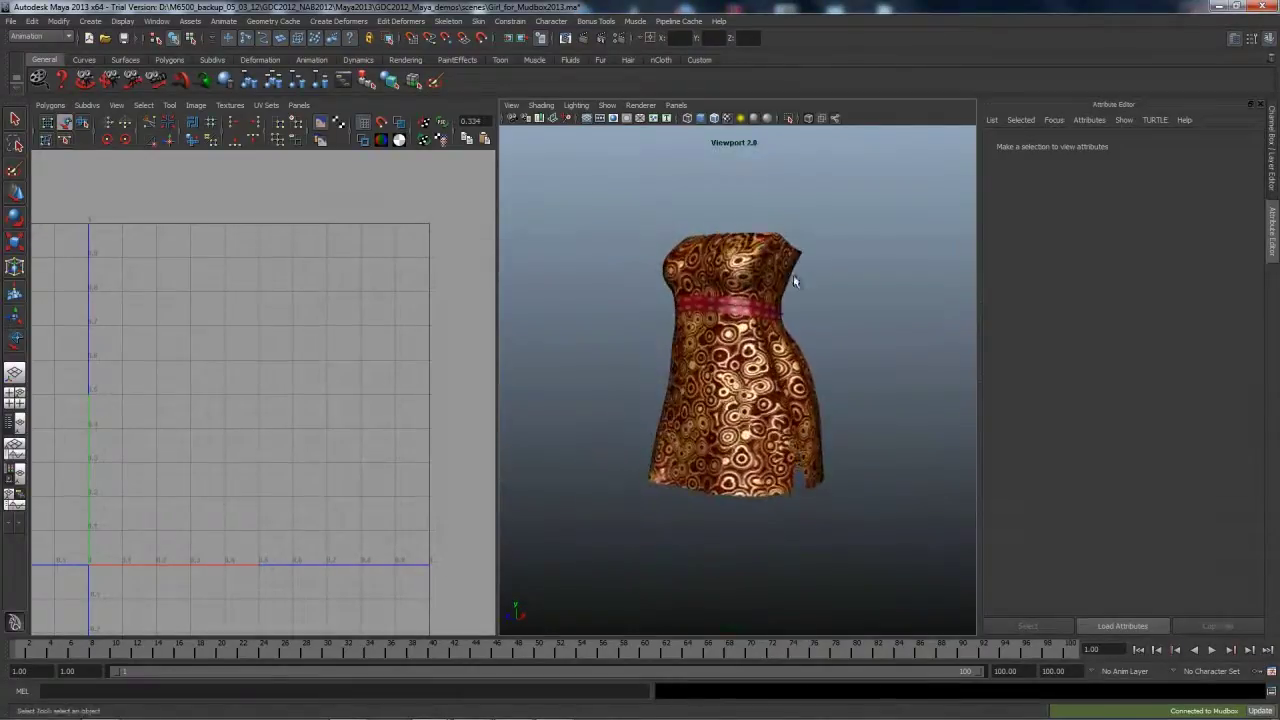
left_click(1268, 178)
left_click(1127, 567)
scroll(917, 420, "down", 3)
left_click_drag(845, 308, 806, 265, "alt")
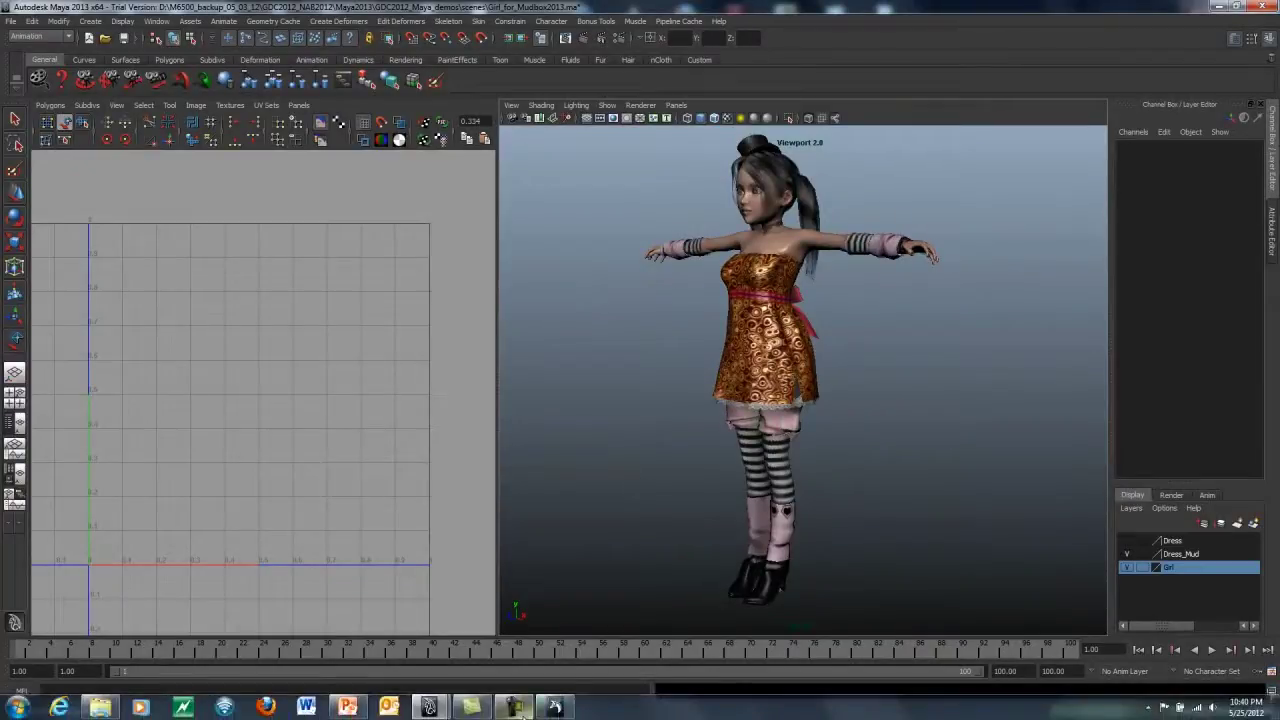
Switch to the Autodesk Entertainment Creation Suite Ultimate 2013 presentation
left_click(521, 713)
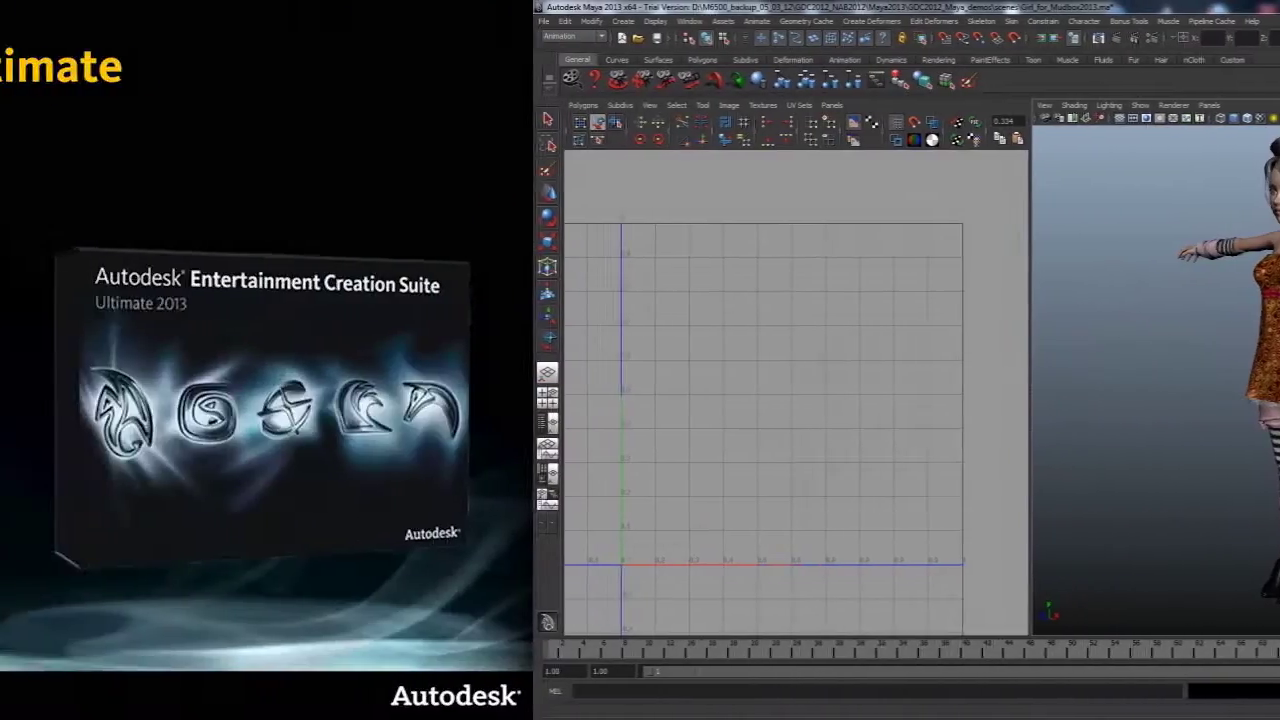